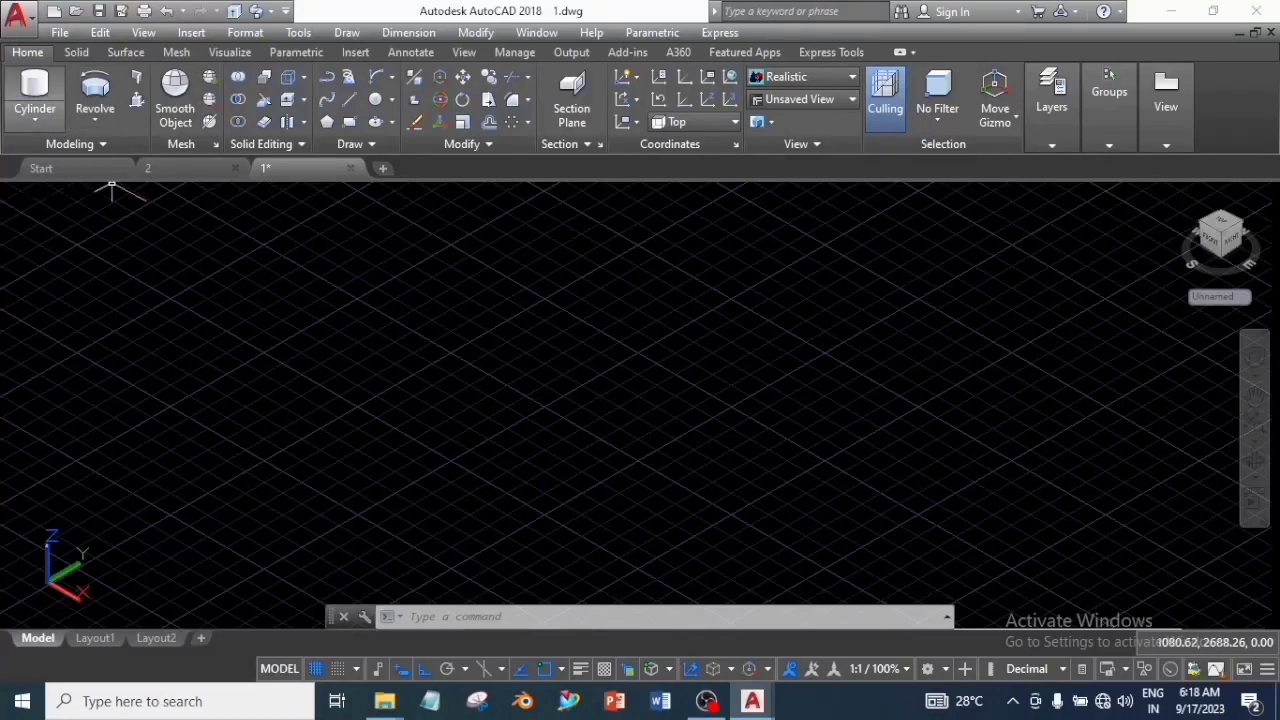
# - Create a solid cylinder with base radius 13 and height 170 on the ground plane
pyautogui.click(35, 119)
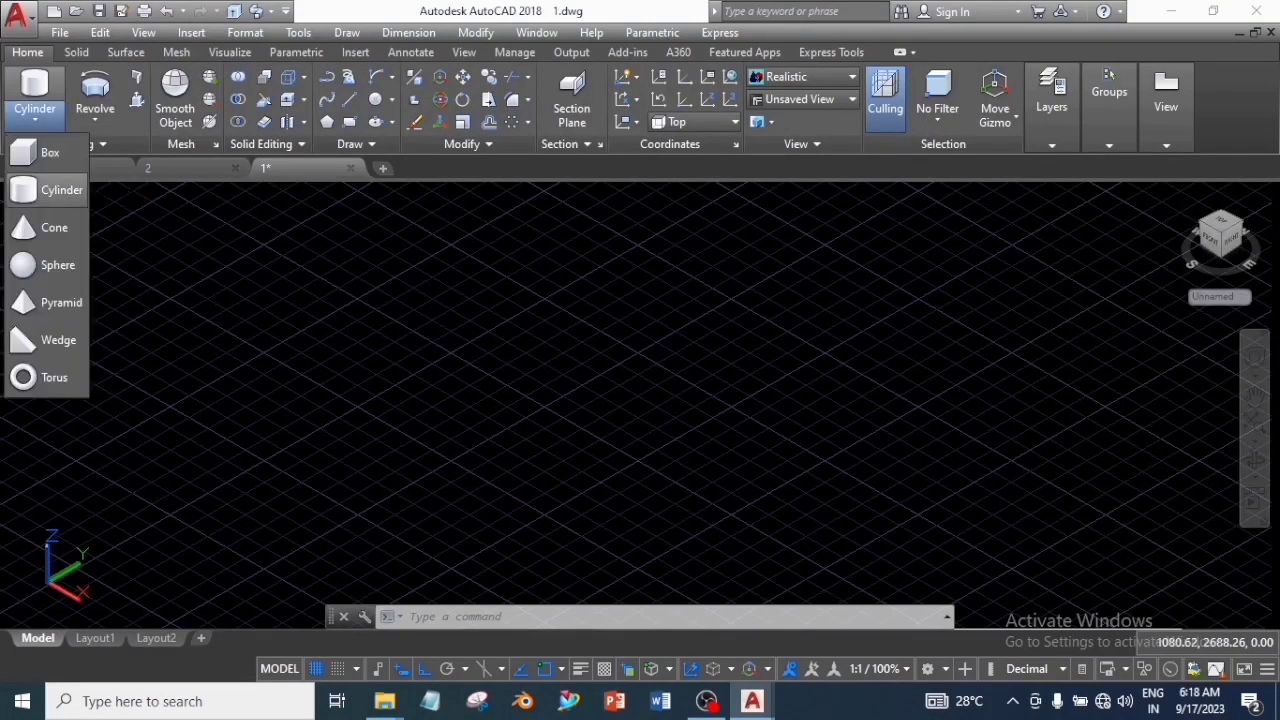
pyautogui.click(55, 189)
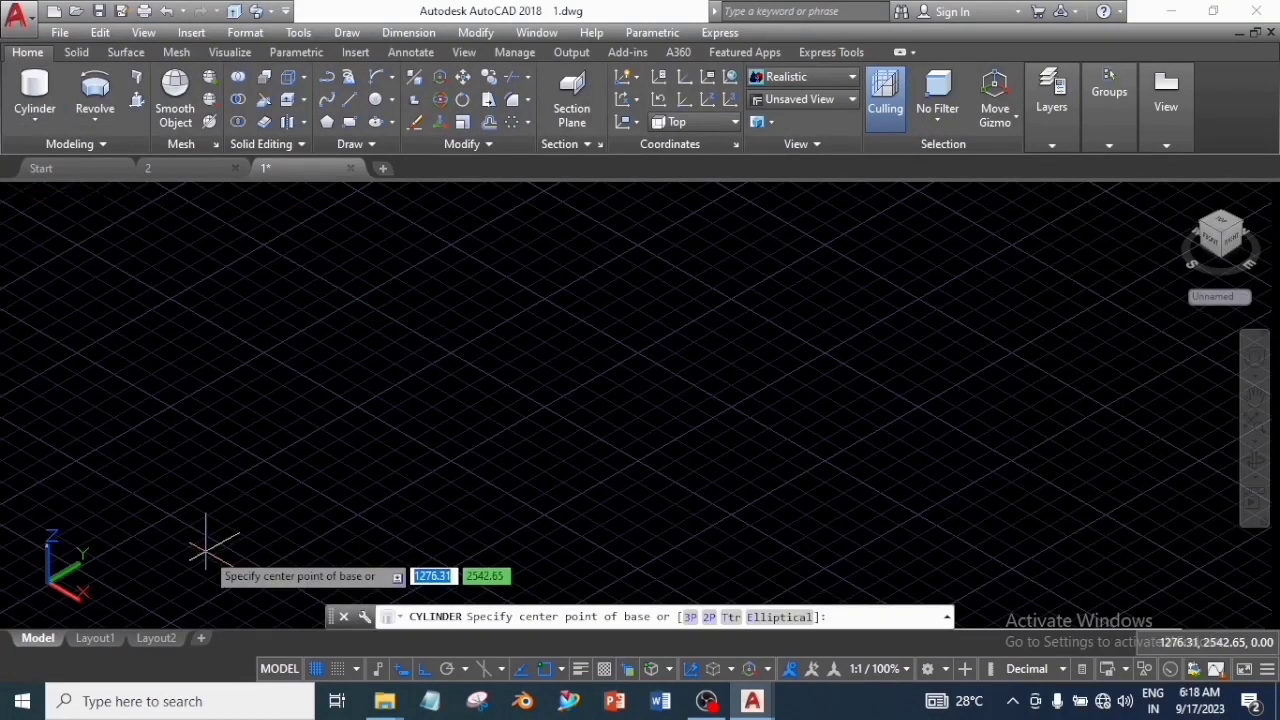
pyautogui.click(189, 579)
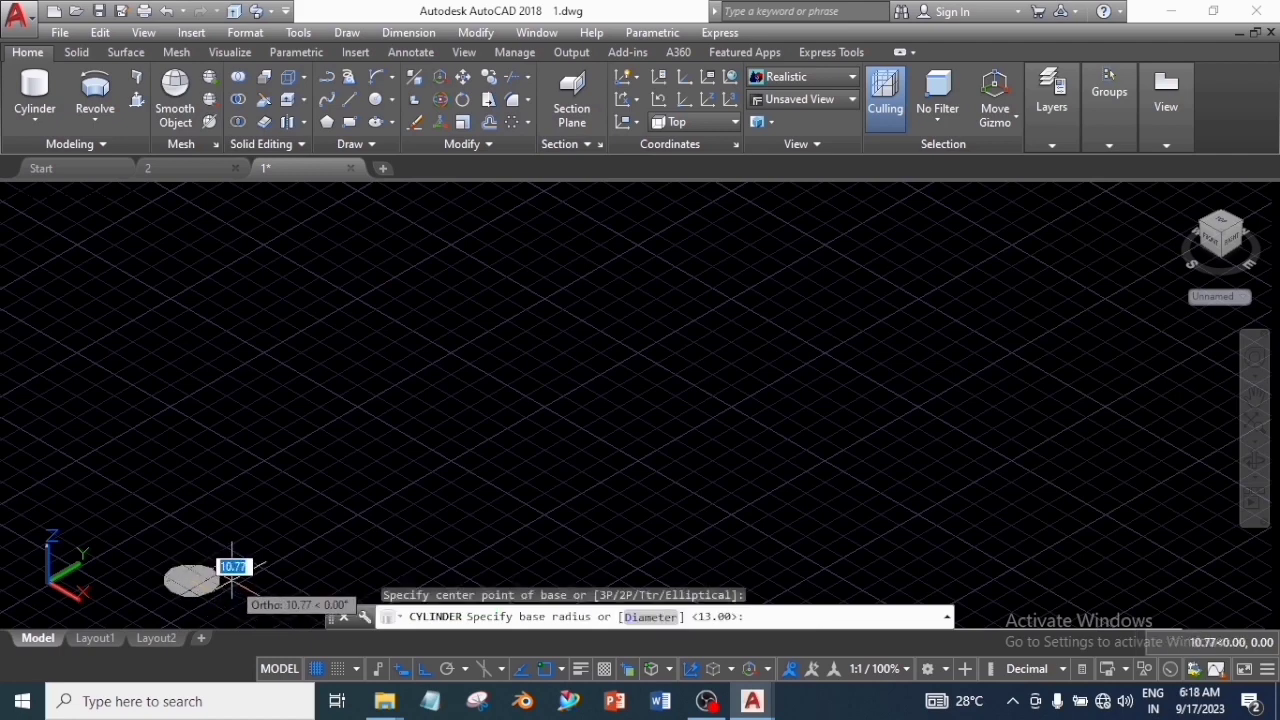
pyautogui.write('13')
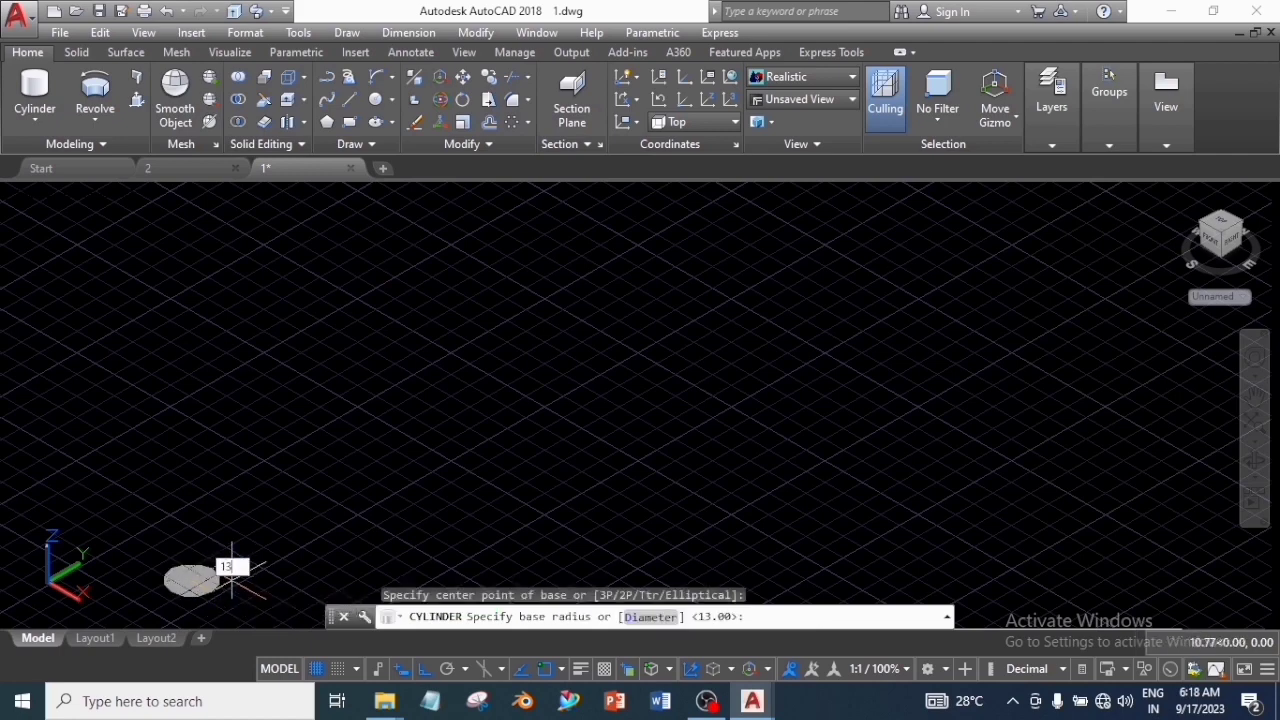
pyautogui.press('Return')
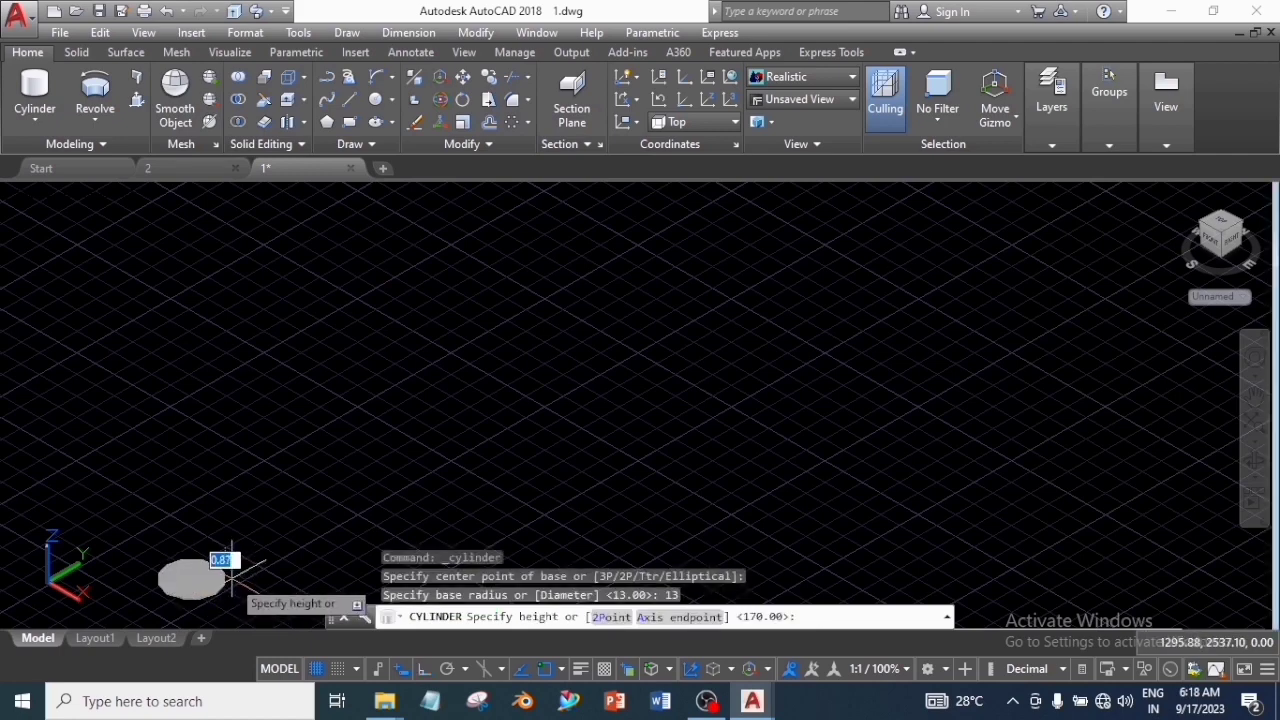
pyautogui.write('170')
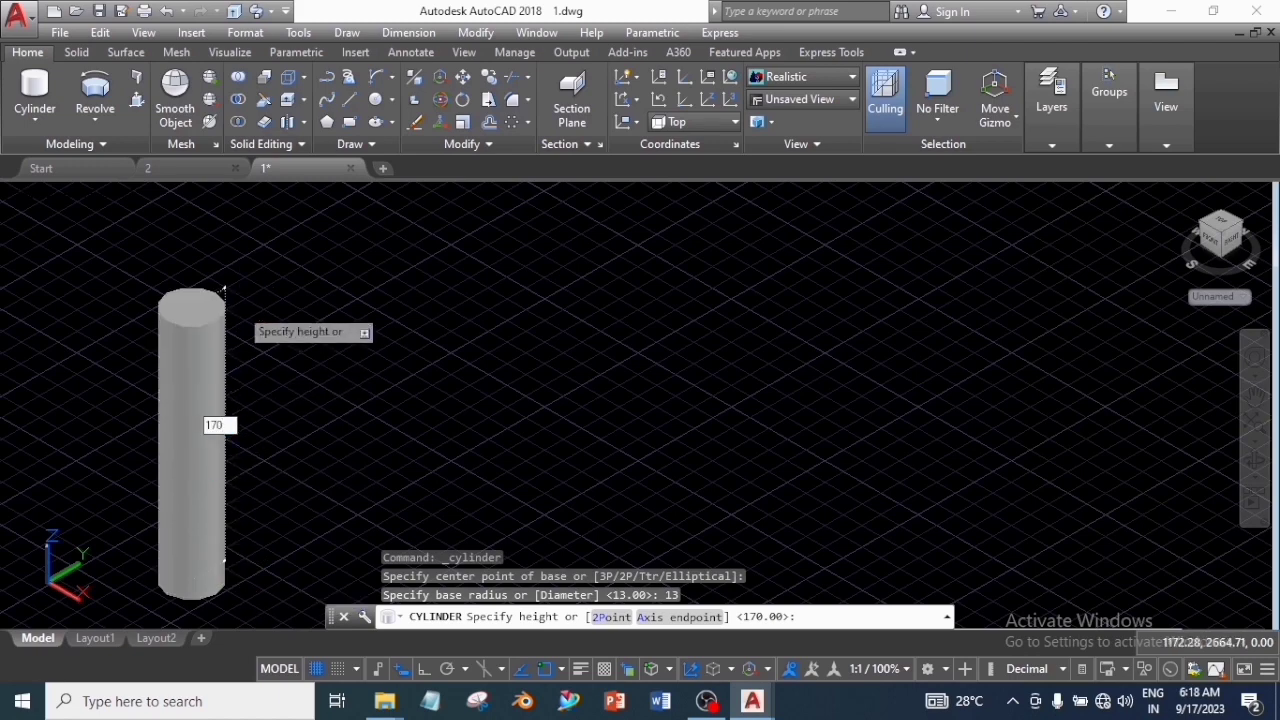
pyautogui.press('Return')
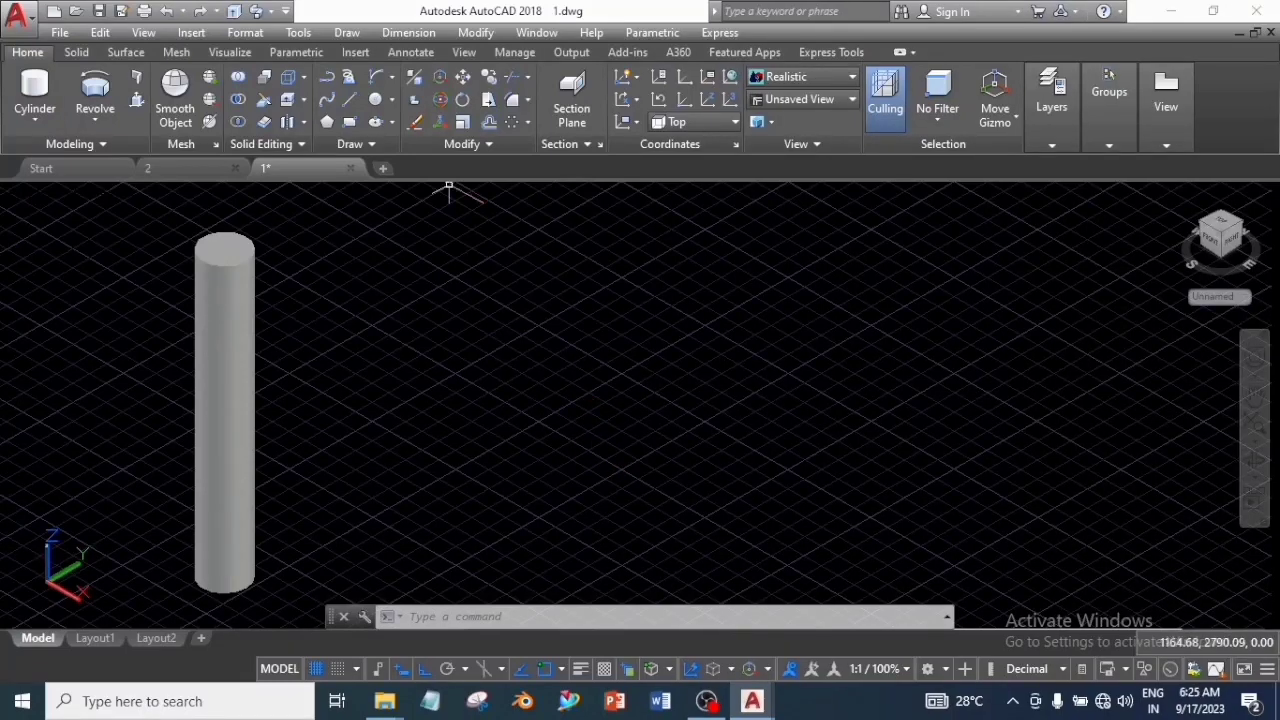
# - Draw a helix from the centre of the cylinder's base with base and top radius 13, 1.50 turns and height 150
pyautogui.click(350, 144)
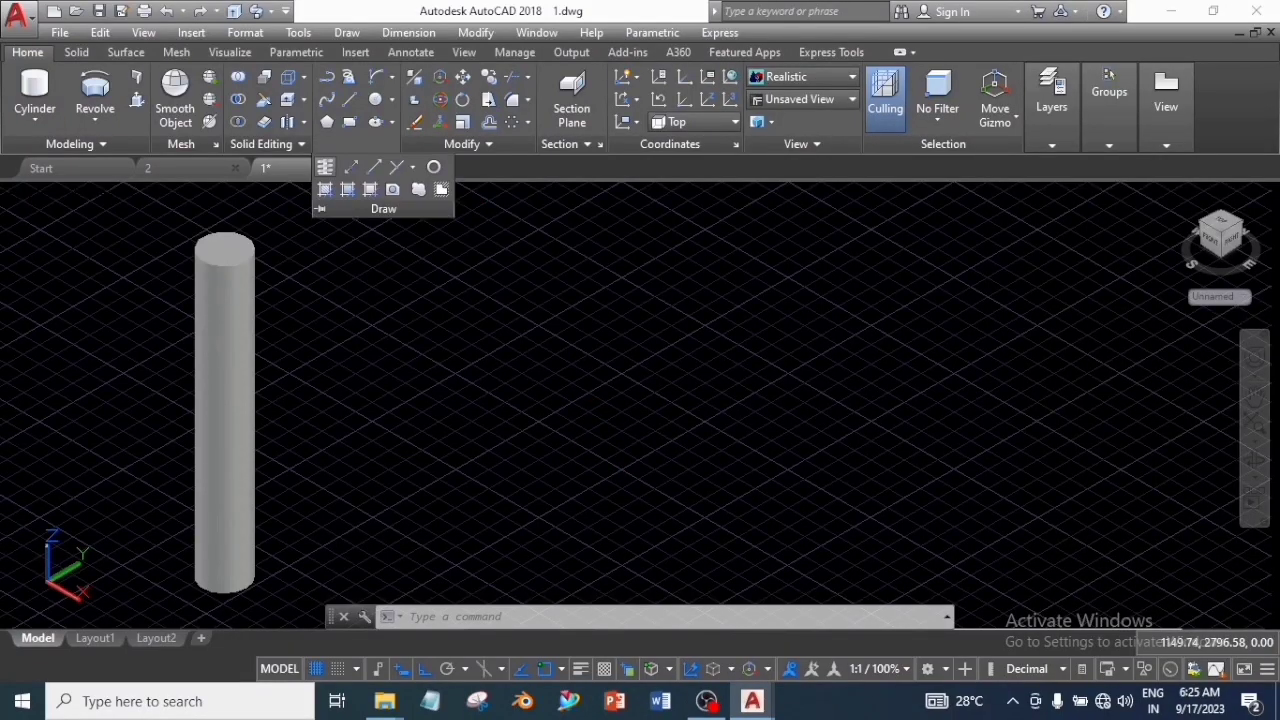
pyautogui.click(325, 167)
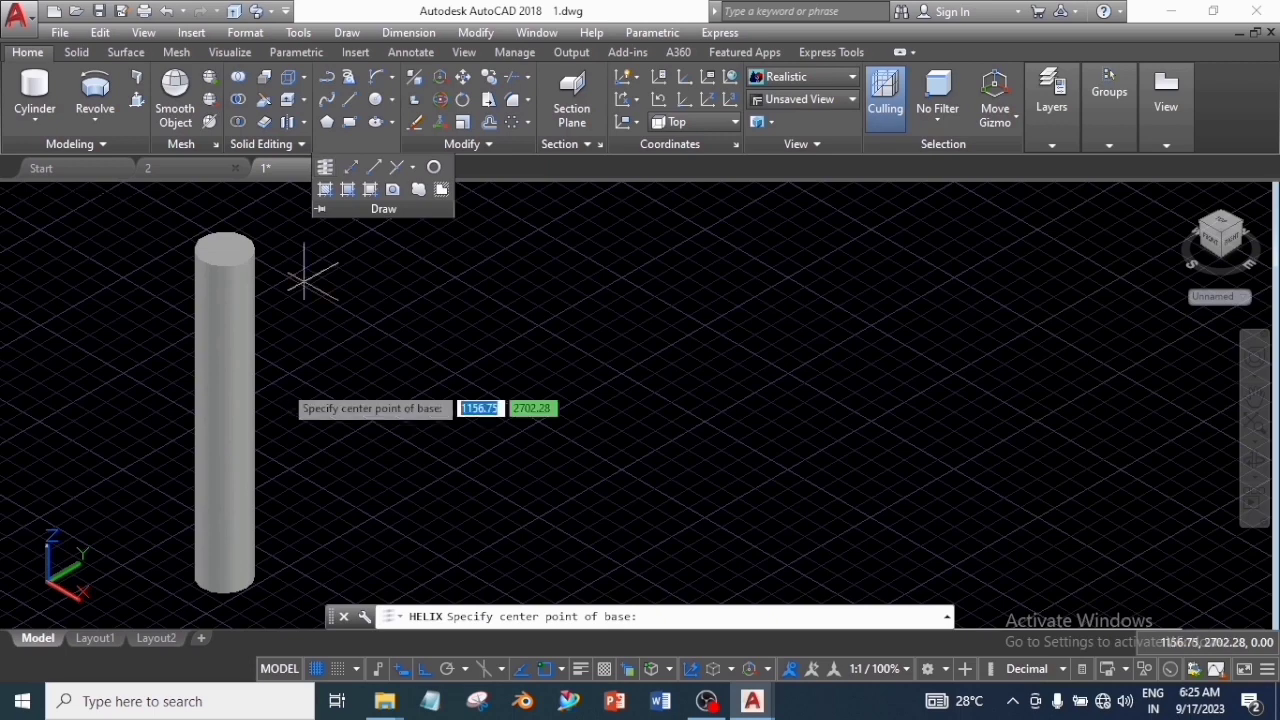
pyautogui.click(224, 576)
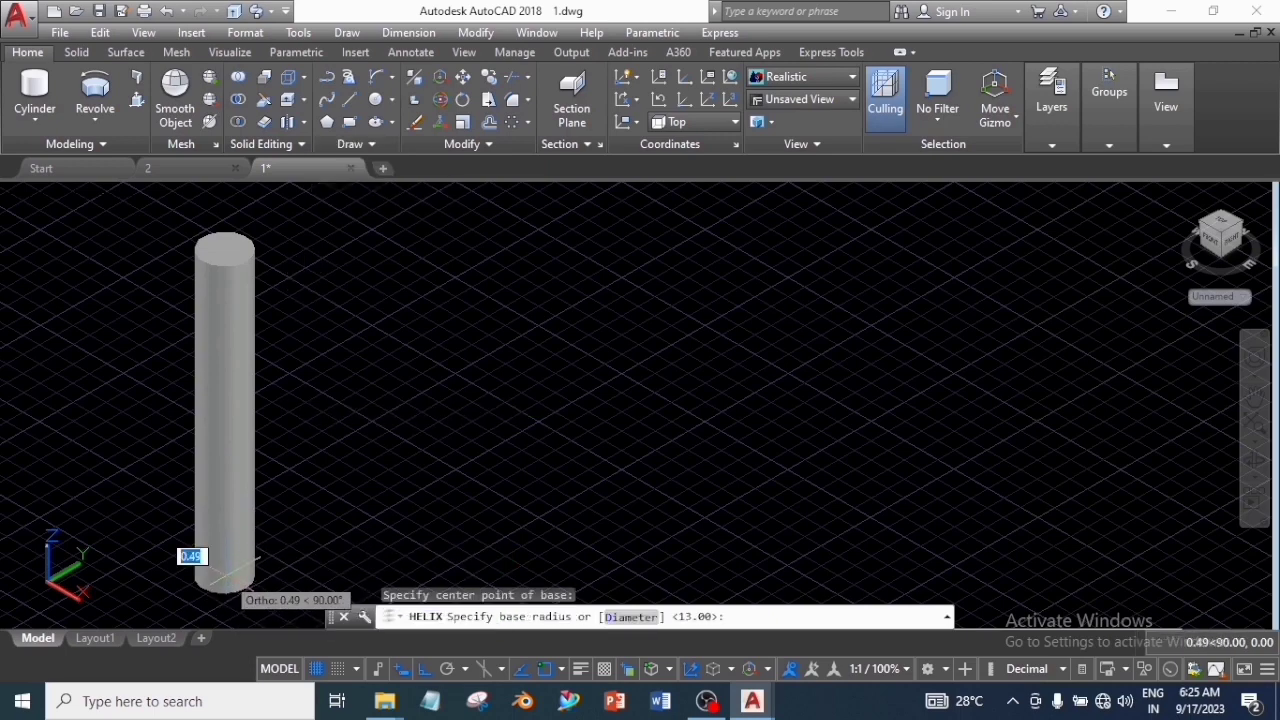
pyautogui.write('13')
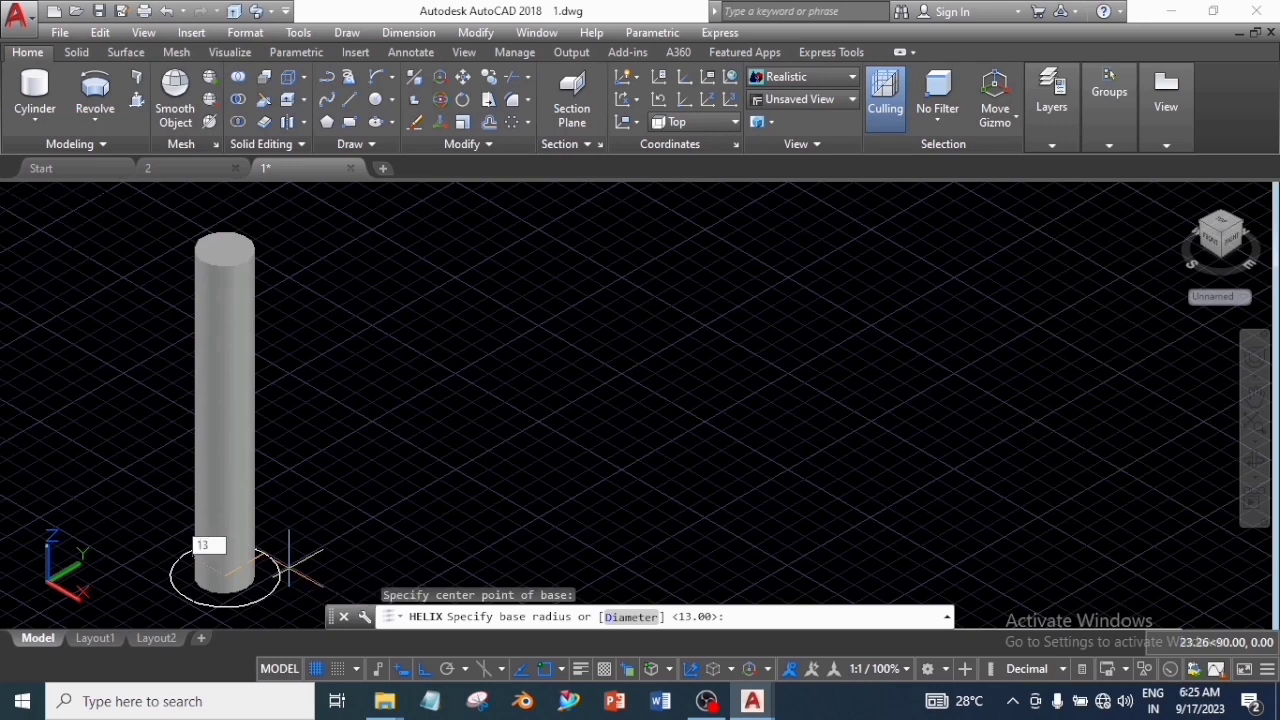
pyautogui.press('Return')
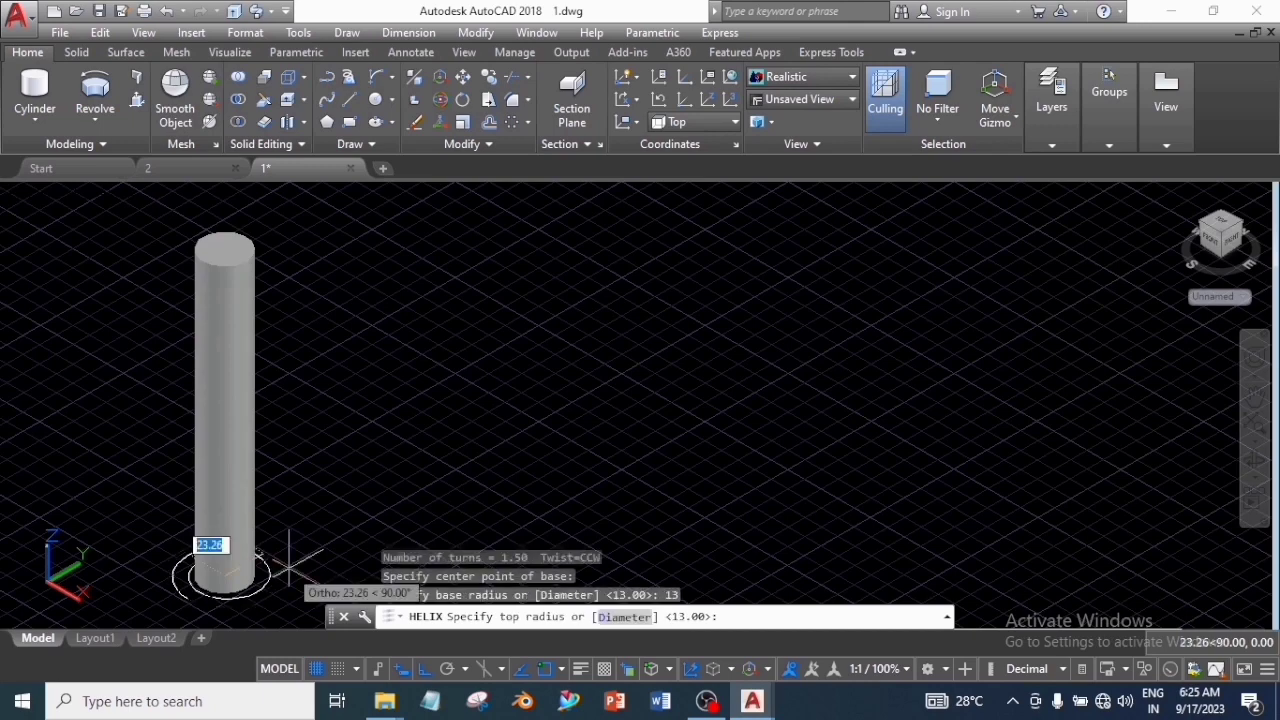
pyautogui.write('13')
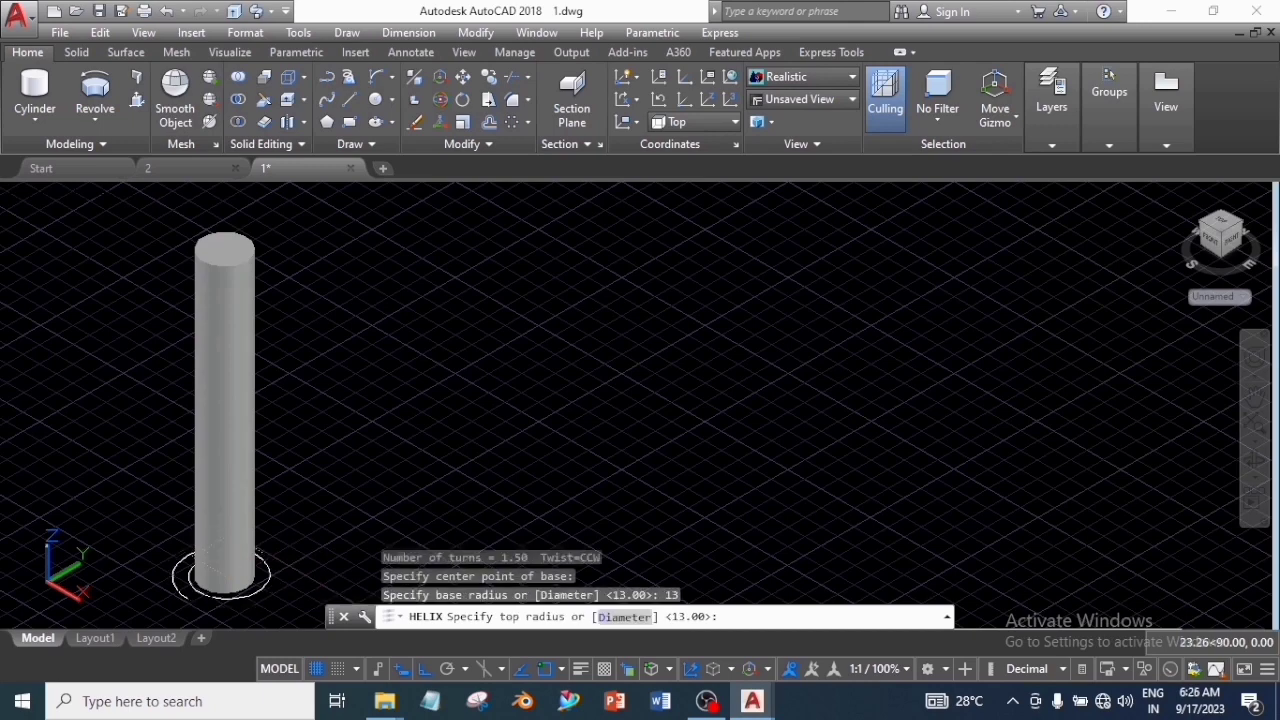
pyautogui.press('Return')
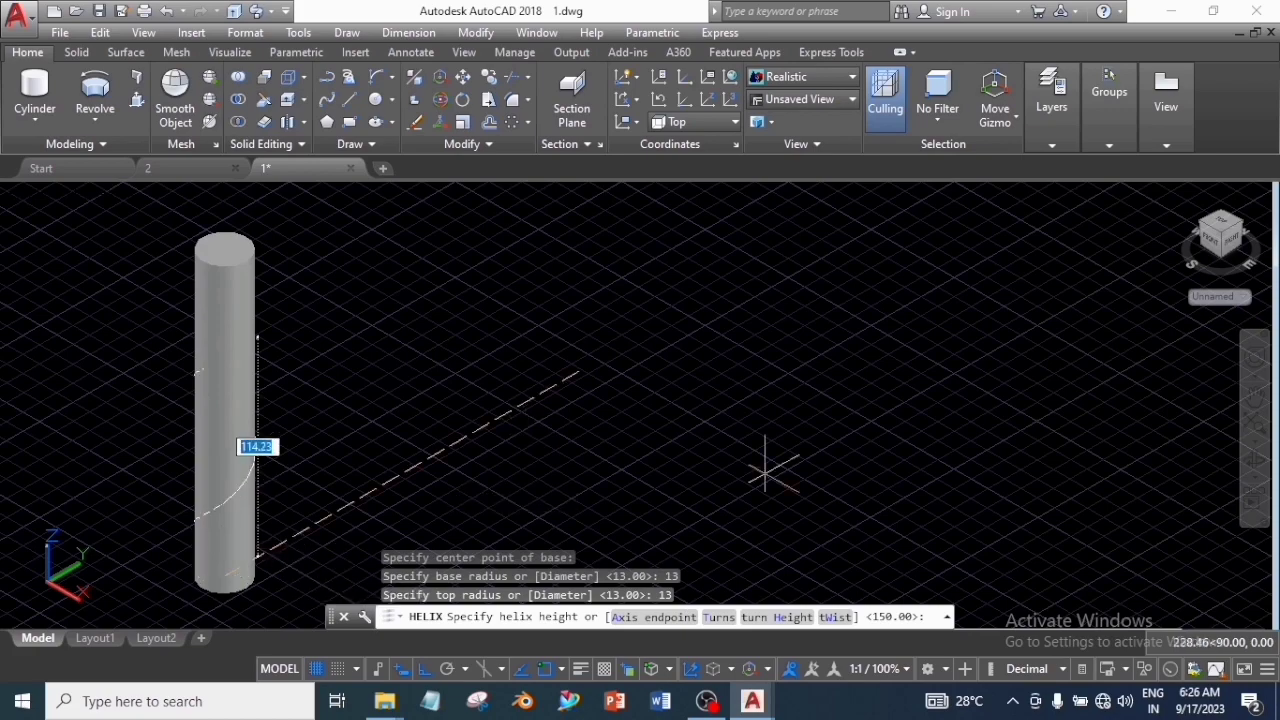
pyautogui.click(718, 616)
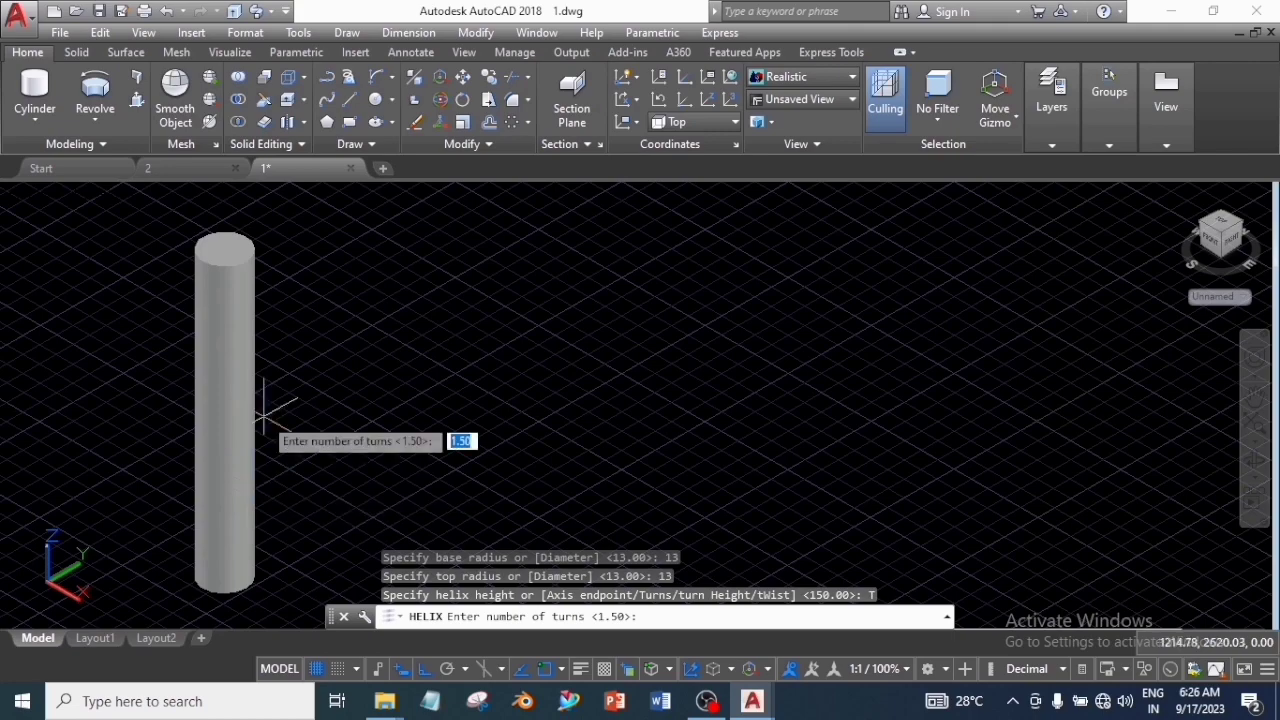
pyautogui.write('1.50')
pyautogui.press('Return')
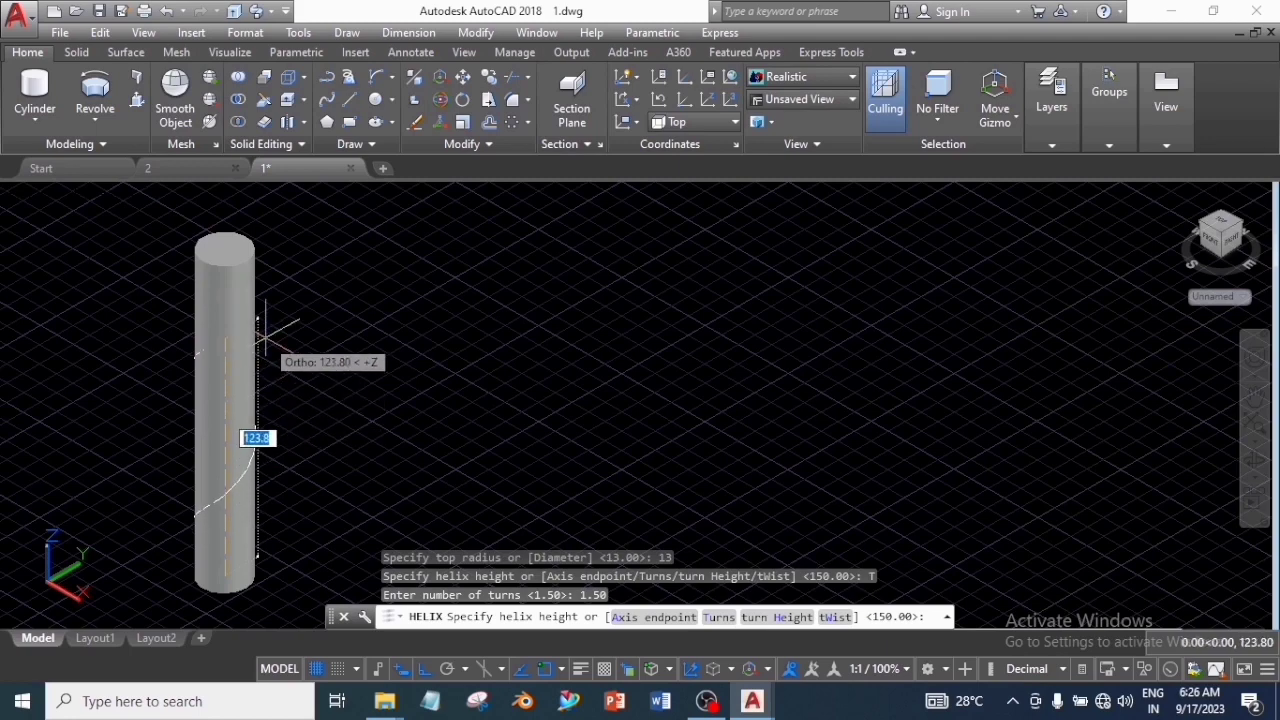
pyautogui.write('150')
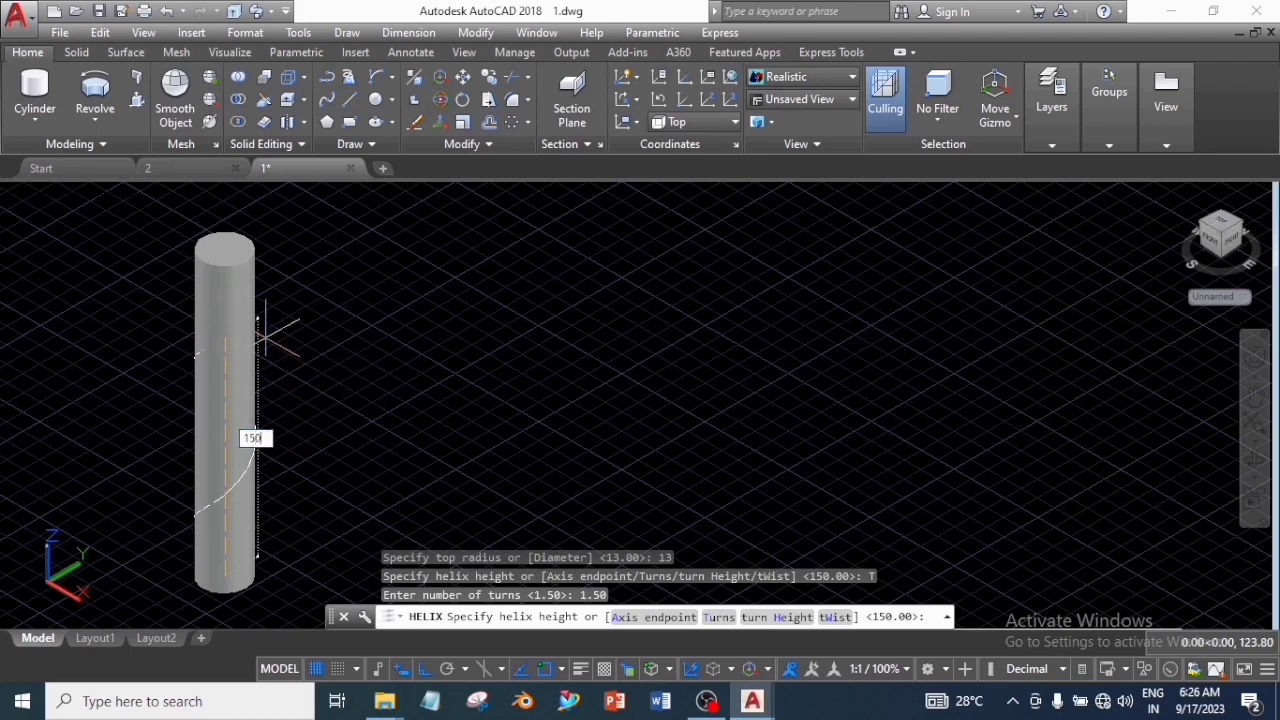
pyautogui.press('Return')
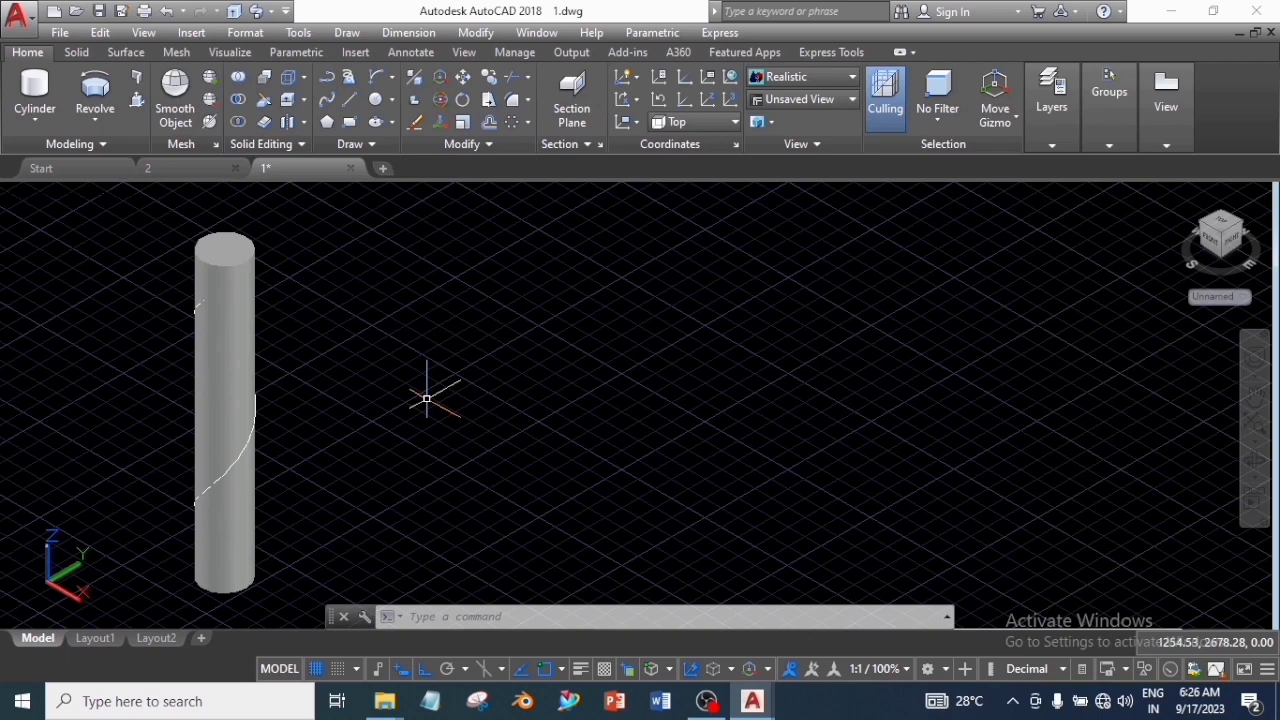
# - Rotate the helix 90 degrees about the centre of the cylinder's base
pyautogui.click(250, 438)
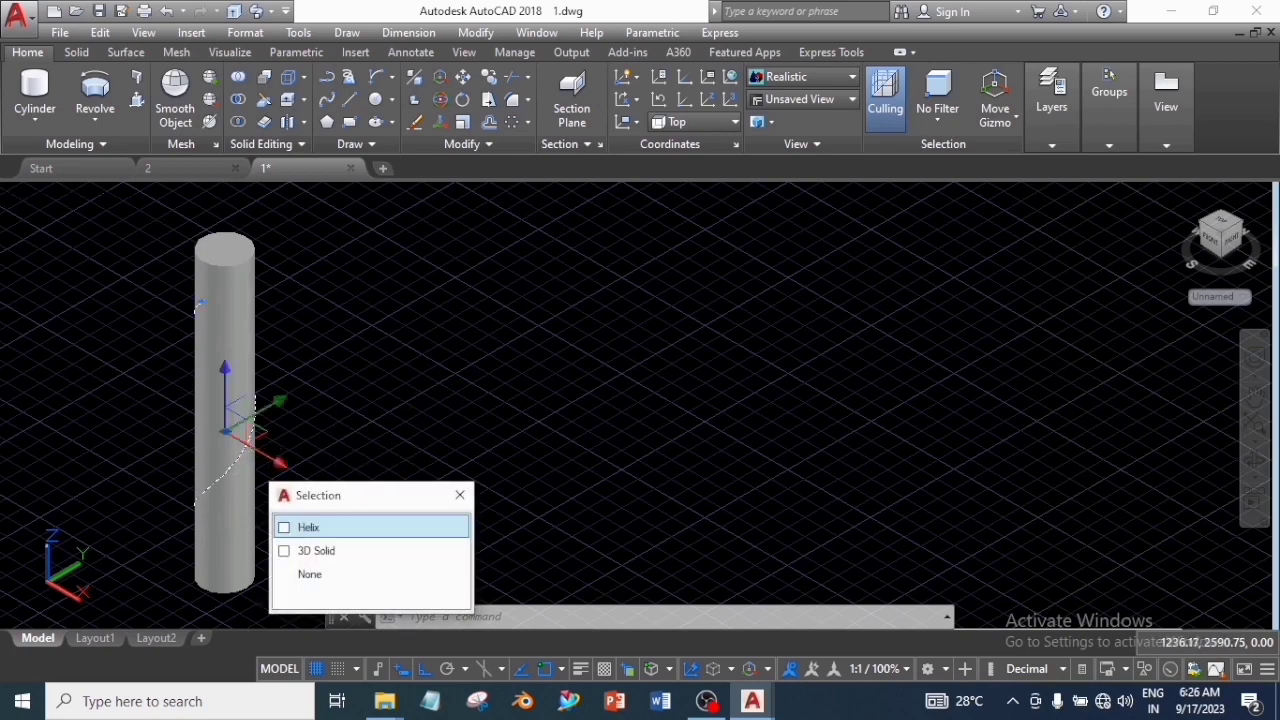
pyautogui.click(300, 527)
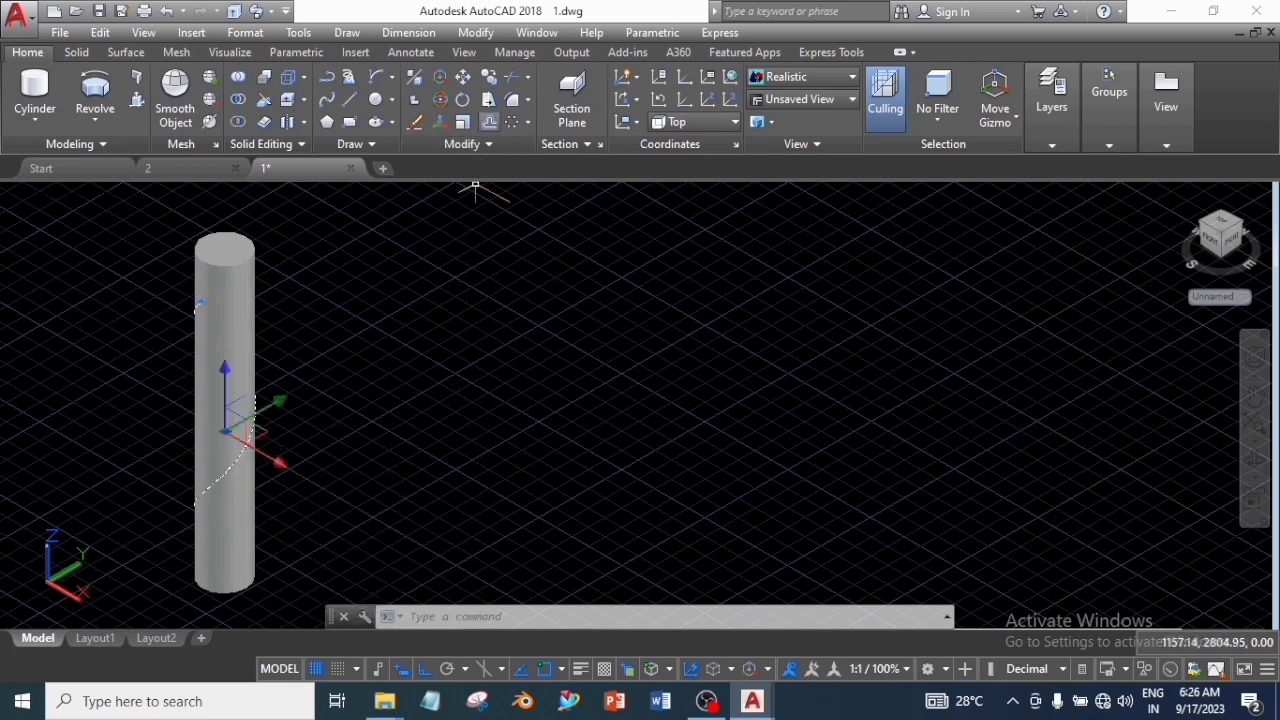
pyautogui.click(462, 99)
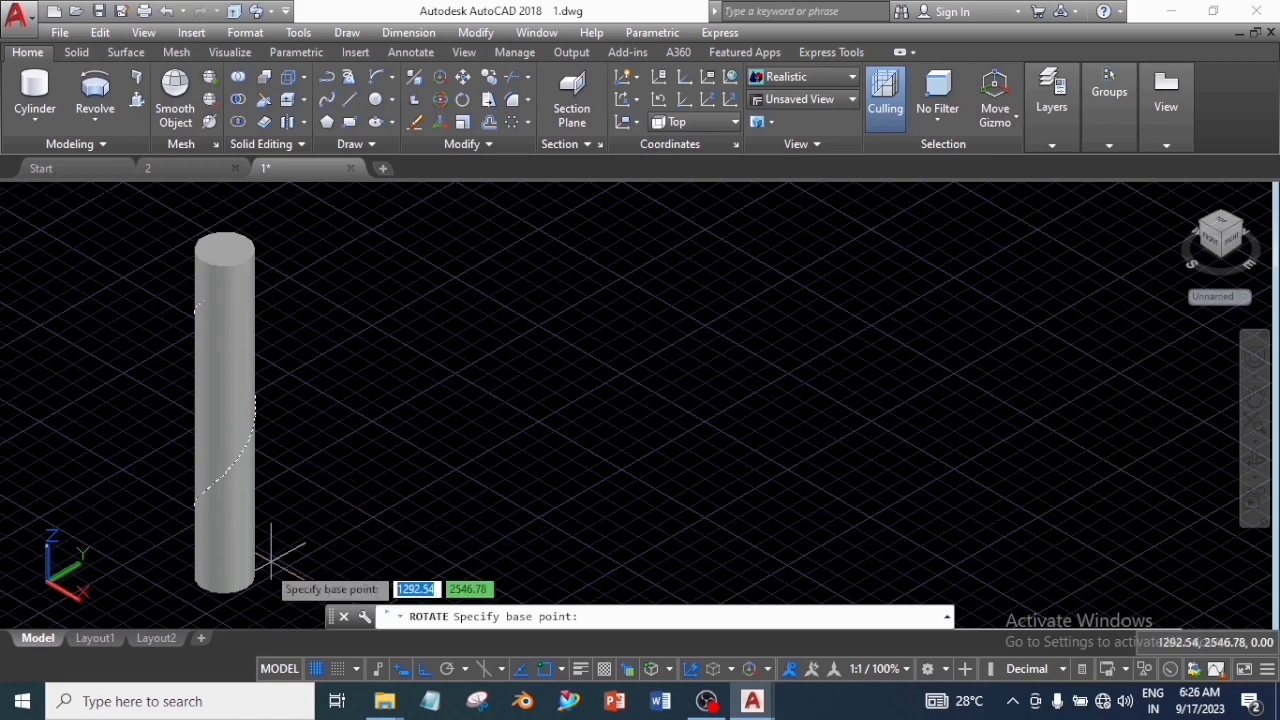
pyautogui.click(228, 580)
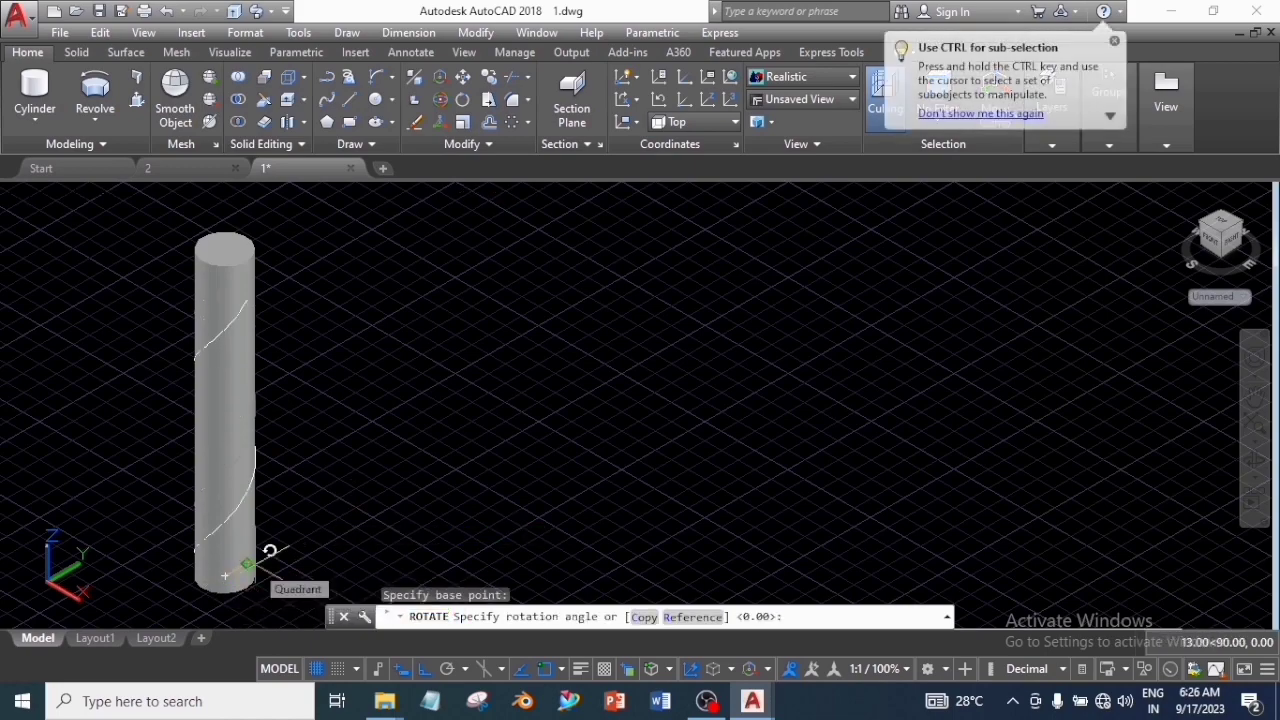
pyautogui.write('90')
pyautogui.press('Return')
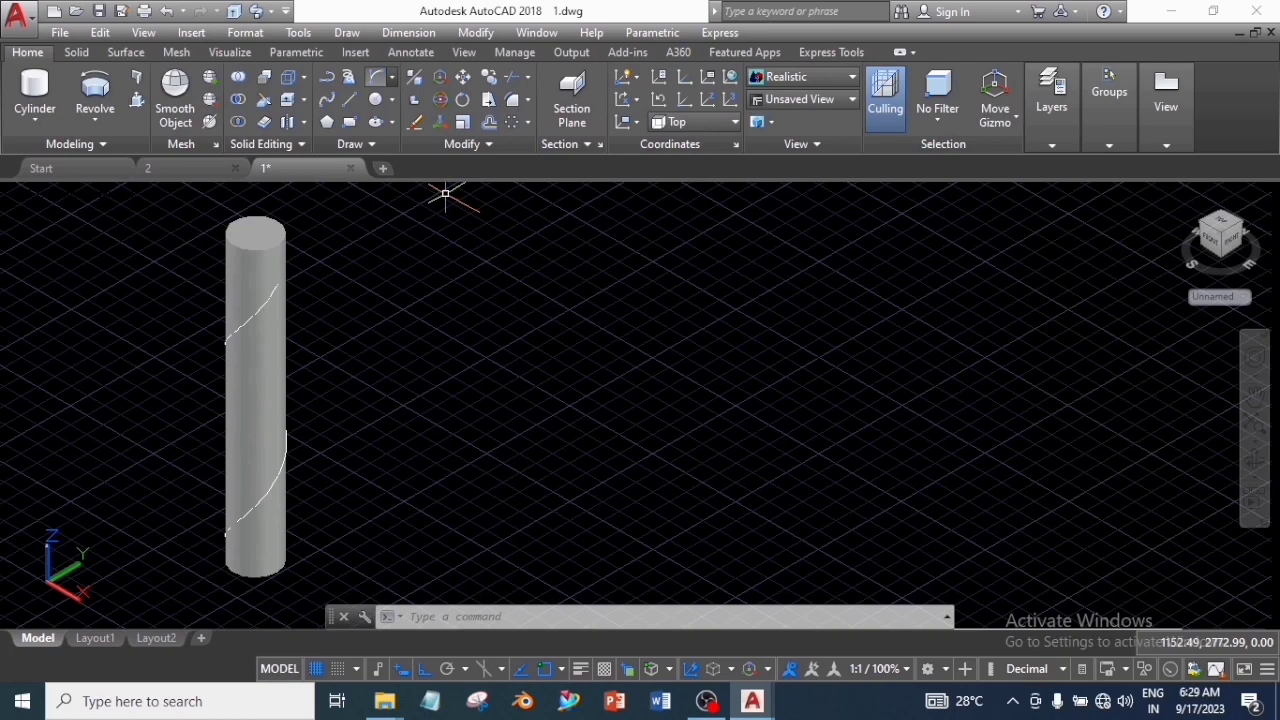
# - Draw a Start, End, Direction arc beside the cylinder, about 24 units between ends along X and about 13.8 in radius
pyautogui.click(392, 77)
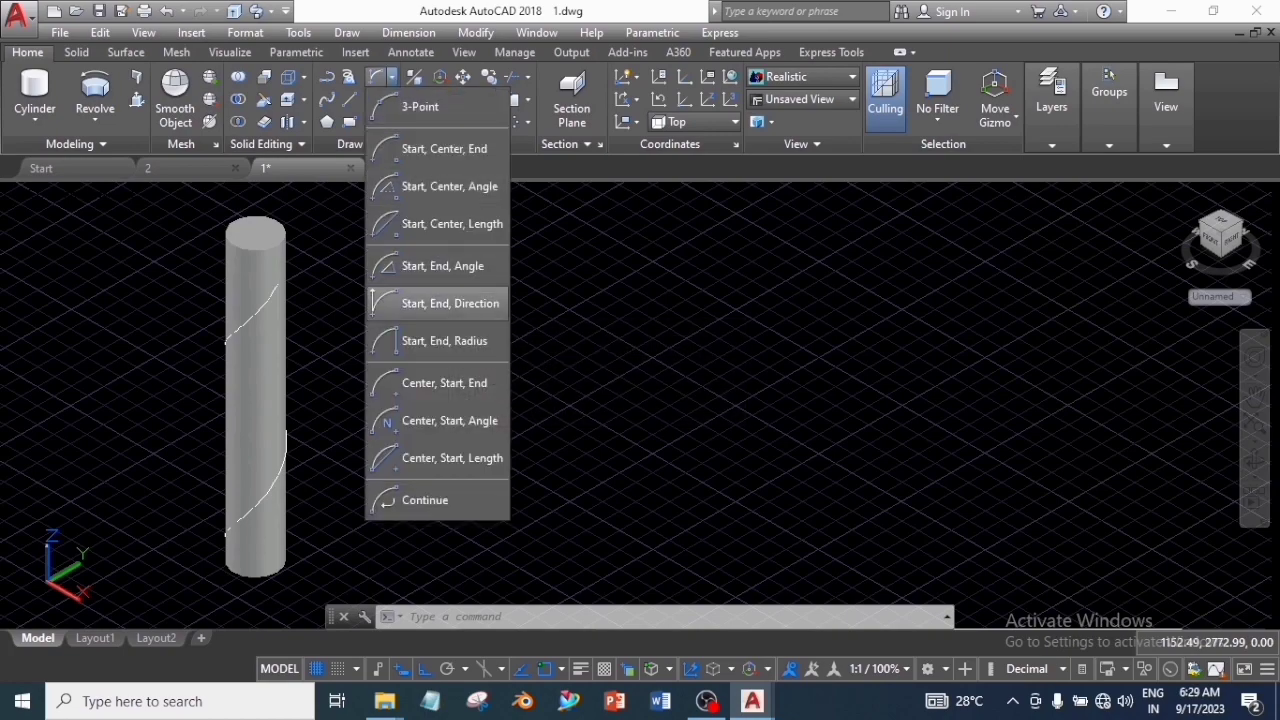
pyautogui.click(435, 303)
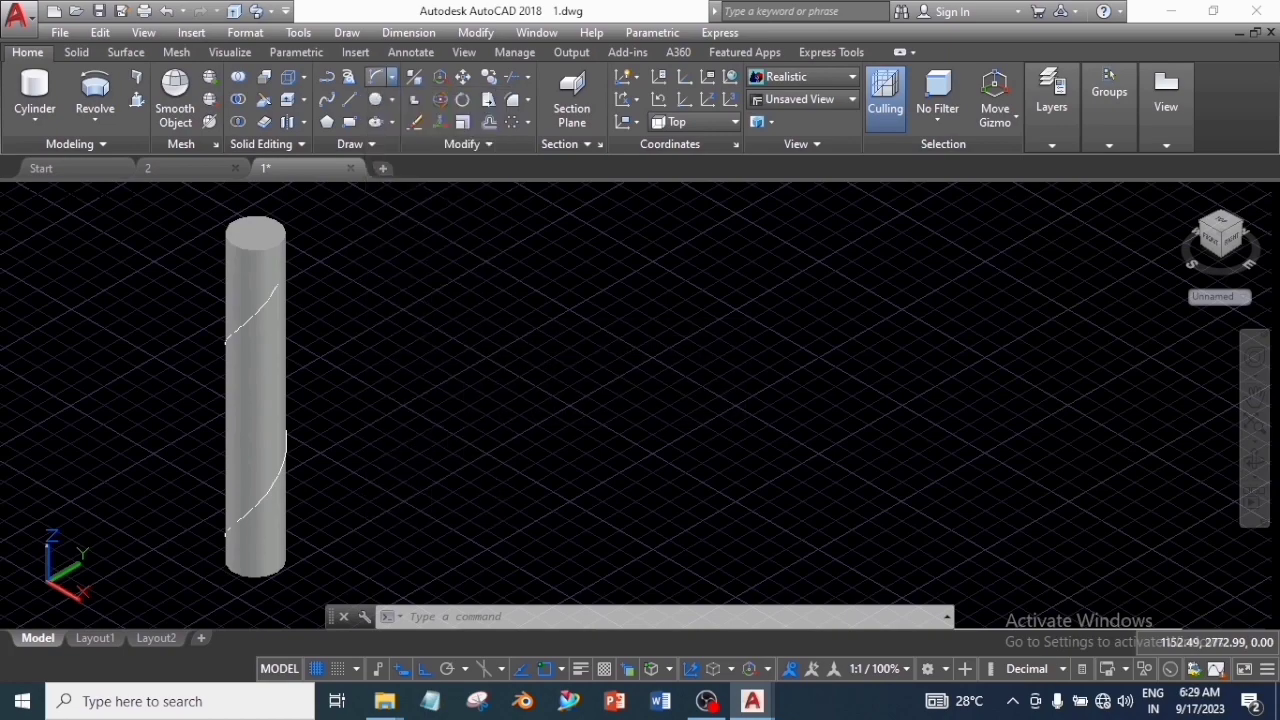
pyautogui.click(427, 395)
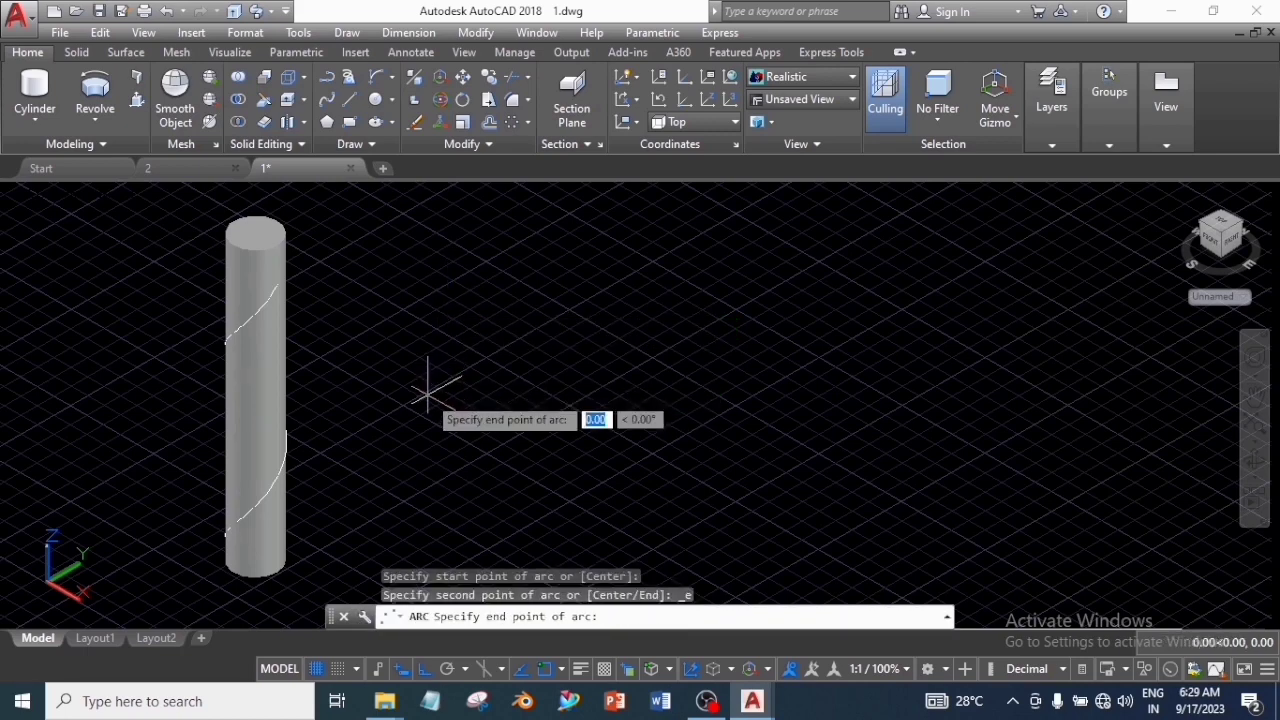
pyautogui.click(481, 406)
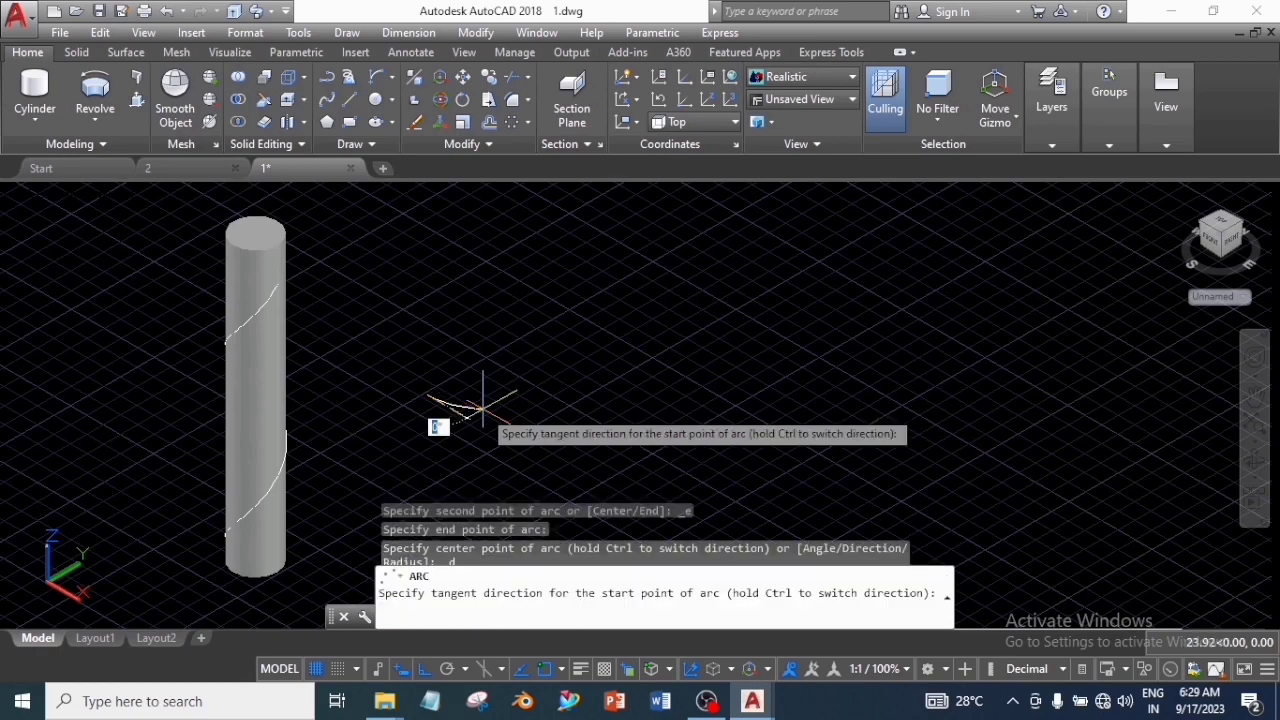
pyautogui.click(558, 335)
pyautogui.press('Escape')
pyautogui.press('Escape')
pyautogui.press('Escape')
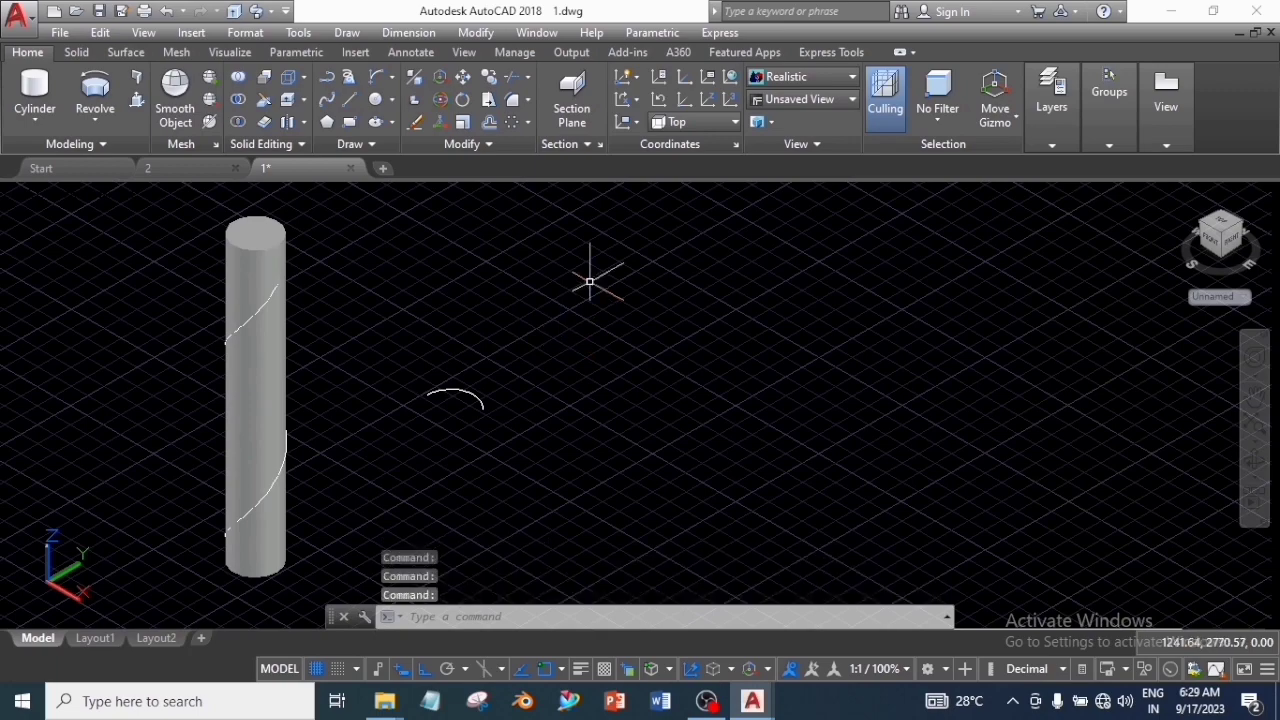
# - Set the radius of the arc beside the cylinder to 18 and deselect it
pyautogui.click(480, 401)
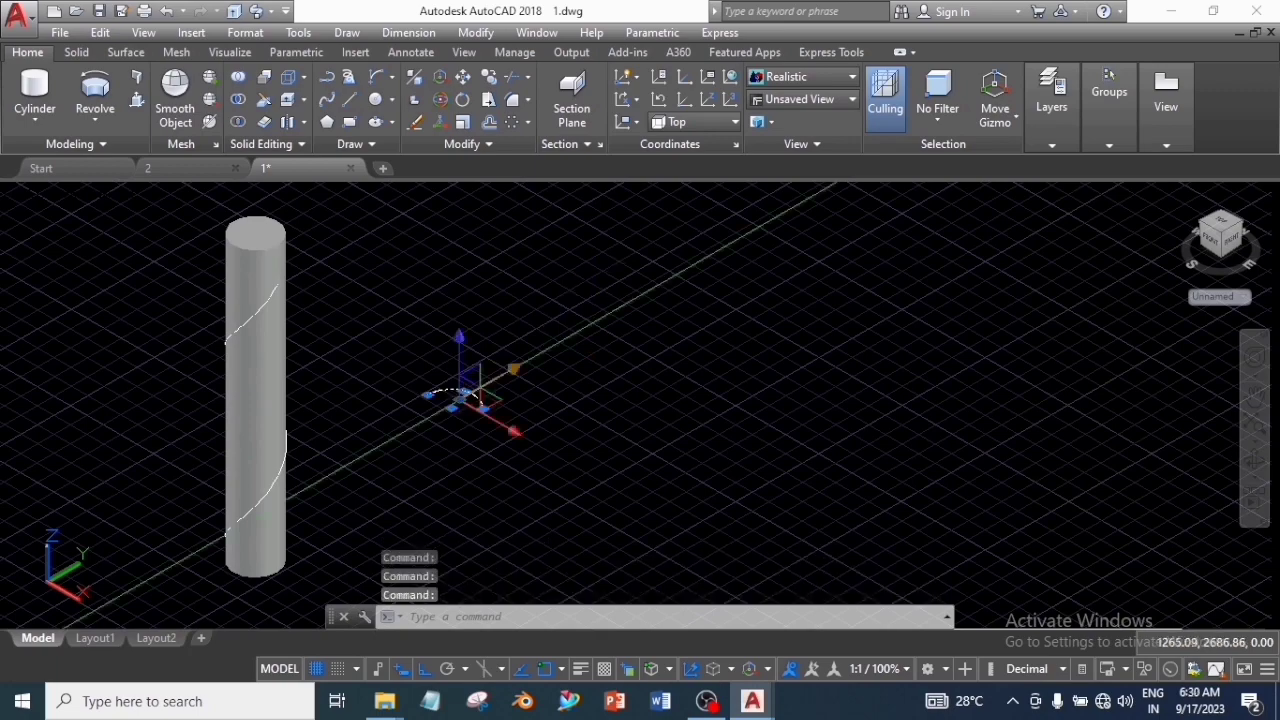
pyautogui.rightClick(531, 313)
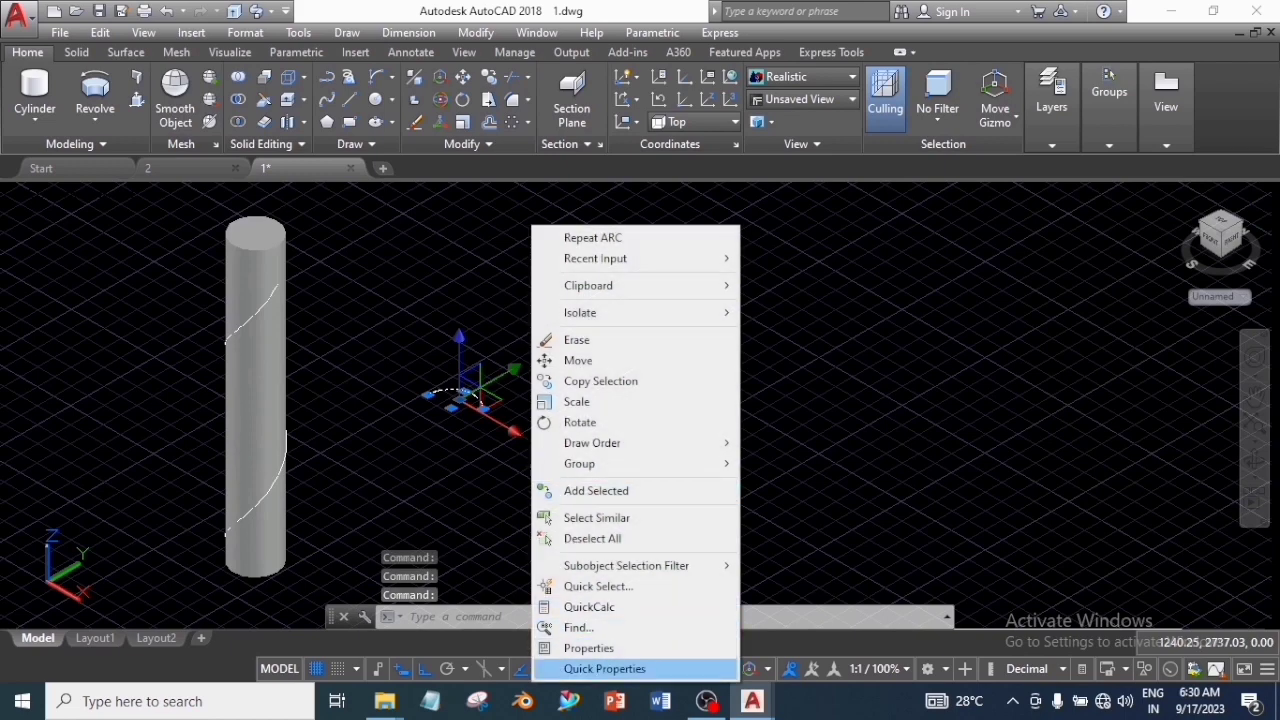
pyautogui.click(604, 668)
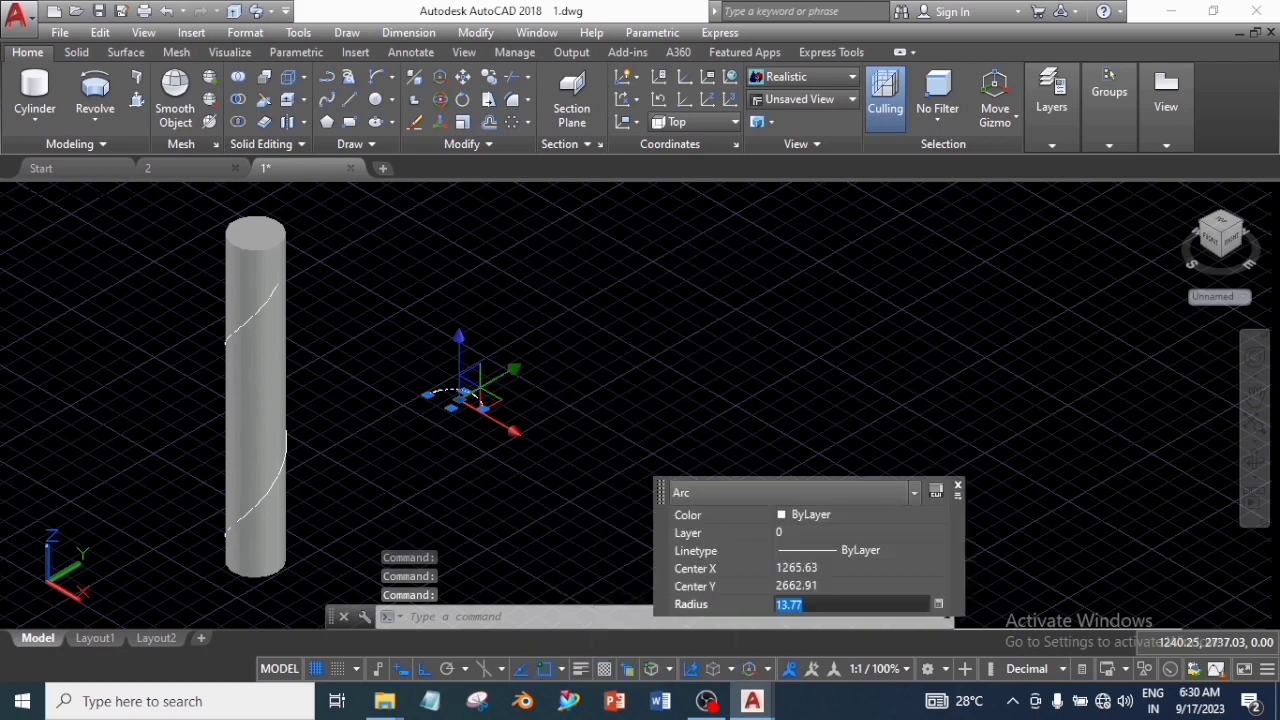
pyautogui.write('18')
pyautogui.press('Return')
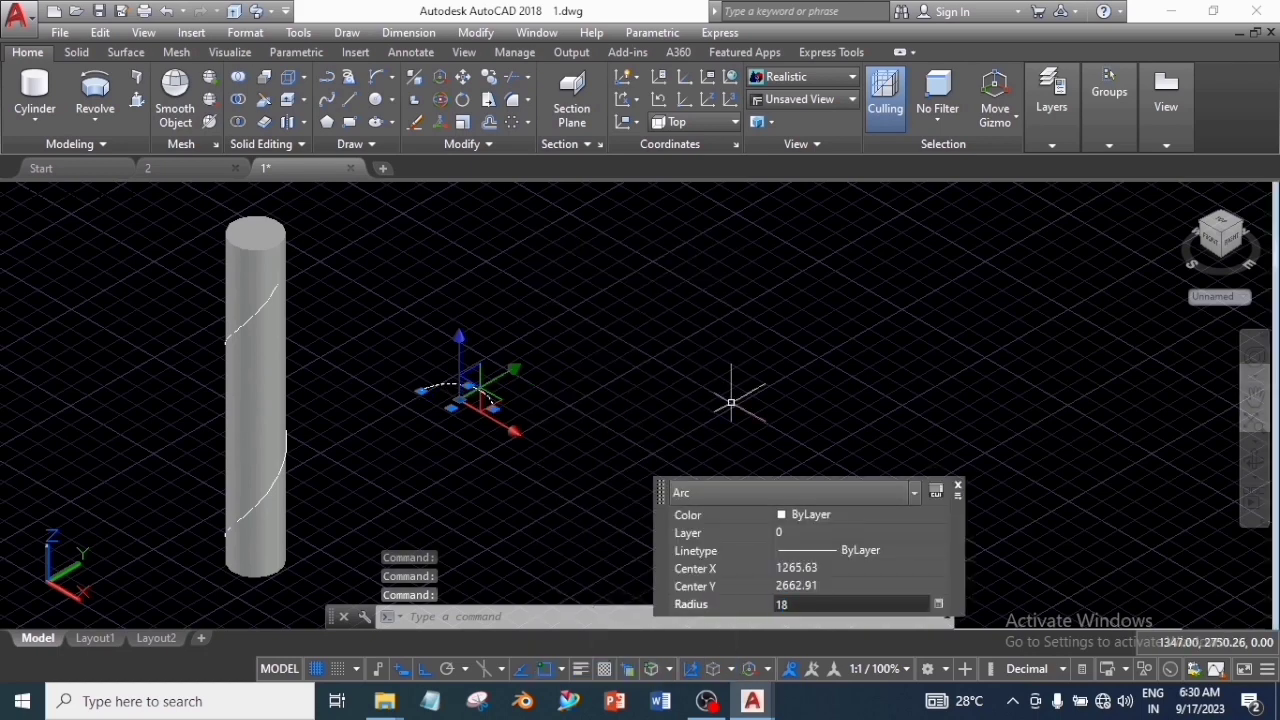
pyautogui.press('Escape')
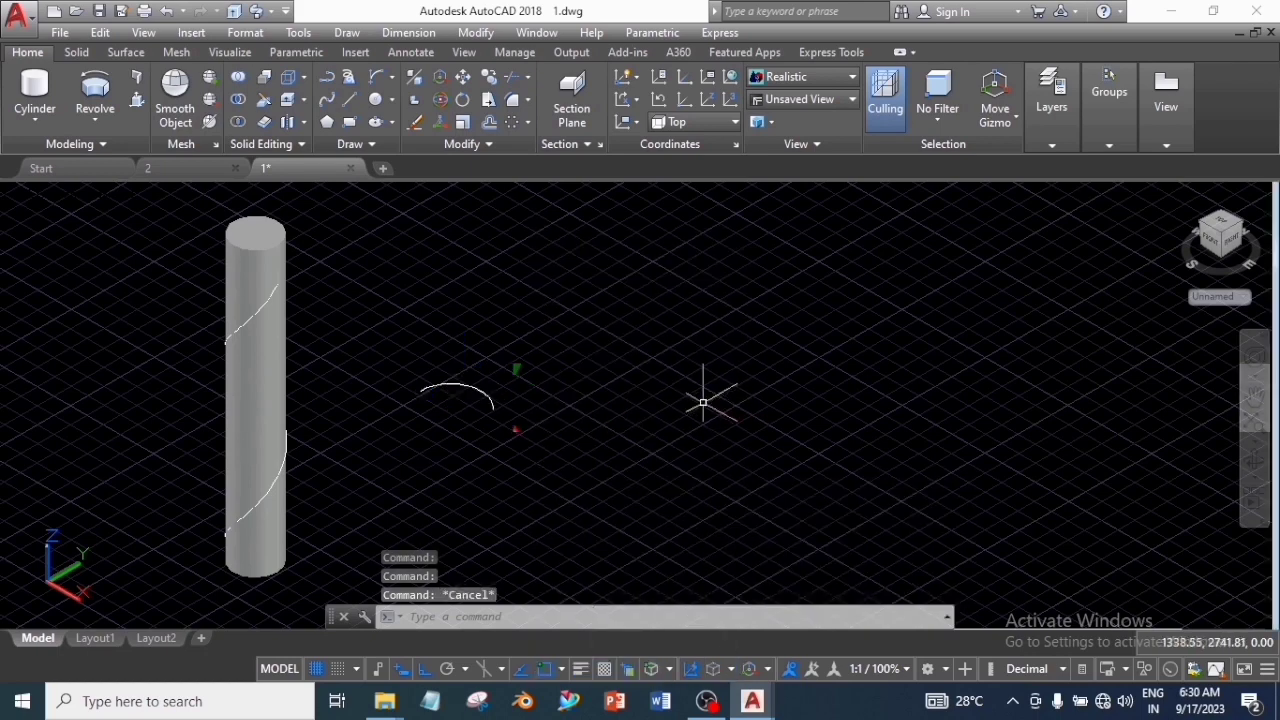
# - 3D-rotate the arc beside the cylinder by 50.65 degrees about the X axis and deselect it
pyautogui.click(487, 392)
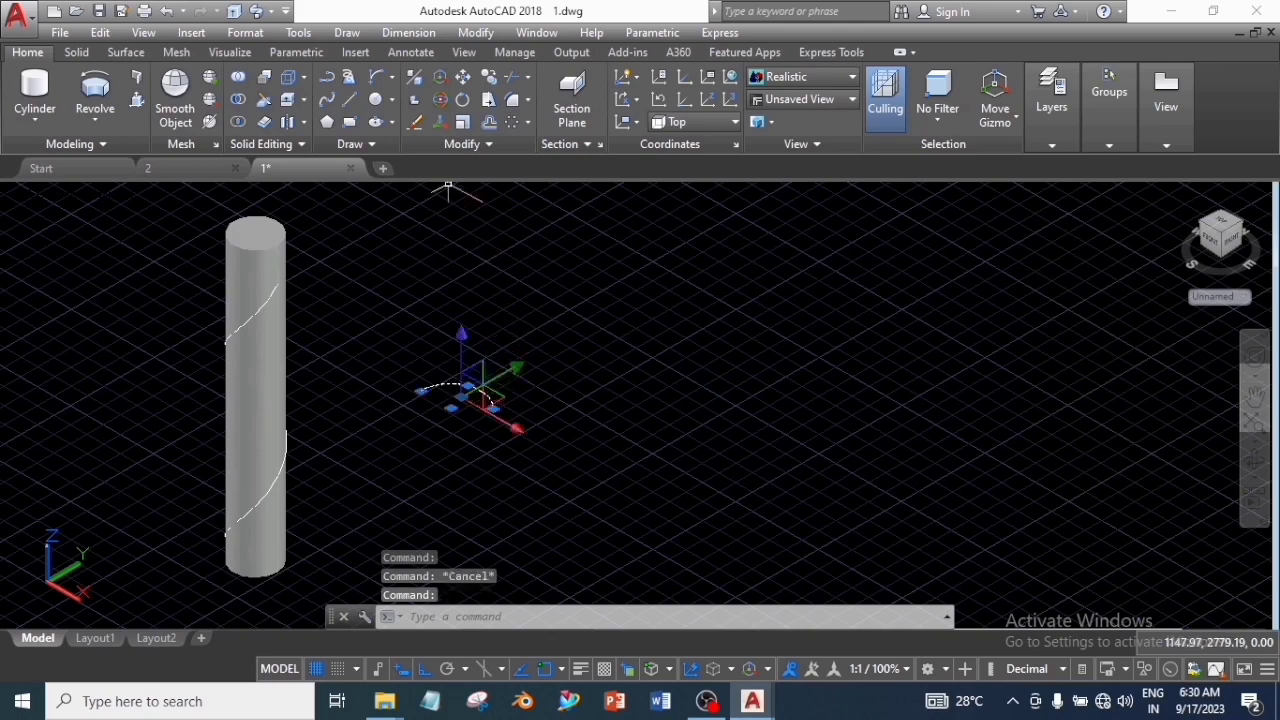
pyautogui.click(440, 99)
pyautogui.click(501, 355)
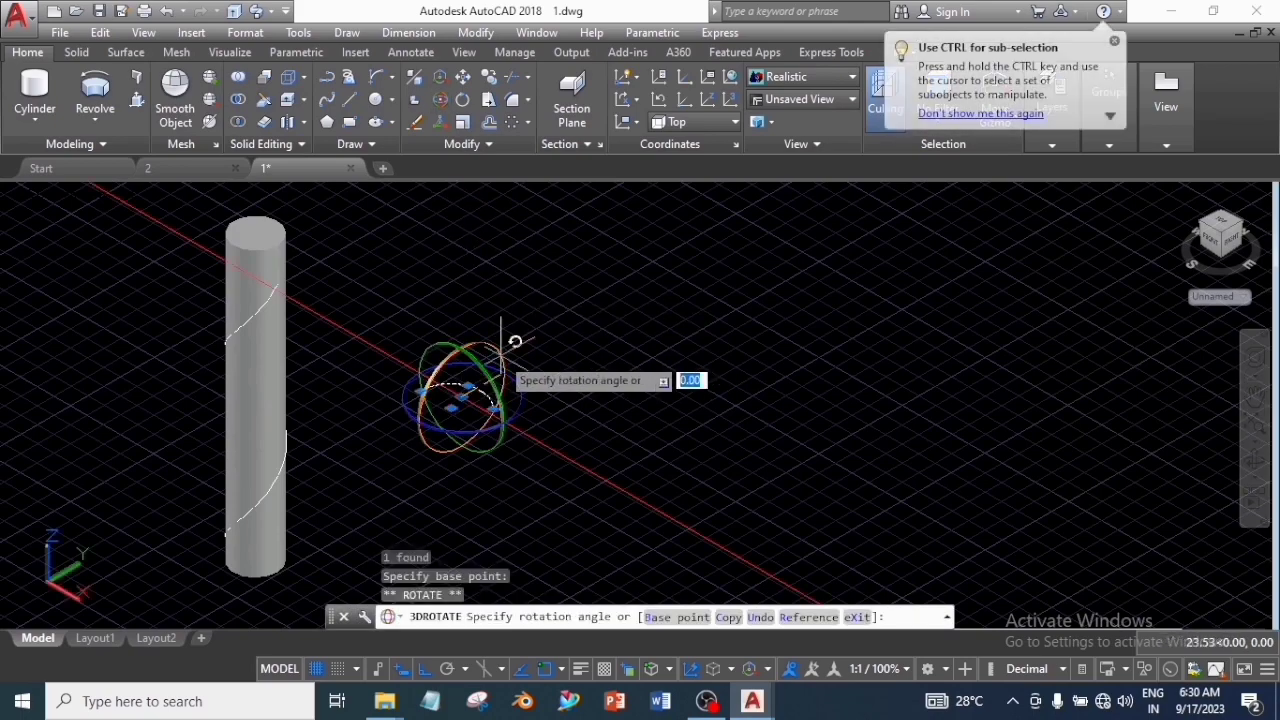
pyautogui.write('50.')
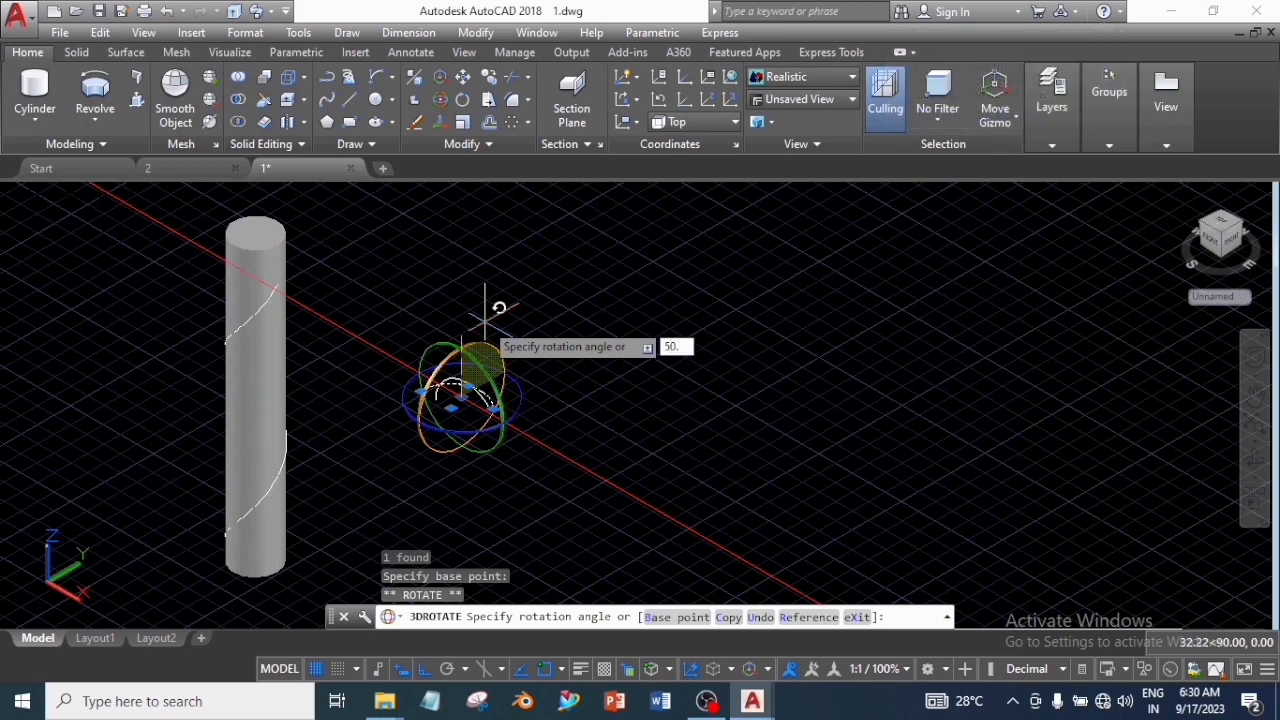
pyautogui.write('65')
pyautogui.press('Return')
pyautogui.click(485, 321)
pyautogui.press('Escape')
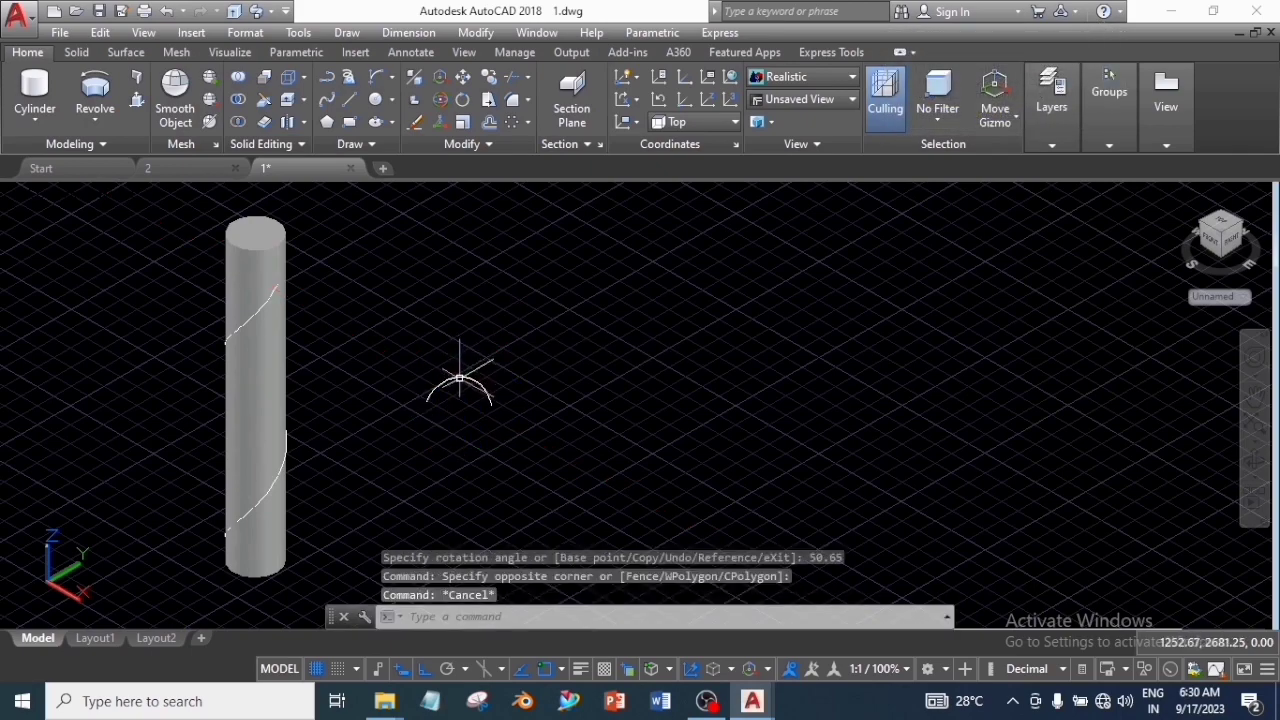
# - Move the arc by its end nearest the cylinder onto the upper end of the helix
pyautogui.click(461, 375)
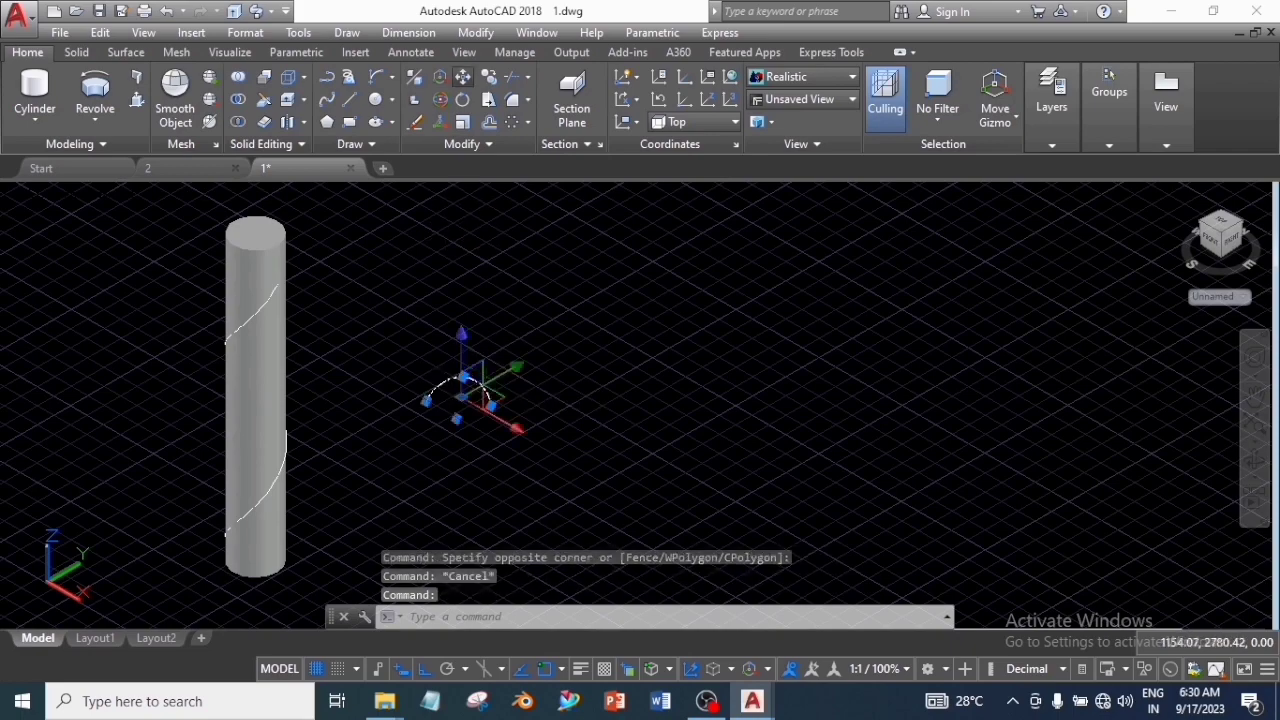
pyautogui.click(463, 77)
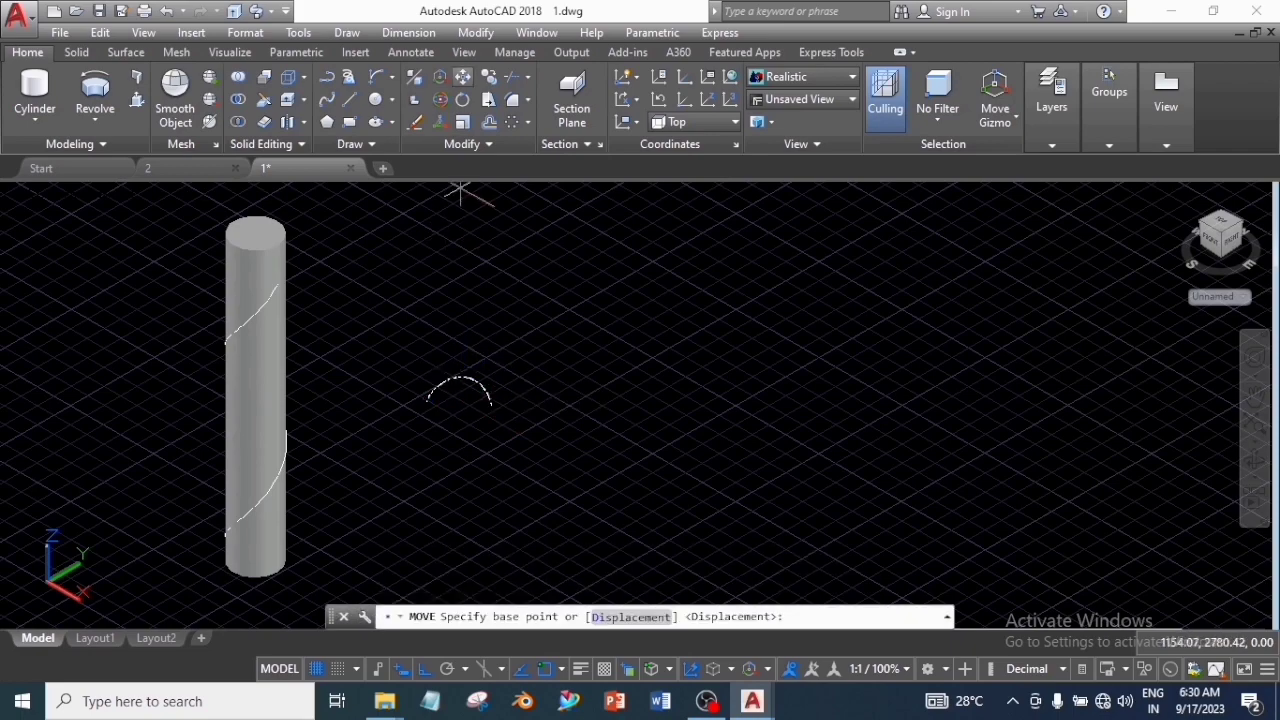
pyautogui.click(428, 396)
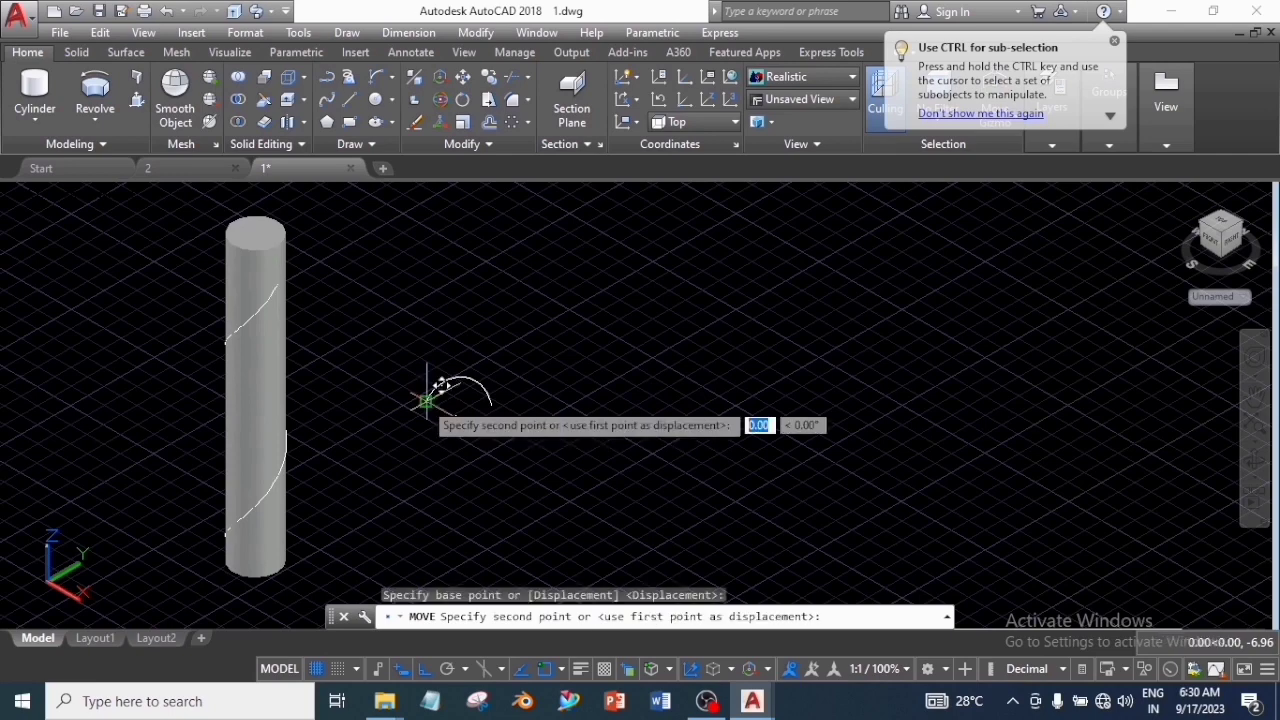
pyautogui.click(299, 264)
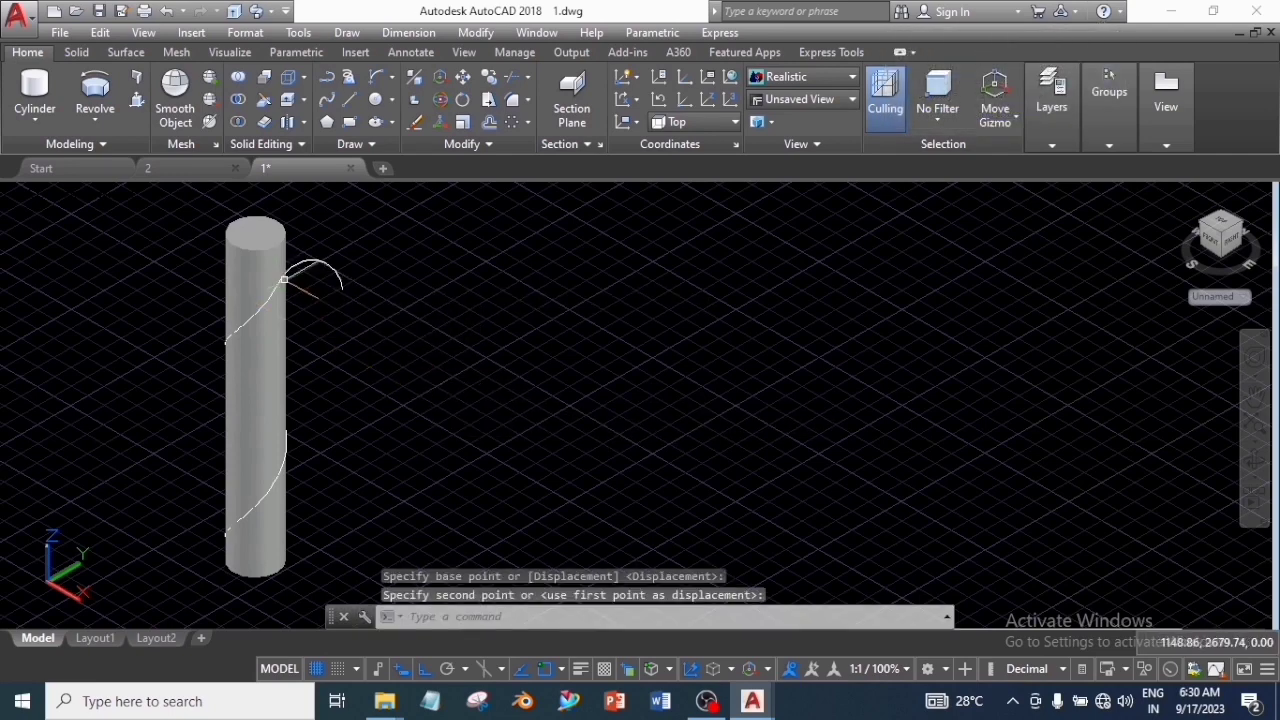
pyautogui.press('Escape')
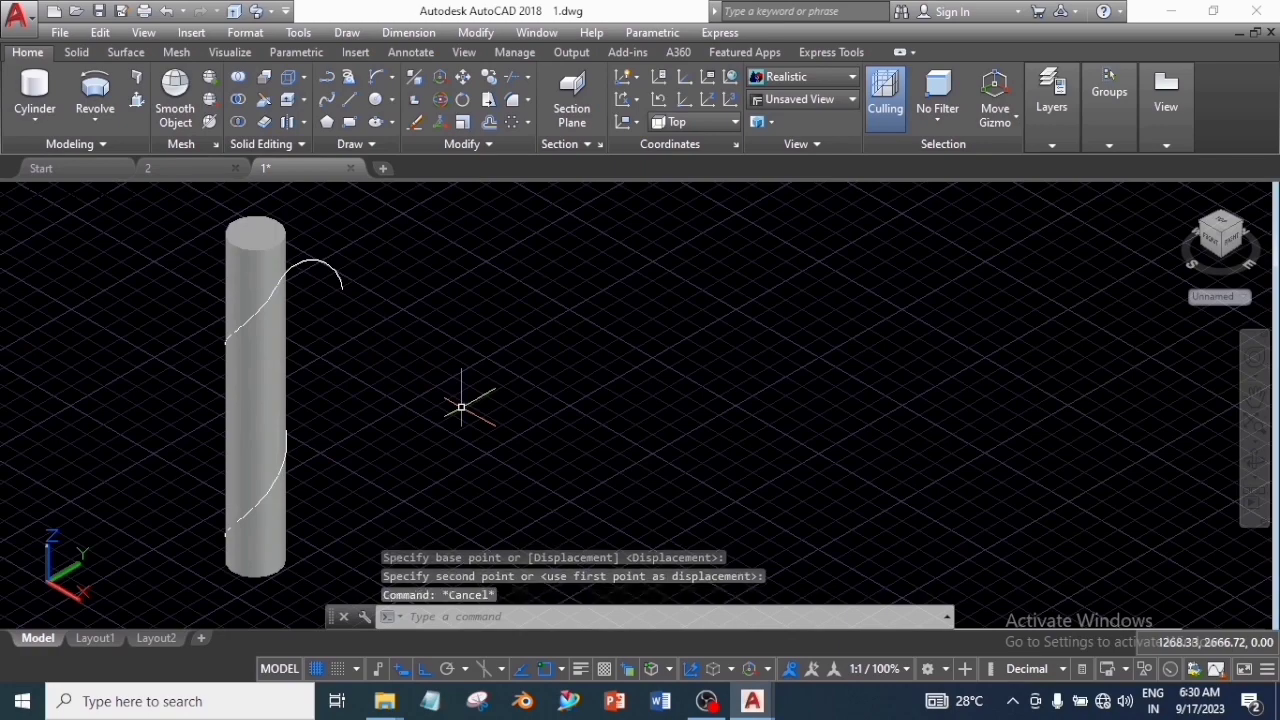
# - Join the helix and the arc at its upper end into a single curve
pyautogui.click(278, 467)
pyautogui.click(341, 556)
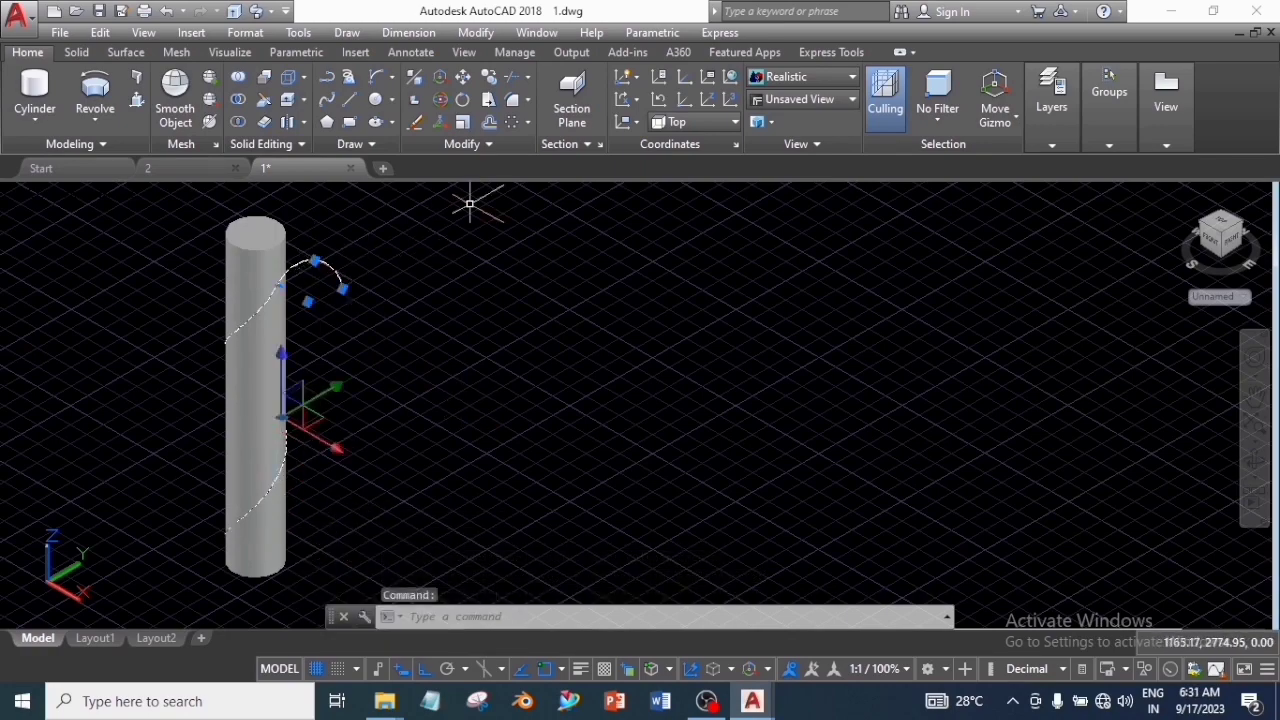
pyautogui.click(487, 145)
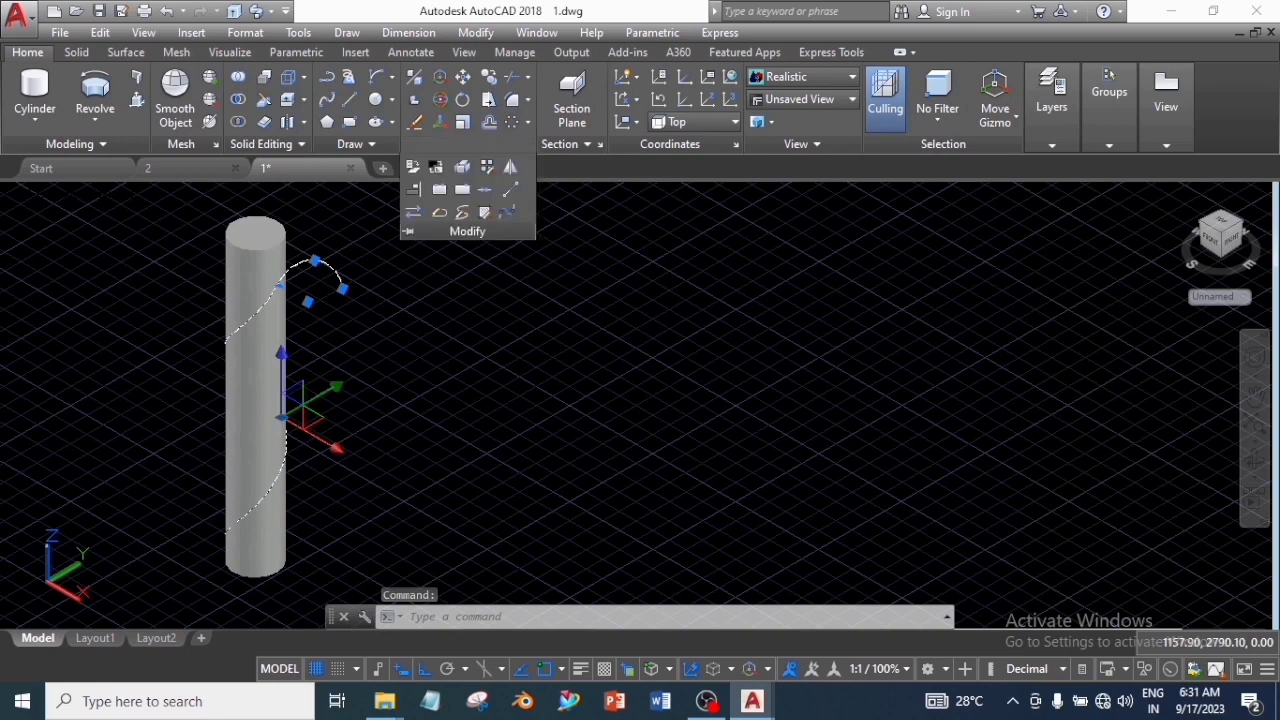
pyautogui.click(484, 189)
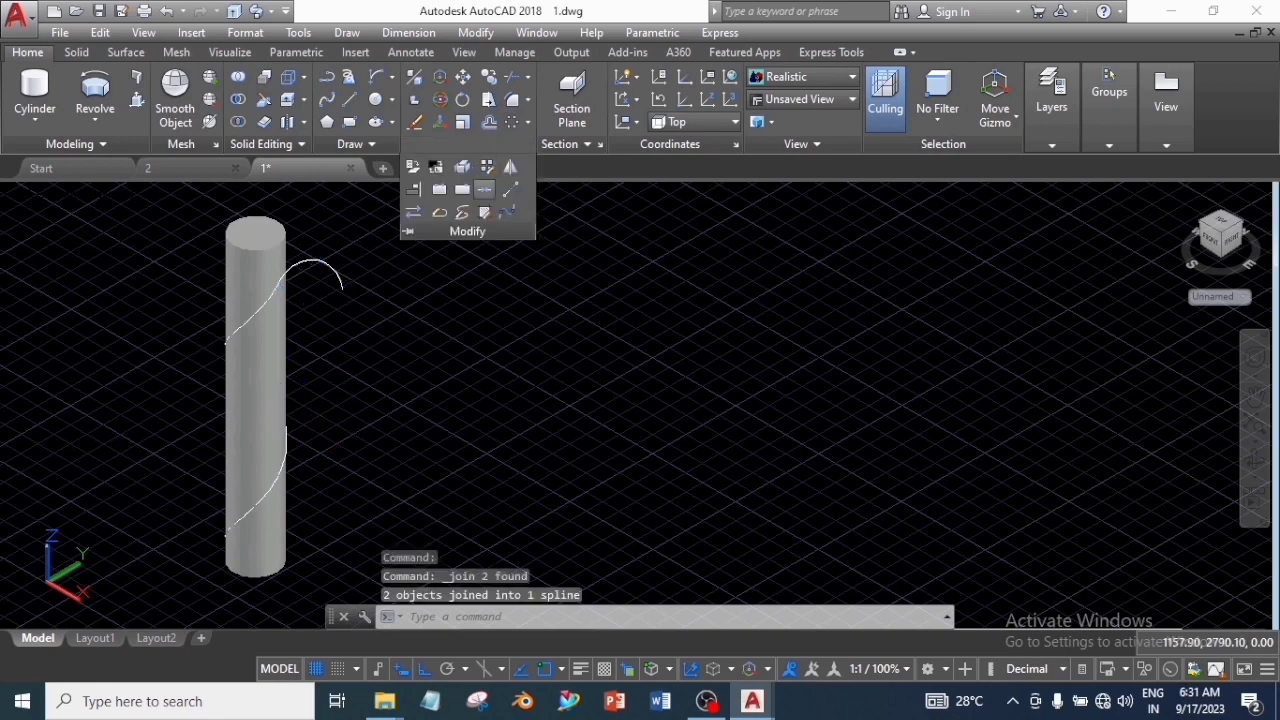
# - Move the joined spline 10 units down along the Z axis and deselect it
pyautogui.moveTo(242, 318); pyautogui.dragTo(580, 291, button='middle')
pyautogui.click(579, 297)
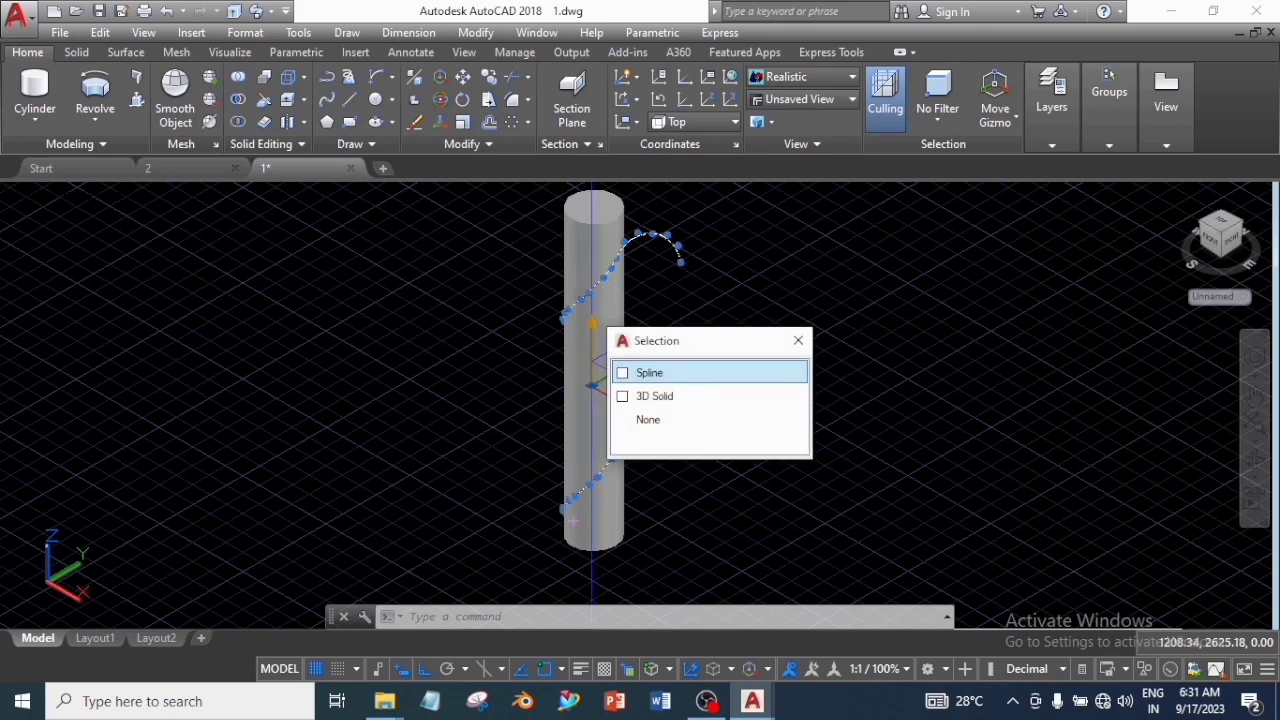
pyautogui.click(594, 369)
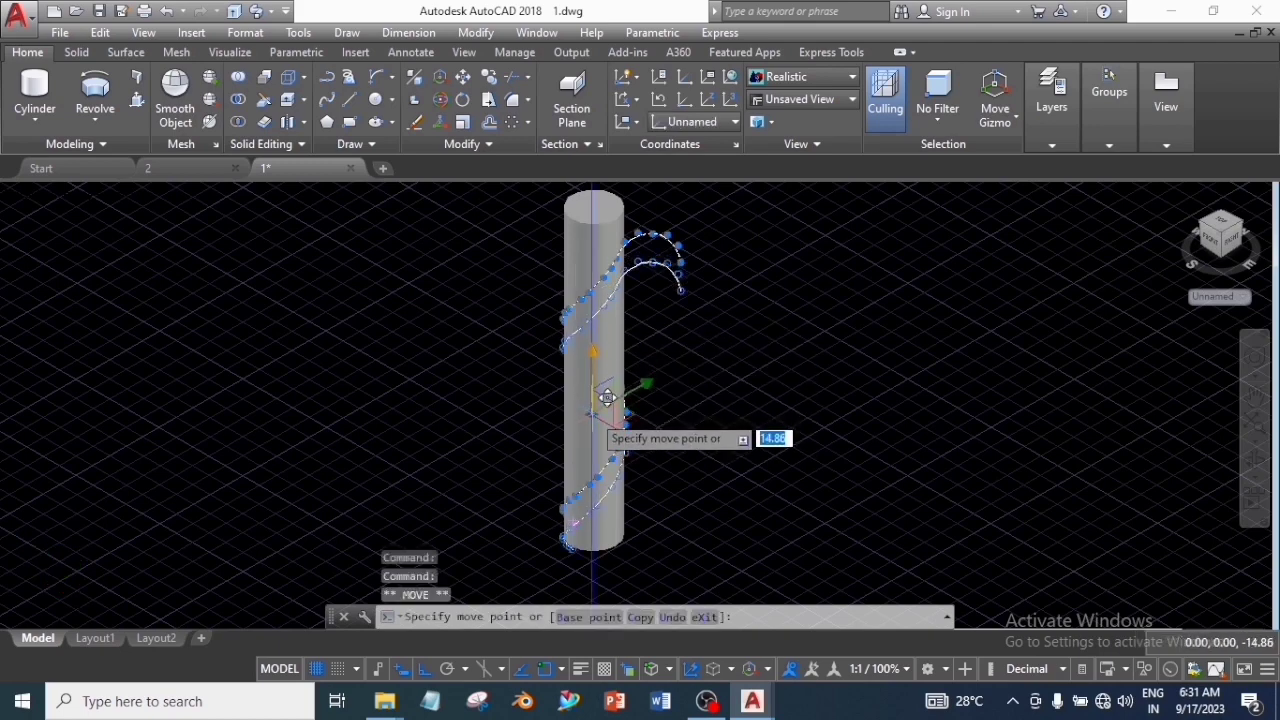
pyautogui.write('10.0')
pyautogui.press('Return')
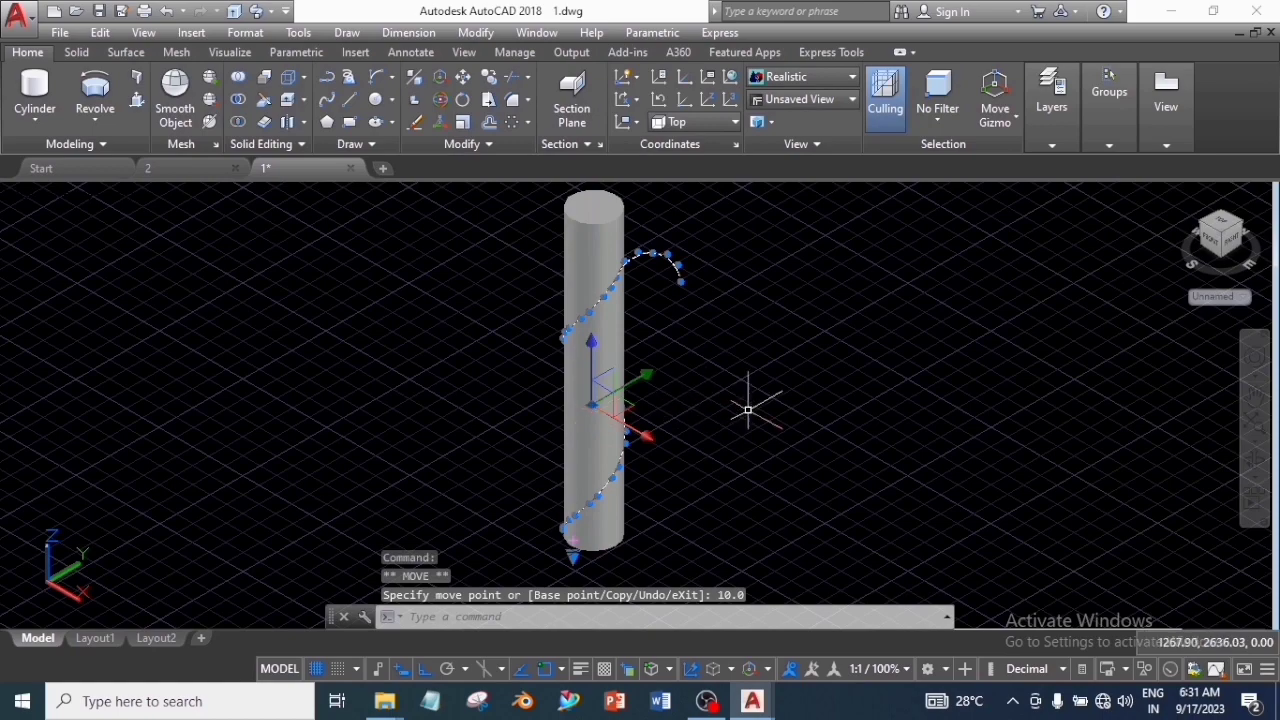
pyautogui.press('Escape')
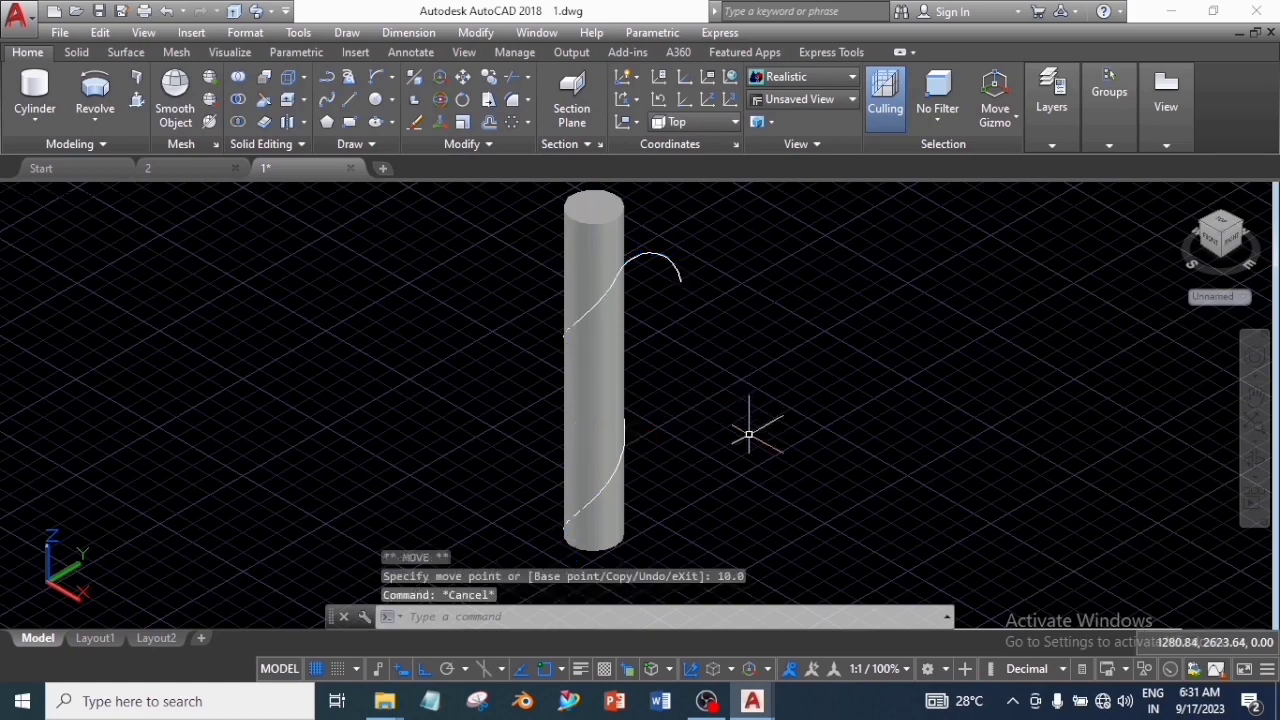
# - Draw a circle with radius 9 on the ground plane beside the cylinder
pyautogui.keyDown('shift'); pyautogui.moveTo(749, 434); pyautogui.dragTo(724, 373, button='middle'); pyautogui.keyUp('shift')
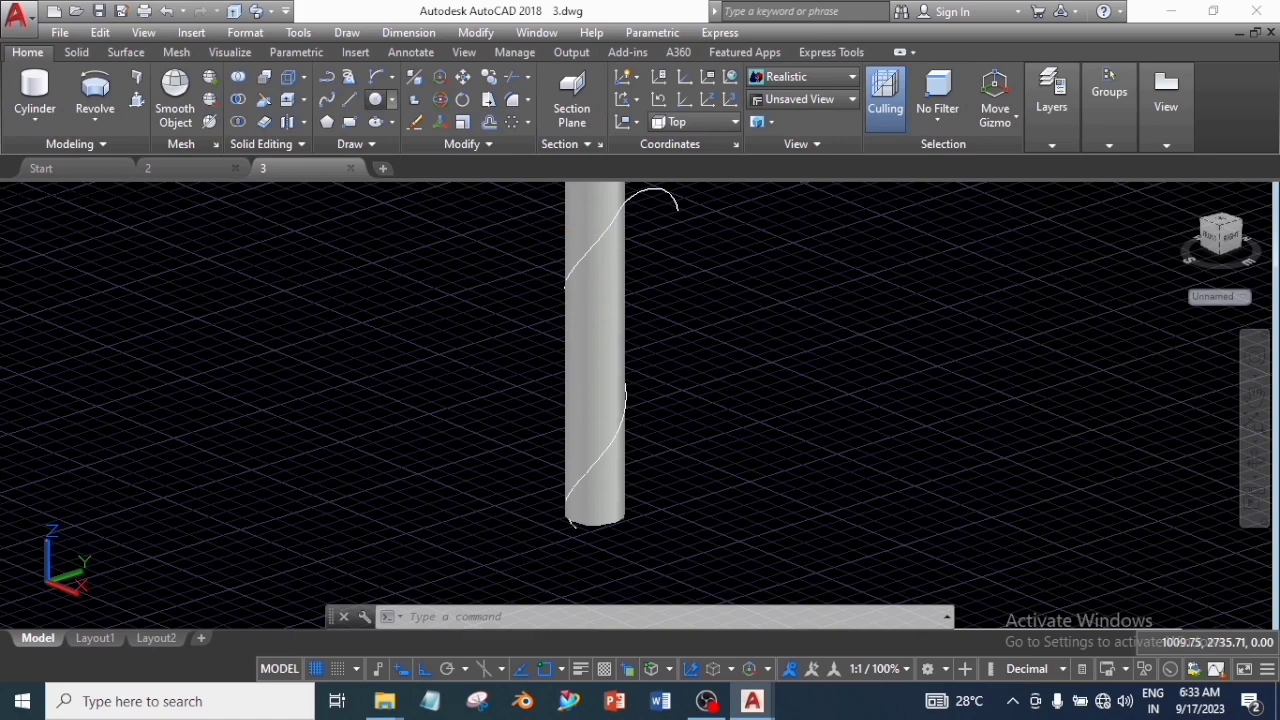
pyautogui.write('circle')
pyautogui.press('Return')
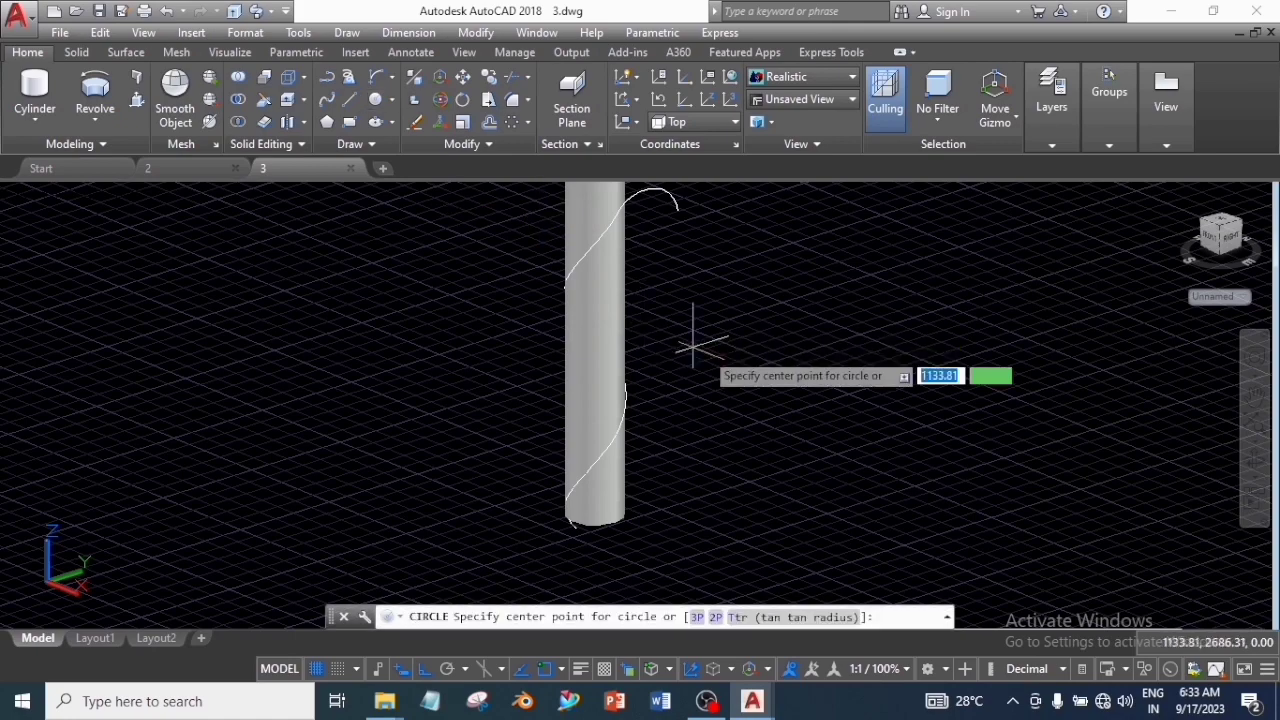
pyautogui.click(818, 407)
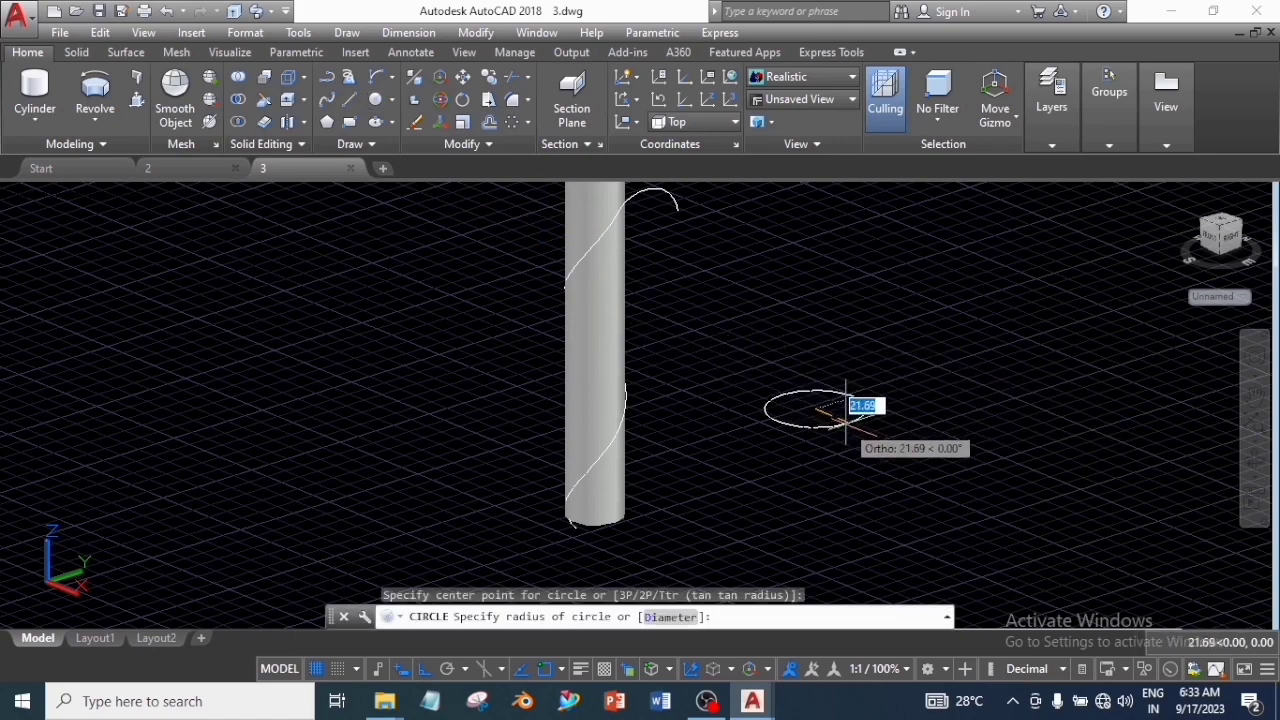
pyautogui.write('9.0')
pyautogui.press('Return')
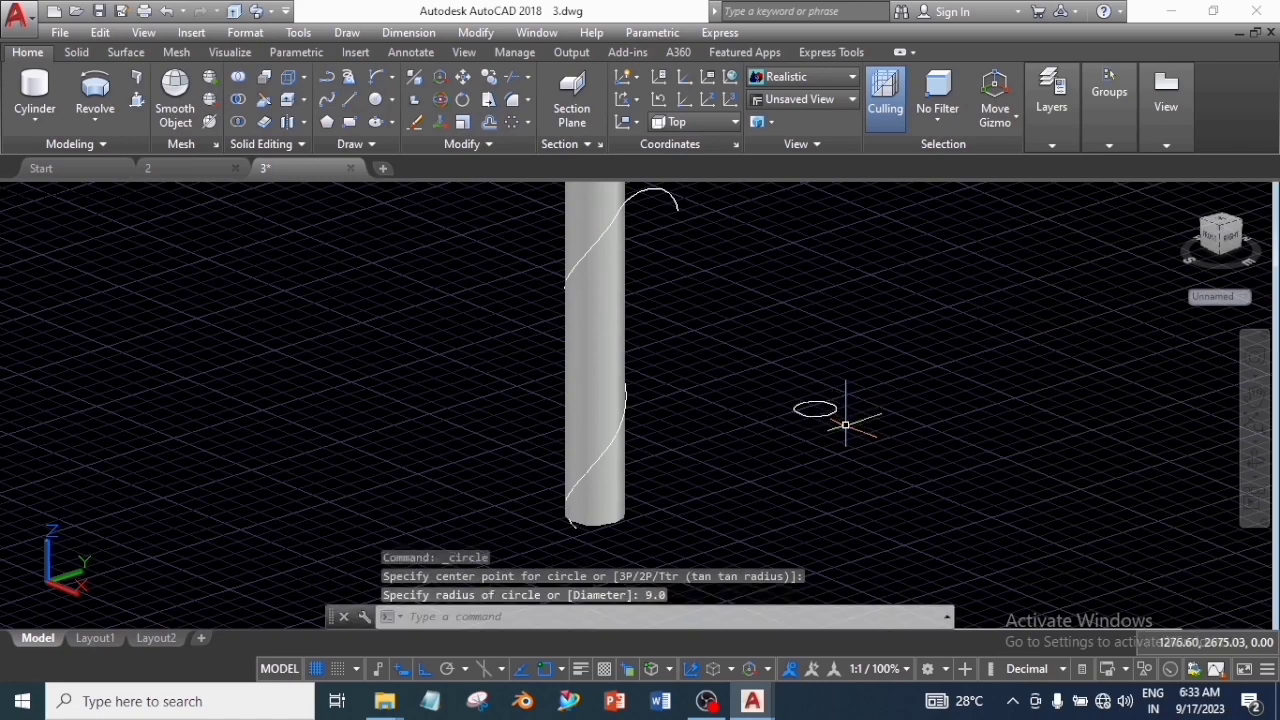
# - Move the circle by its centre onto the lower end of the spline at the cylinder's base
pyautogui.click(834, 409)
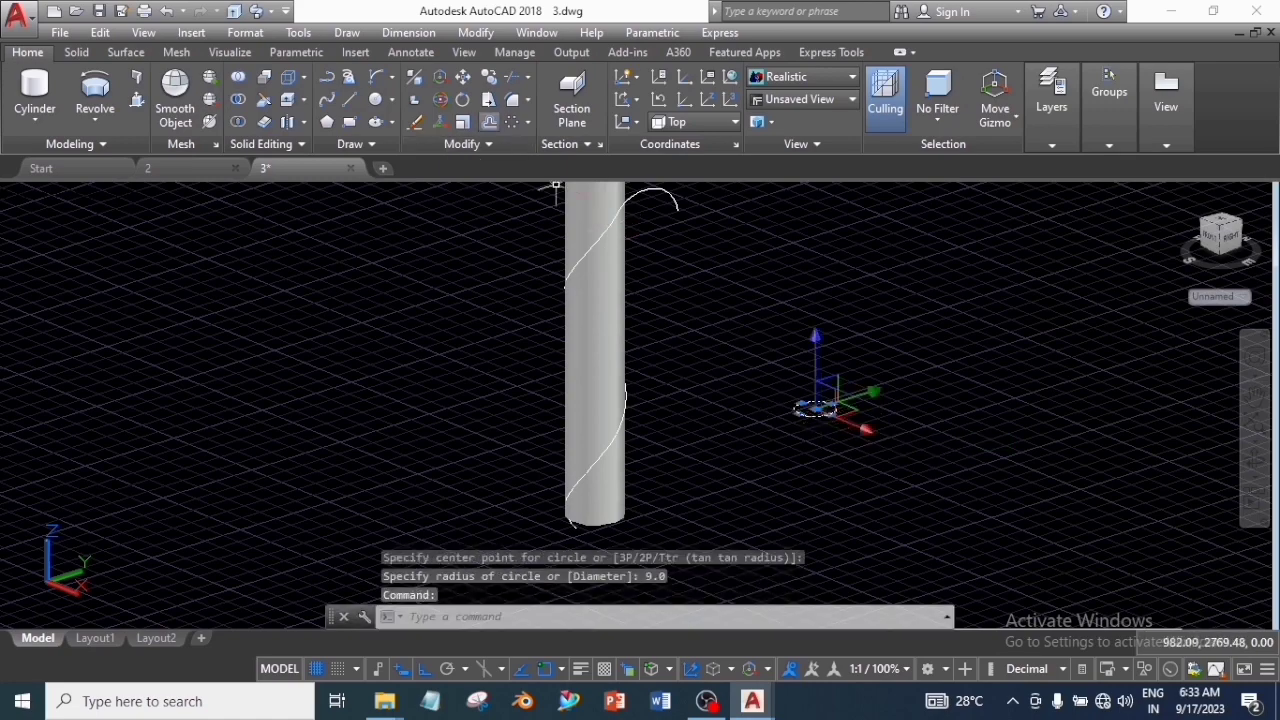
pyautogui.write('m')
pyautogui.press('Return')
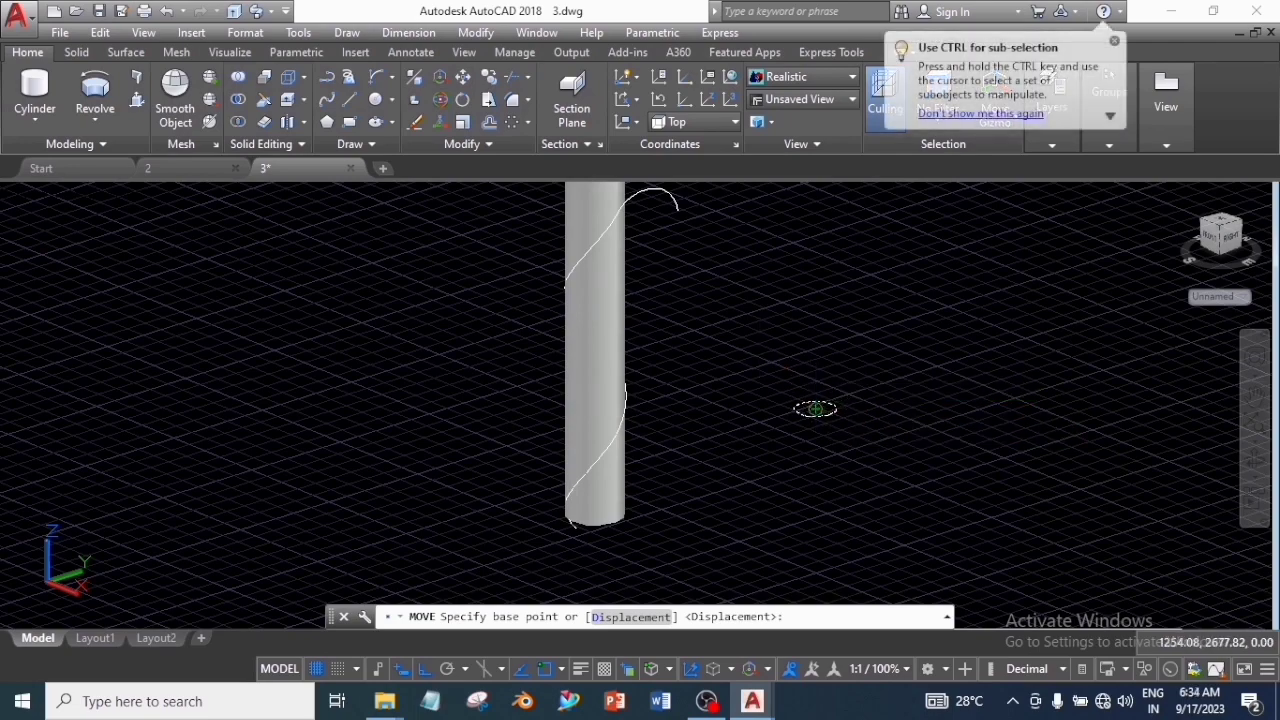
pyautogui.click(815, 409)
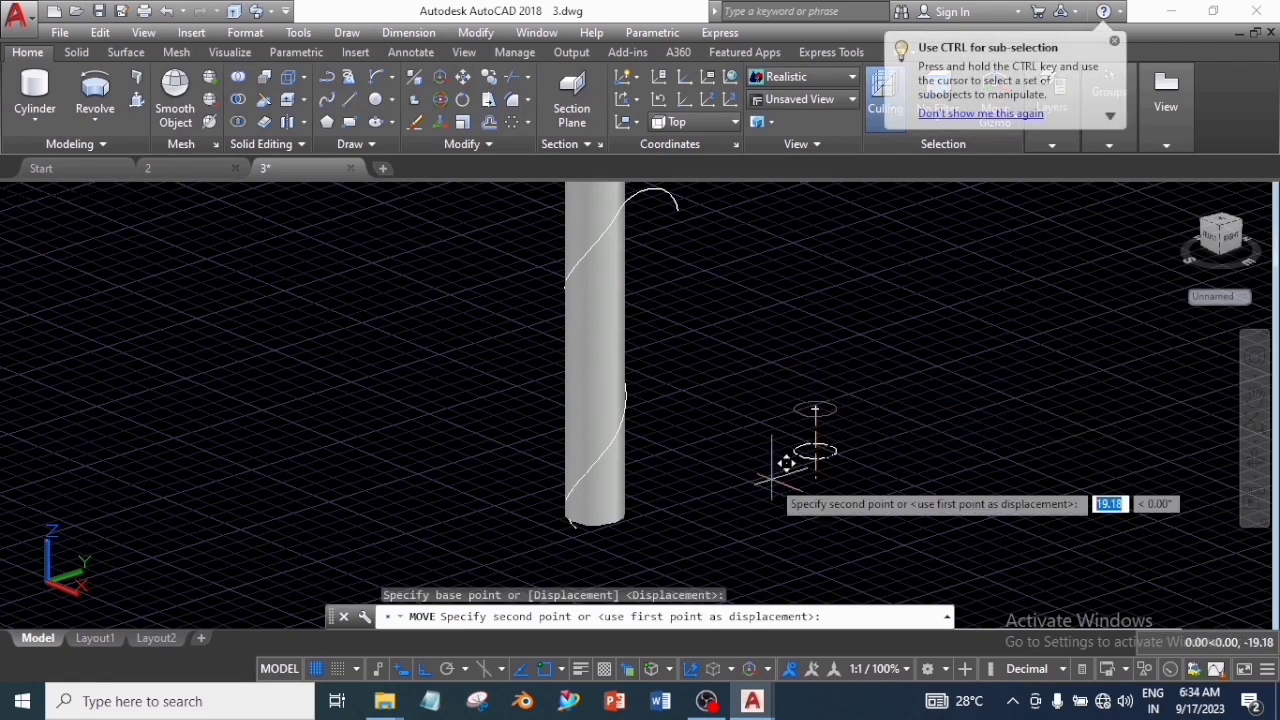
pyautogui.click(575, 528)
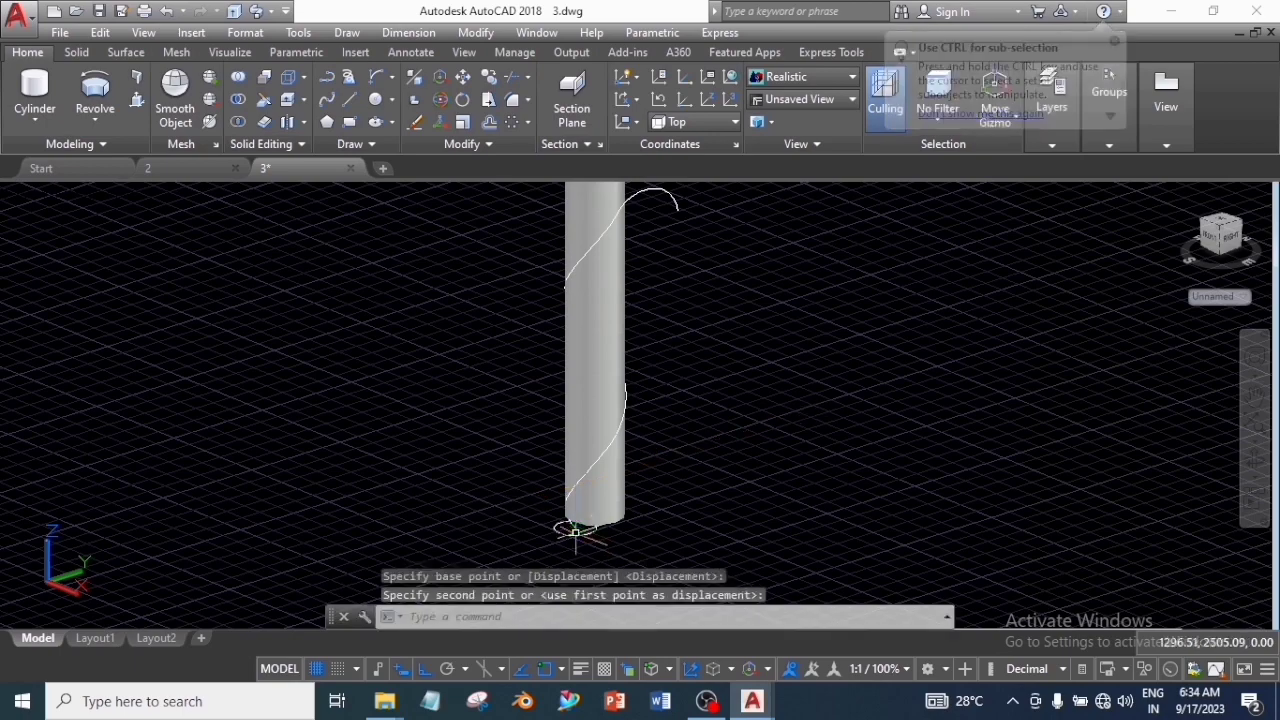
pyautogui.press('Escape')
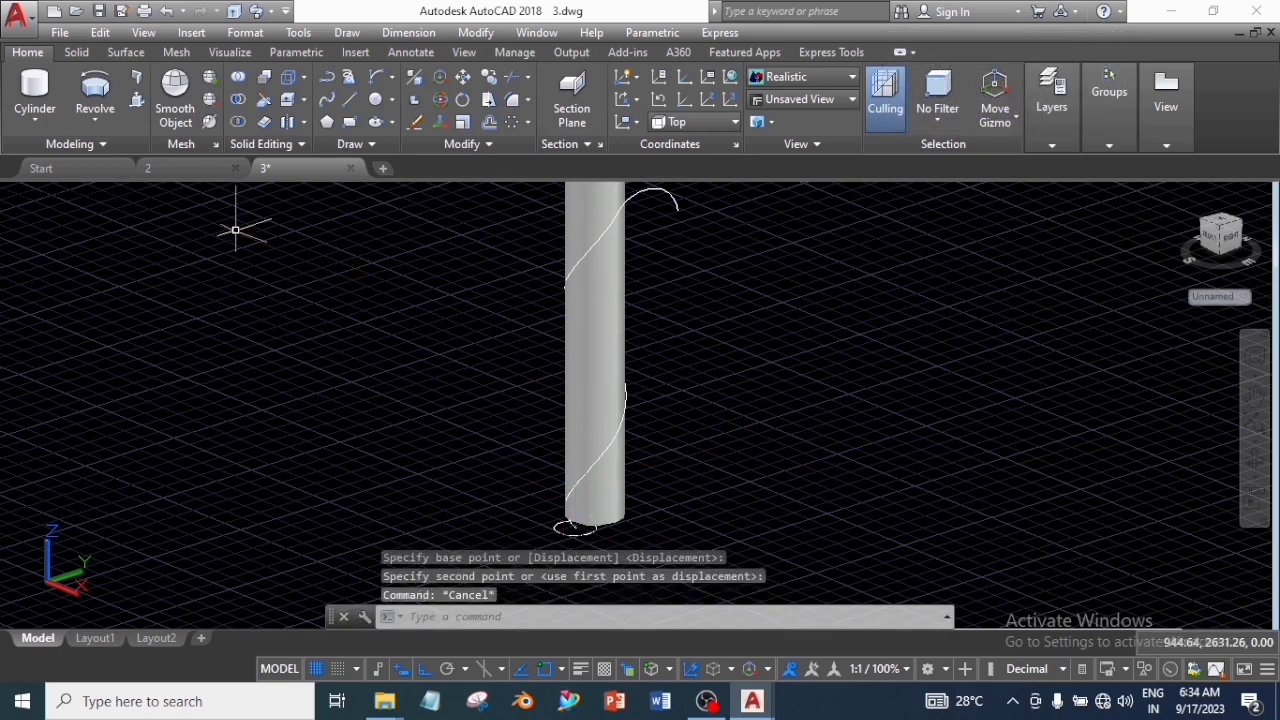
# - Sweep the circle along the joined spline as a solid
pyautogui.click(95, 119)
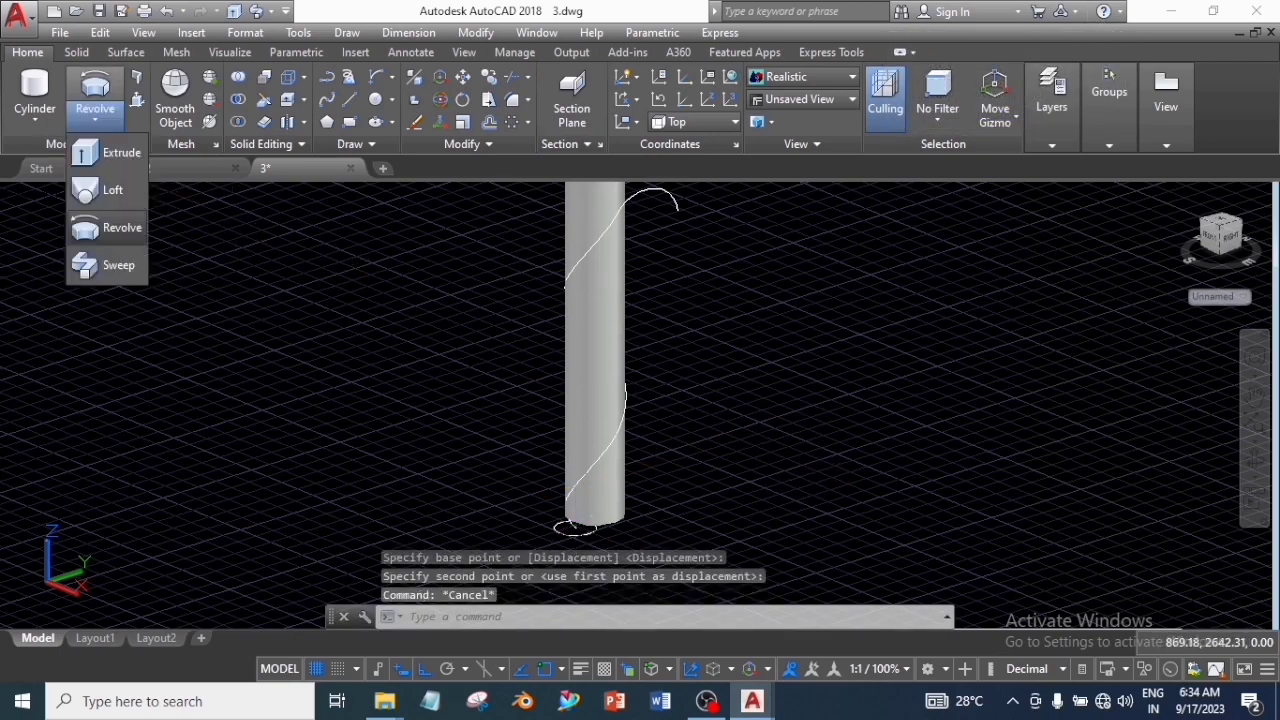
pyautogui.click(112, 265)
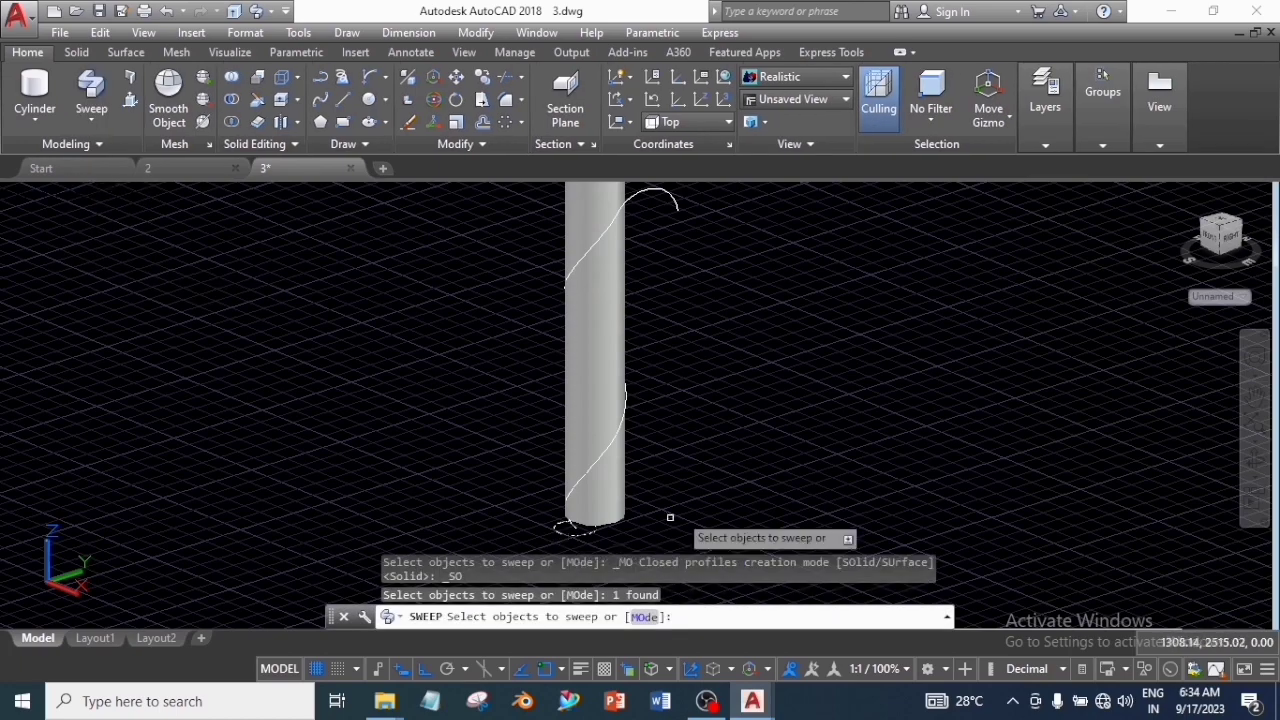
pyautogui.press('Return')
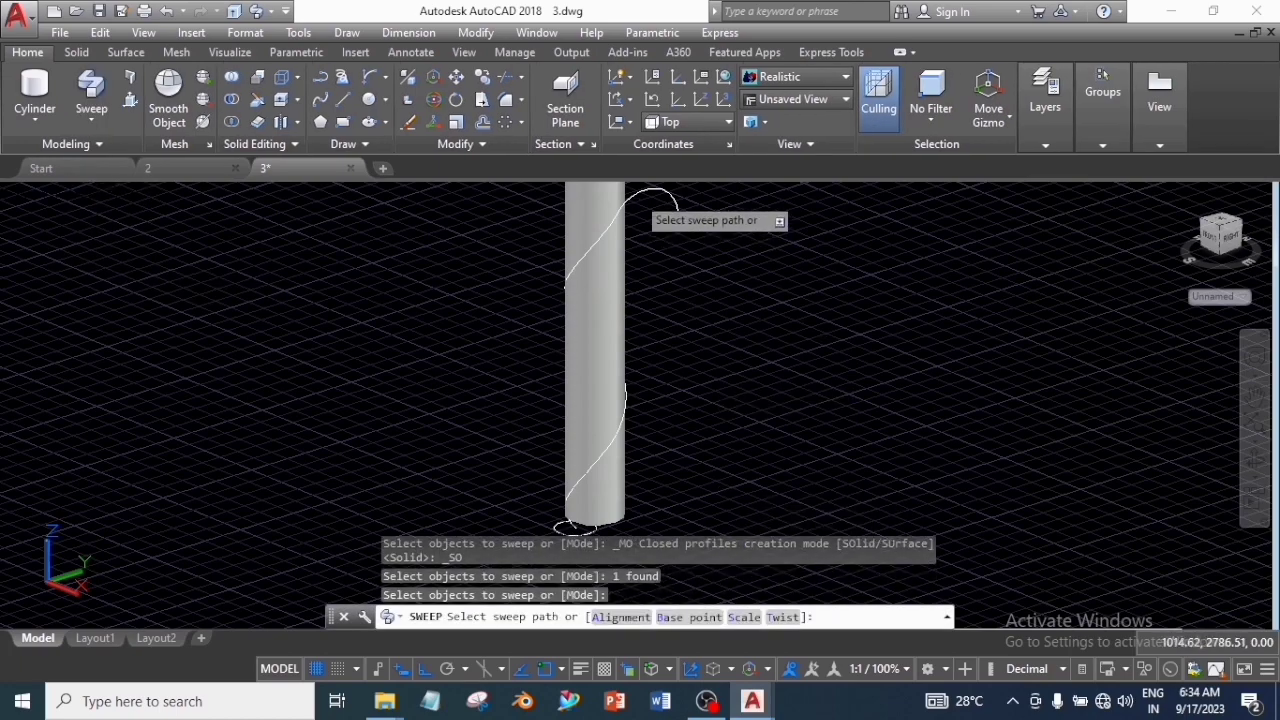
pyautogui.click(637, 195)
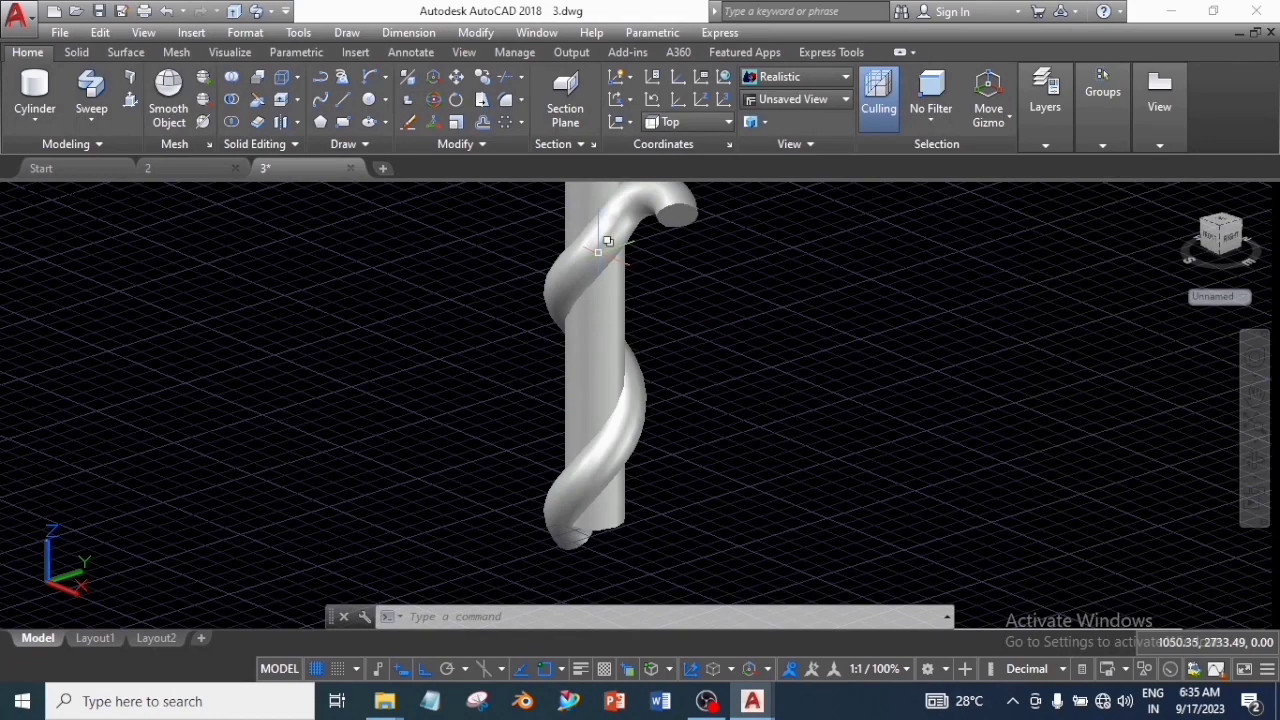
# - Create a polar array of the swept coil about the cylinder's base centre with 2 items over 360 degrees
pyautogui.click(607, 241)
pyautogui.click(675, 322)
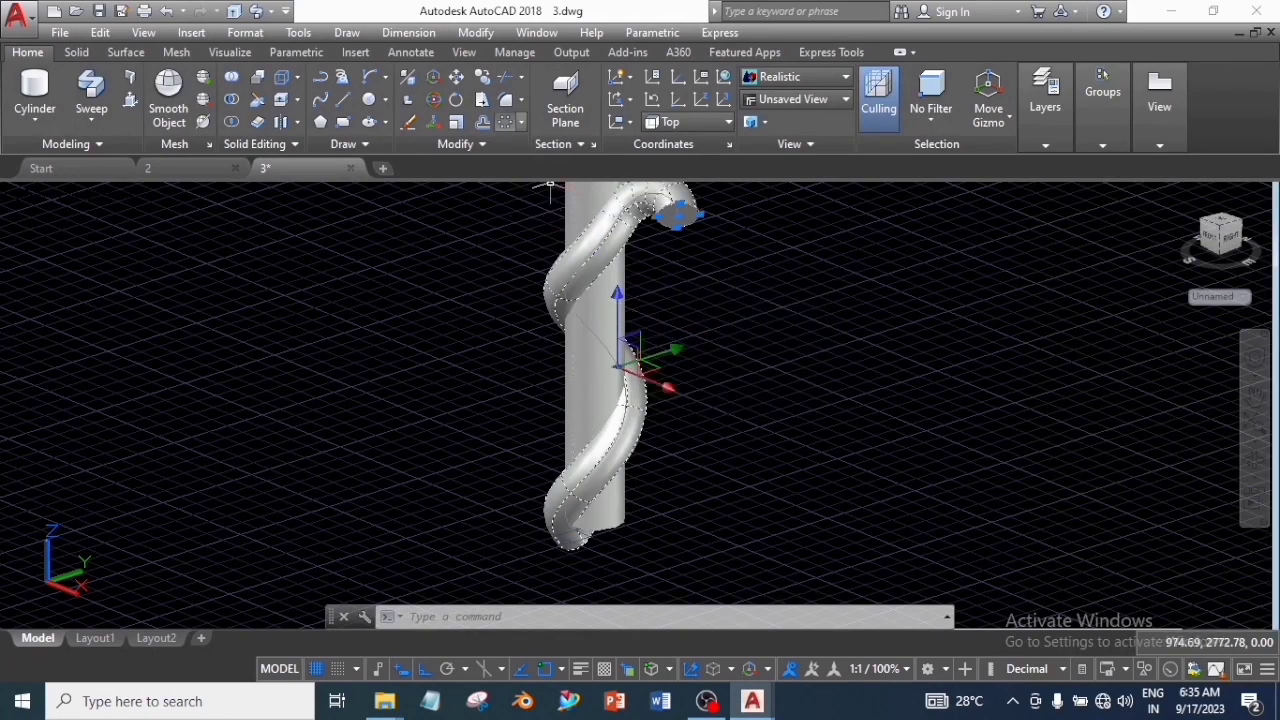
pyautogui.click(520, 122)
pyautogui.click(540, 226)
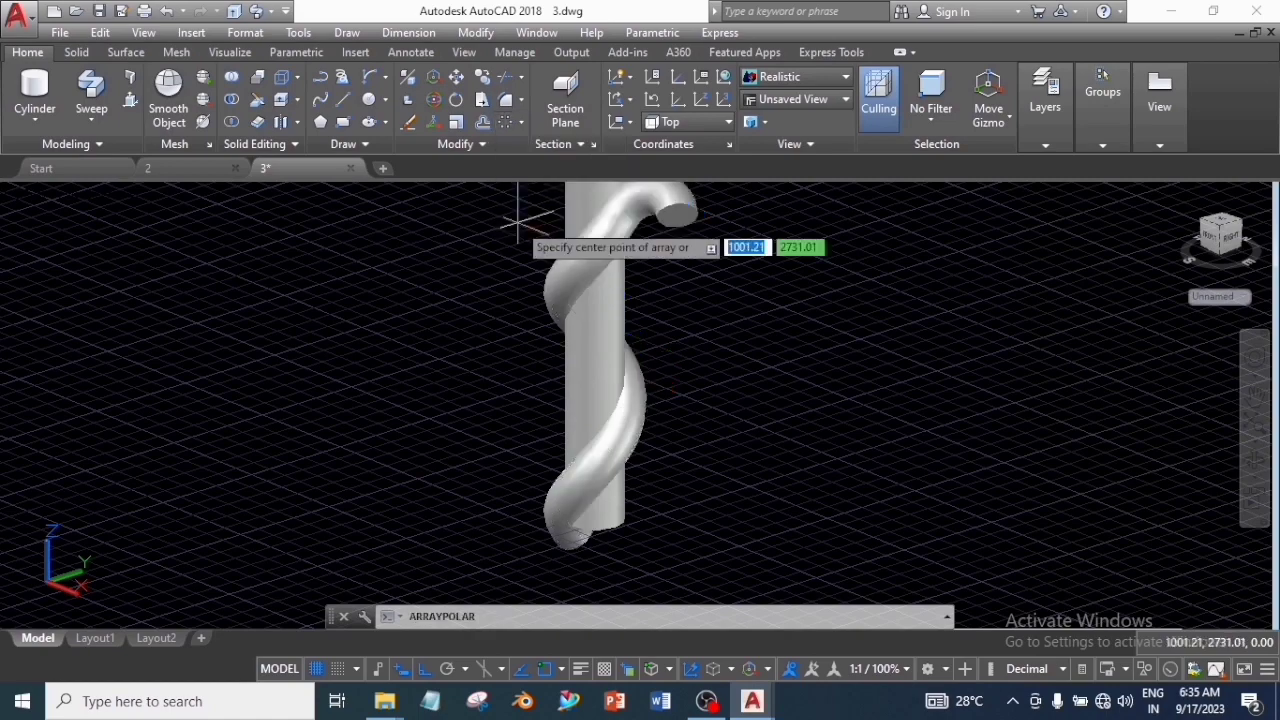
pyautogui.click(596, 522)
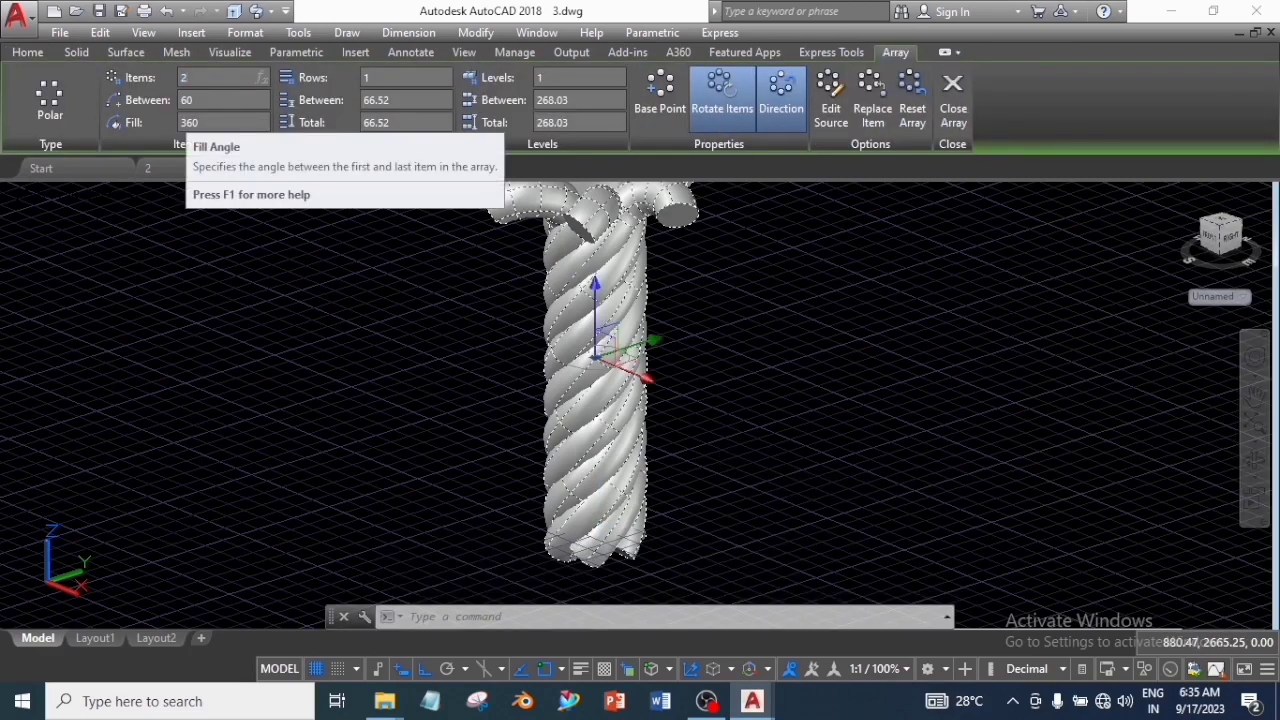
pyautogui.press('Return')
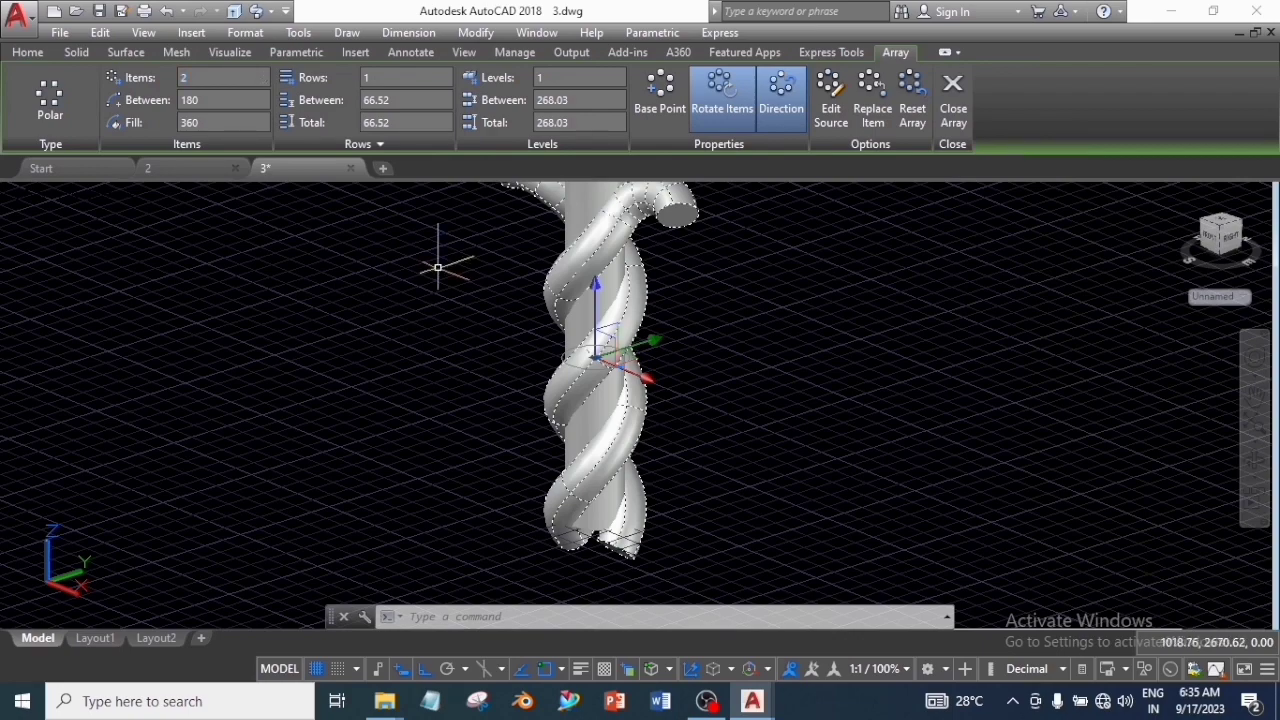
pyautogui.press('Escape')
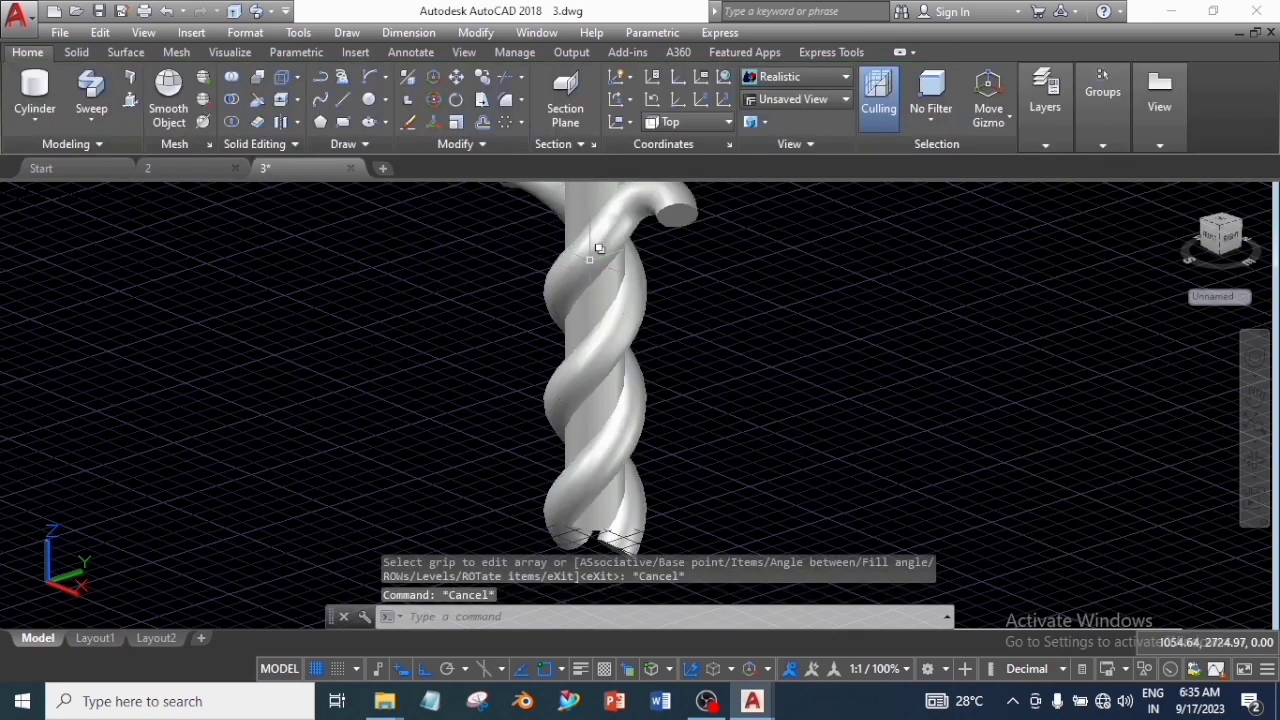
# - Explode the polar array of swept coils around the cylinder into separate solids
pyautogui.click(598, 248)
pyautogui.click(654, 328)
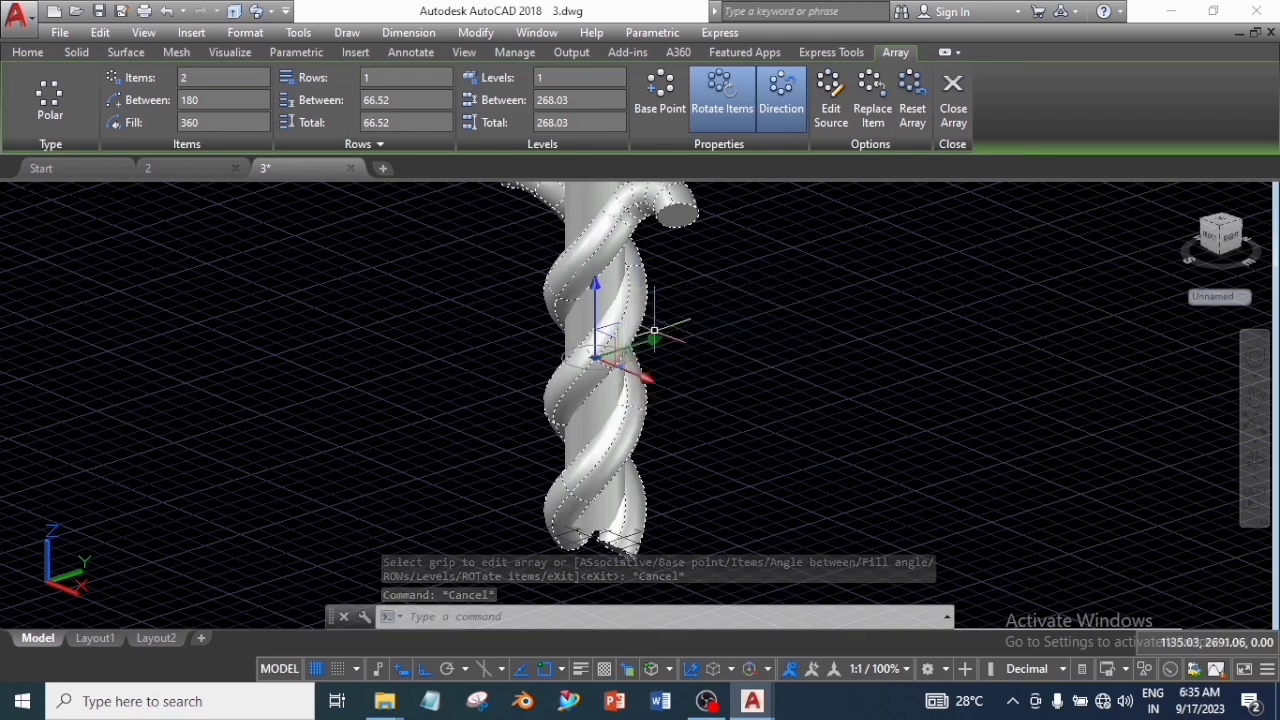
pyautogui.click(27, 52)
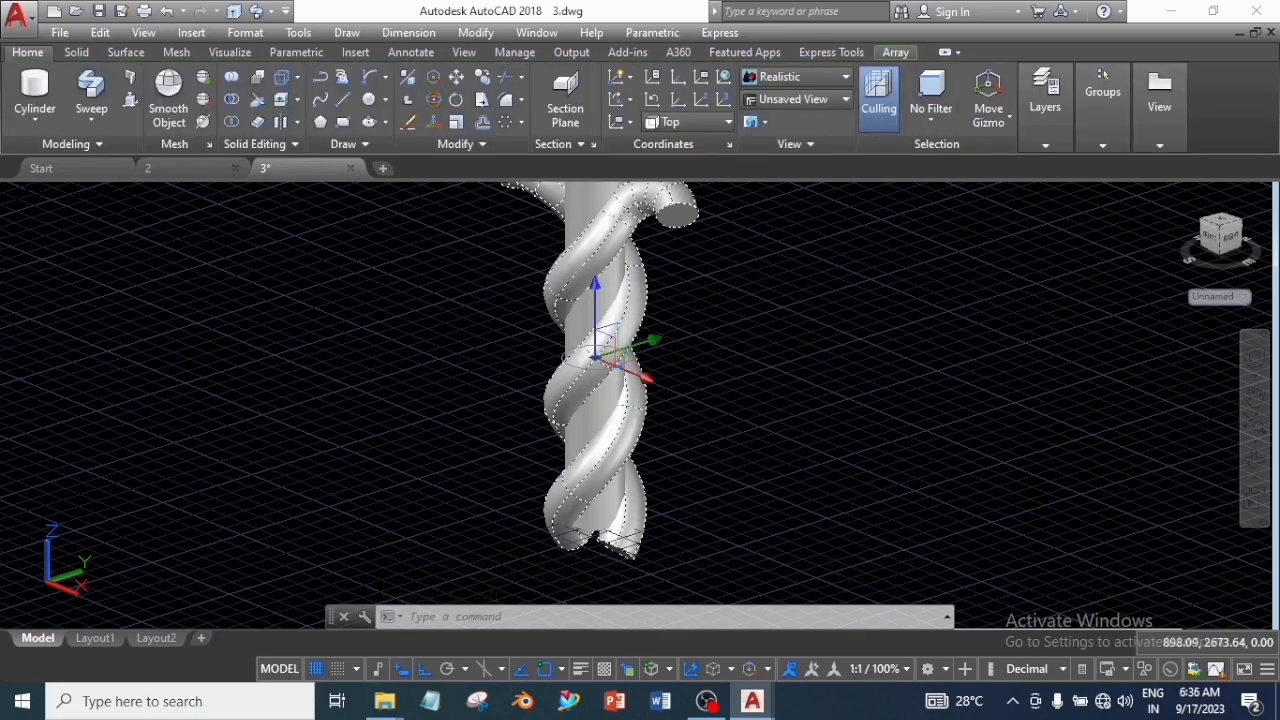
pyautogui.click(460, 144)
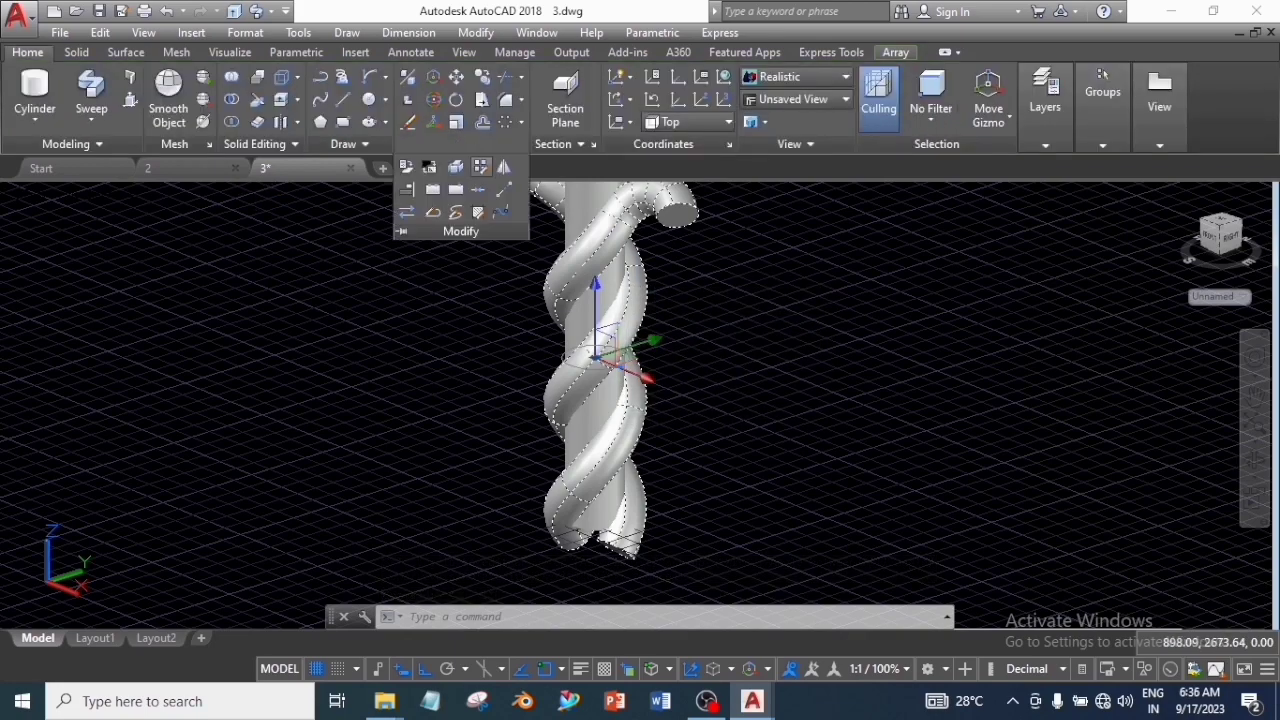
pyautogui.click(455, 166)
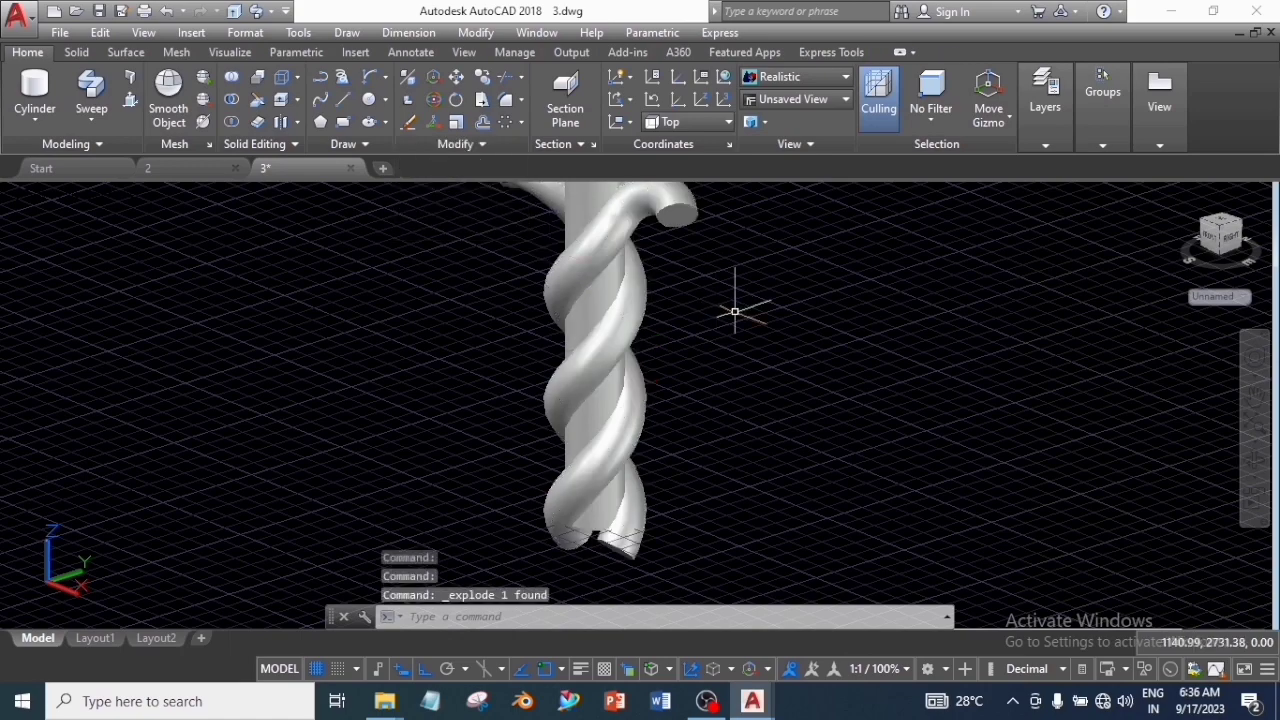
pyautogui.press('Escape')
pyautogui.click(618, 250)
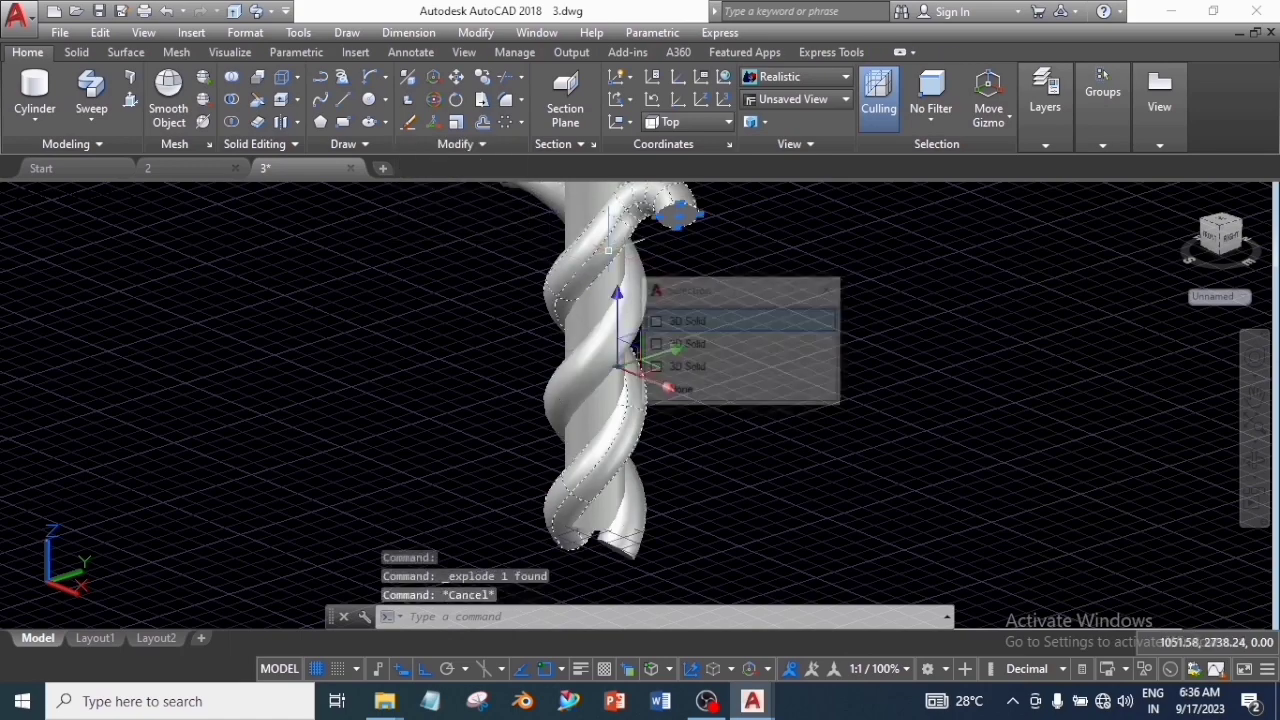
pyautogui.press('Escape')
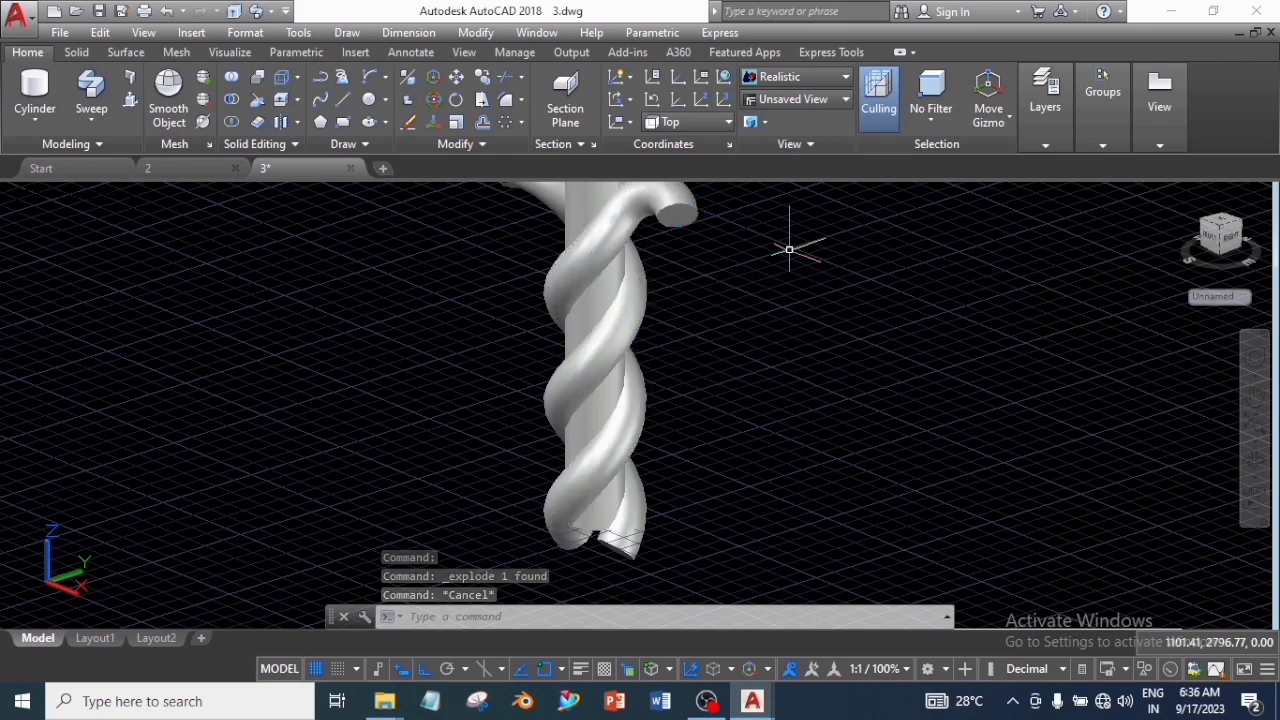
# - Subtract both swept coils from the cylinder to cut the spiral flutes
pyautogui.moveTo(760, 345); pyautogui.dragTo(763, 380, button='middle')
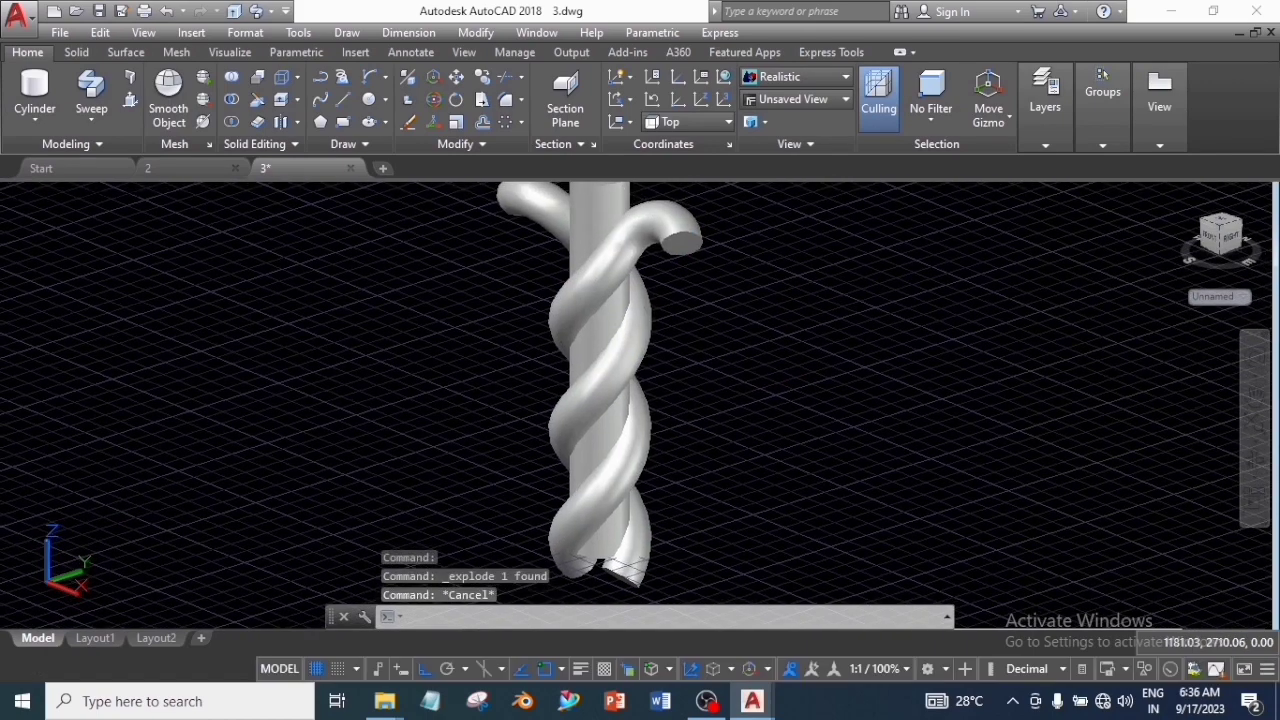
pyautogui.click(231, 99)
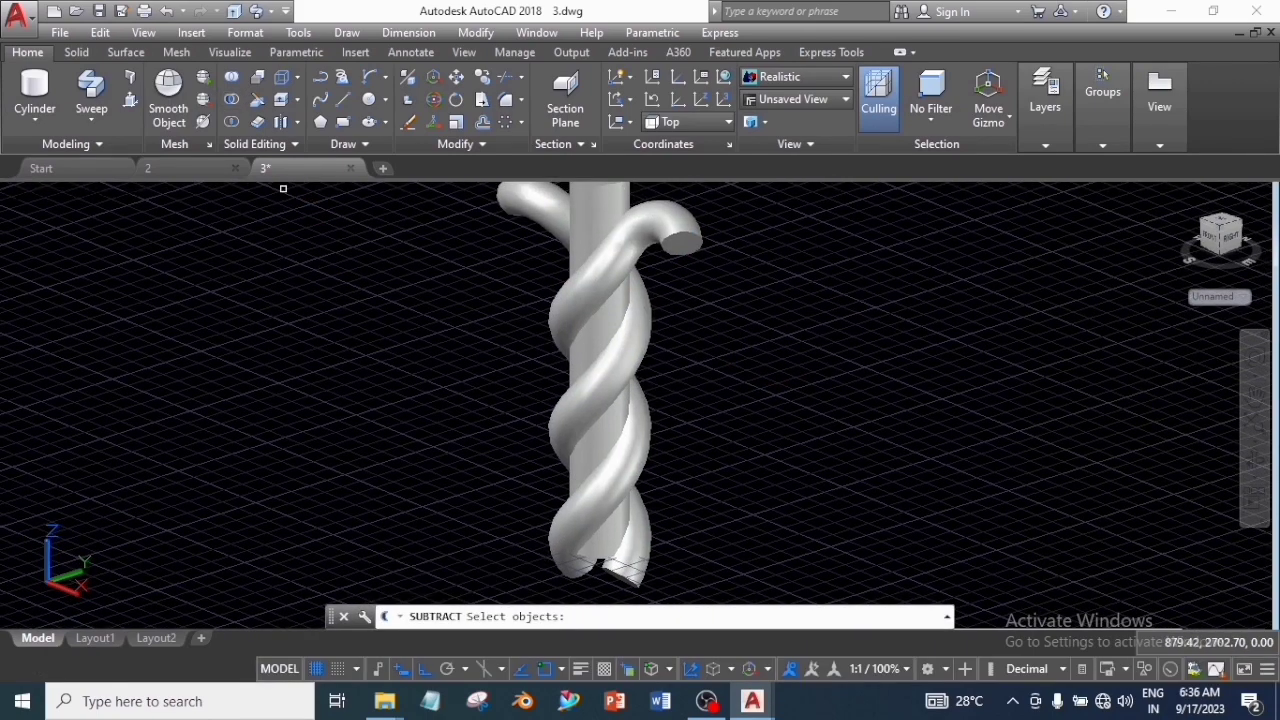
pyautogui.click(605, 244)
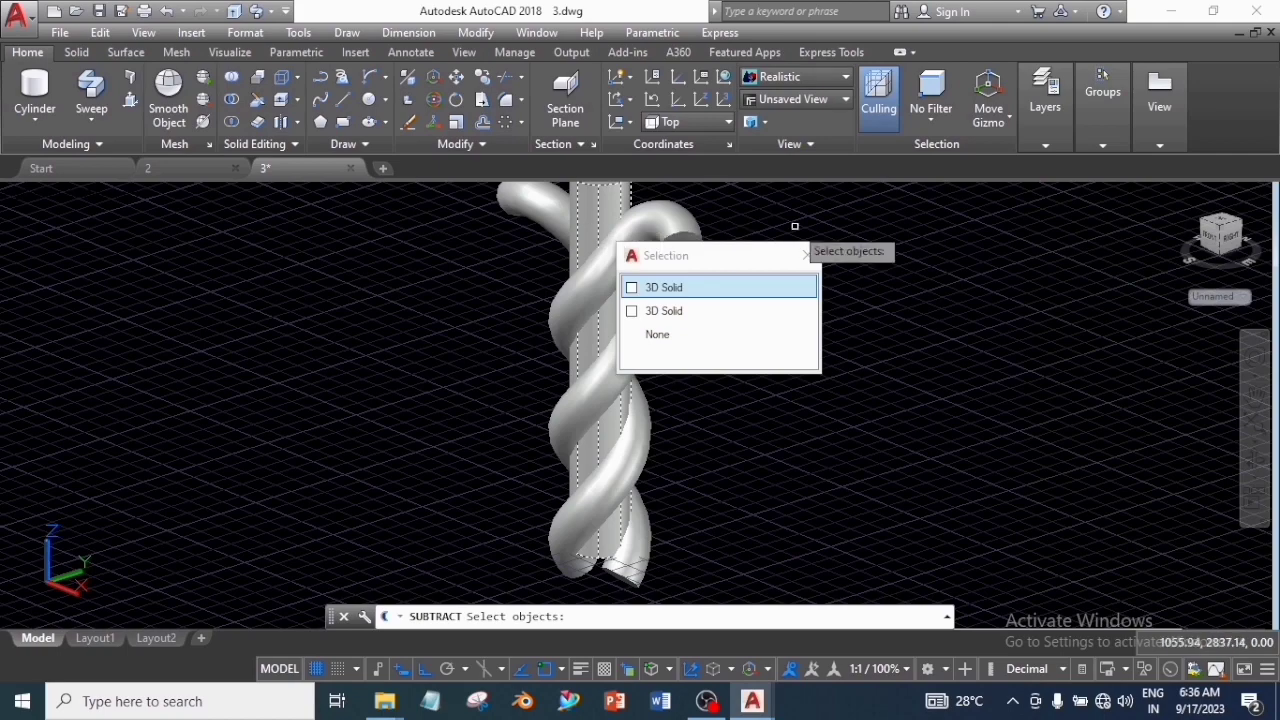
pyautogui.press('Return')
pyautogui.press('Return')
pyautogui.click(537, 201)
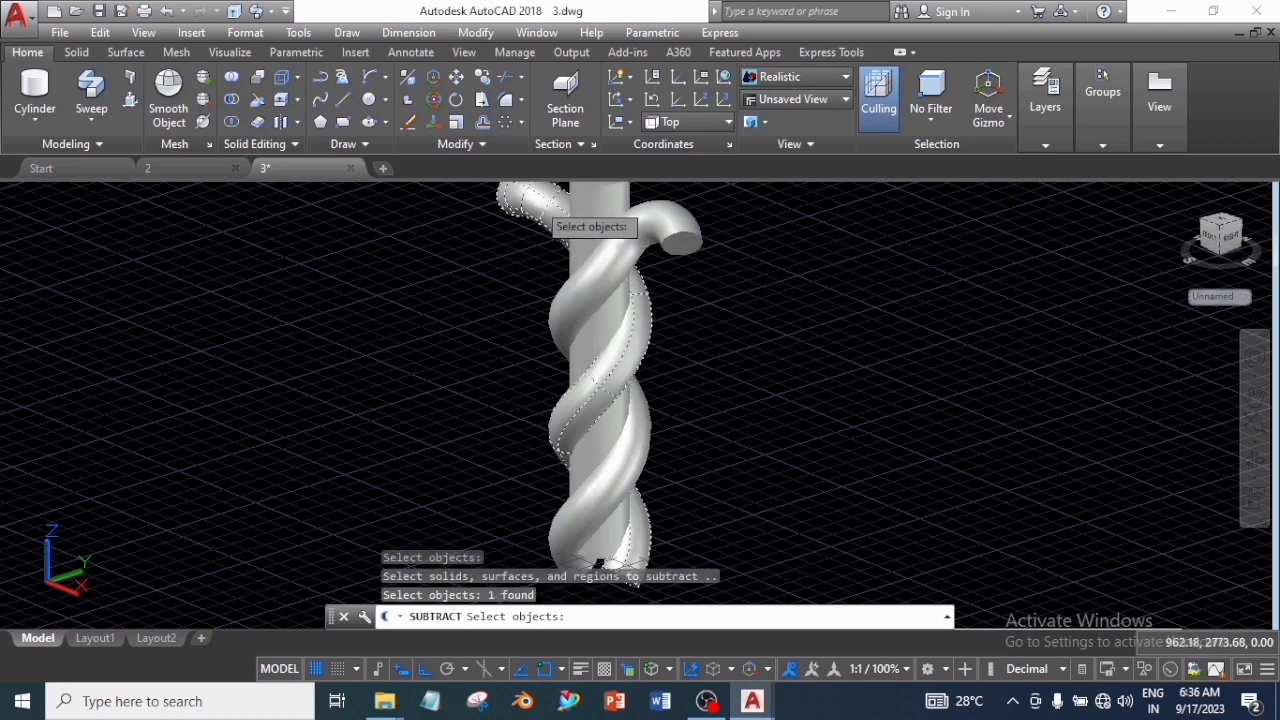
pyautogui.click(630, 245)
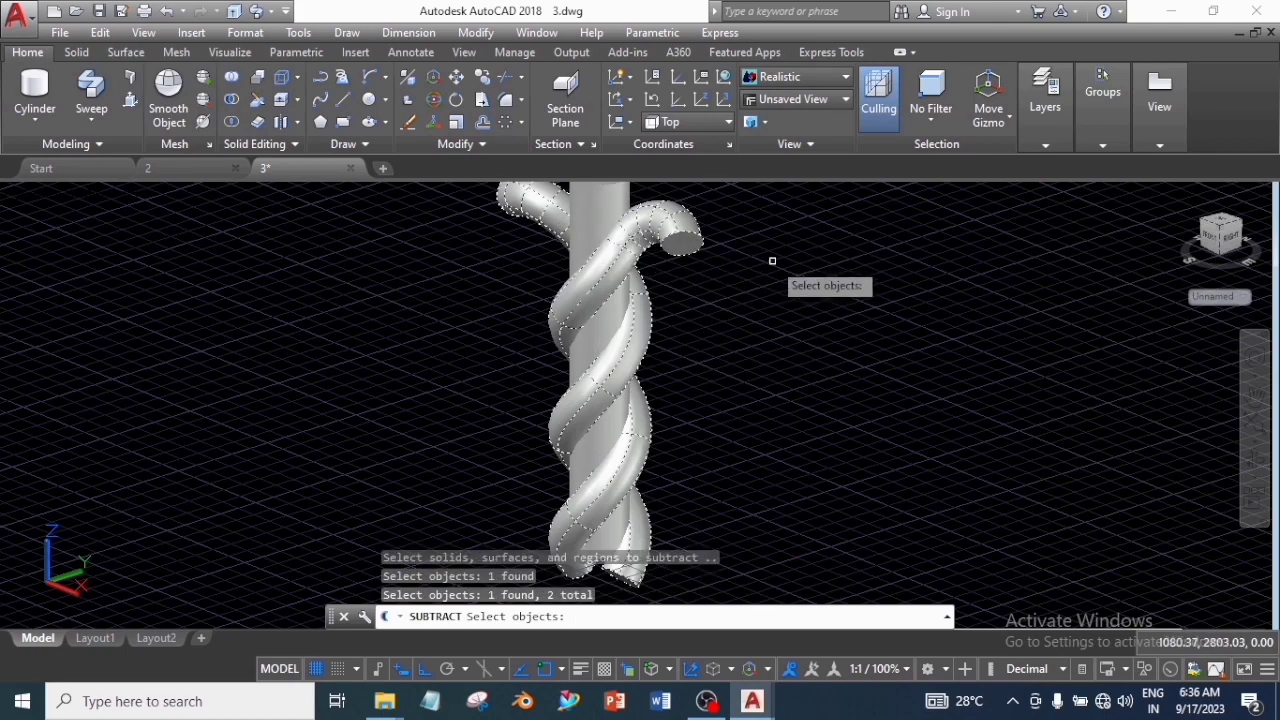
pyautogui.press('Return')
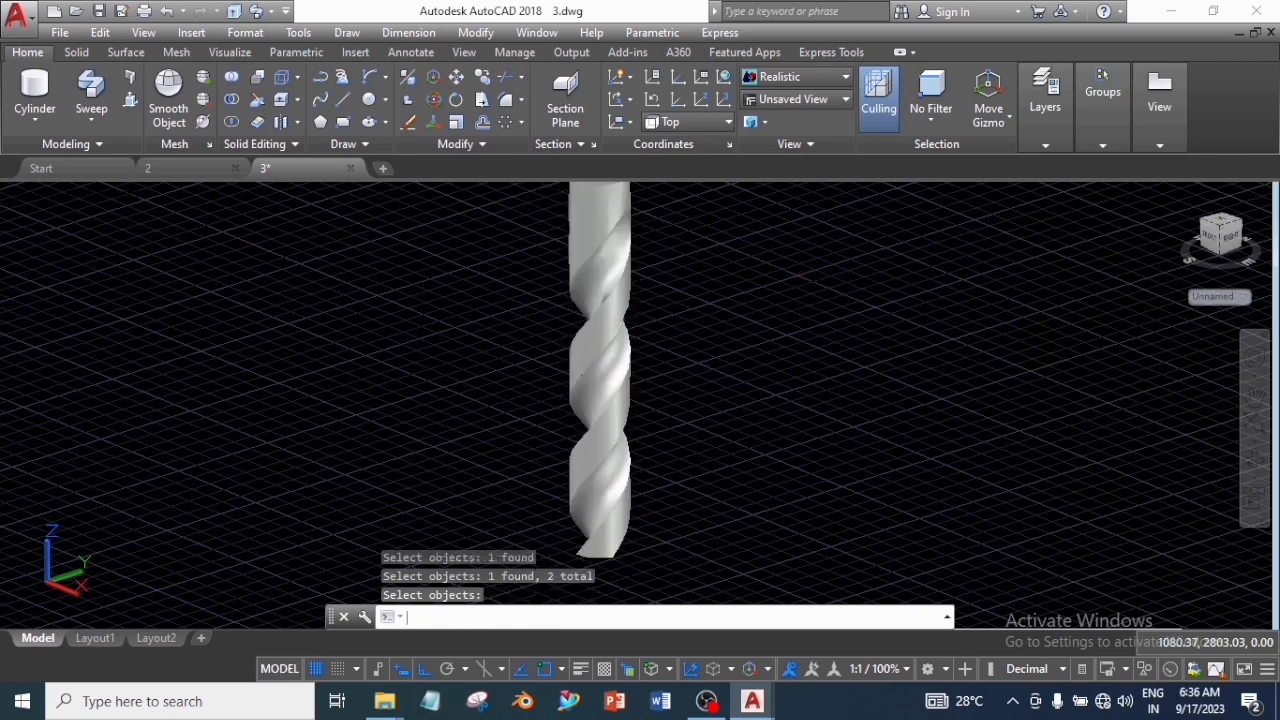
pyautogui.press('Return')
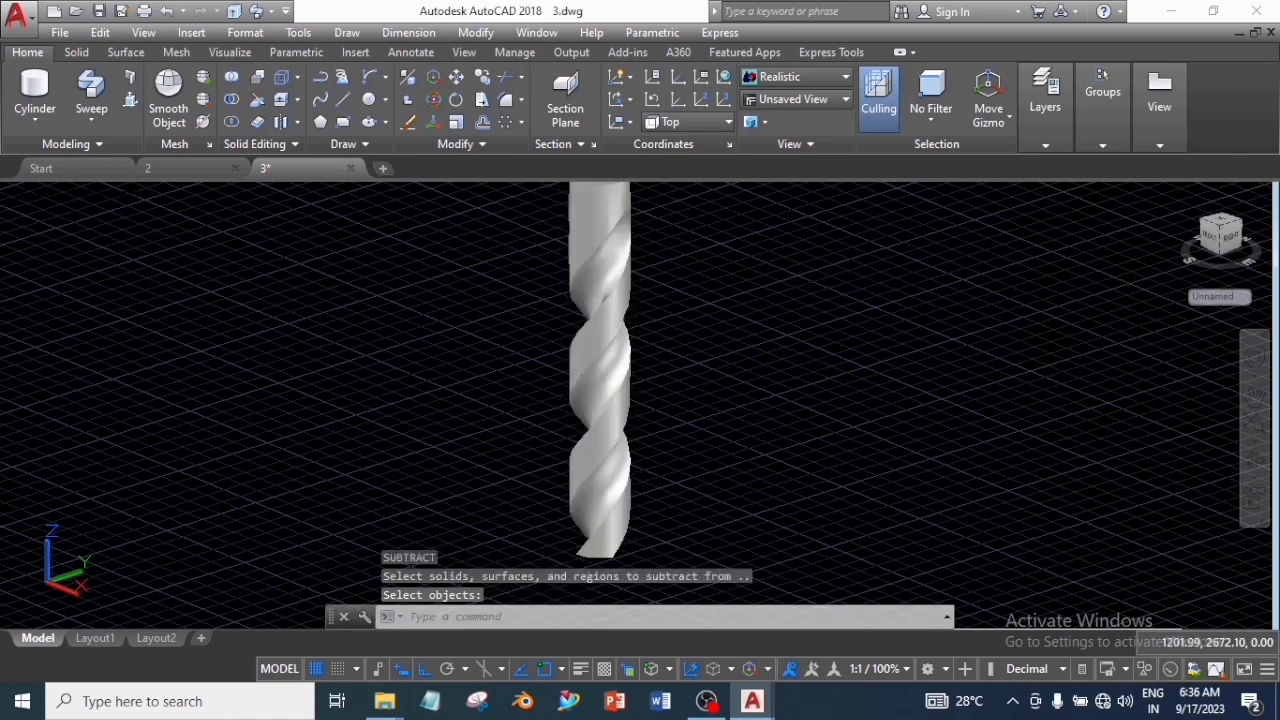
pyautogui.moveTo(729, 417); pyautogui.dragTo(729, 437, button='middle')
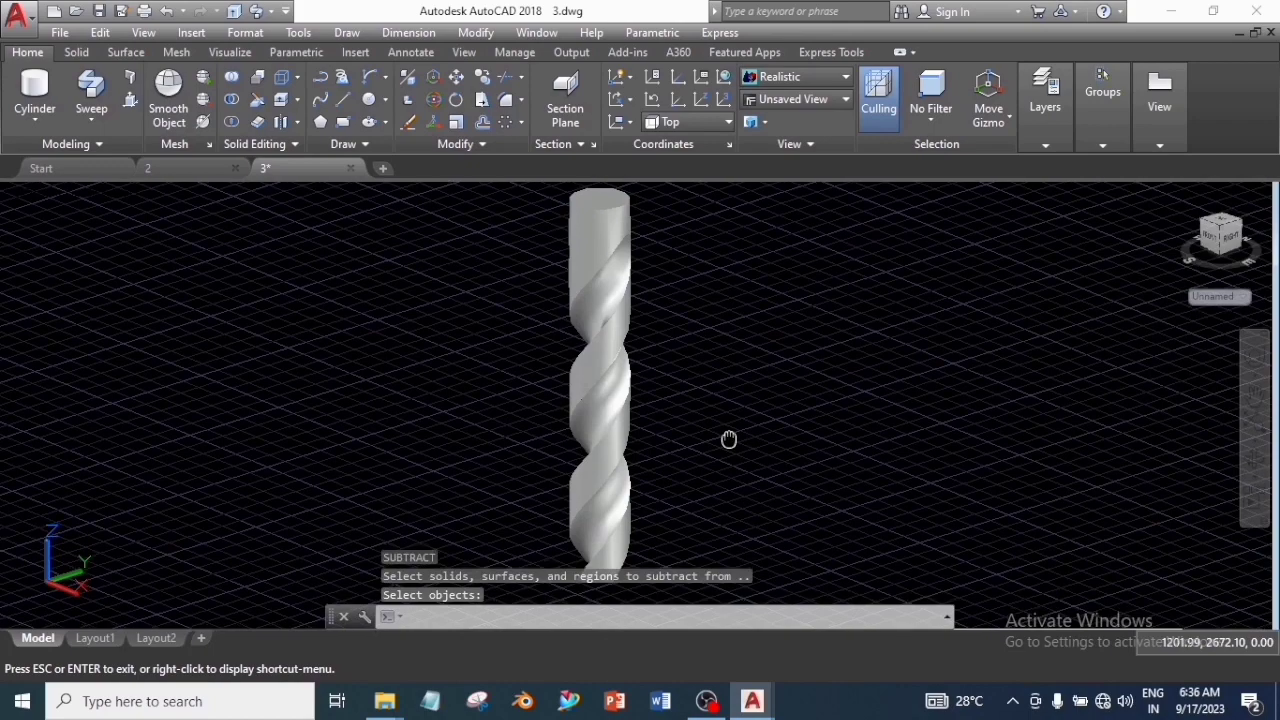
pyautogui.press('Return')
# - Rotate the fluted cylinder 180 degrees about the Y axis with 3D Rotate to turn it upside down
pyautogui.scroll(-2, 729, 435)
pyautogui.scroll(2, 727, 427)
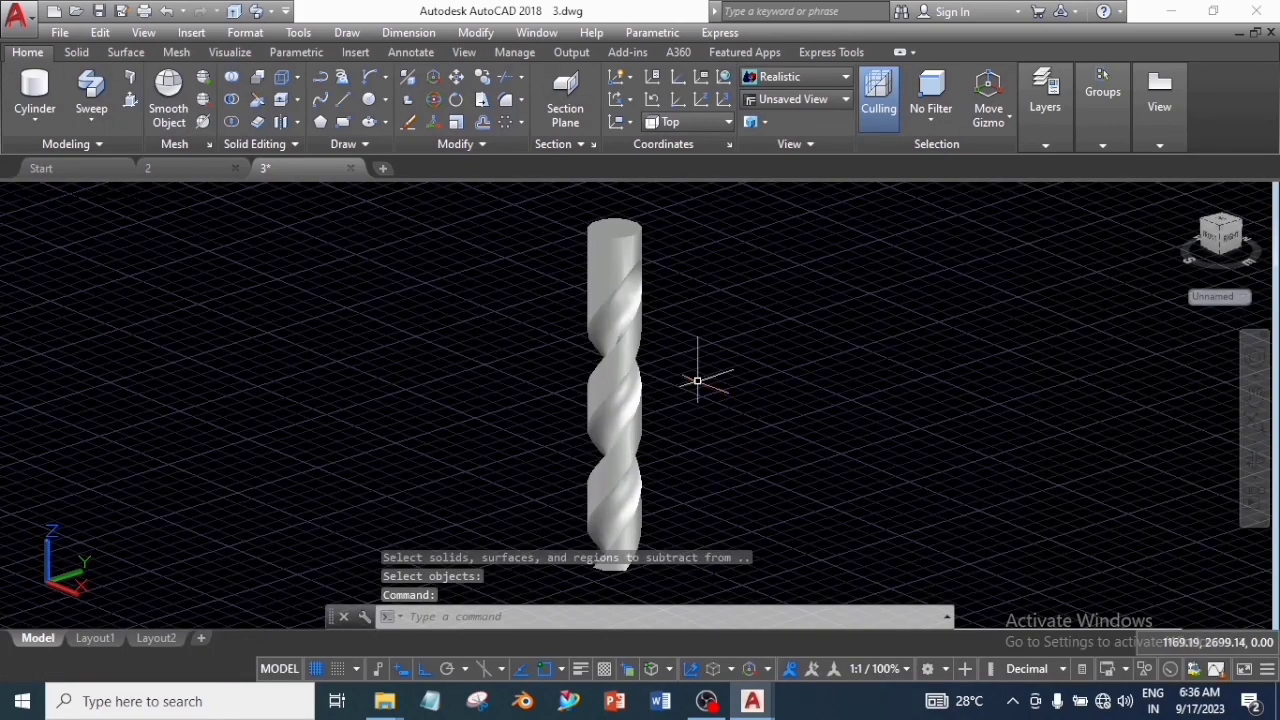
pyautogui.click(612, 290)
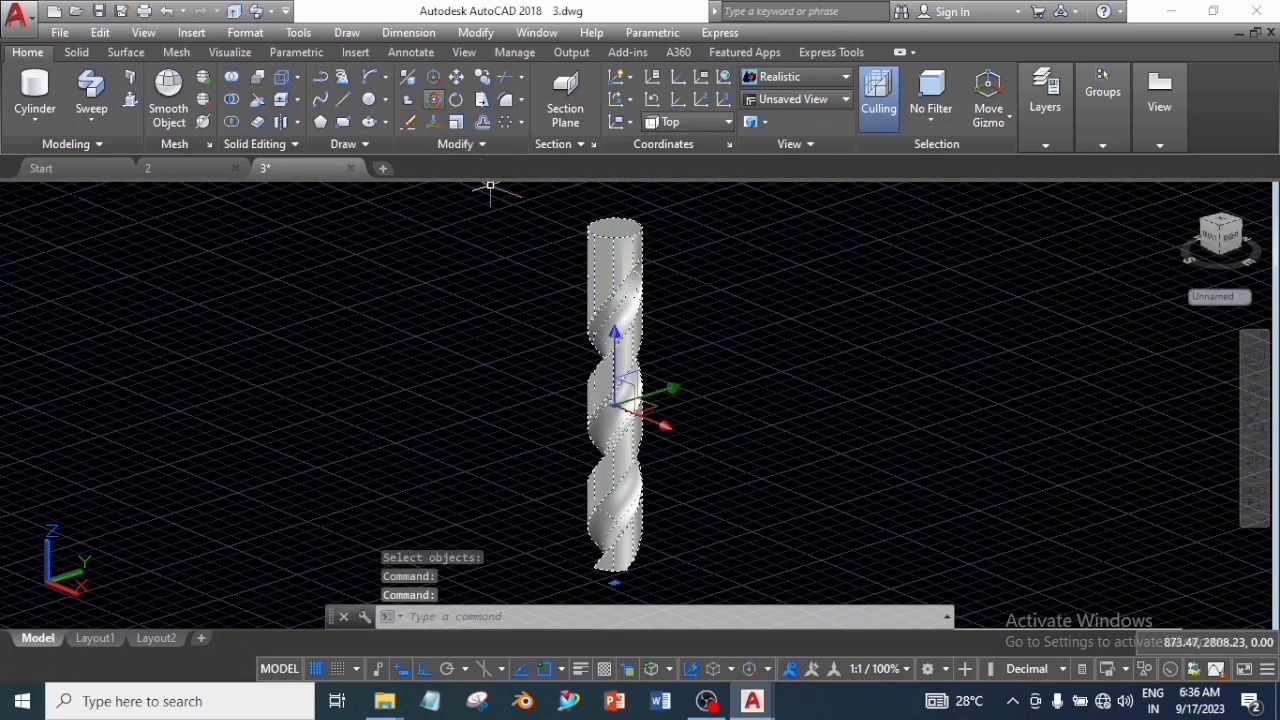
pyautogui.click(433, 99)
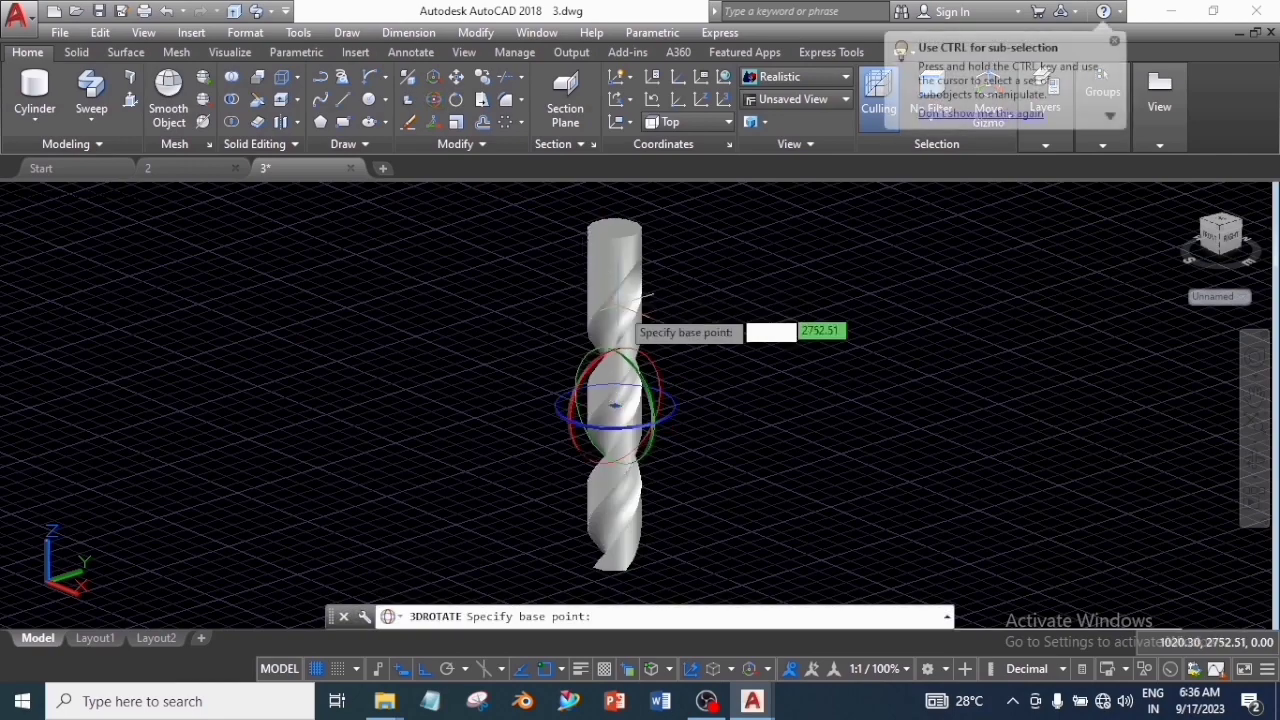
pyautogui.click(646, 380)
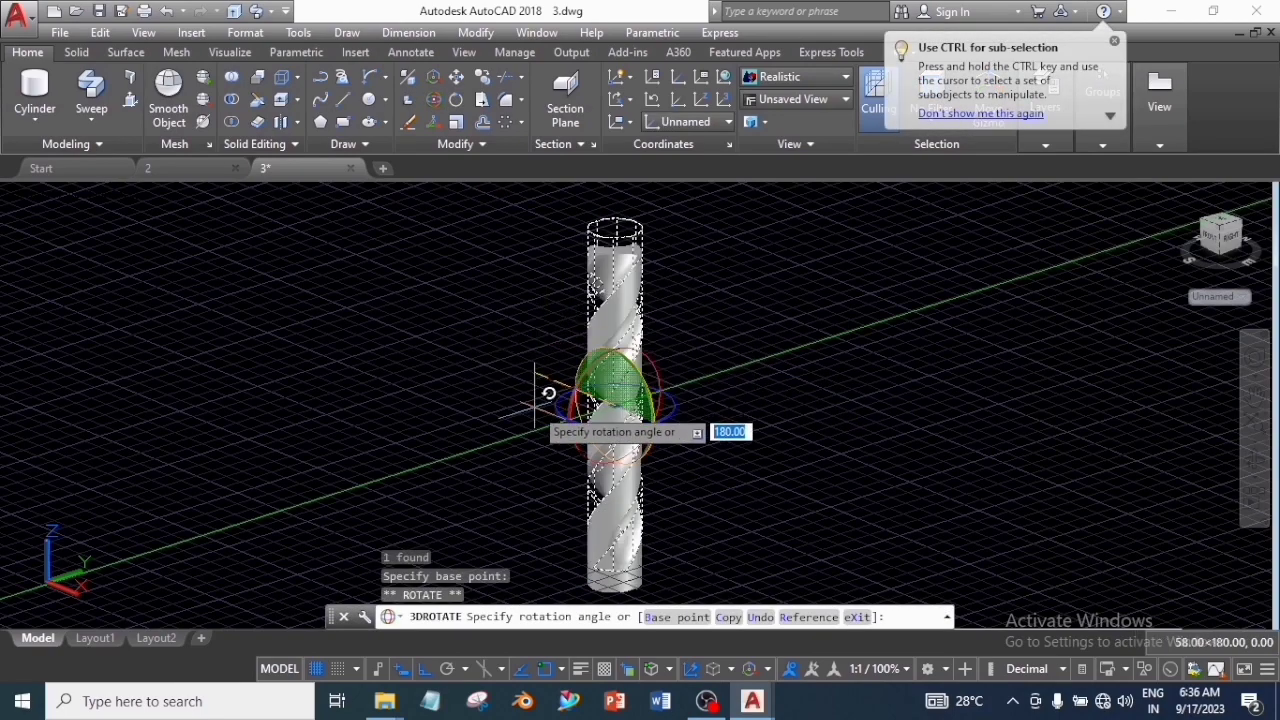
pyautogui.write('180')
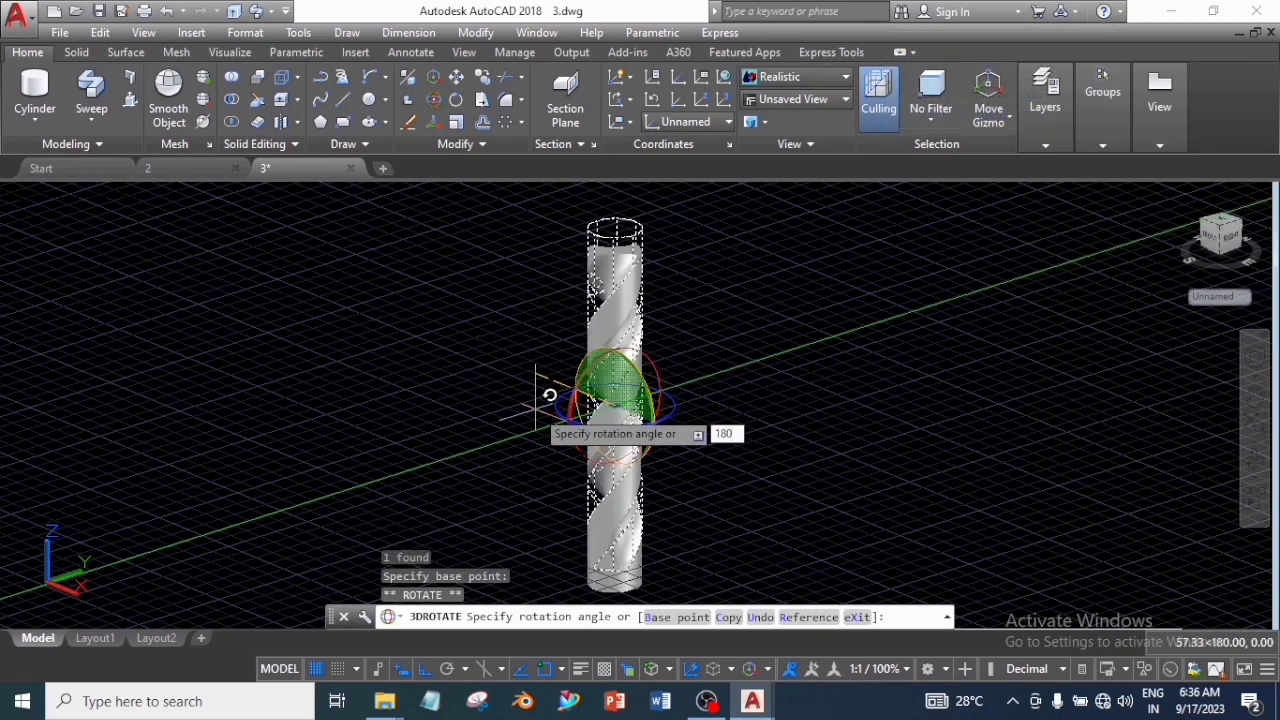
pyautogui.press('Return')
pyautogui.press('Escape')
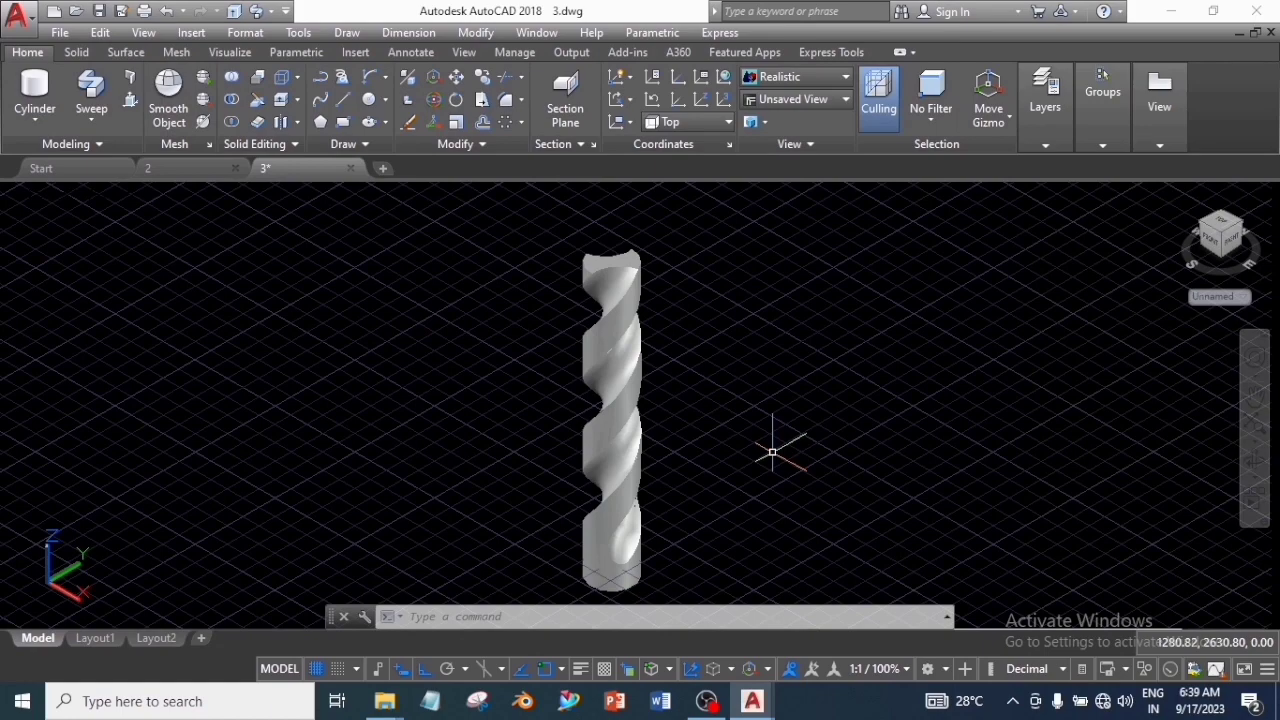
# - Draw a 13-unit line along the Y direction on the ground plane beside the fluted solid
pyautogui.moveTo(771, 453); pyautogui.dragTo(767, 456, button='middle')
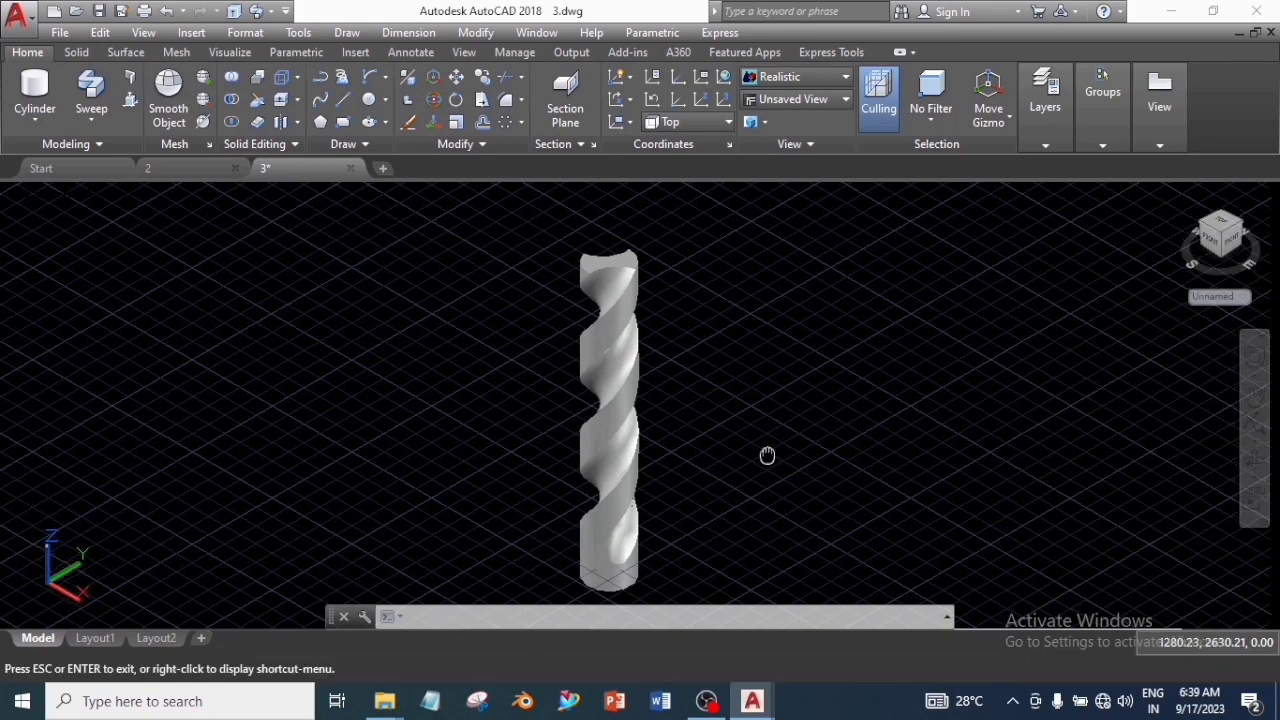
pyautogui.moveTo(767, 456); pyautogui.dragTo(706, 574)
pyautogui.press('Escape')
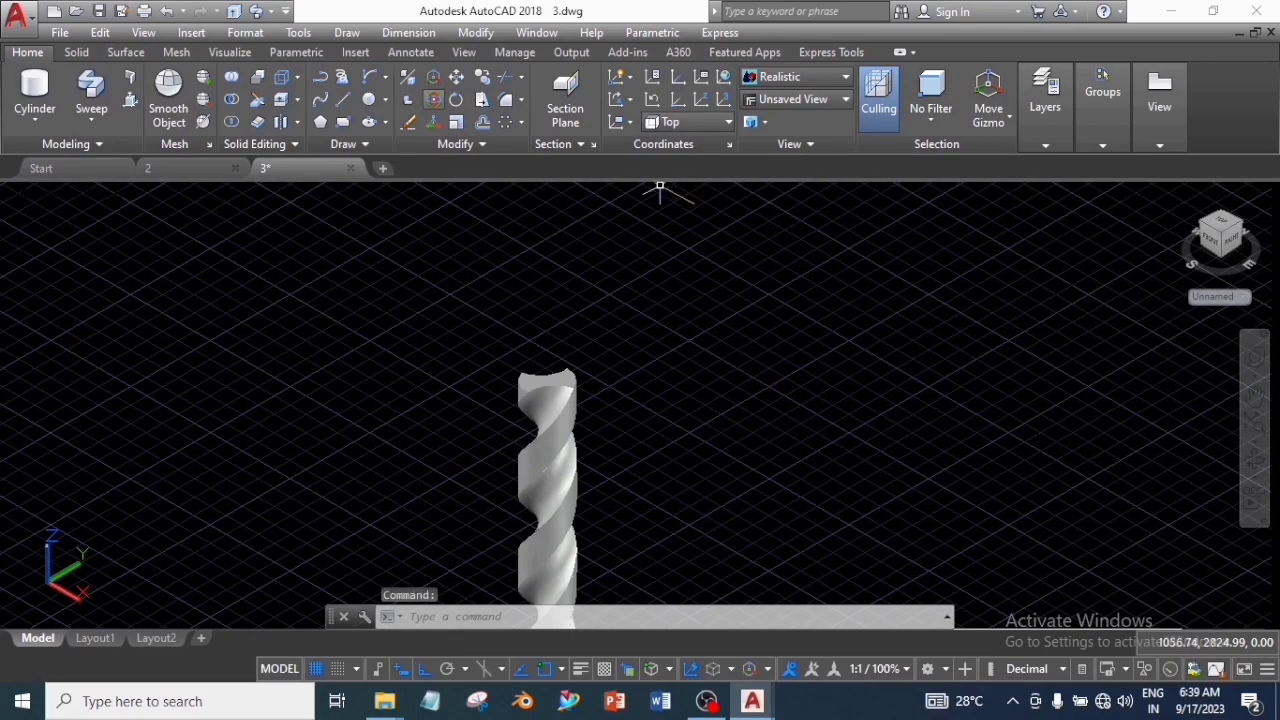
pyautogui.write('l')
pyautogui.press('Return')
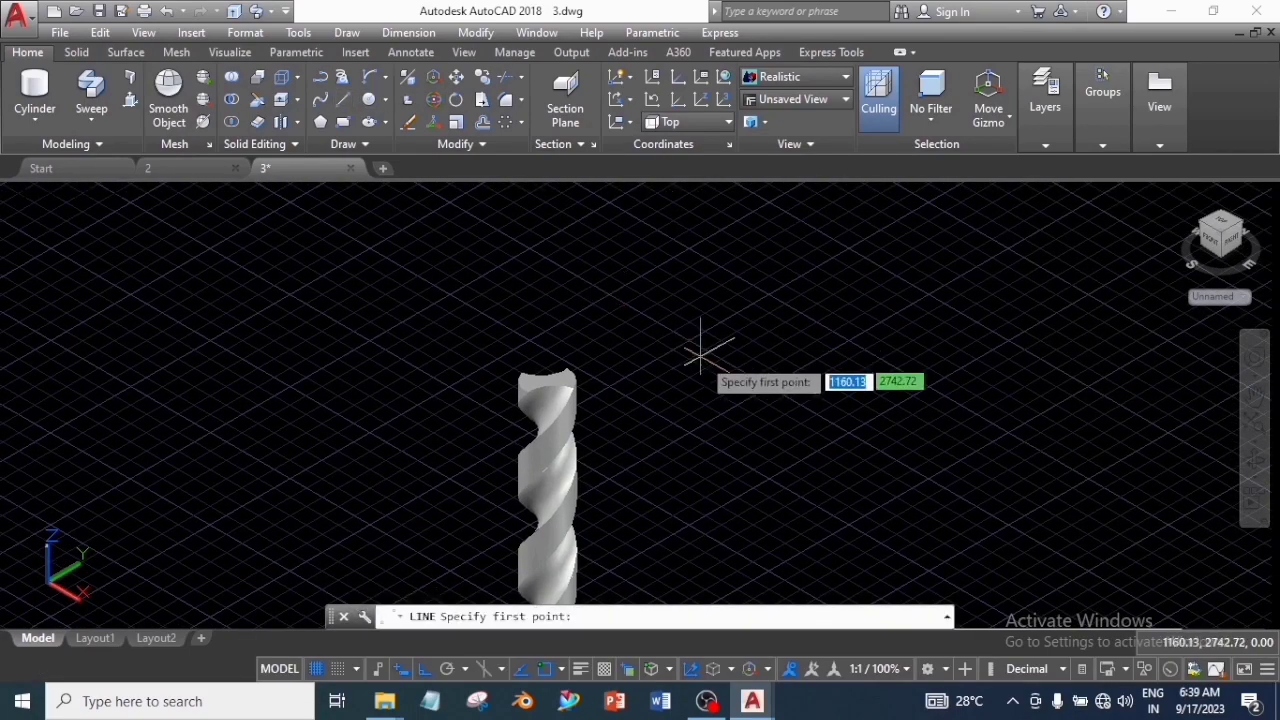
pyautogui.click(706, 356)
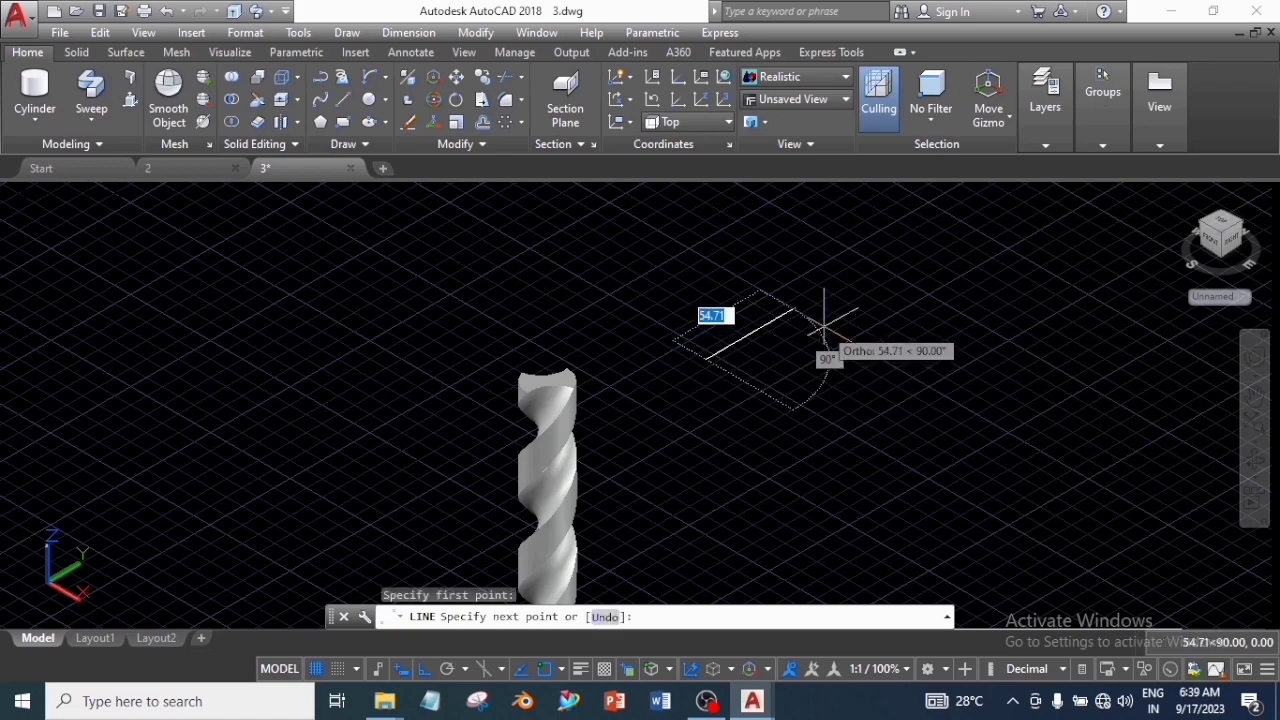
pyautogui.write('13')
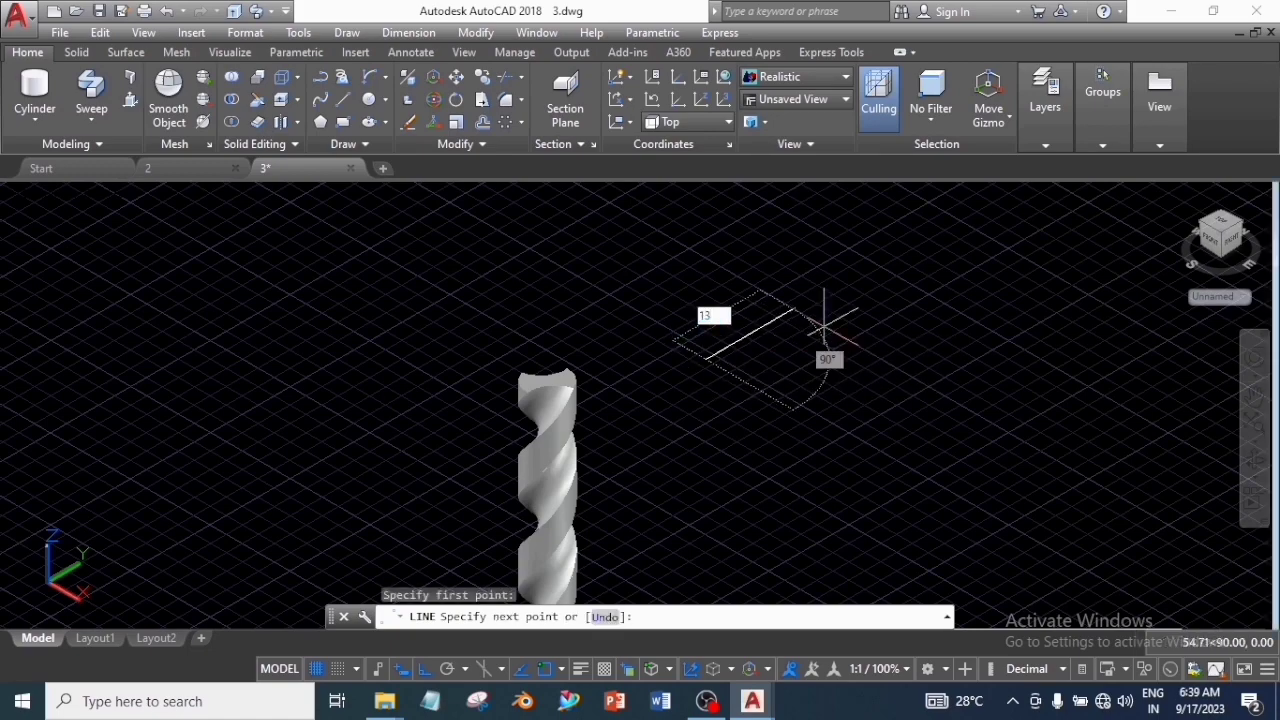
pyautogui.press('Return')
pyautogui.press('Return')
# - Draw a second, longer freehand-length line parallel to the 13-unit line, just beyond its far end
pyautogui.scroll(2, 824, 326)
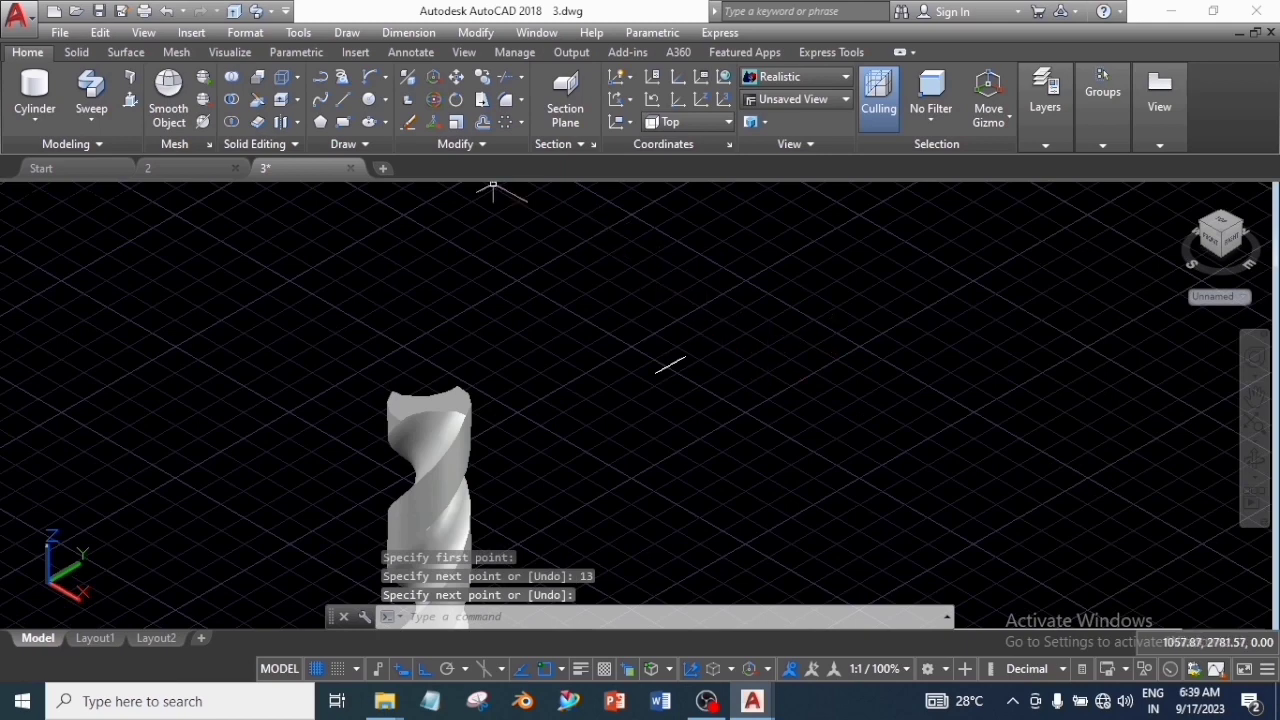
pyautogui.click(343, 99)
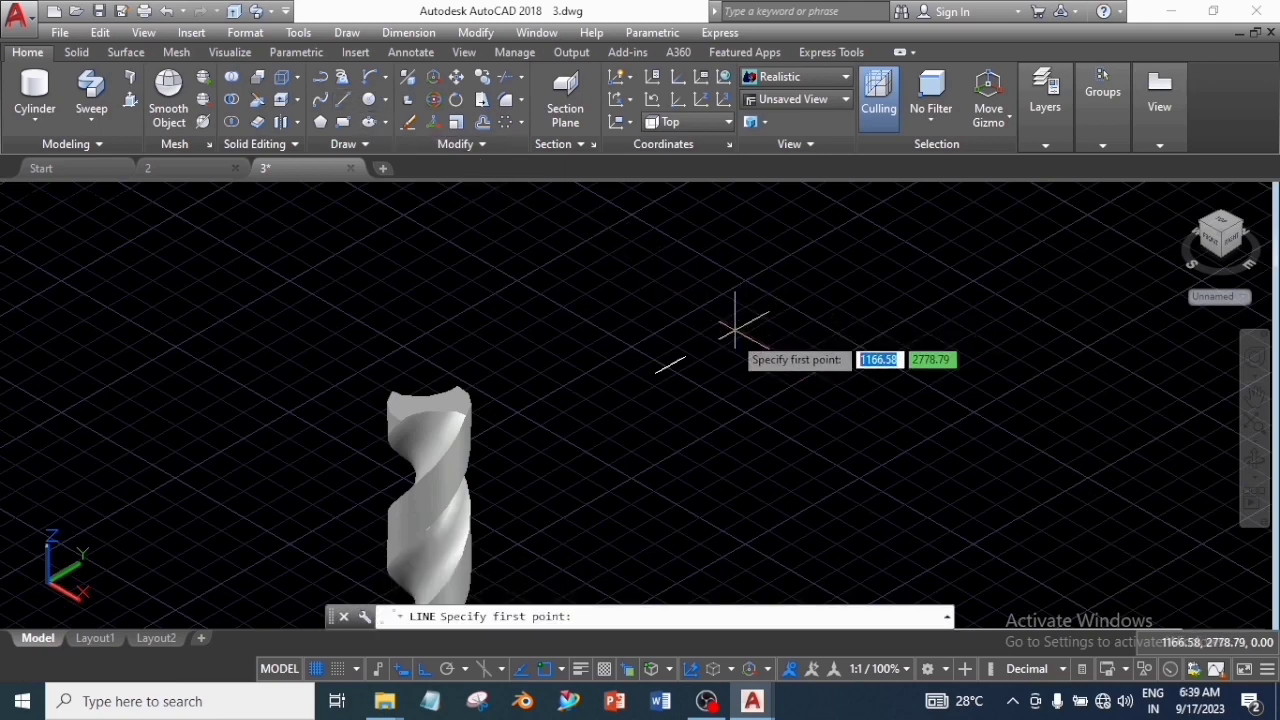
pyautogui.click(731, 336)
pyautogui.click(829, 286)
pyautogui.rightClick(850, 292)
pyautogui.click(885, 309)
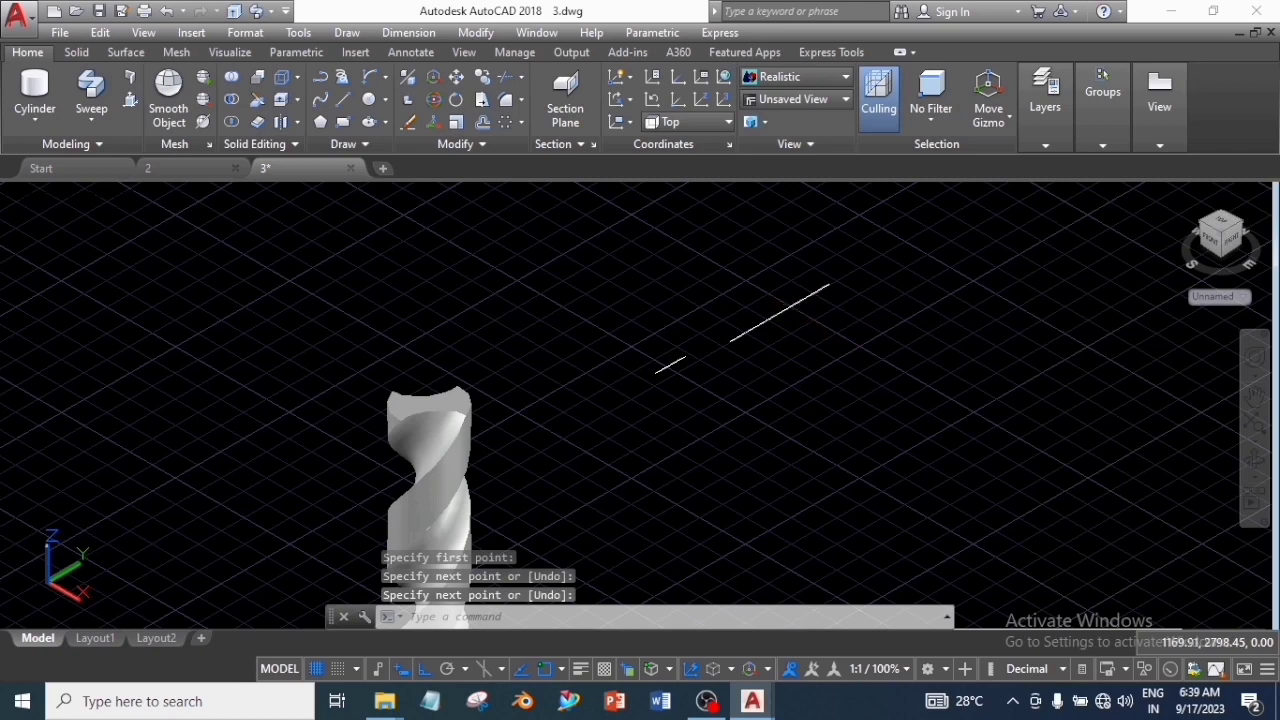
# - Rotate the longer line by -30 degrees about its endpoint nearest the 13-unit line
pyautogui.click(780, 313)
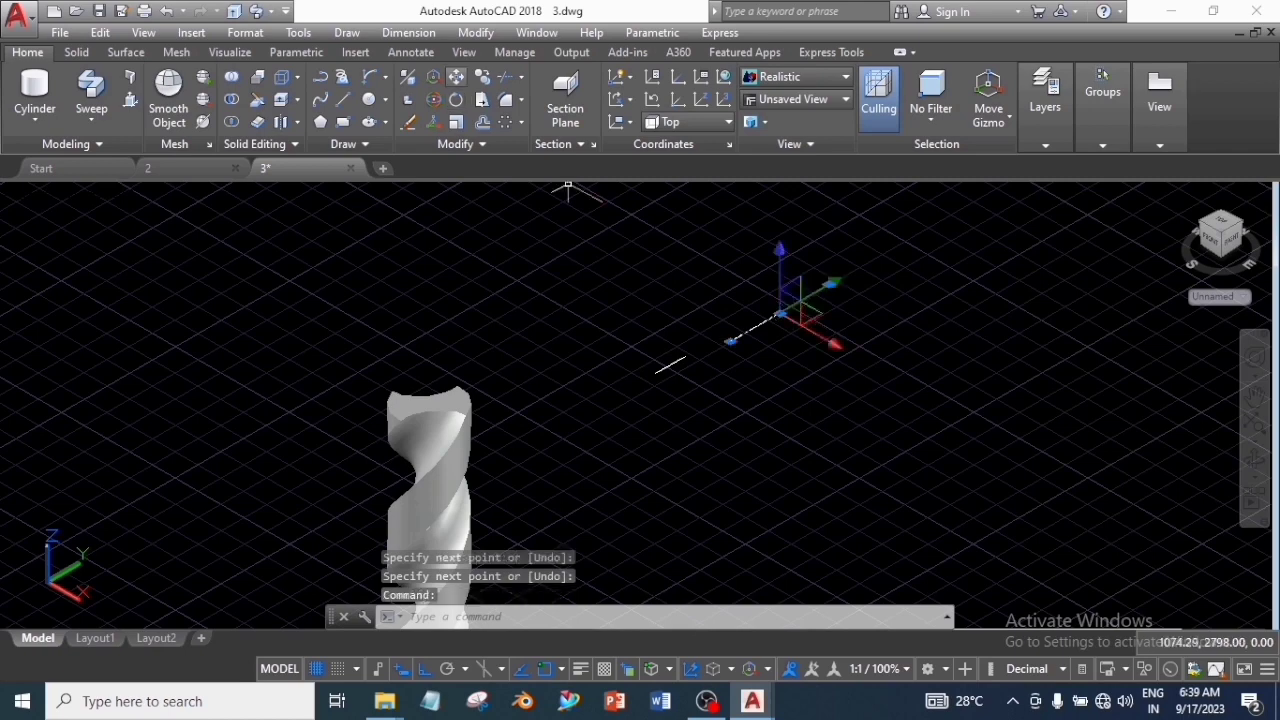
pyautogui.click(456, 99)
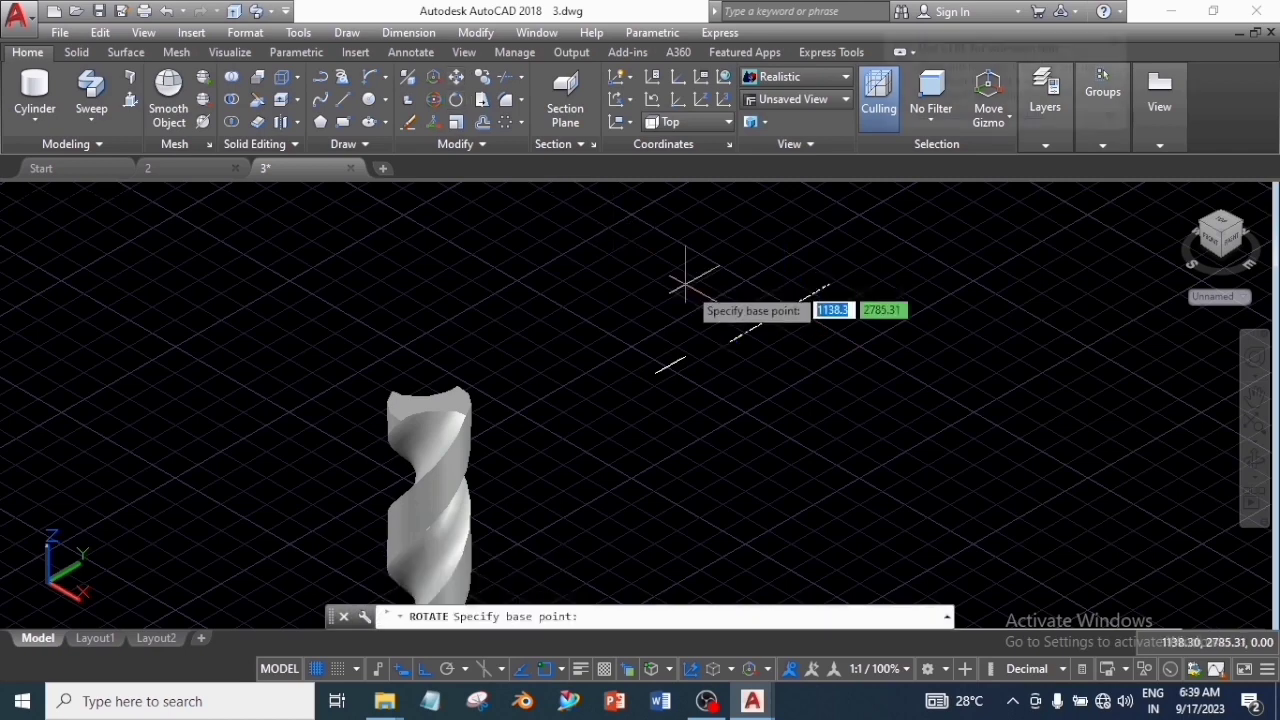
pyautogui.click(733, 338)
pyautogui.write('-')
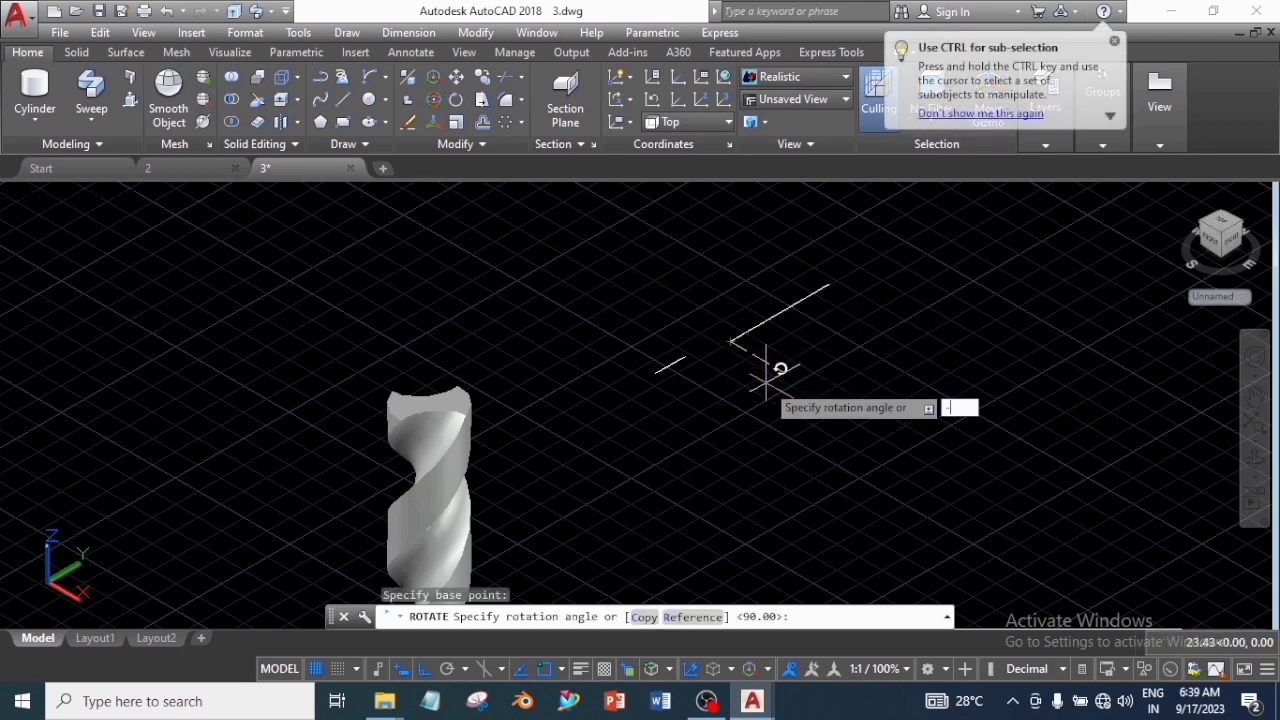
pyautogui.write('30')
pyautogui.press('Return')
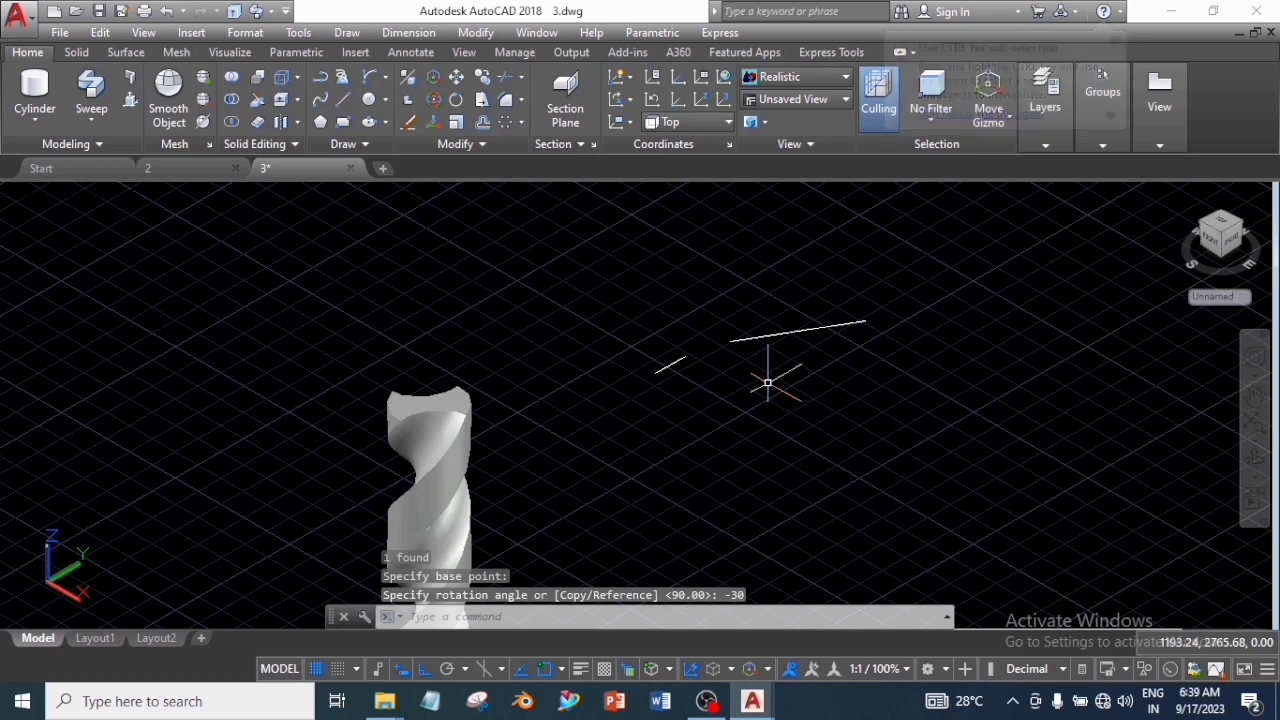
# - Move the angled line so its nearest endpoint meets the near end of the 13-unit line
pyautogui.click(780, 336)
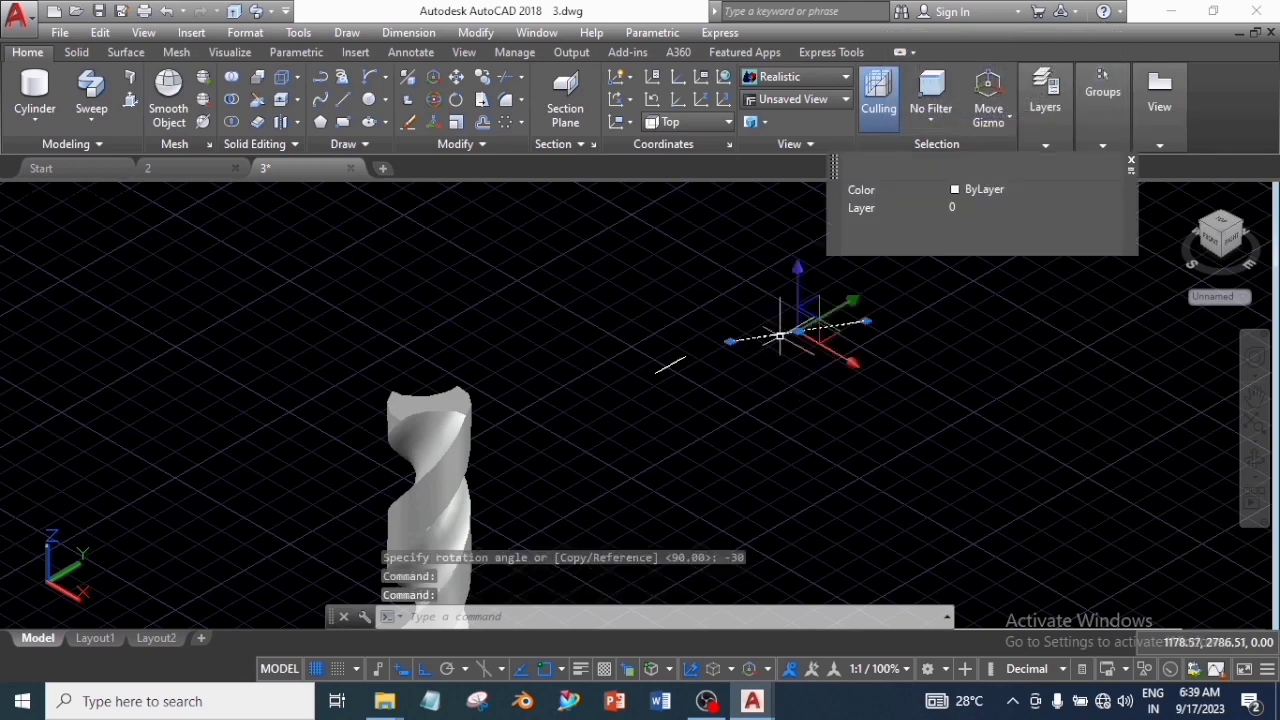
pyautogui.write('m')
pyautogui.press('Return')
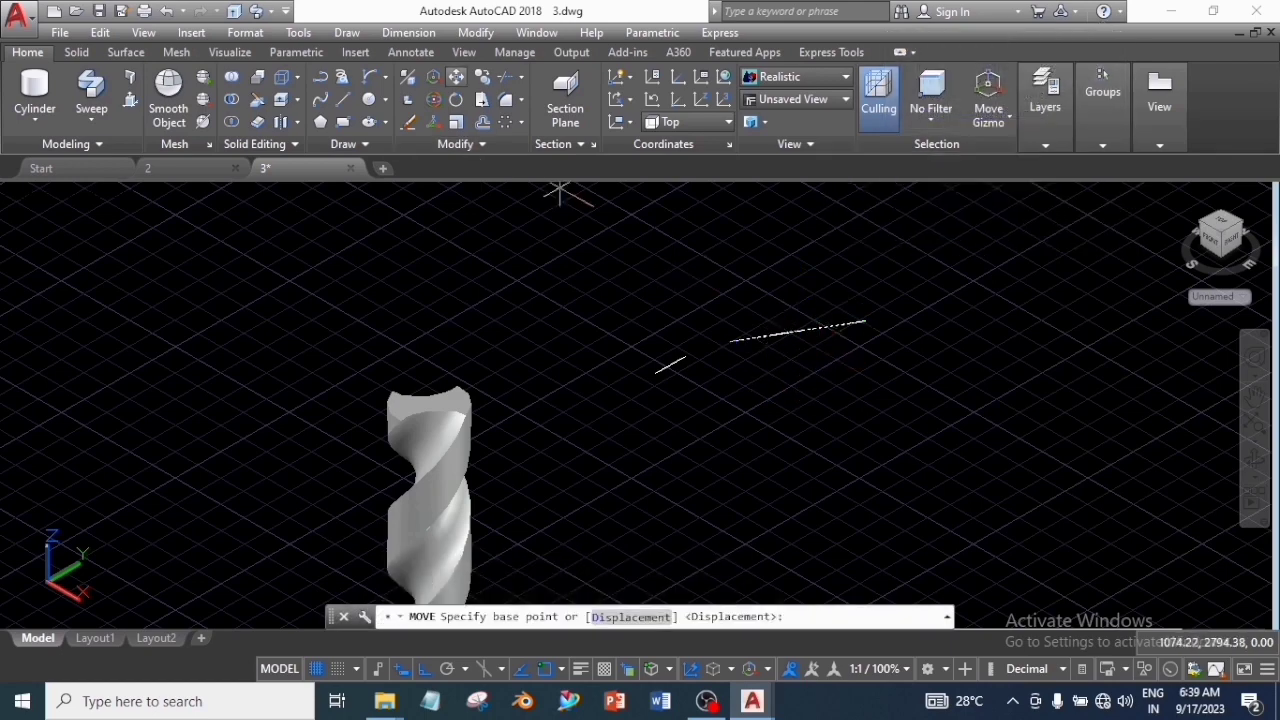
pyautogui.click(730, 340)
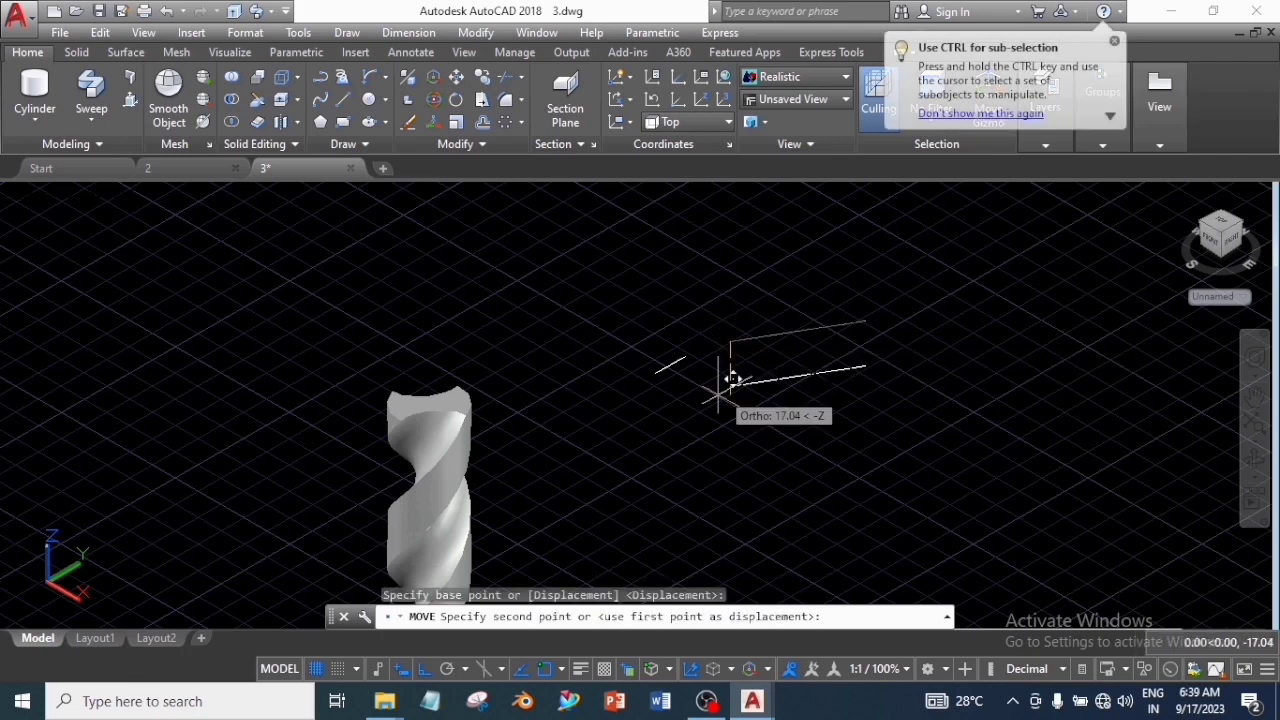
pyautogui.click(663, 368)
pyautogui.press('Escape')
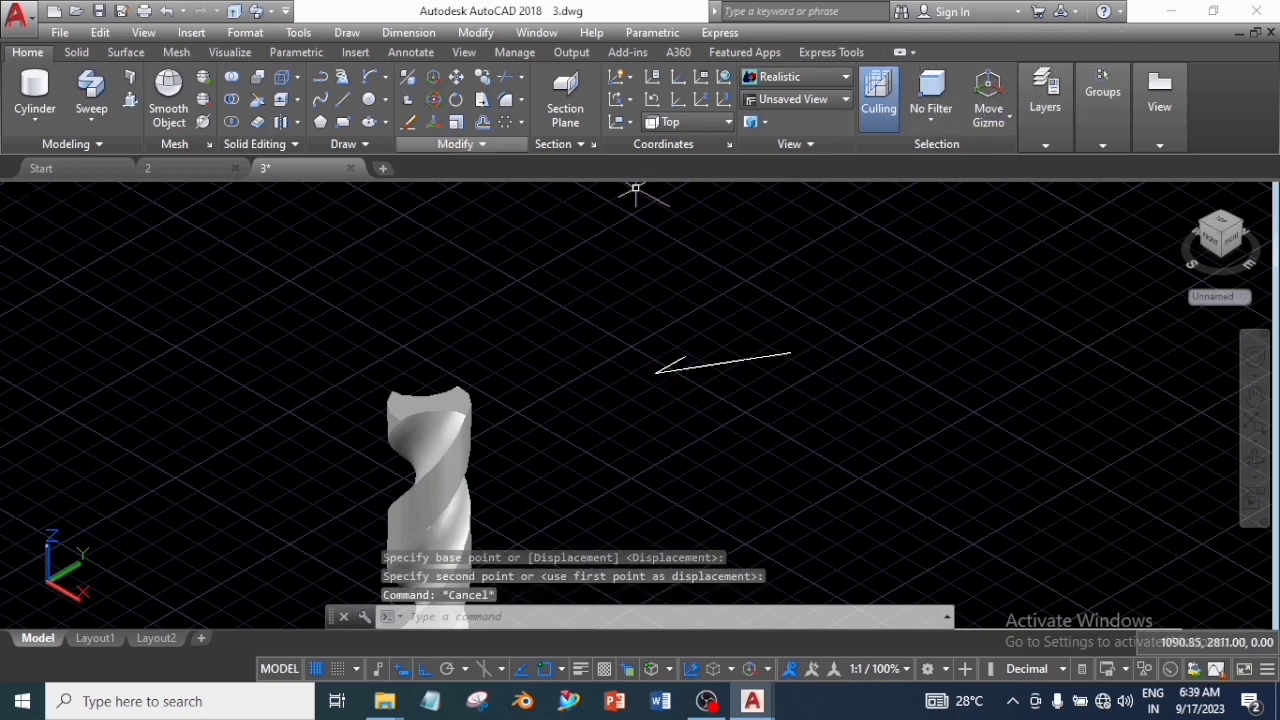
# - Draw a line along the X direction from the far end of the 13-unit line, crossing the angled line
pyautogui.click(342, 99)
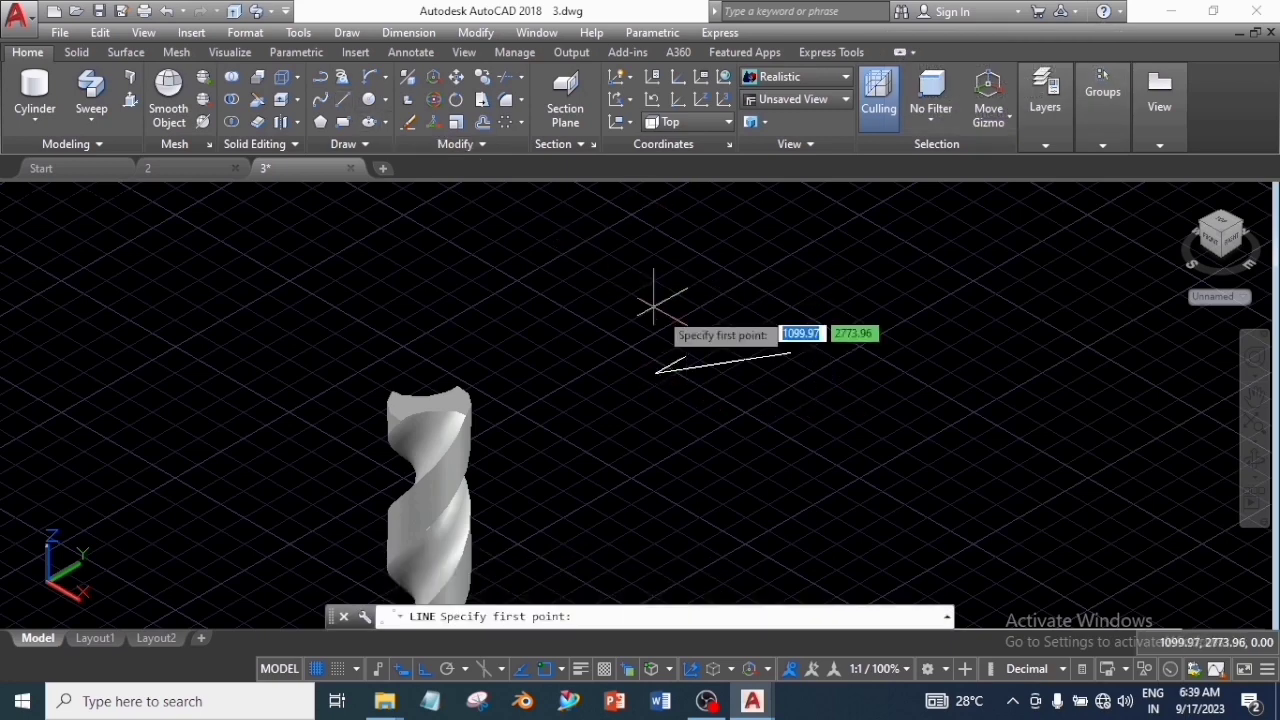
pyautogui.click(680, 352)
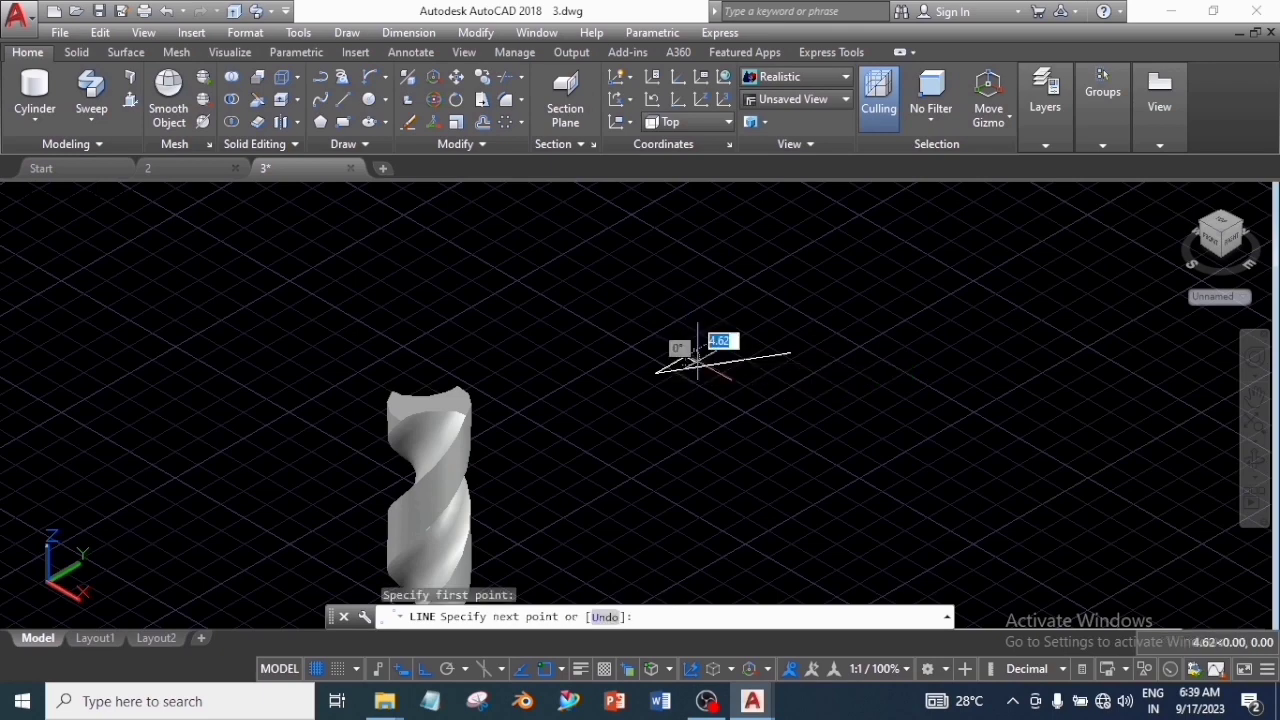
pyautogui.click(769, 412)
pyautogui.rightClick(772, 418)
pyautogui.click(809, 431)
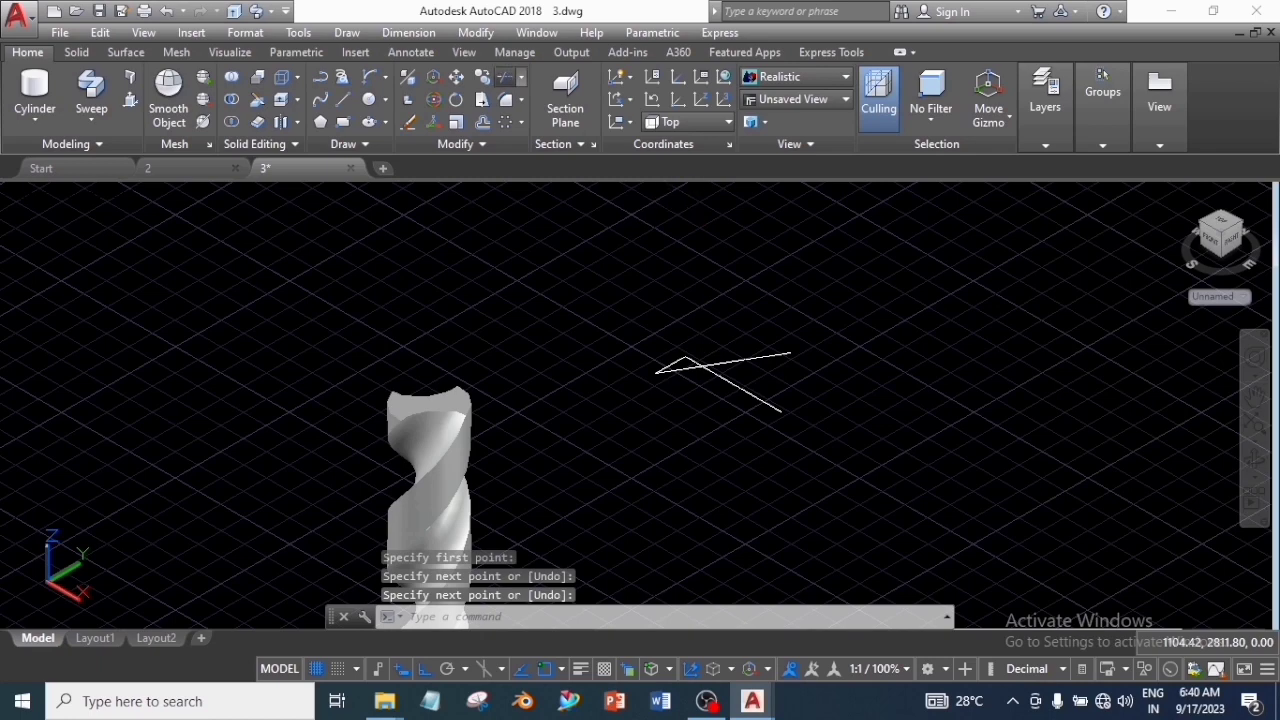
# - Trim the angled line and the X-direction line beyond their intersection to leave a closed triangle
pyautogui.write('tr')
pyautogui.press('Return')
pyautogui.press('Return')
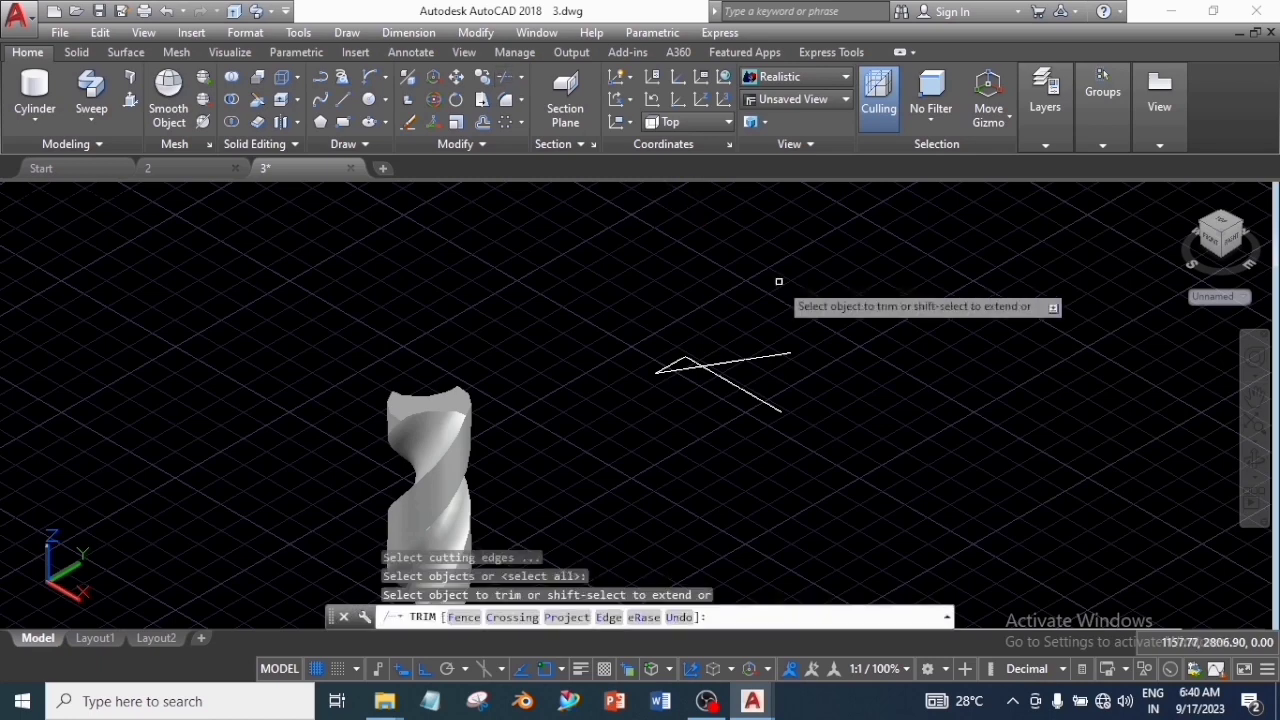
pyautogui.click(773, 352)
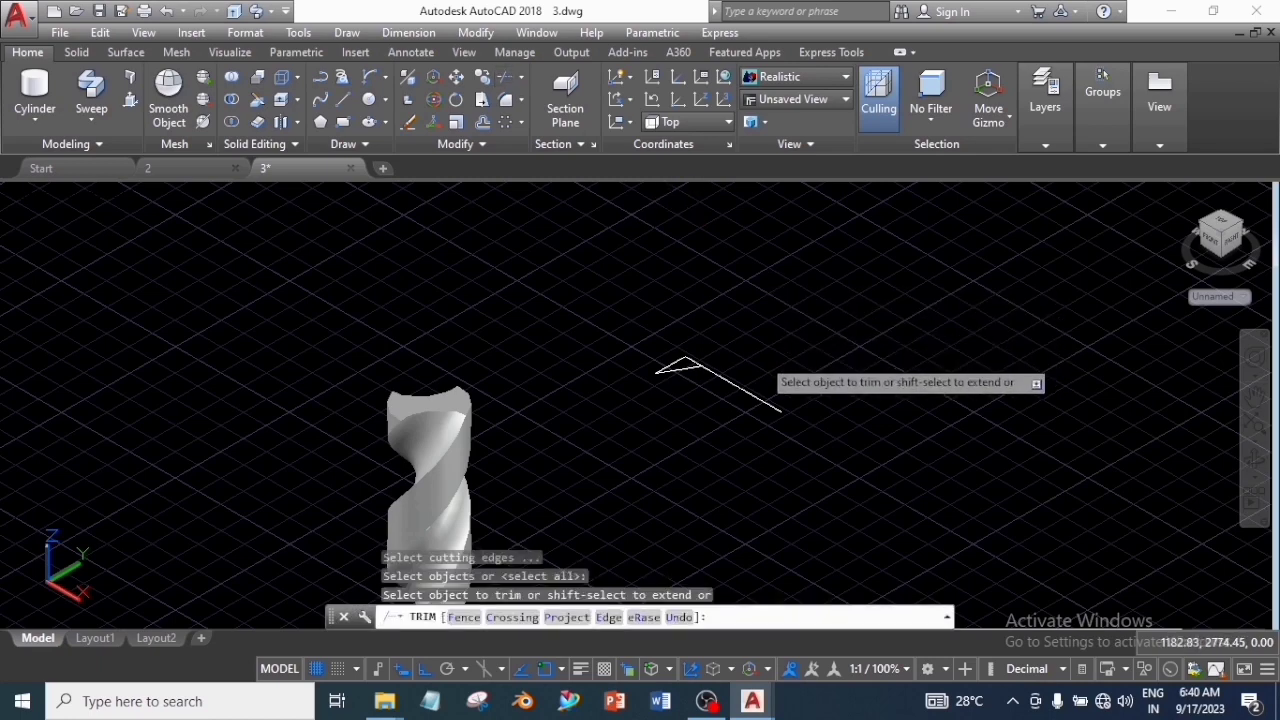
pyautogui.click(733, 383)
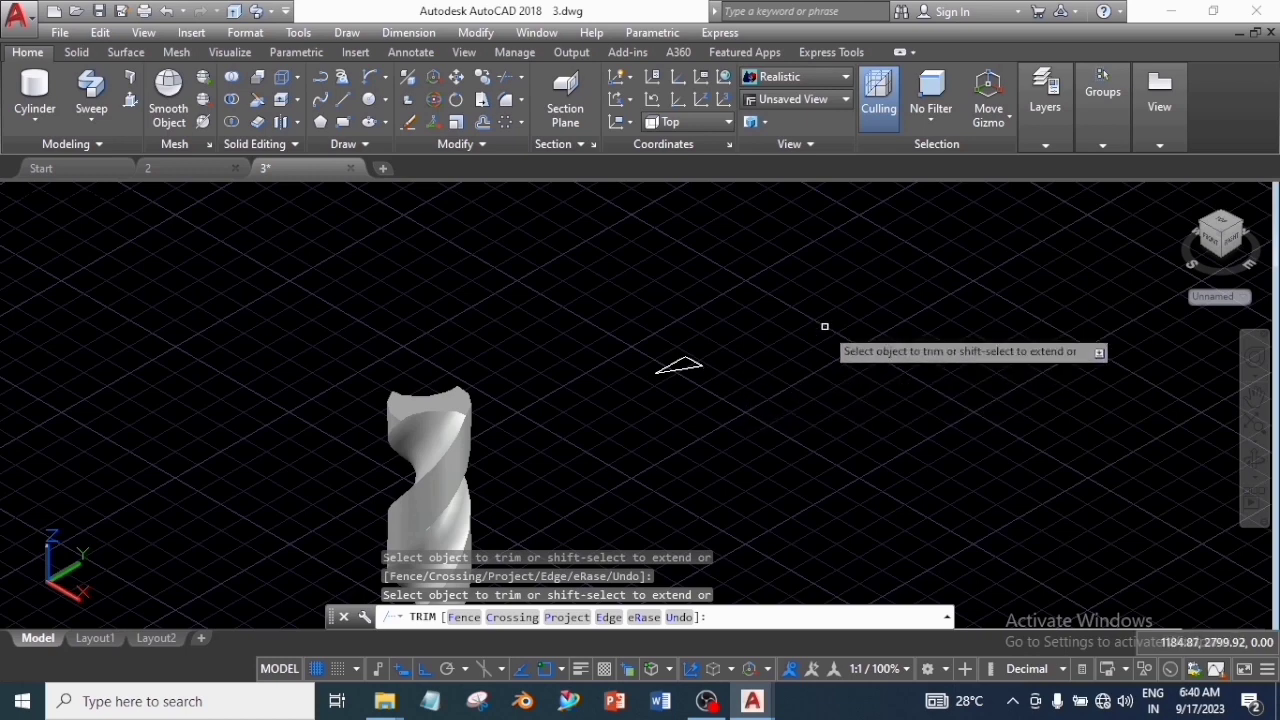
pyautogui.press('Escape')
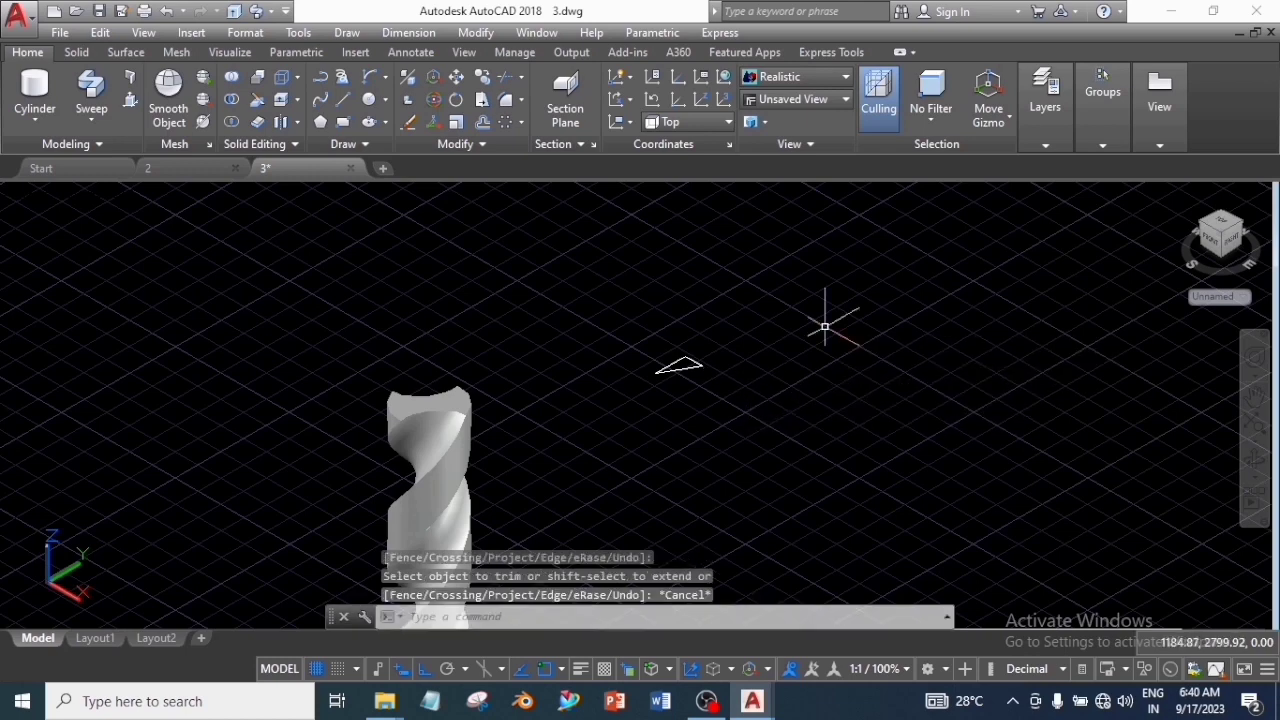
# - Join the three triangle lines into a single polyline
pyautogui.click(610, 316)
pyautogui.click(766, 418)
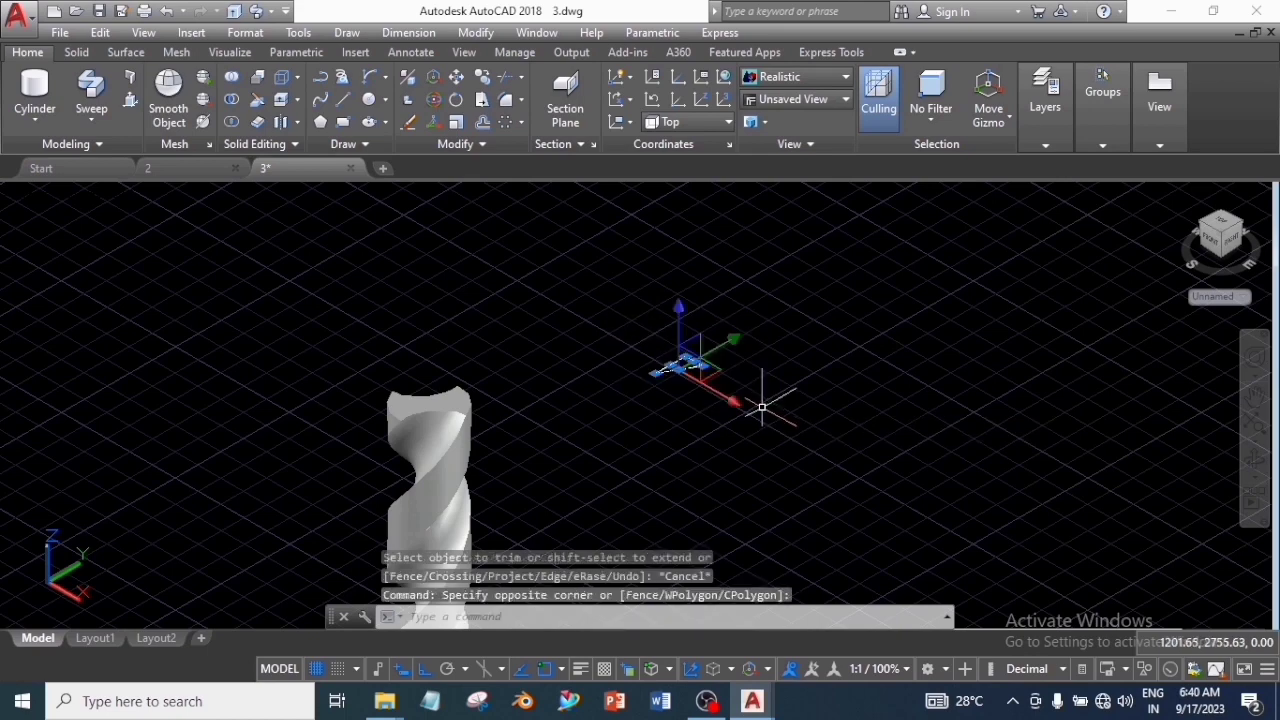
pyautogui.click(460, 144)
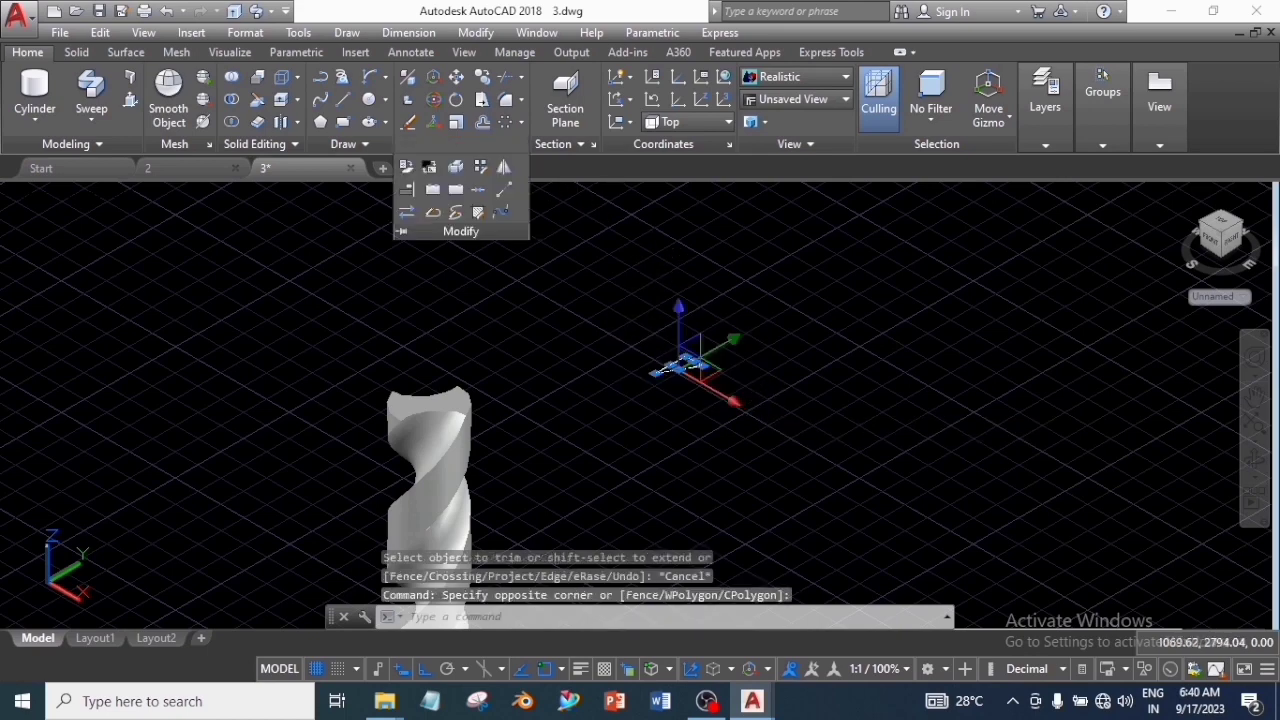
pyautogui.click(478, 189)
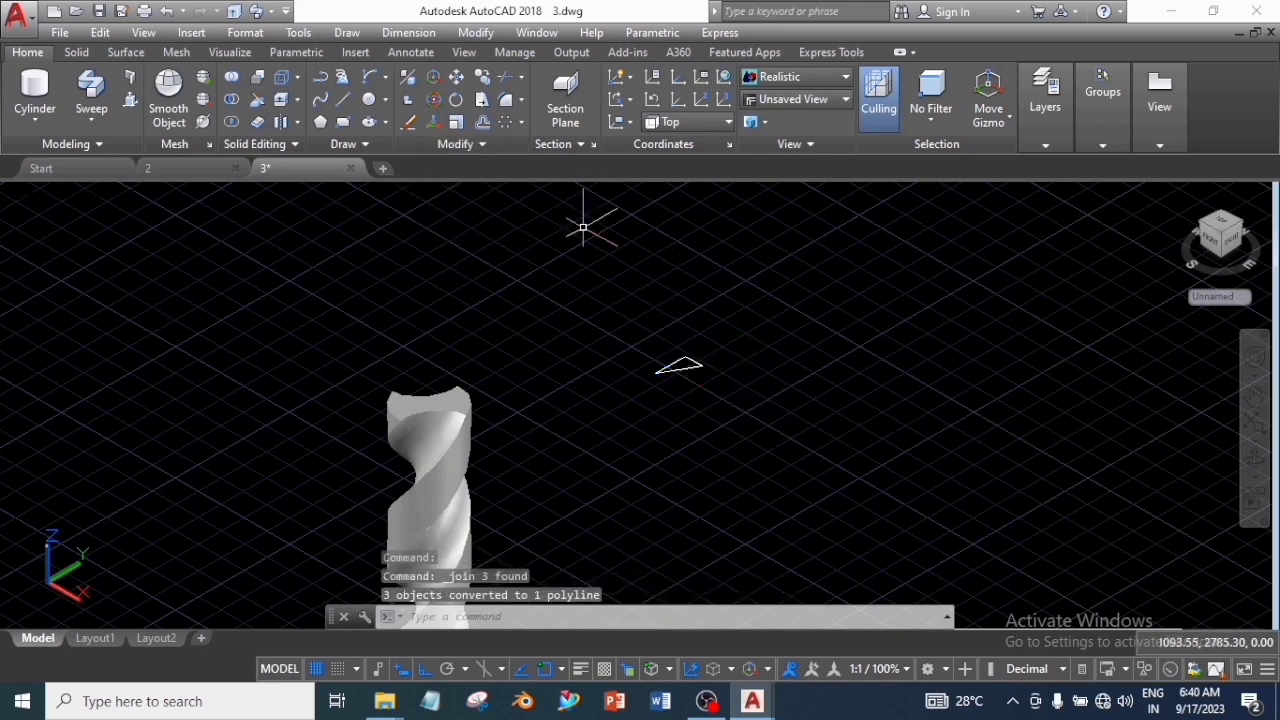
pyautogui.press('Escape')
# - Rotate the triangle polyline about the Y axis with 3D Rotate so that it stands upright
pyautogui.click(680, 368)
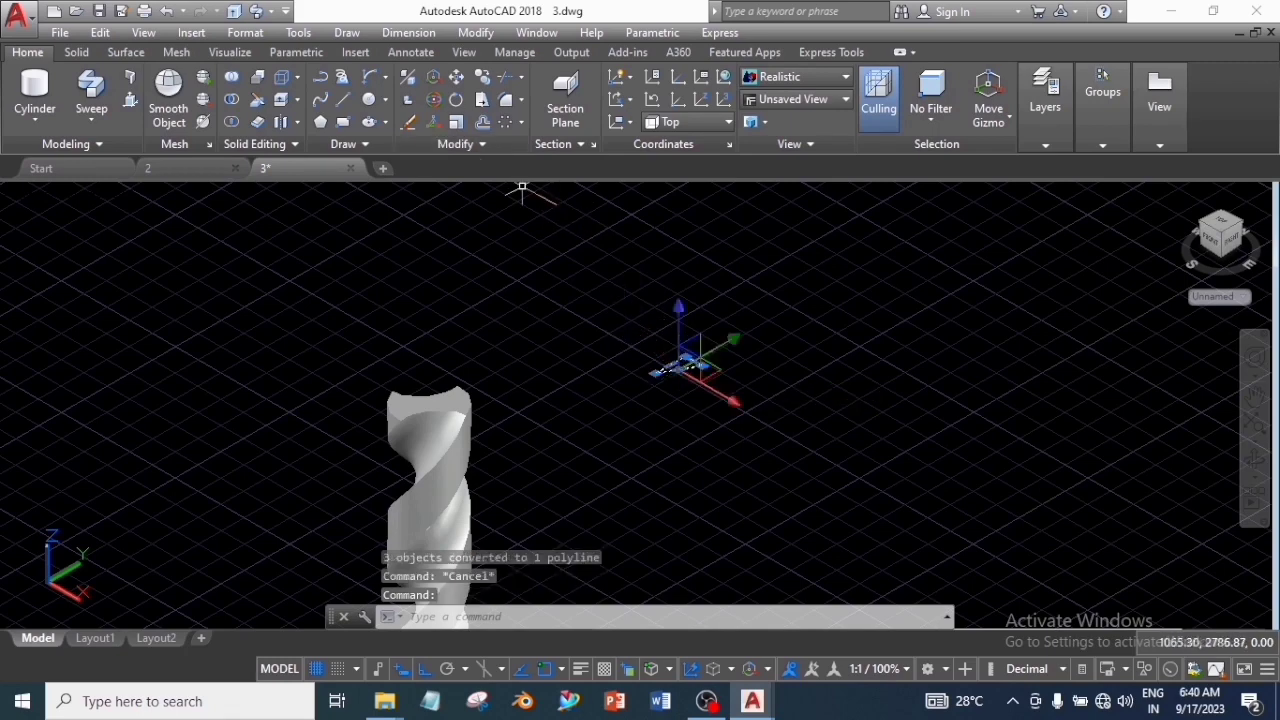
pyautogui.click(433, 100)
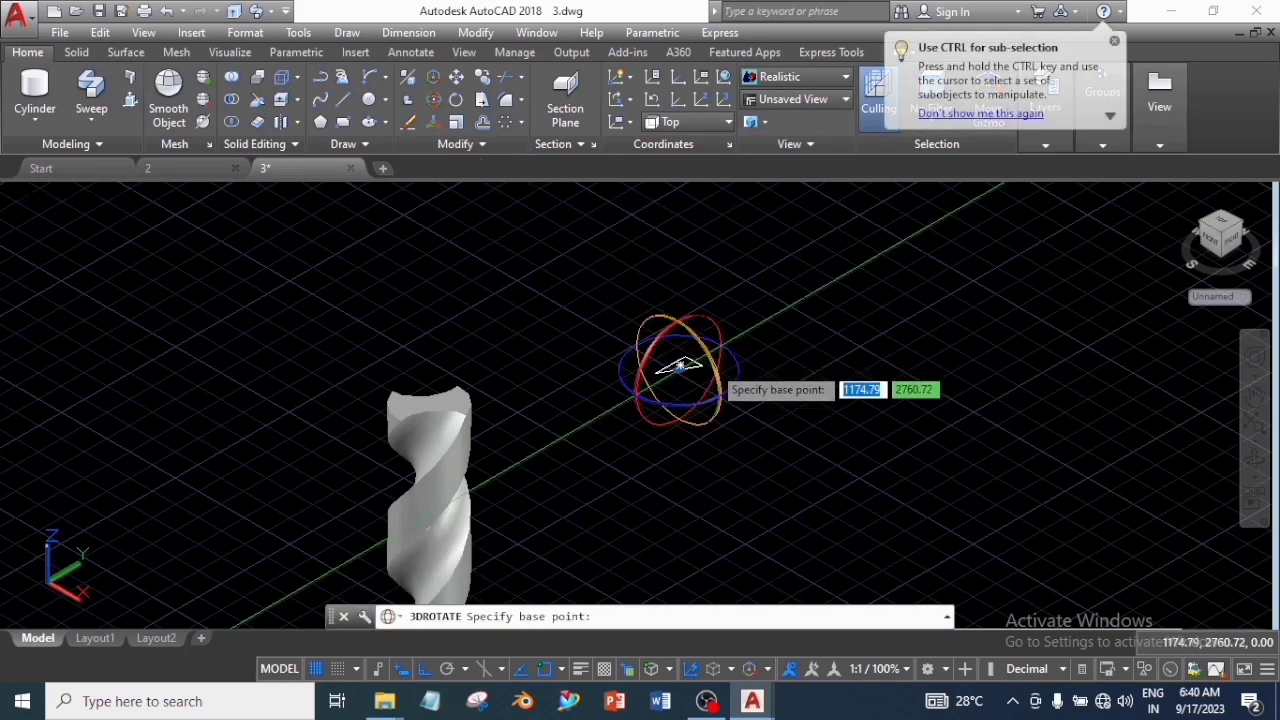
pyautogui.click(680, 366)
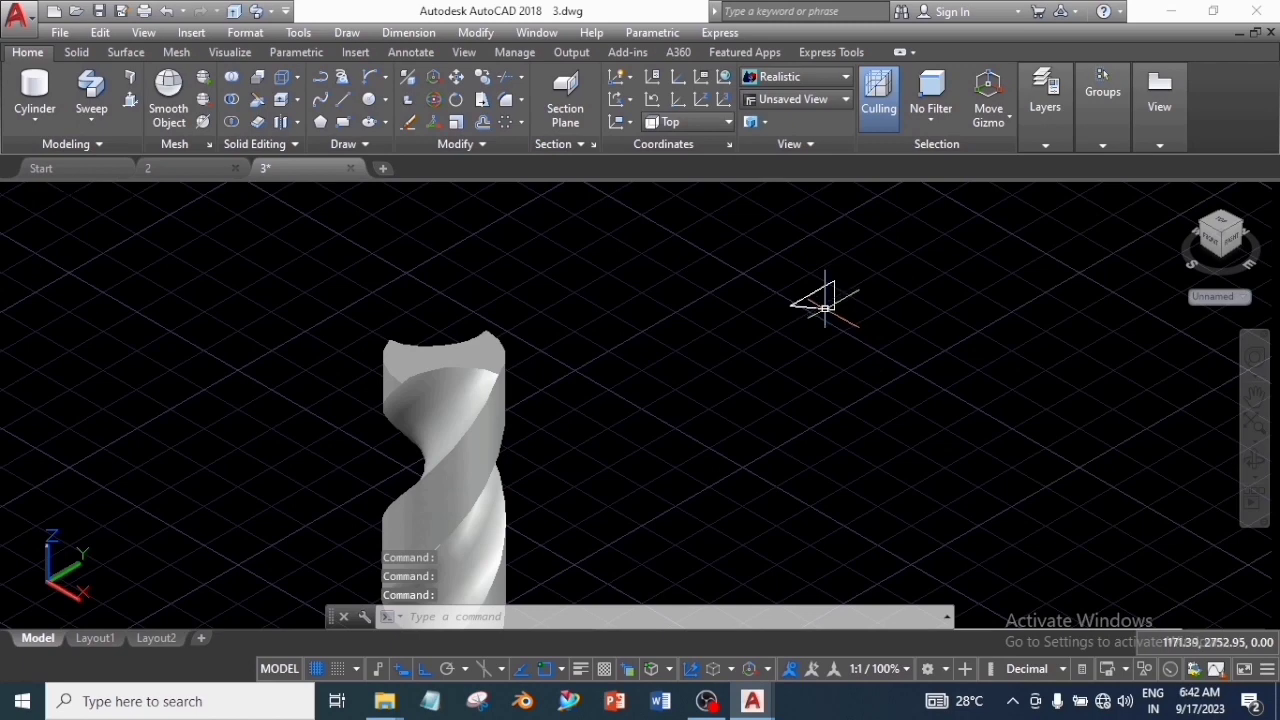
# - Move the upright triangle by its upper outer corner onto the rim of the fluted solid's top face
pyautogui.click(825, 308)
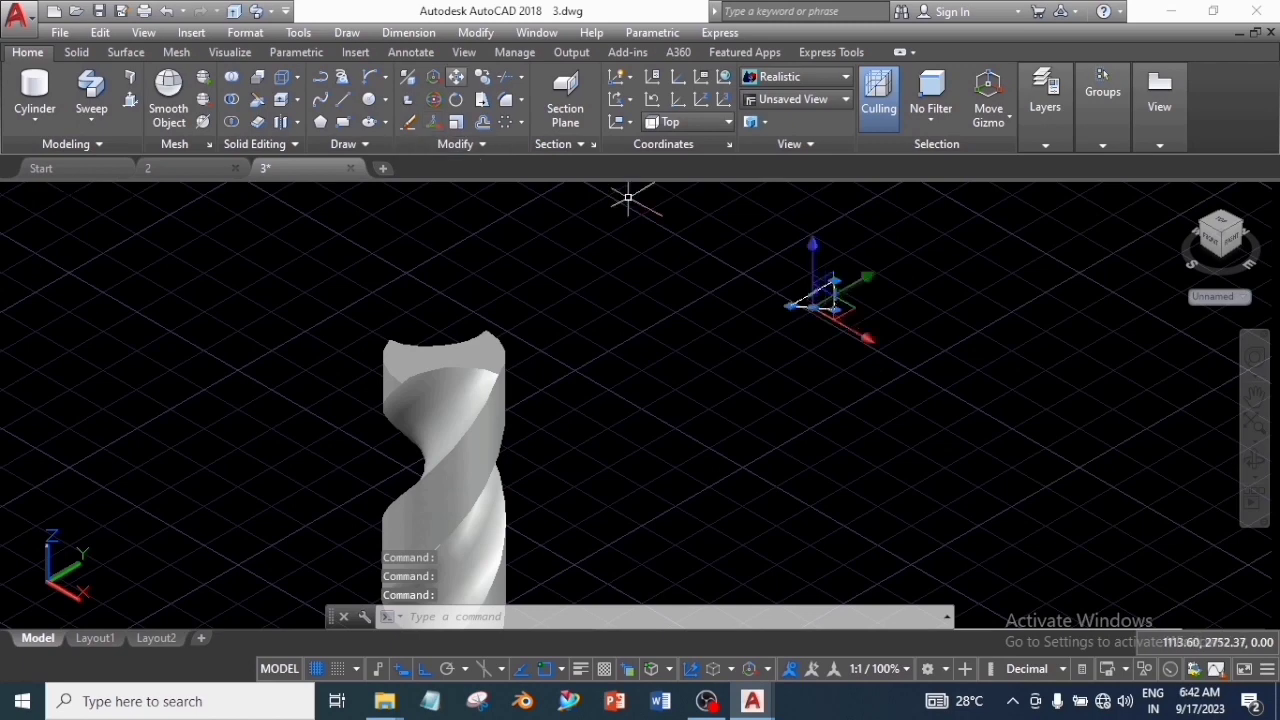
pyautogui.write('m')
pyautogui.press('Return')
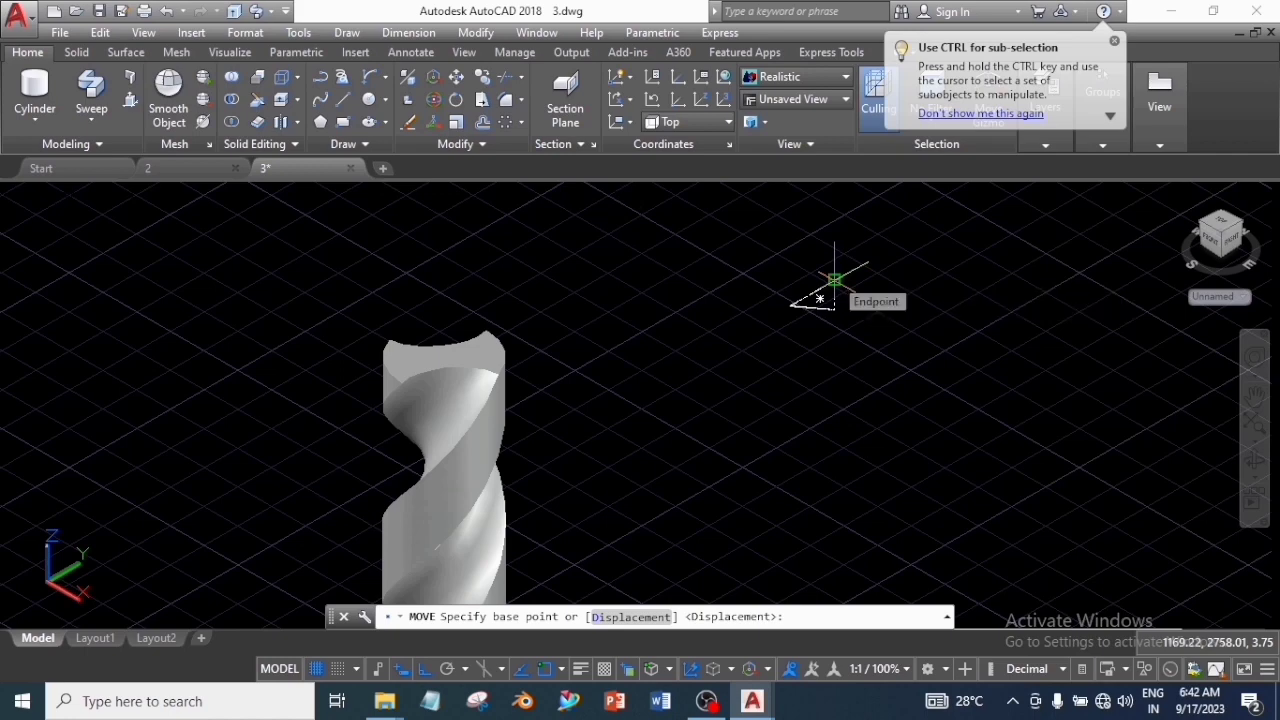
pyautogui.click(835, 279)
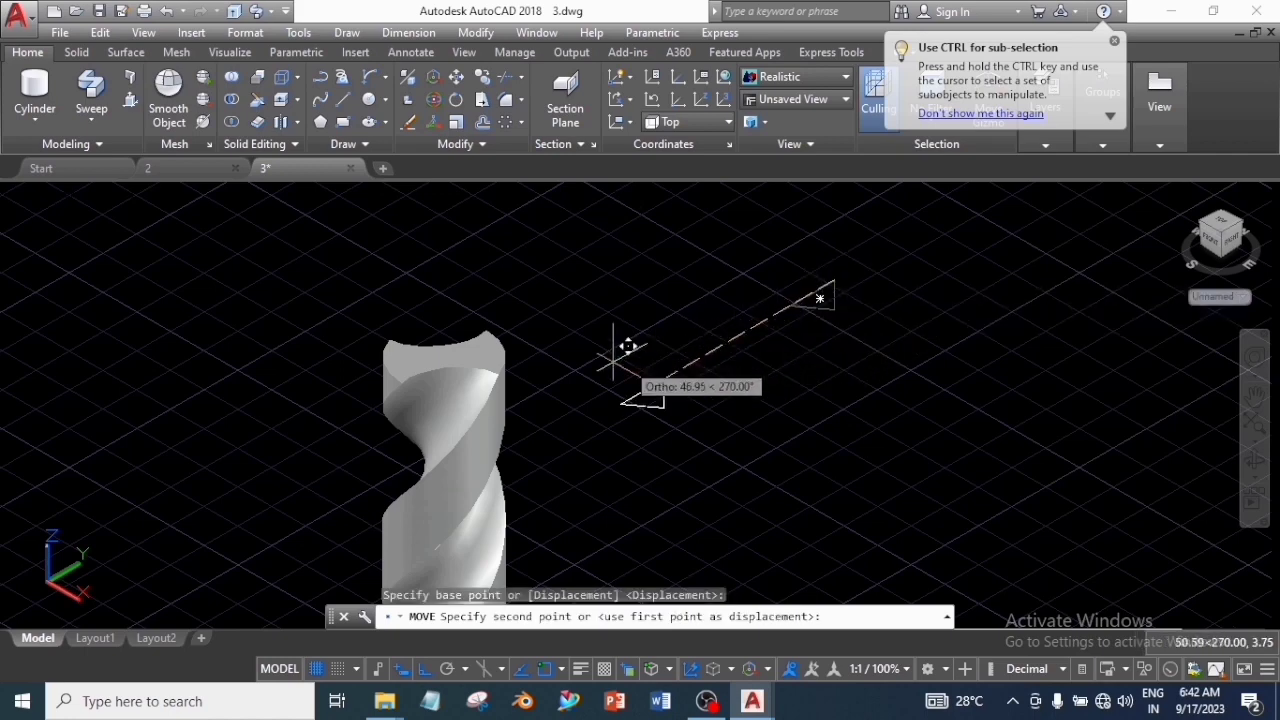
pyautogui.click(503, 315)
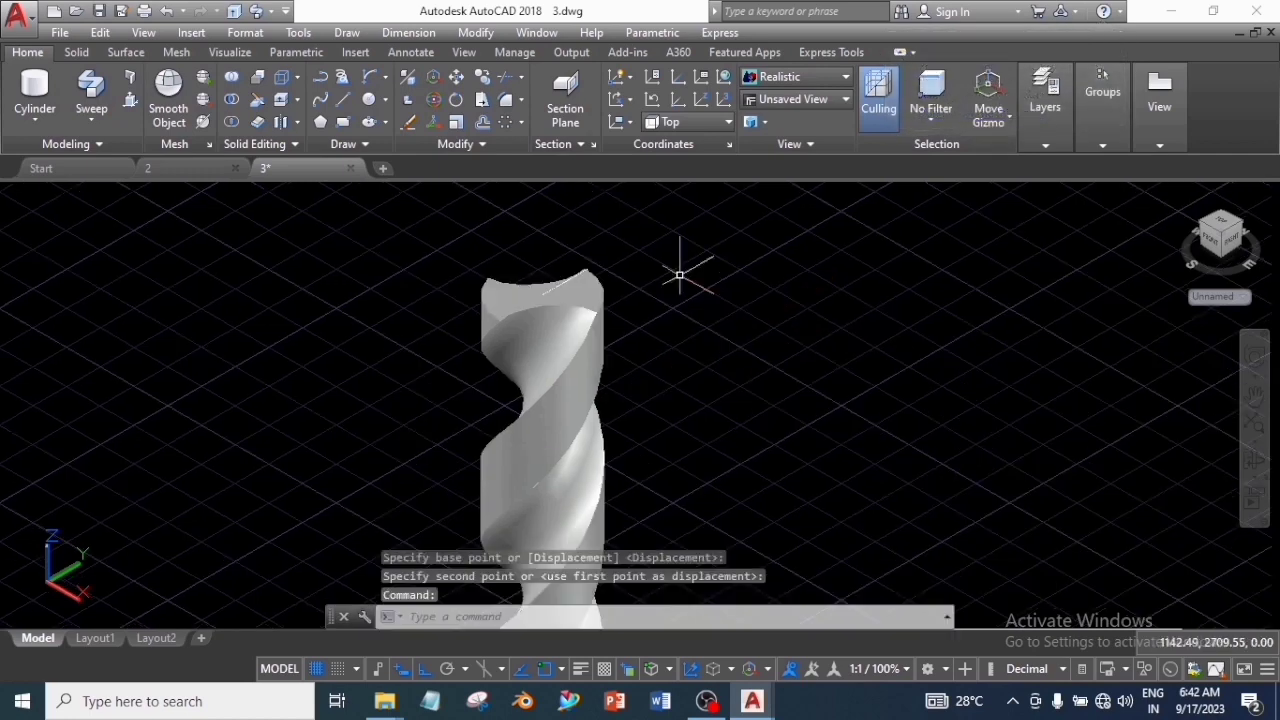
# - Revolve the triangle polyline 360 degrees about the vertical axis through the centre of the fluted solid's top face
pyautogui.click(590, 305)
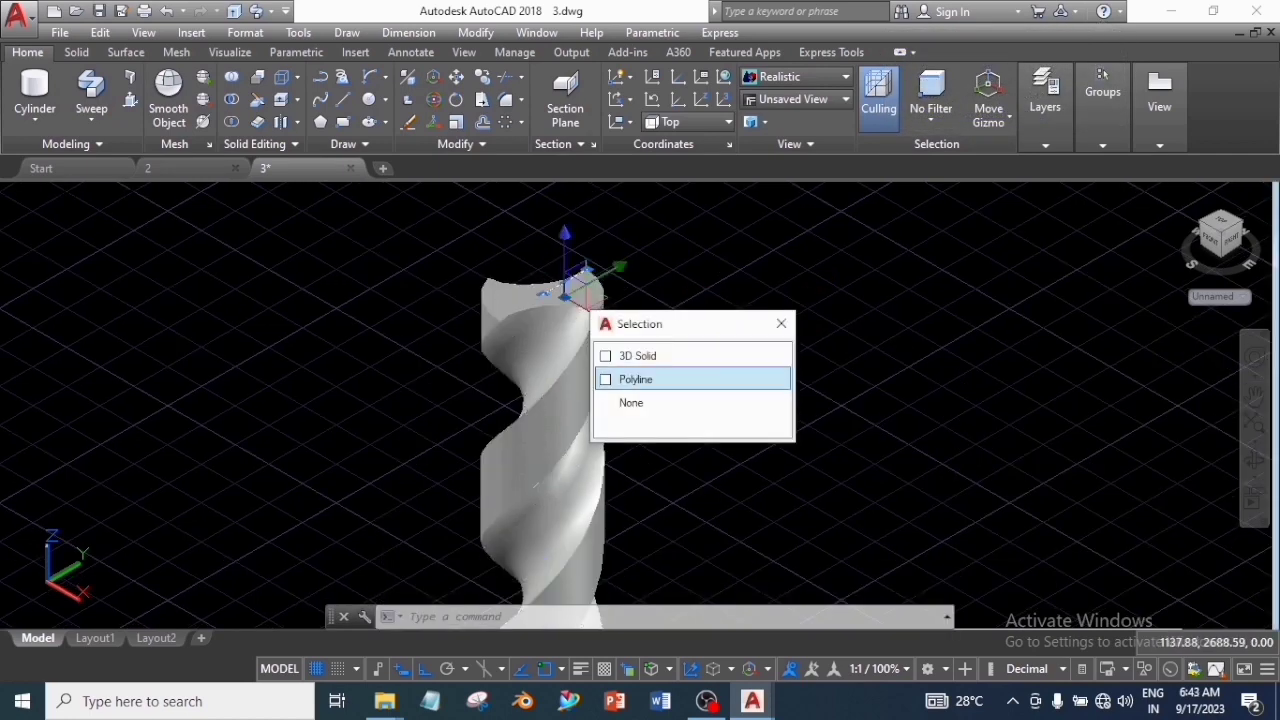
pyautogui.click(632, 375)
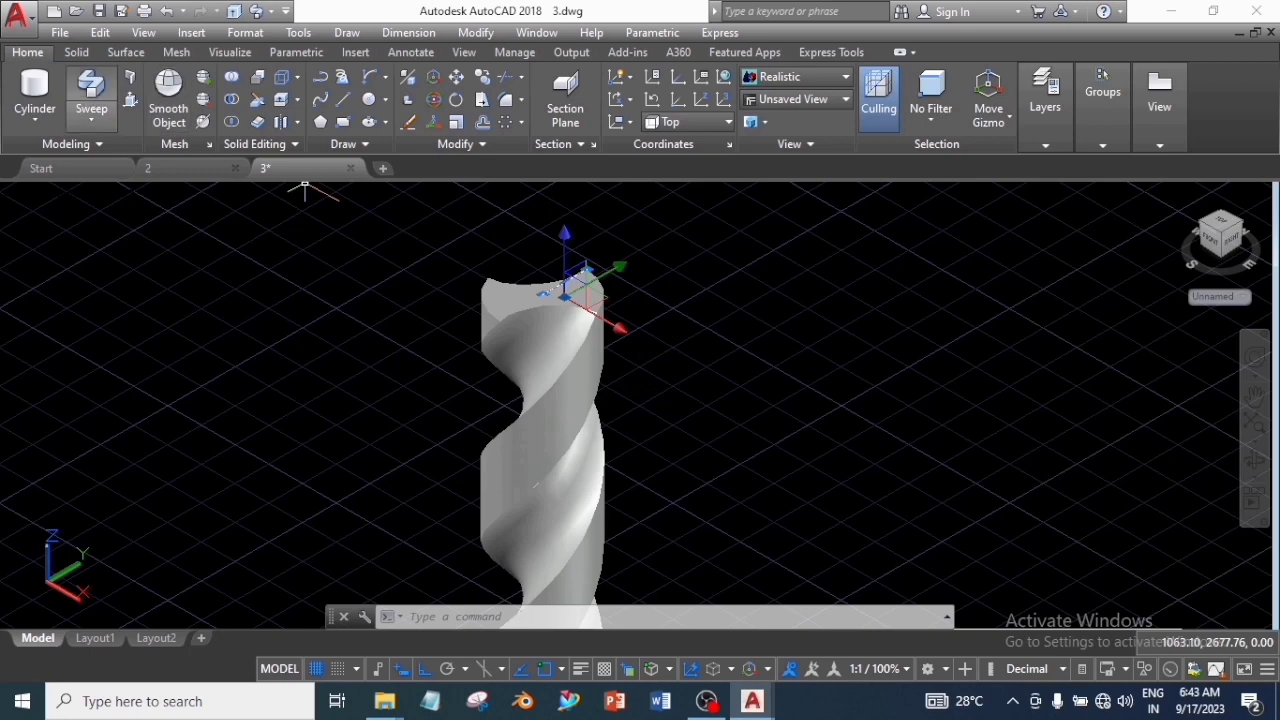
pyautogui.click(91, 119)
pyautogui.click(105, 228)
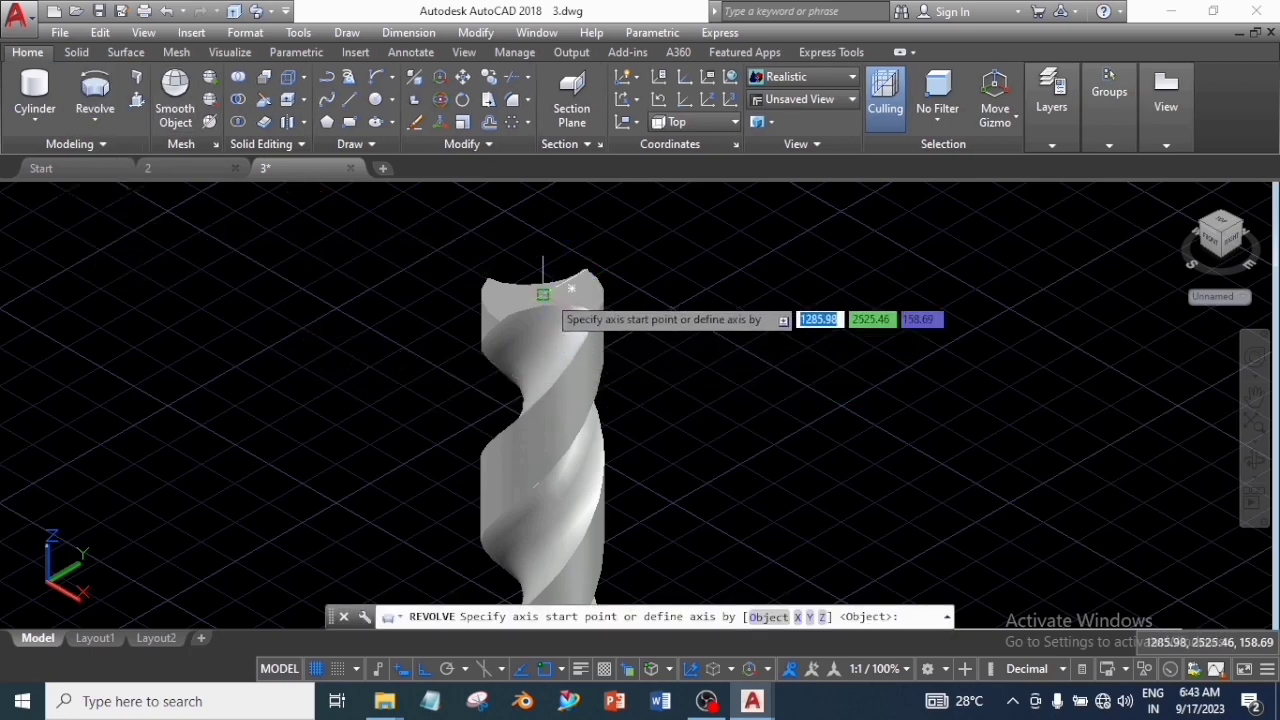
pyautogui.click(542, 294)
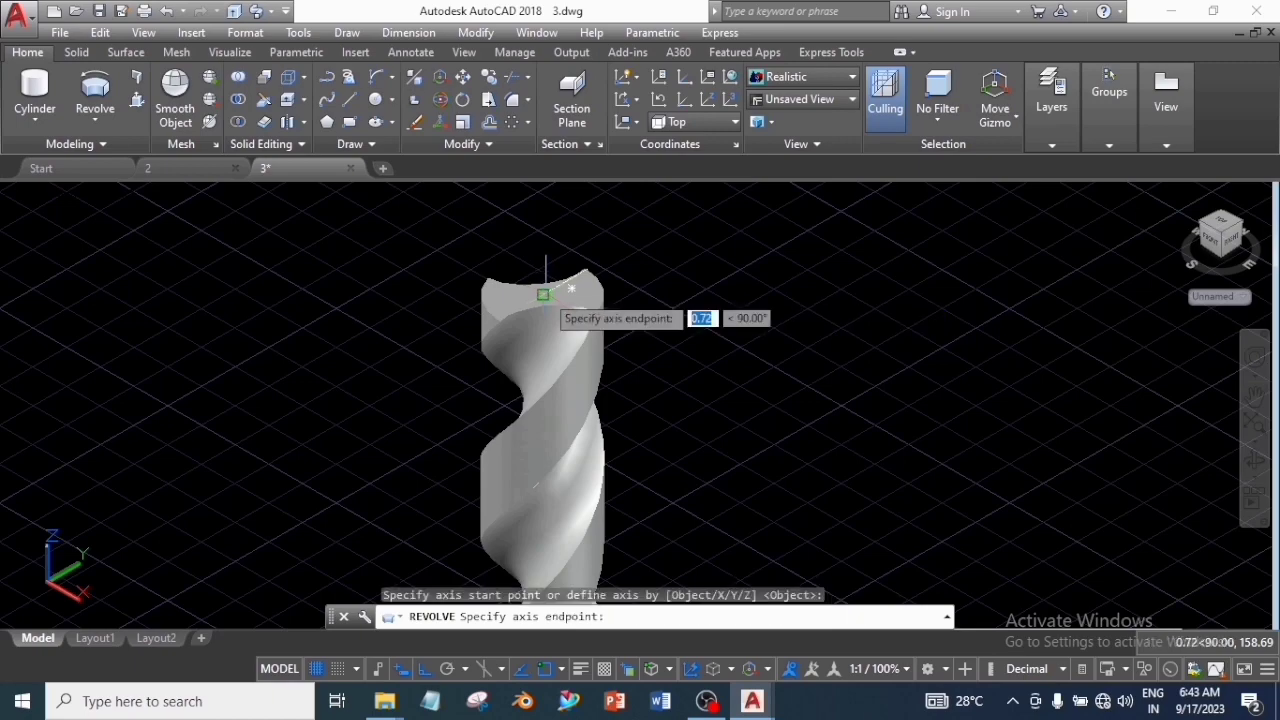
pyautogui.scroll(-5, 545, 335)
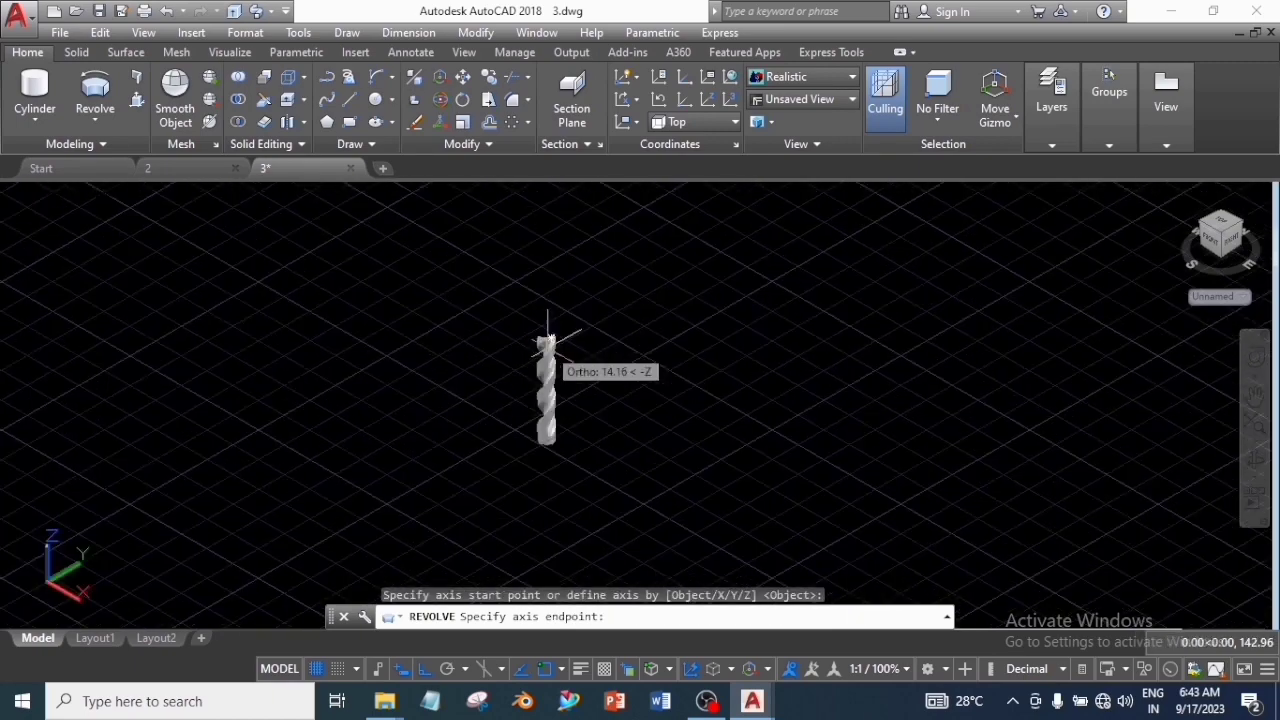
pyautogui.scroll(5, 546, 335)
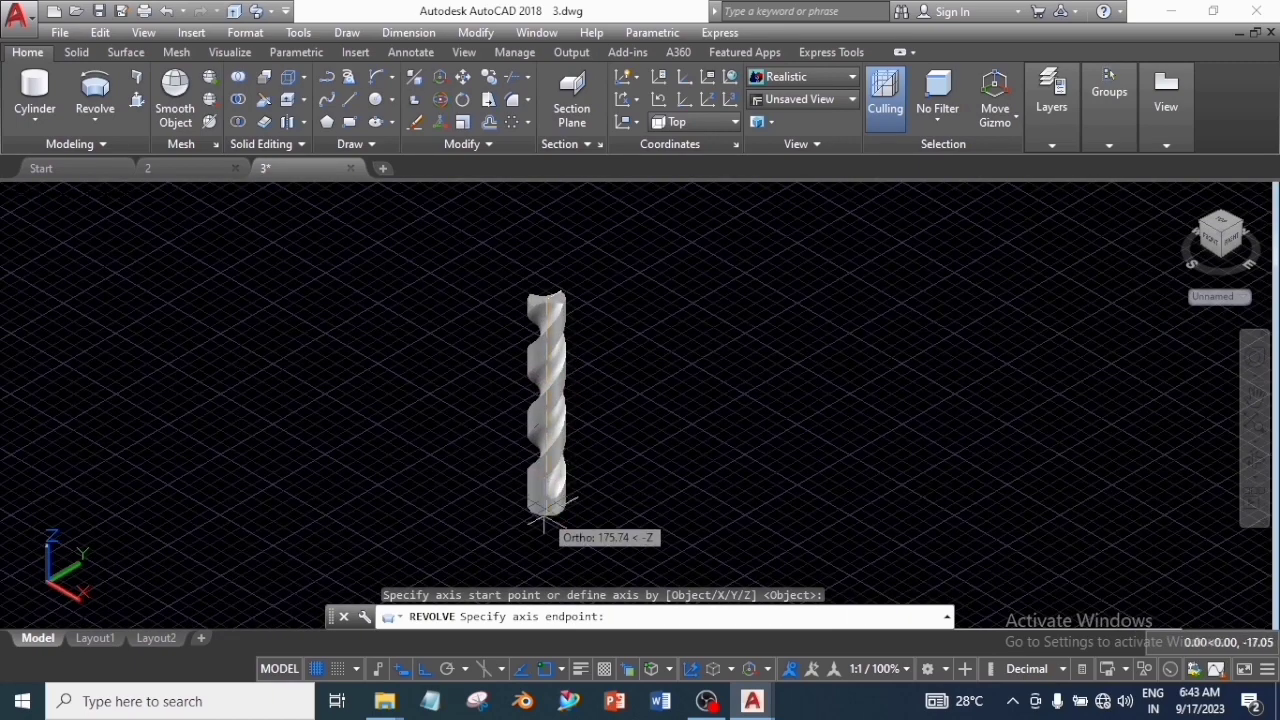
pyautogui.click(545, 525)
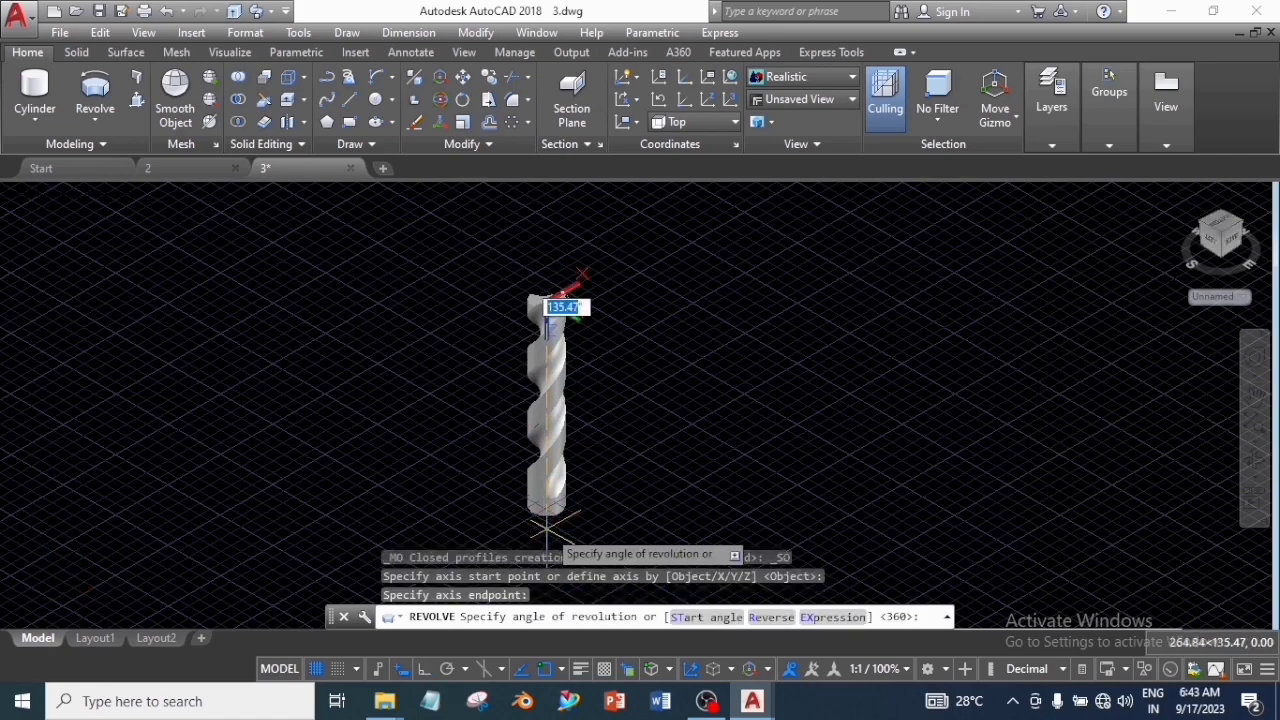
pyautogui.write('36')
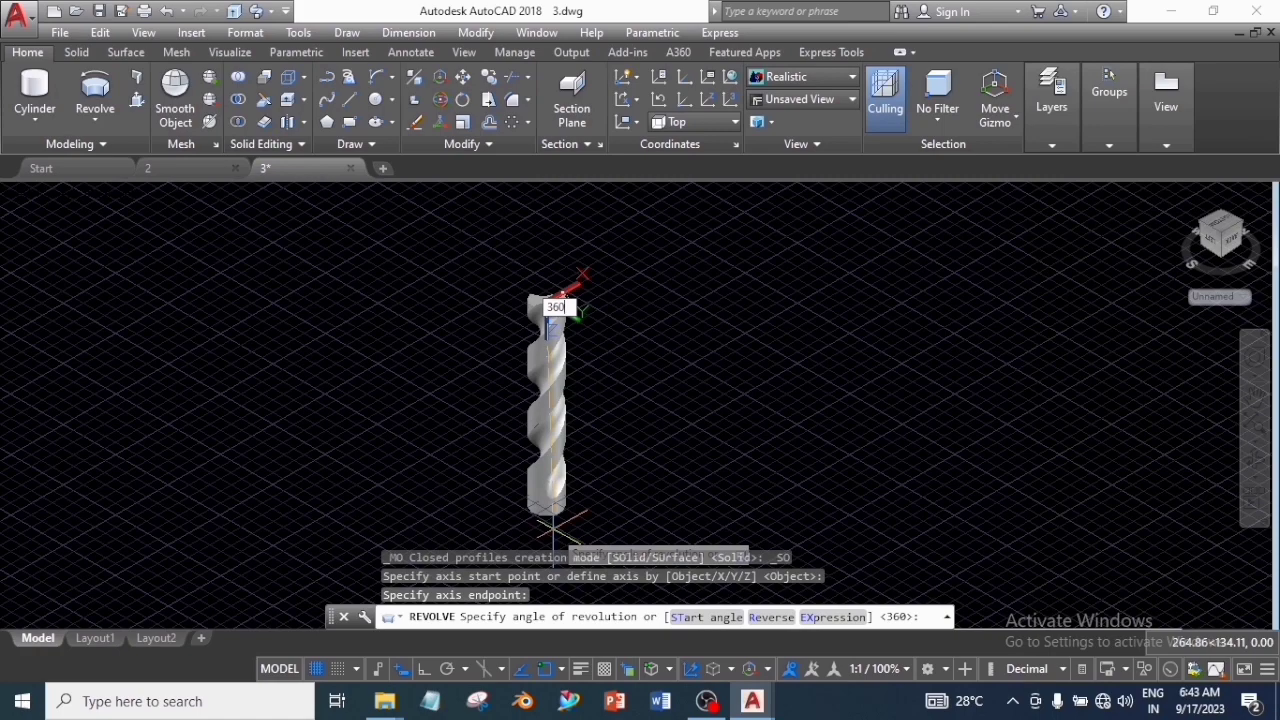
pyautogui.write('0')
pyautogui.press('Return')
# - Subtract the revolved solid from the fluted drill body to cut its conical tip
pyautogui.middleClick(763, 460)
pyautogui.middleClick(763, 460)
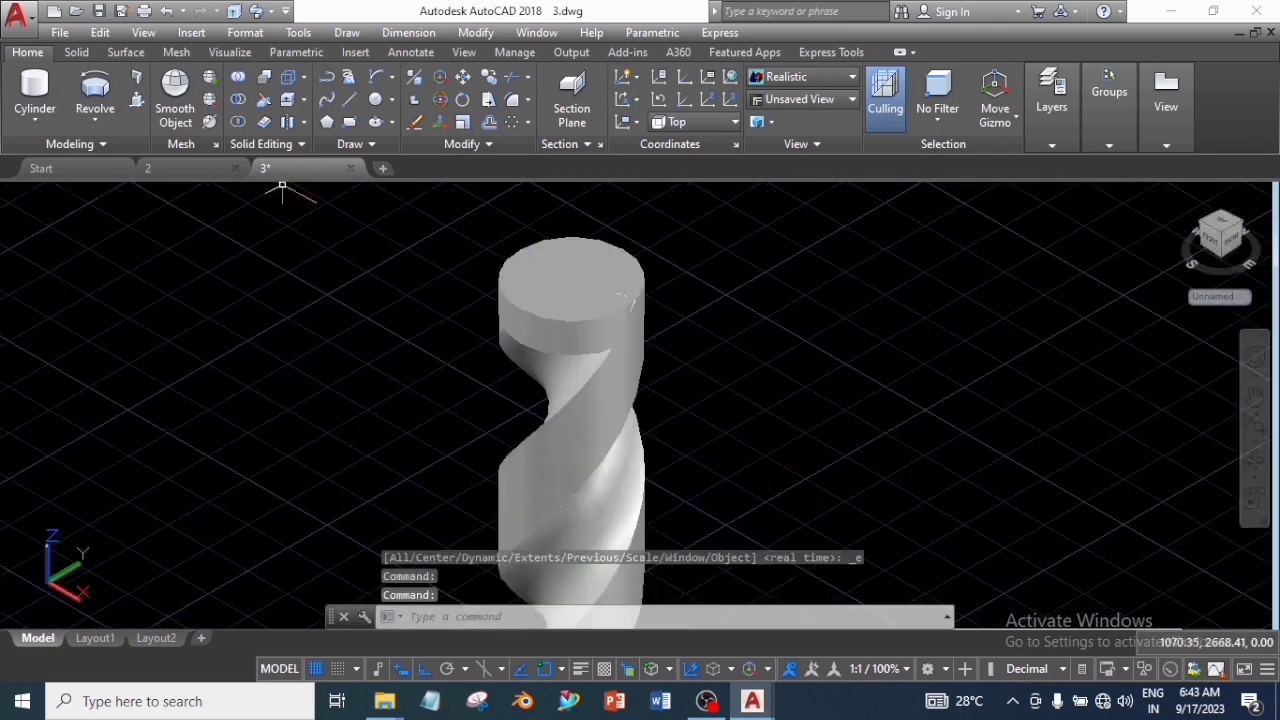
pyautogui.write('su')
pyautogui.press('Return')
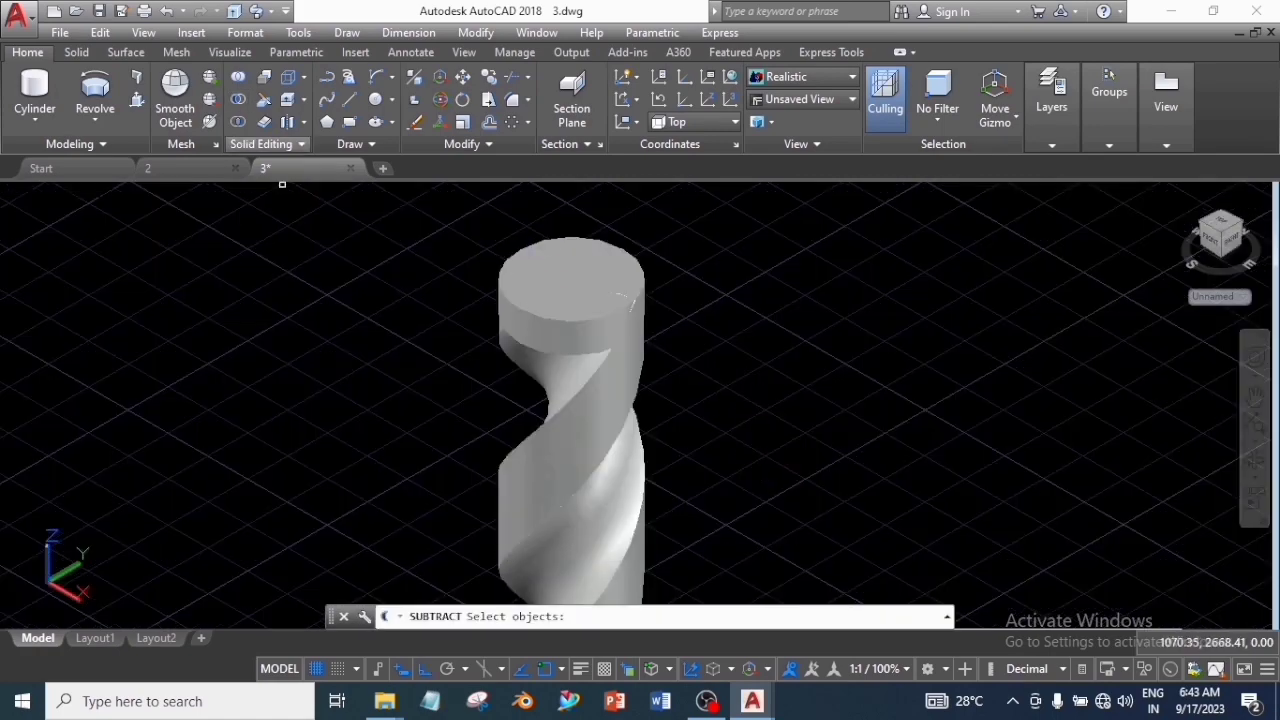
pyautogui.click(568, 428)
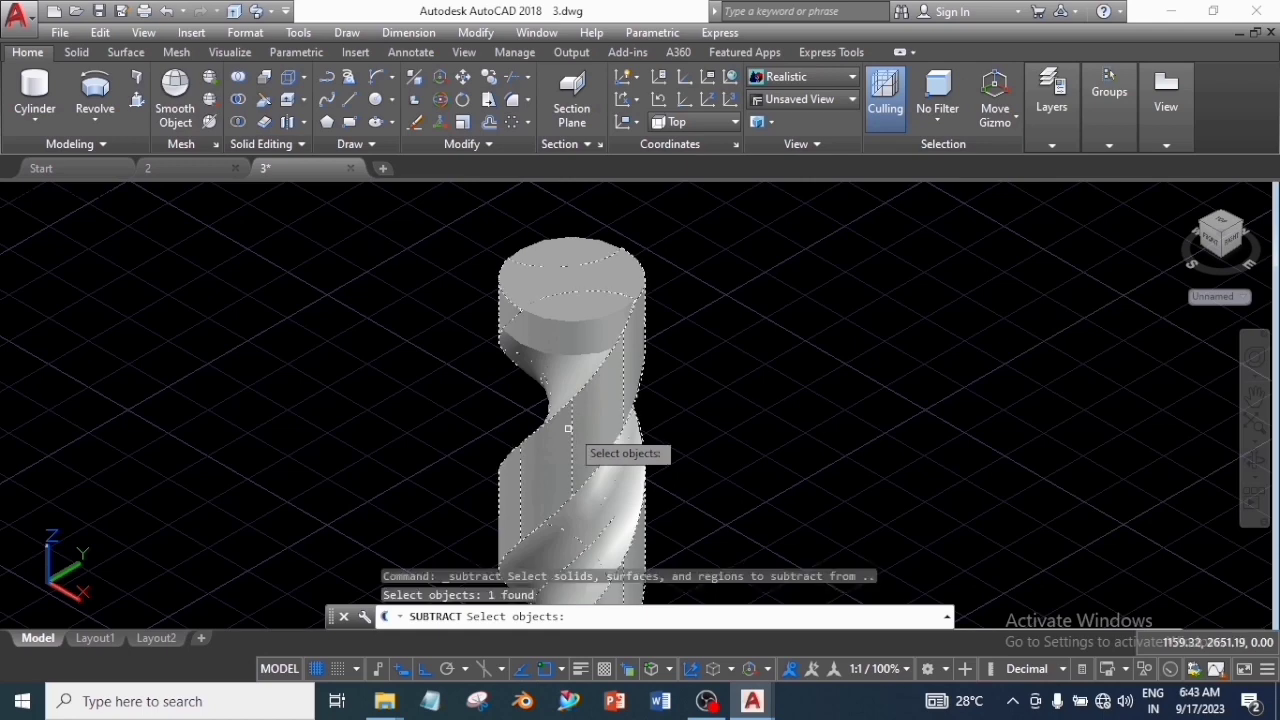
pyautogui.press('Return')
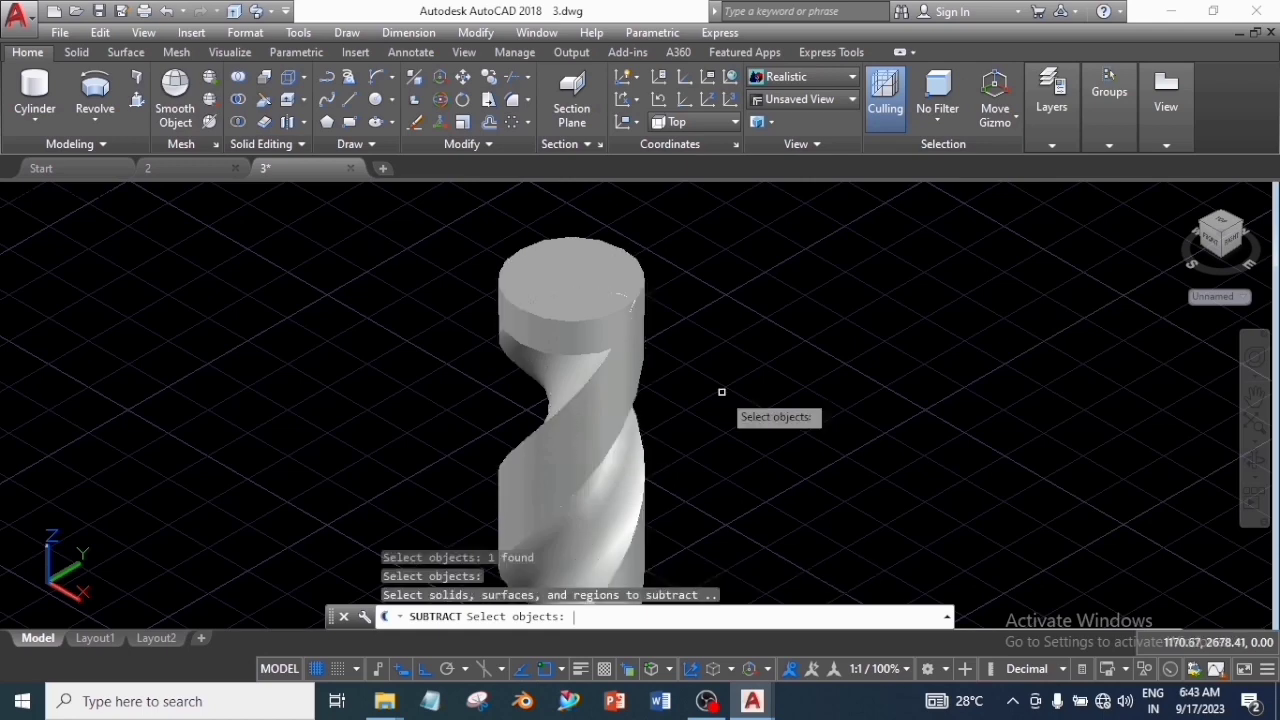
pyautogui.click(579, 321)
pyautogui.click(655, 390)
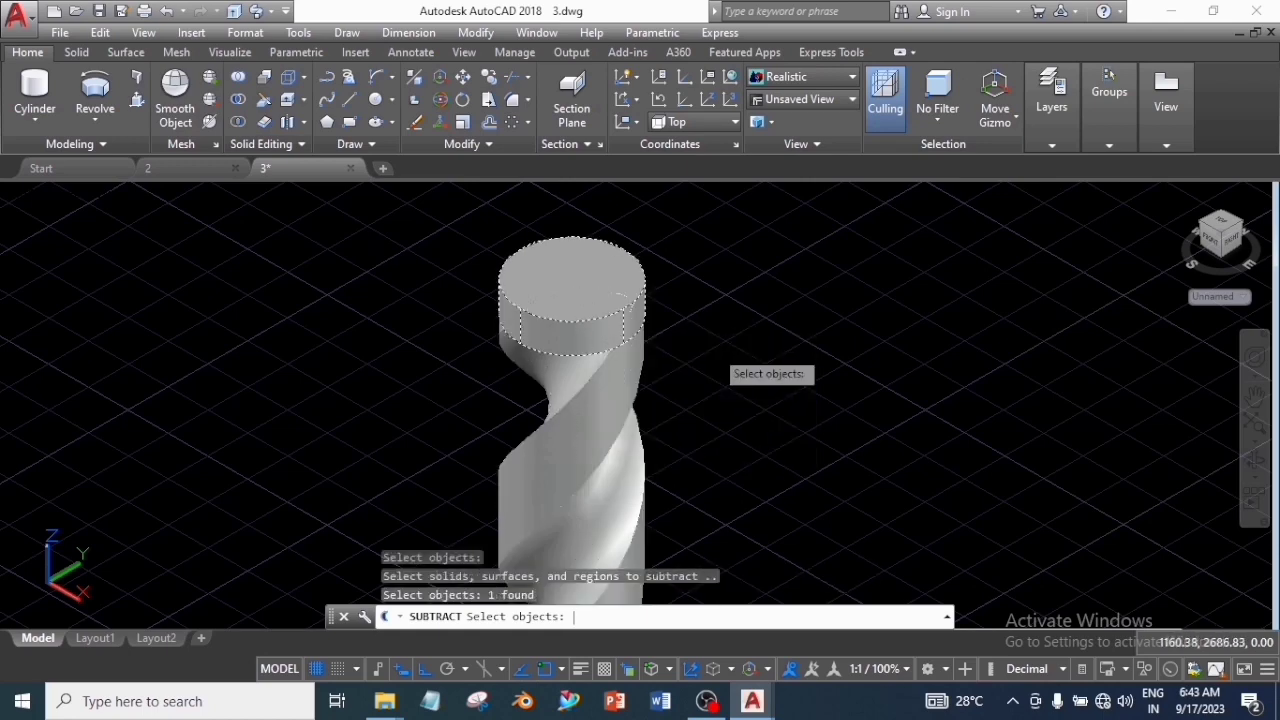
pyautogui.press('Return')
pyautogui.press('Return')
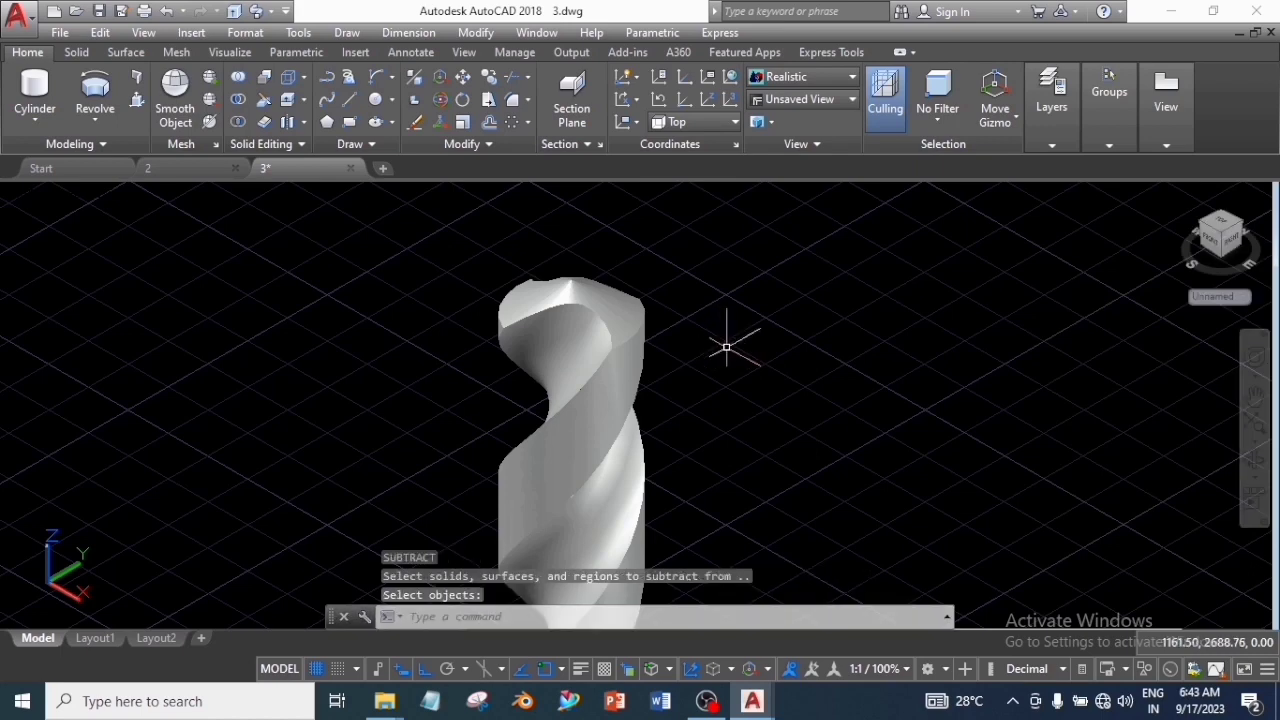
# - Rotate the fluted drill body 180 degrees about the Y axis through its middle with 3D Rotate
pyautogui.scroll(2, 721, 360)
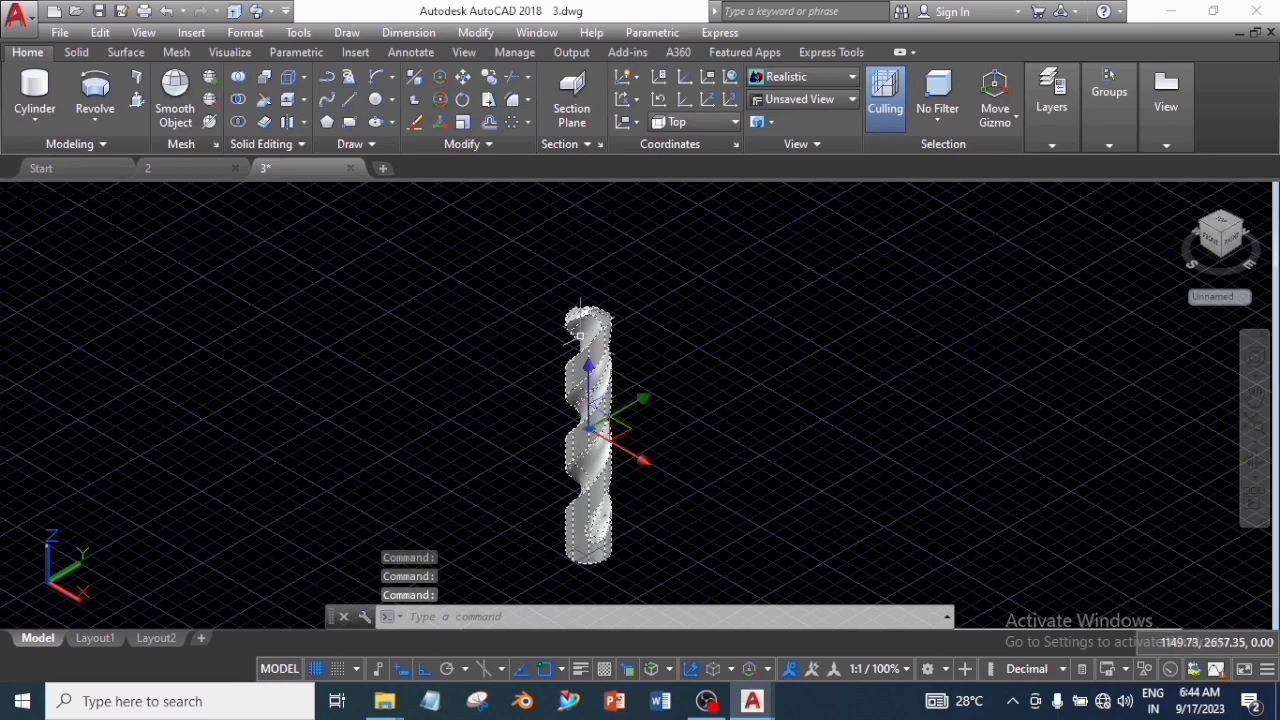
pyautogui.click(440, 99)
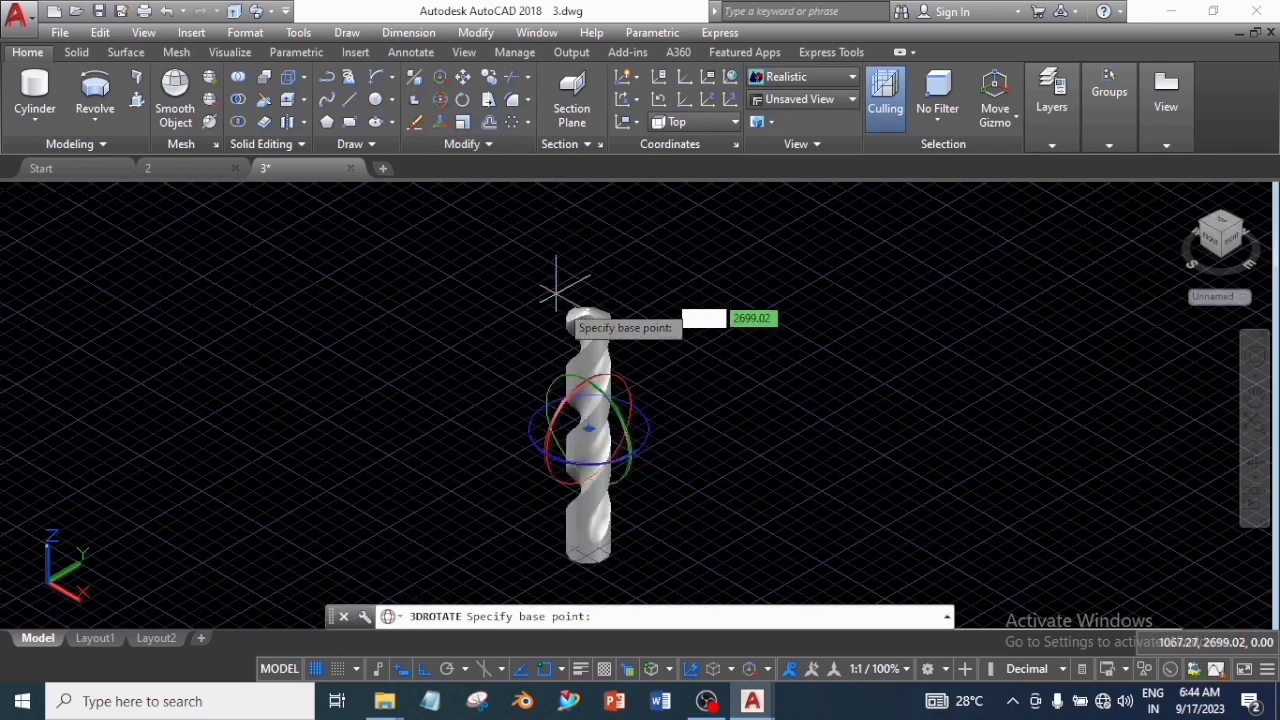
pyautogui.click(590, 428)
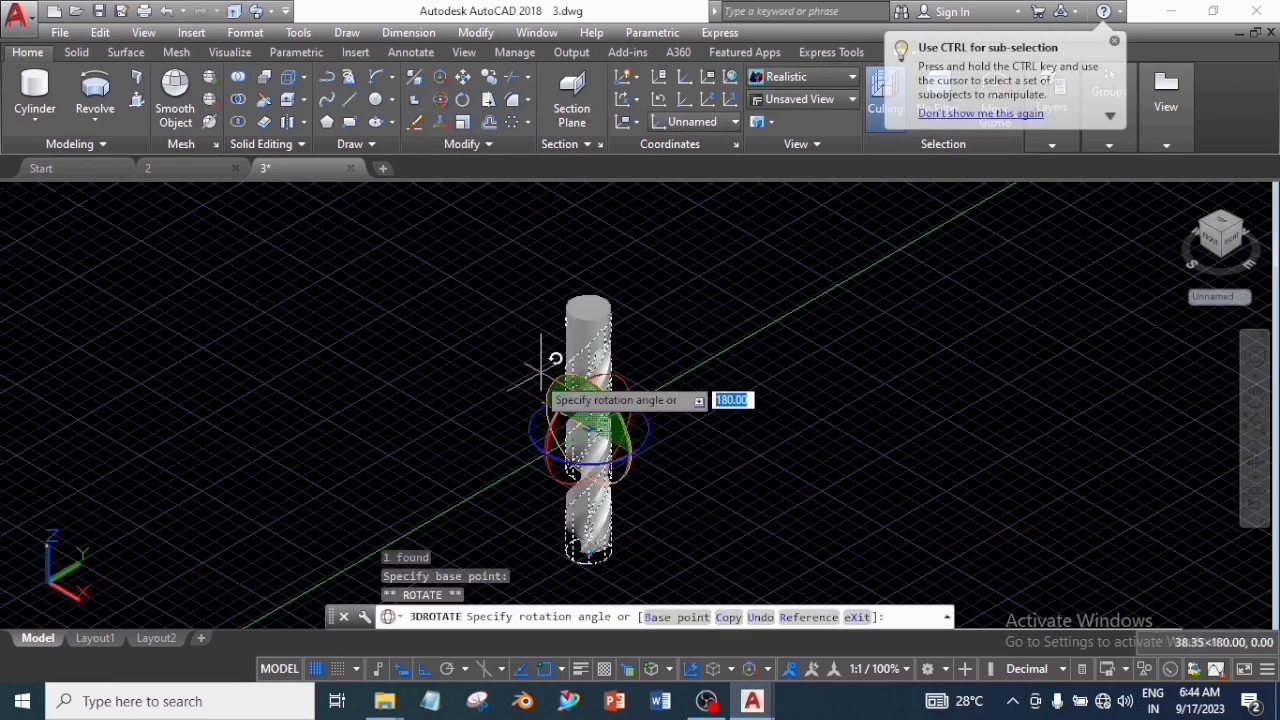
pyautogui.write('18')
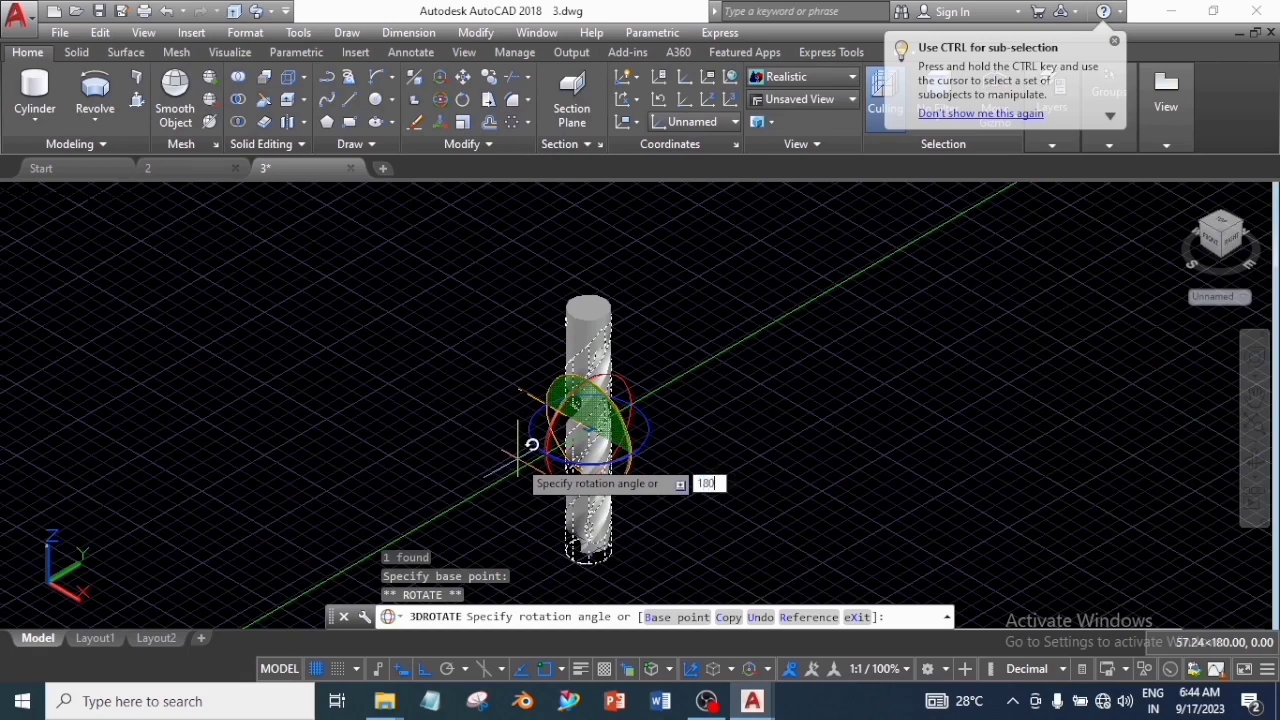
pyautogui.press('Return')
pyautogui.press('Escape')
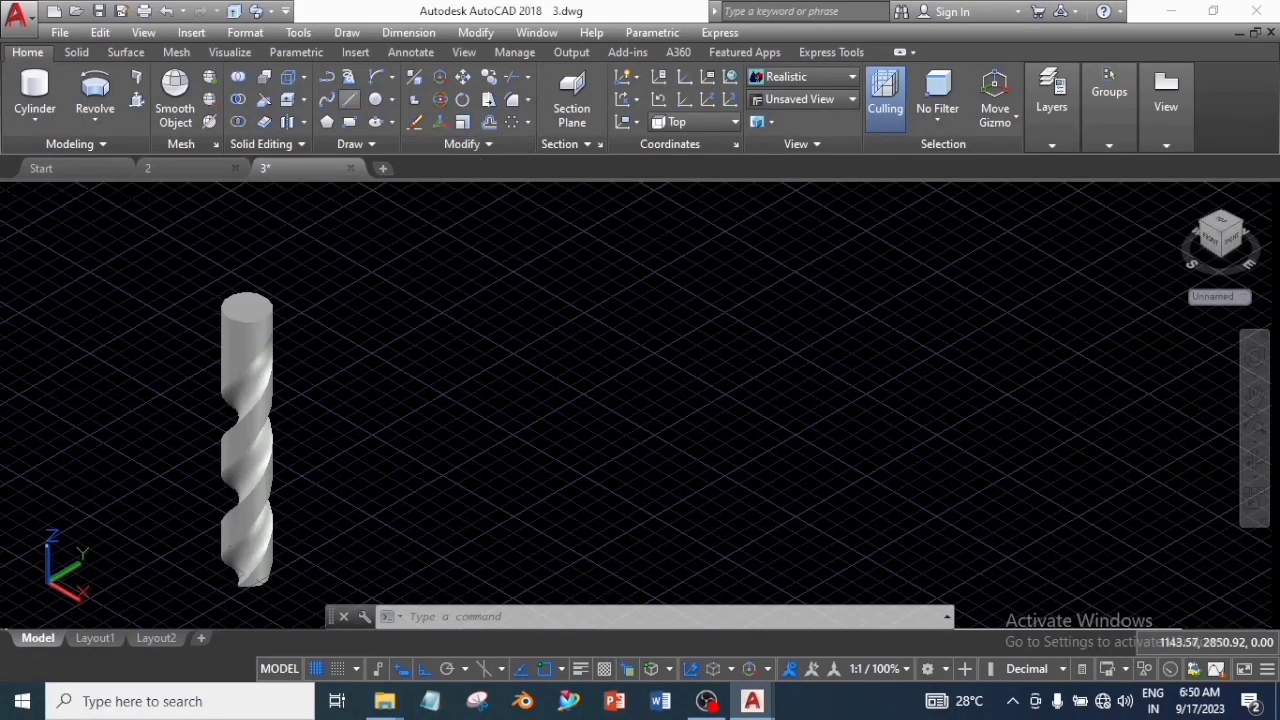
# - Draw a 12-unit line along the Y direction in the empty space beside the drill body
pyautogui.write('l')
pyautogui.press('Return')
pyautogui.click(356, 308)
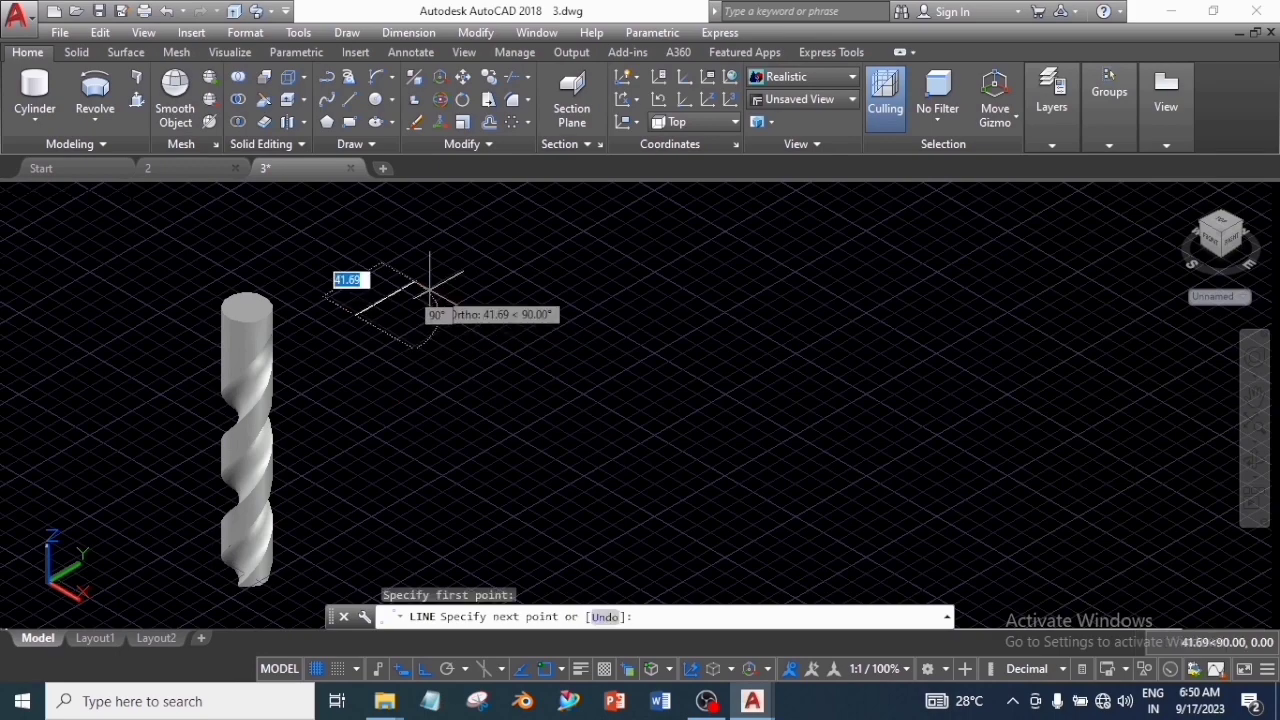
pyautogui.write('12')
pyautogui.press('Return')
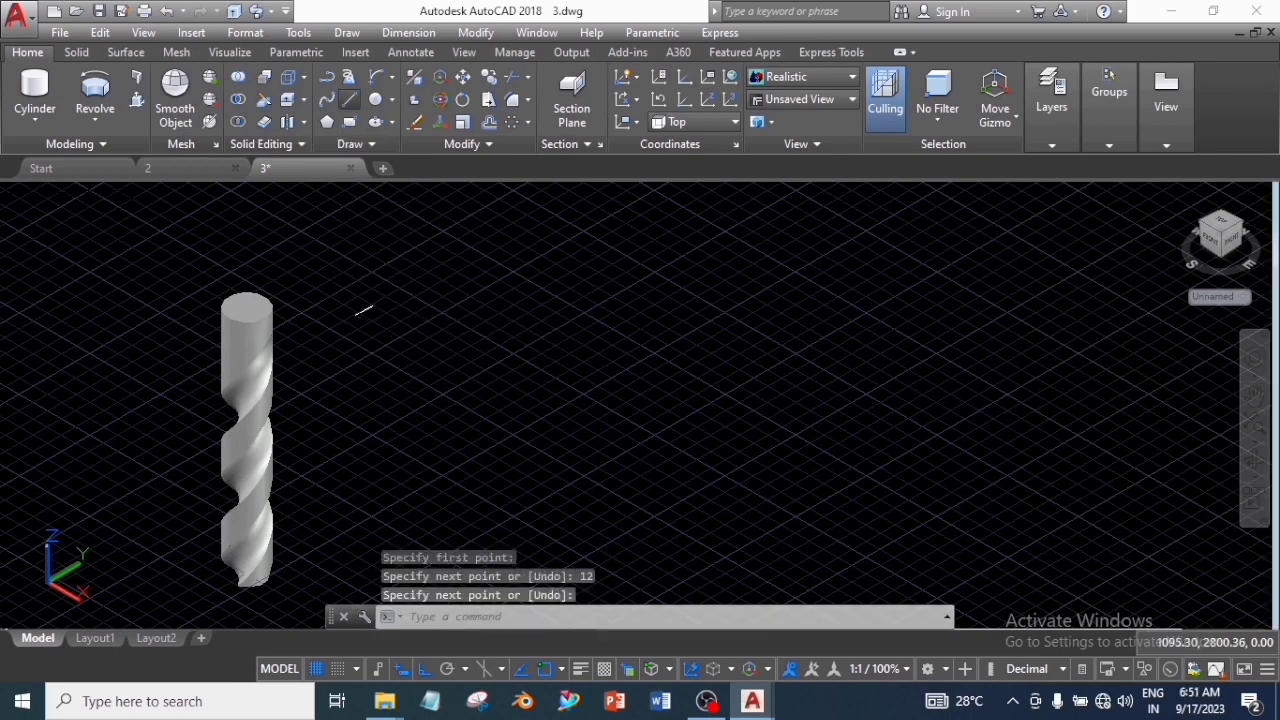
pyautogui.press('Return')
pyautogui.press('Return')
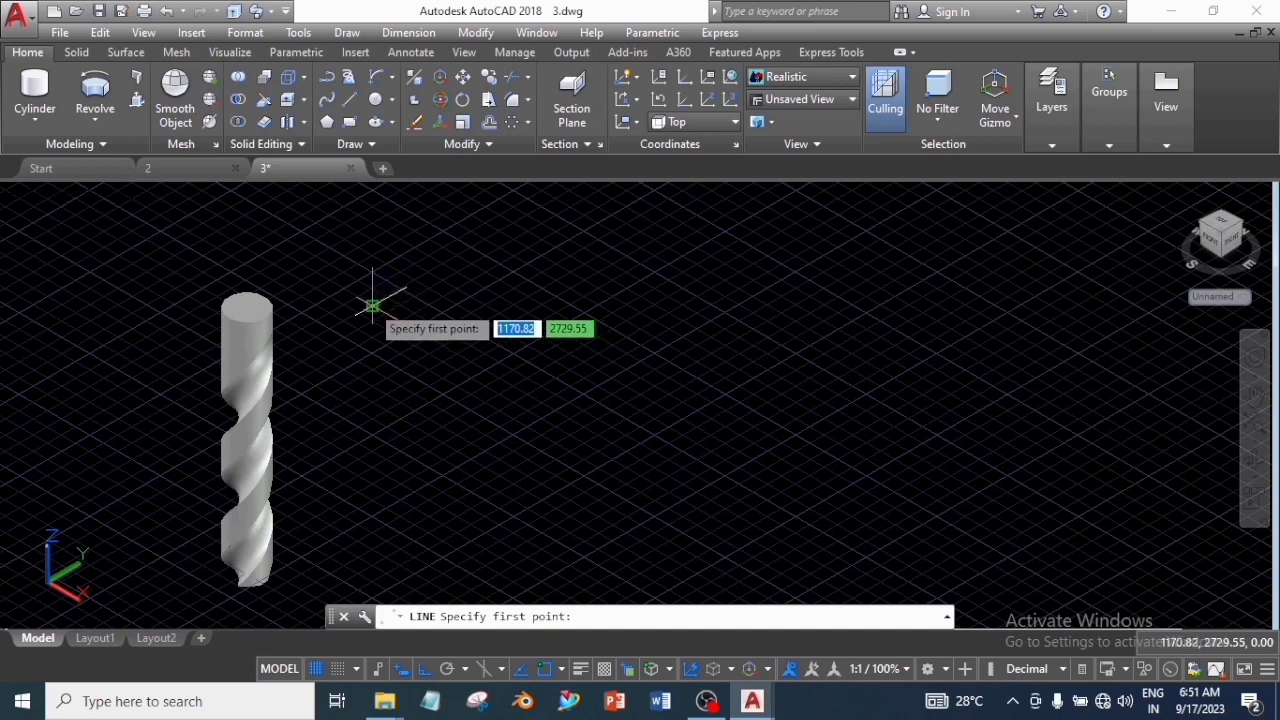
pyautogui.click(372, 306)
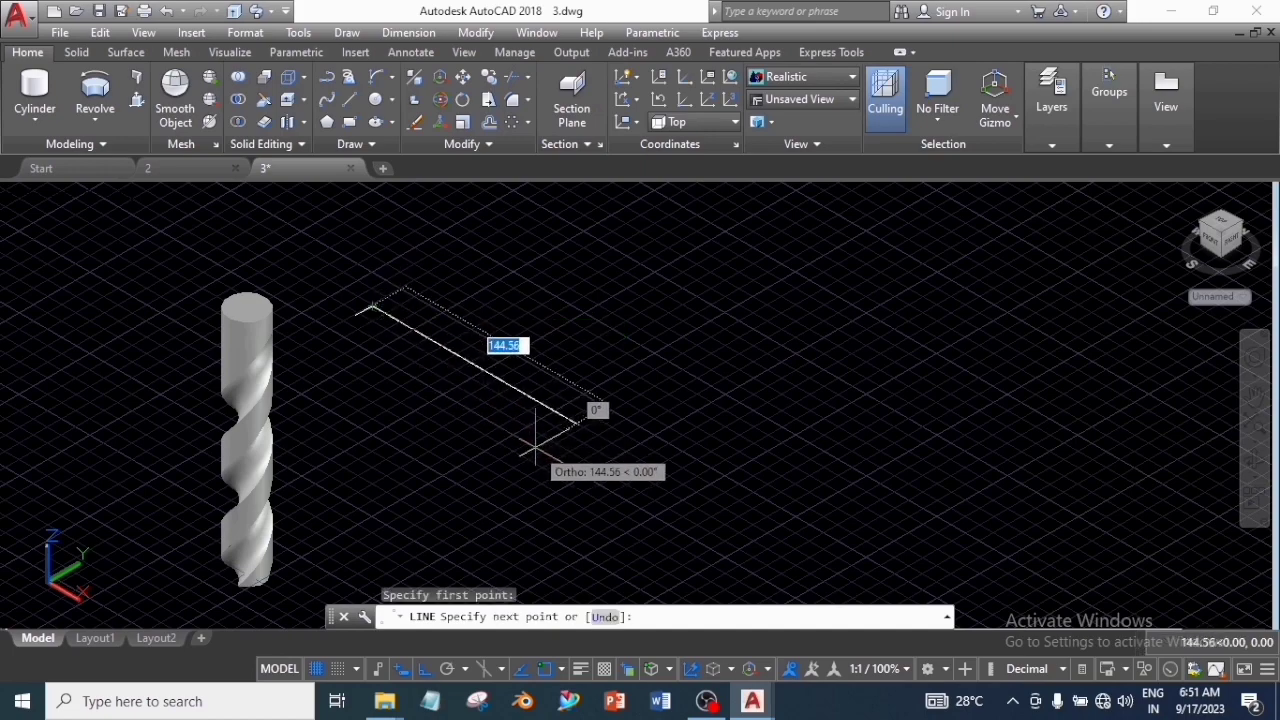
pyautogui.write('100')
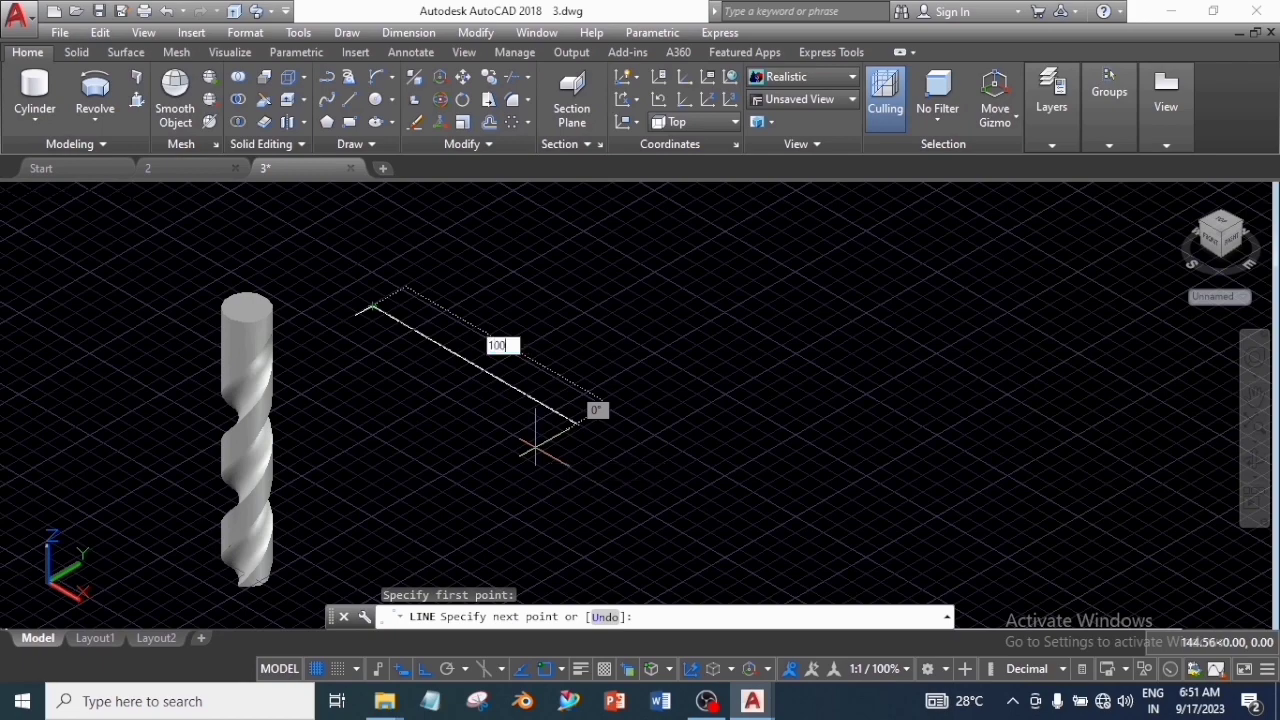
pyautogui.press('Tab')
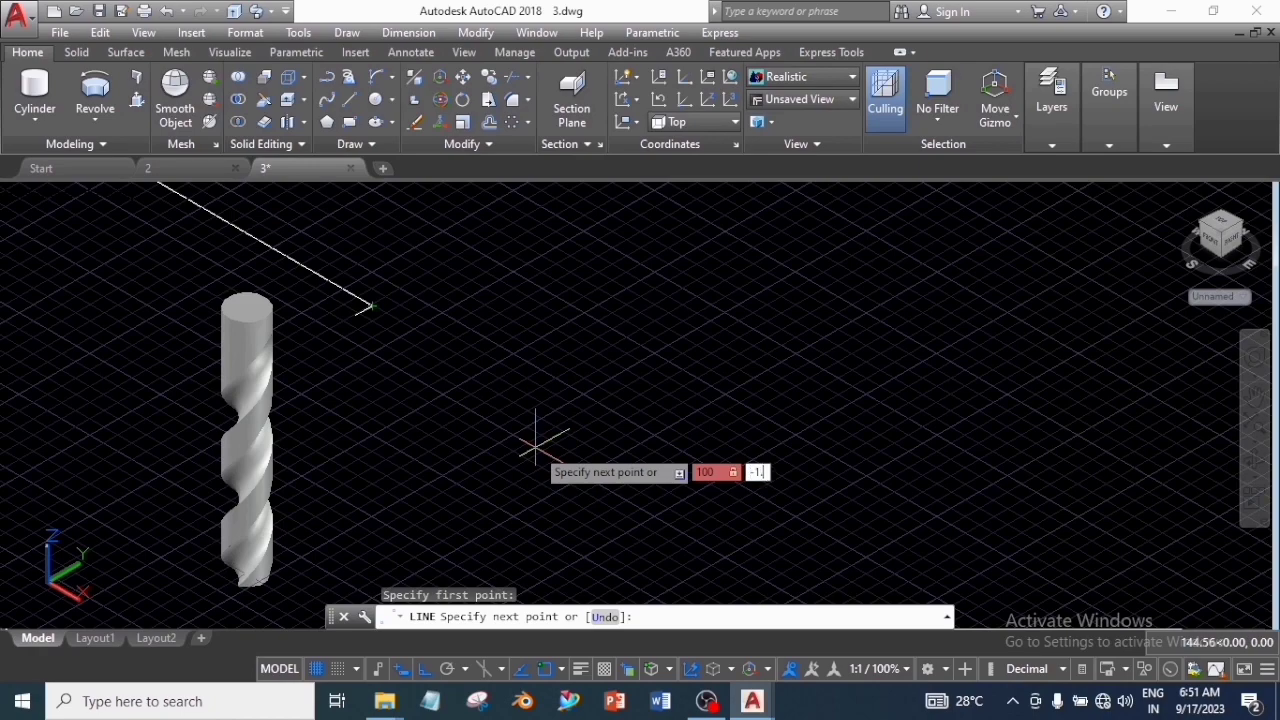
pyautogui.write('-1.50')
pyautogui.press('Return')
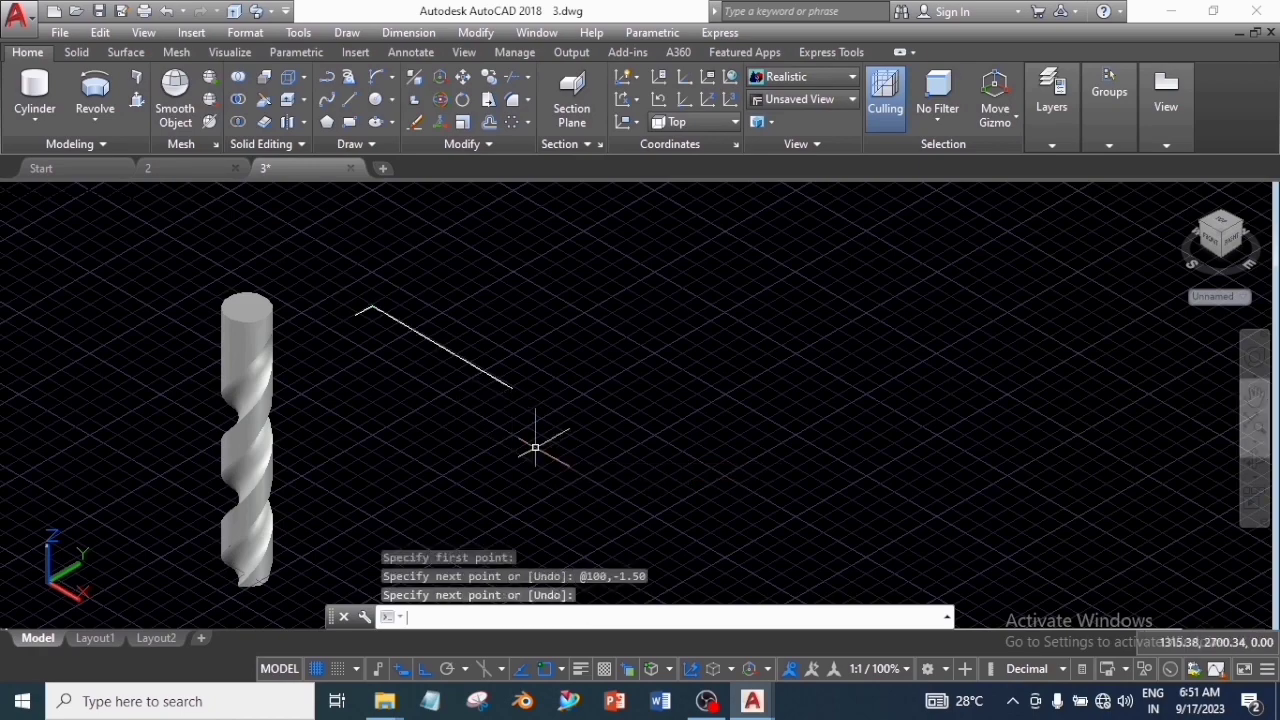
pyautogui.press('Return')
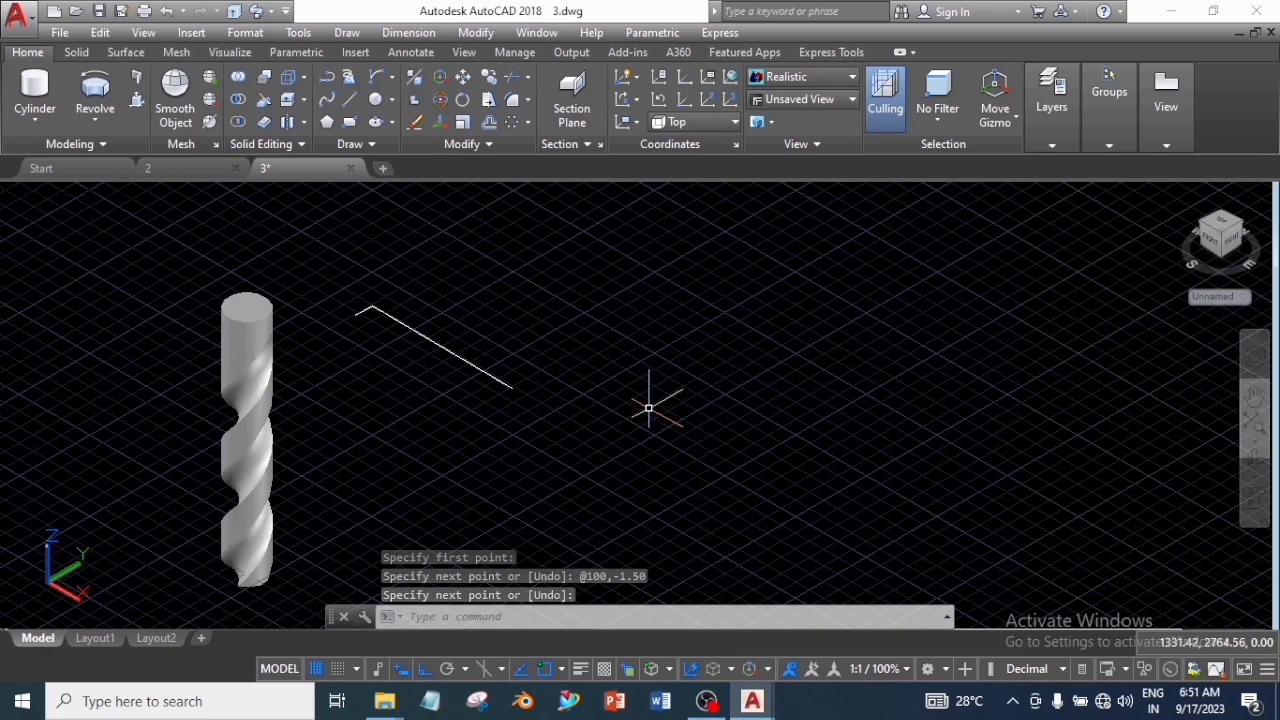
# - Draw a line about 133 units long in the X direction from the free end of the 12-unit line
pyautogui.scroll(2, 560, 425)
pyautogui.scroll(-2, 560, 425)
pyautogui.click(349, 99)
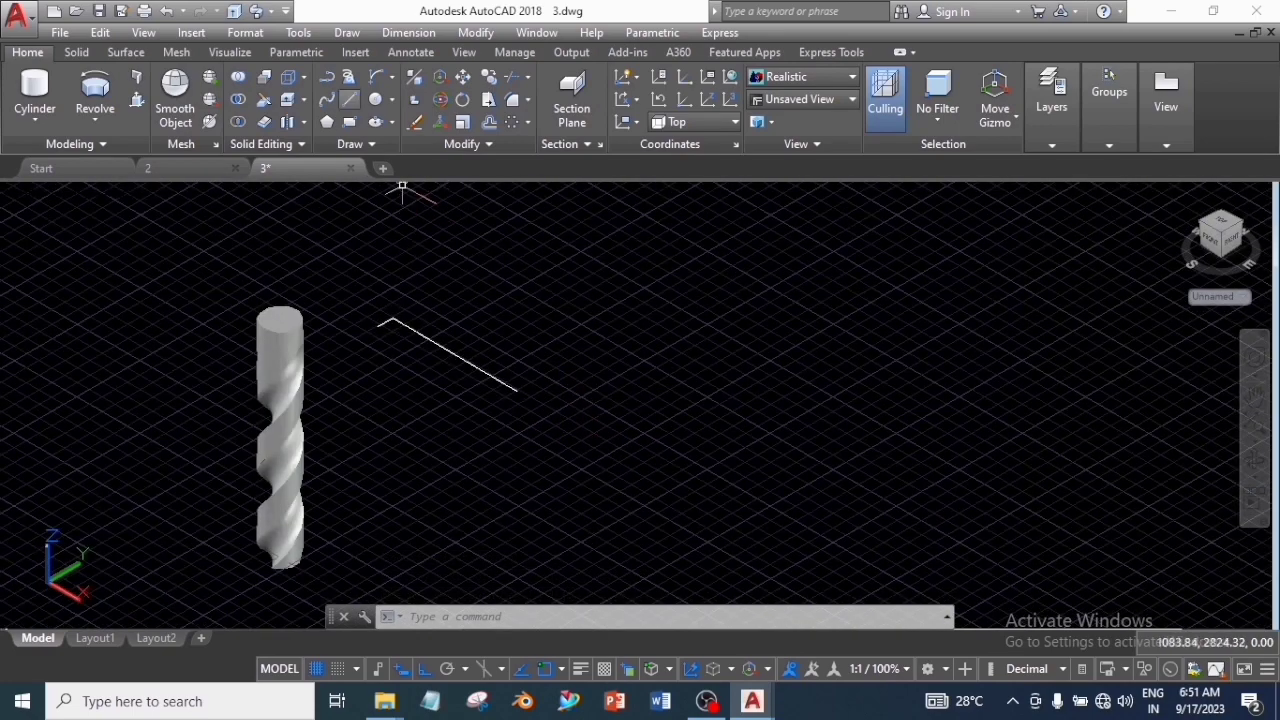
pyautogui.click(378, 327)
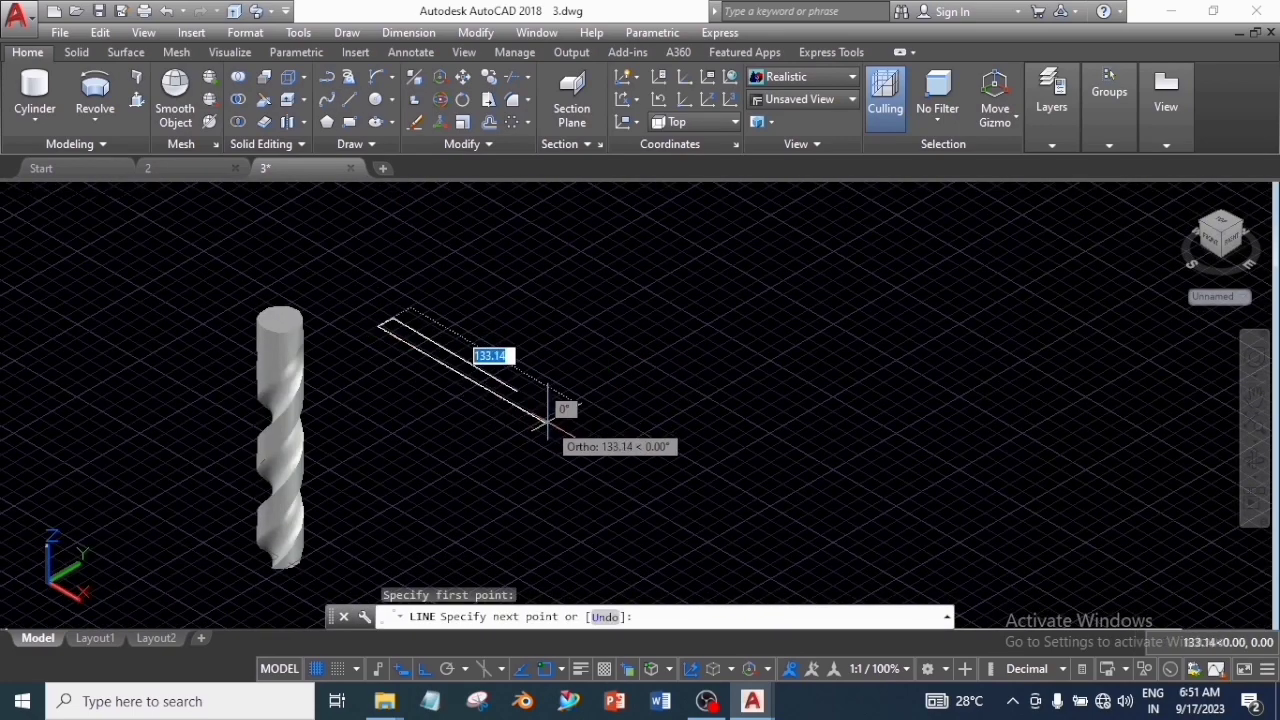
pyautogui.click(546, 422)
pyautogui.rightClick(546, 422)
pyautogui.click(565, 434)
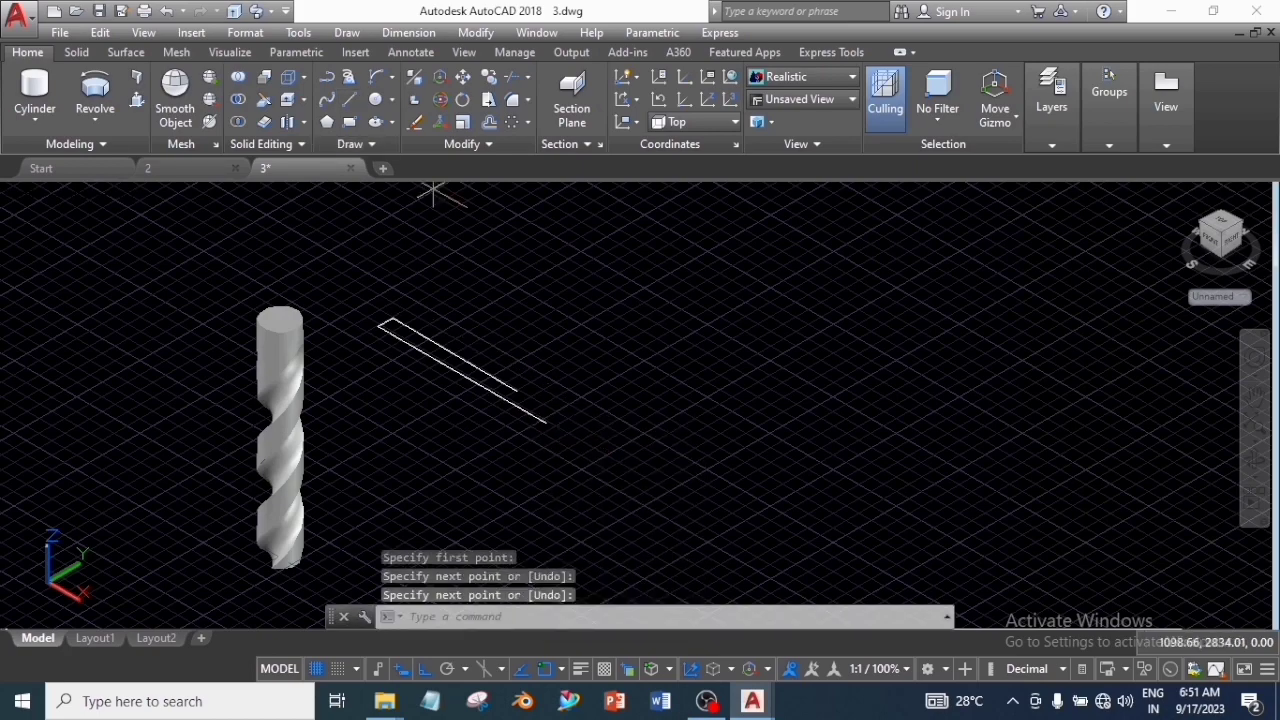
# - Draw a line from the end of the sloped line in the negative Y direction, crossing the long straight line
pyautogui.press('Return')
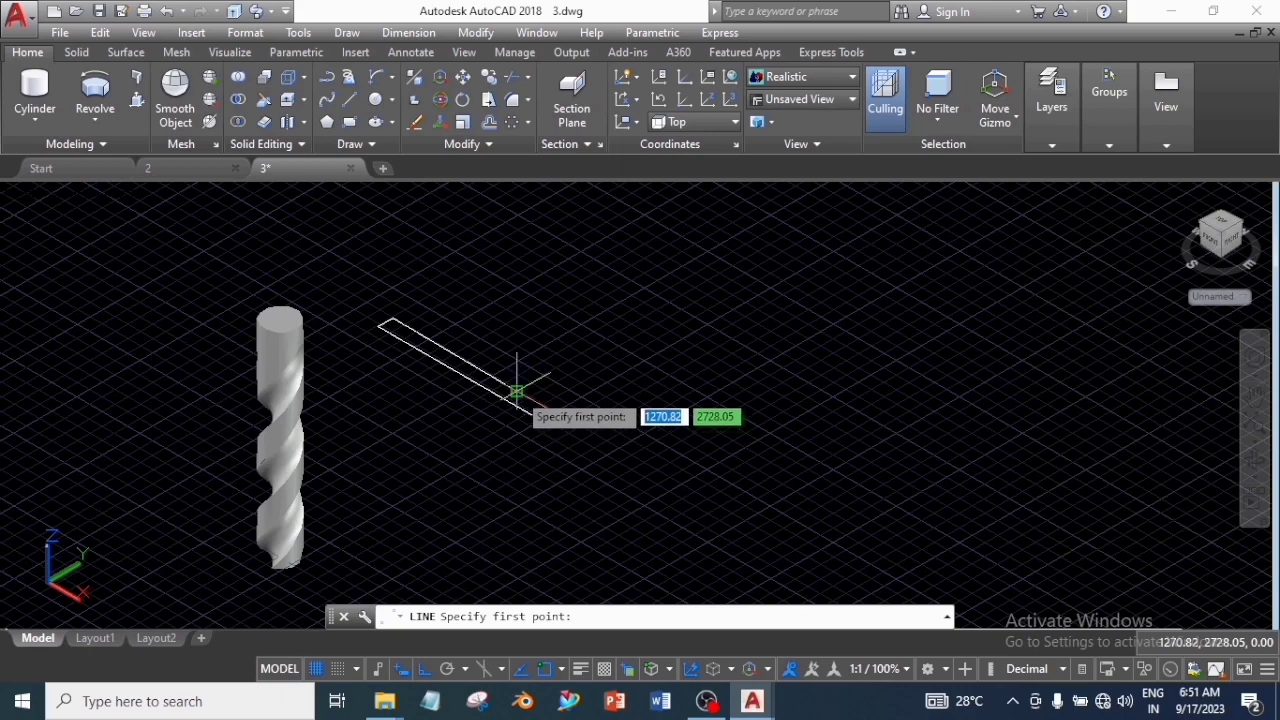
pyautogui.click(516, 391)
pyautogui.rightClick(450, 430)
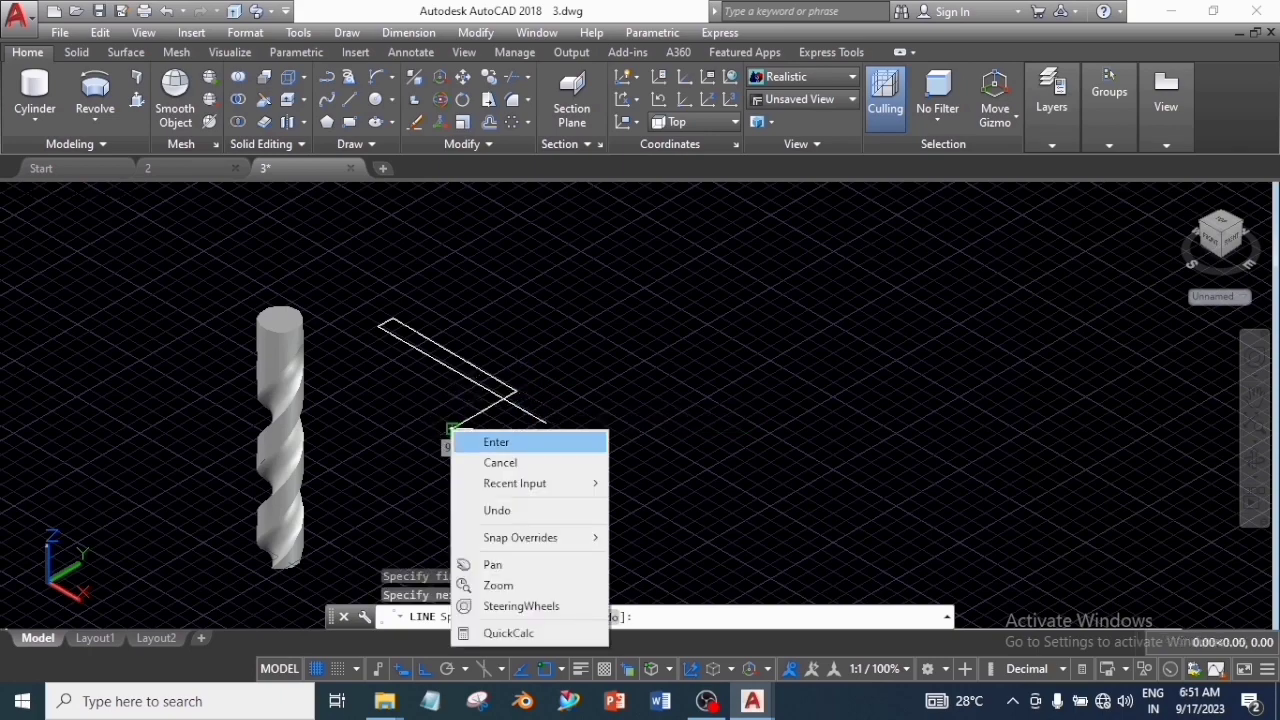
pyautogui.click(492, 441)
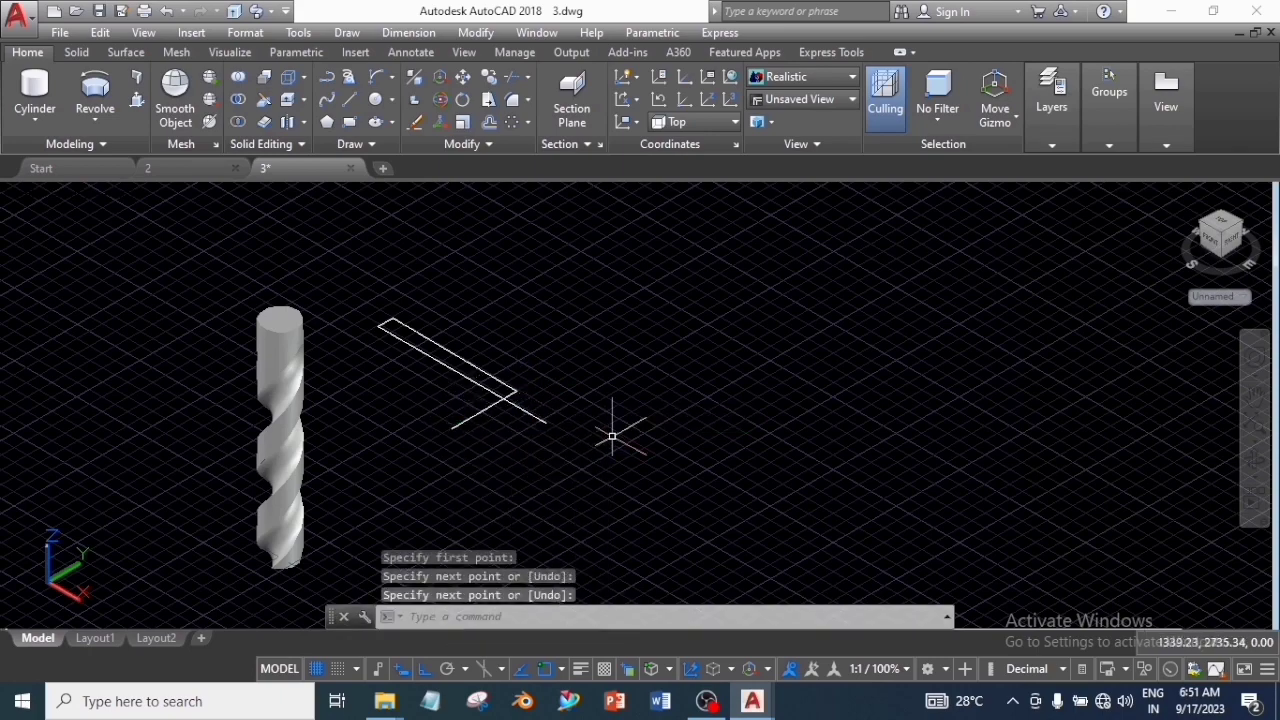
# - Trim the two overhanging line ends beyond their crossing to close the tapered profile
pyautogui.write('tr')
pyautogui.press('Return')
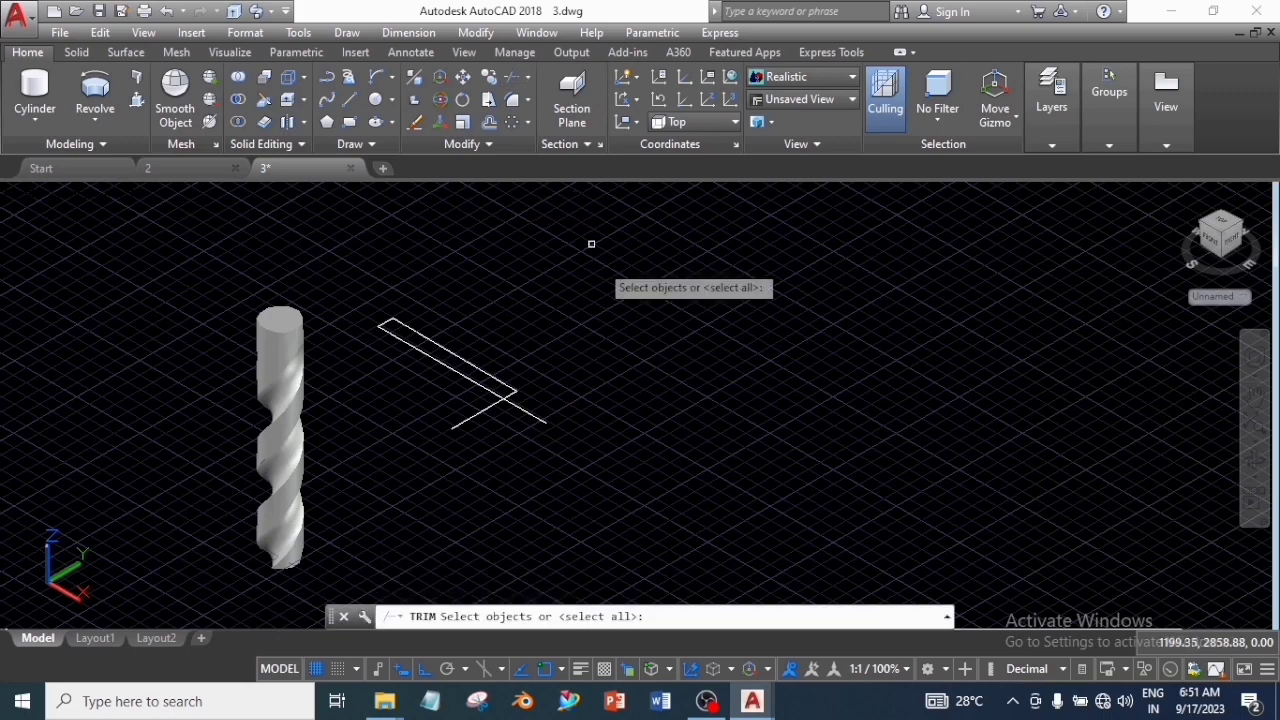
pyautogui.press('Return')
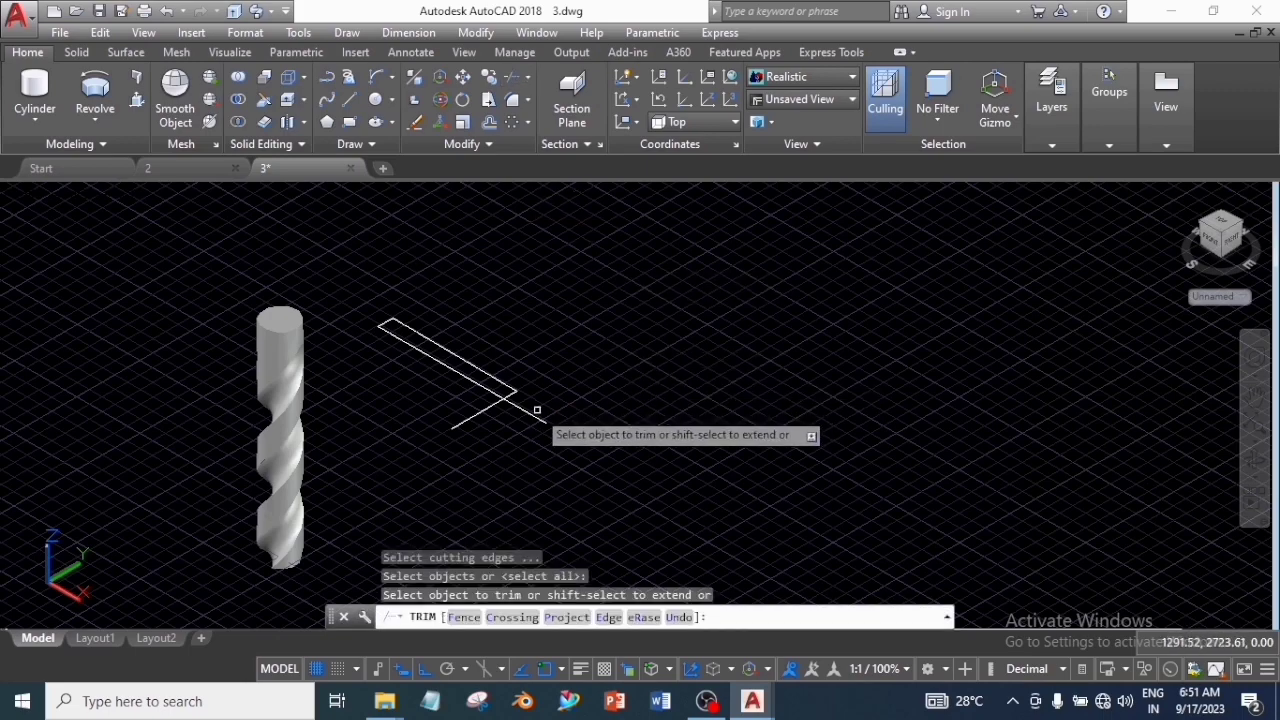
pyautogui.click(500, 405)
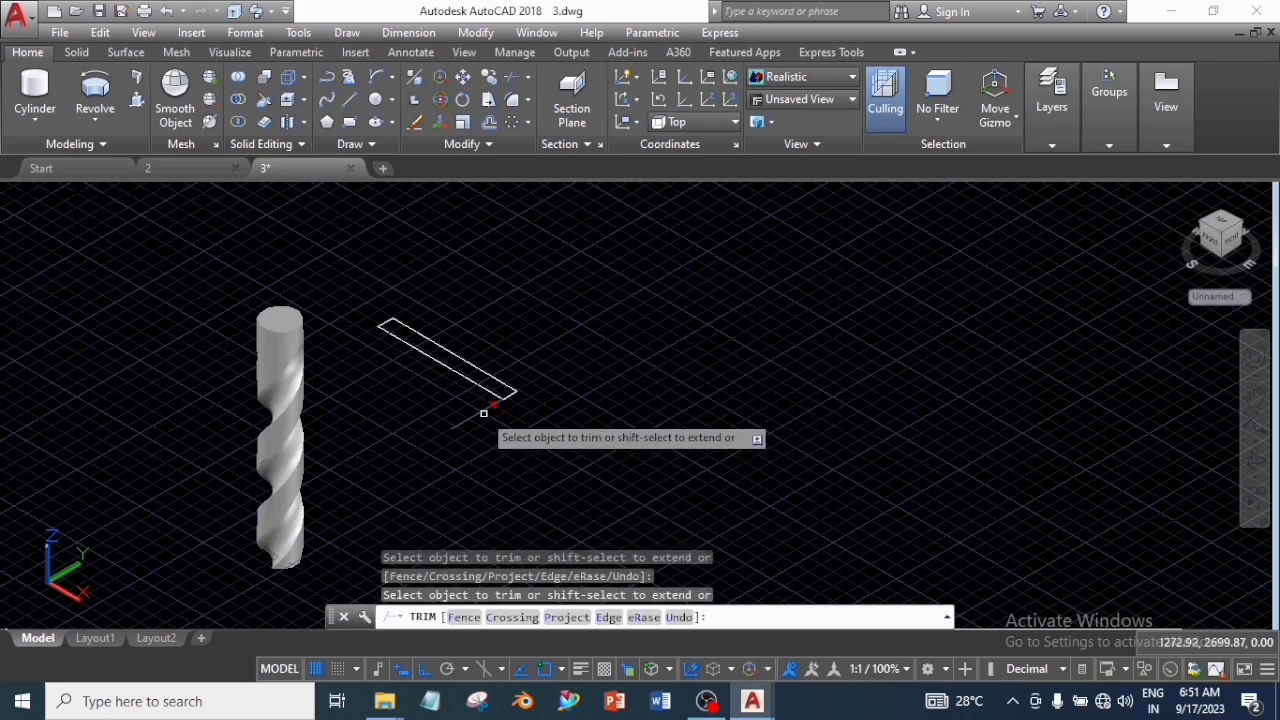
pyautogui.scroll(3, 594, 423)
pyautogui.moveTo(594, 423); pyautogui.dragTo(781, 467, button='middle')
pyautogui.press('Escape')
# - Join the four lines of the tapered profile into one polyline
pyautogui.click(293, 237)
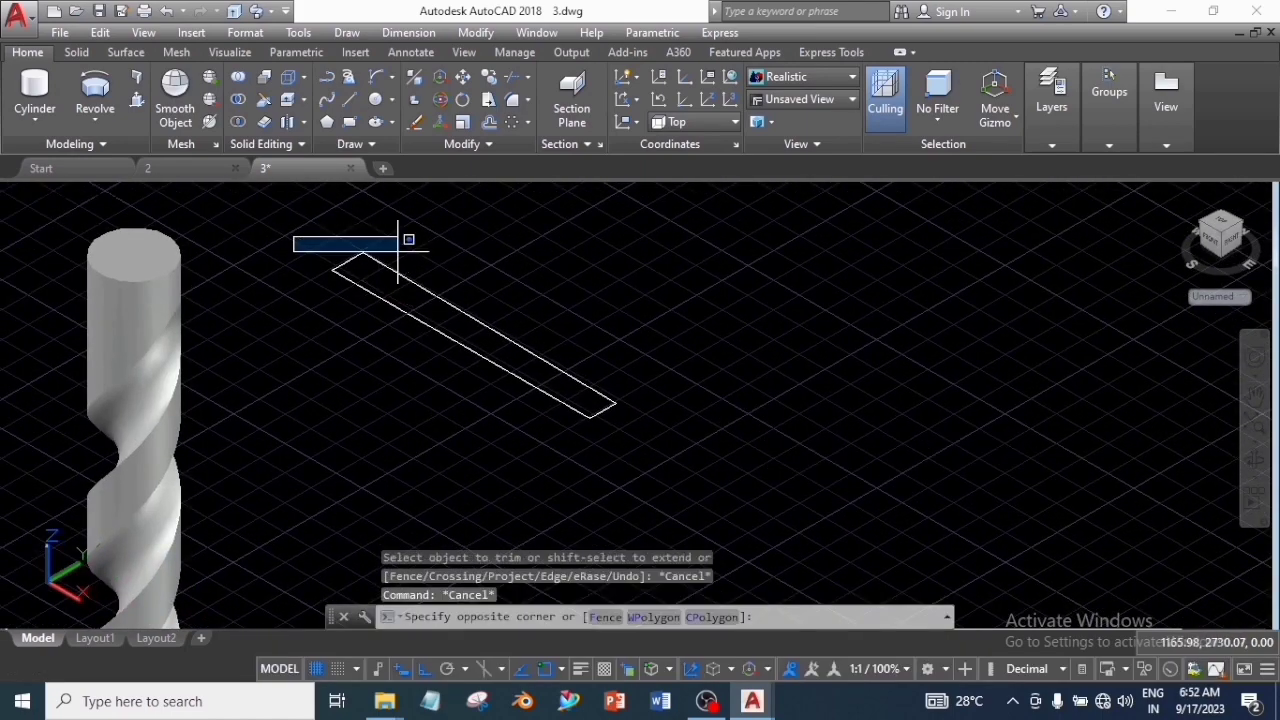
pyautogui.click(680, 464)
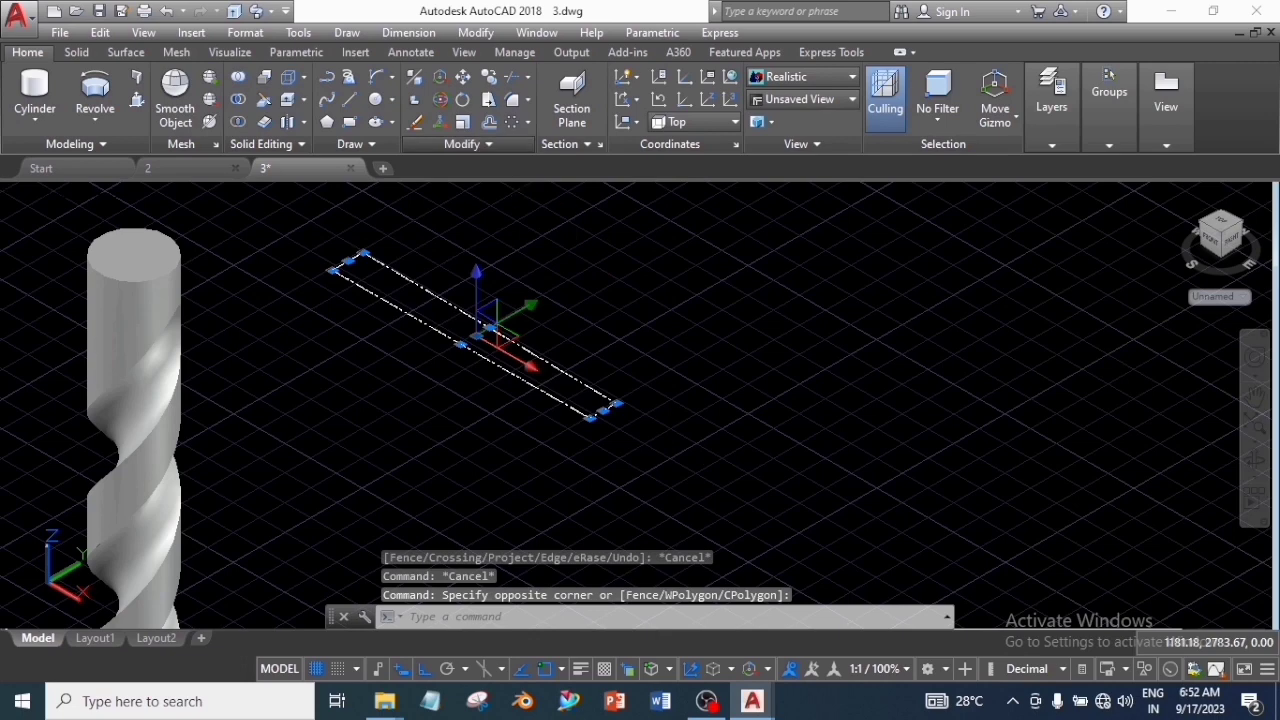
pyautogui.click(462, 144)
pyautogui.click(484, 189)
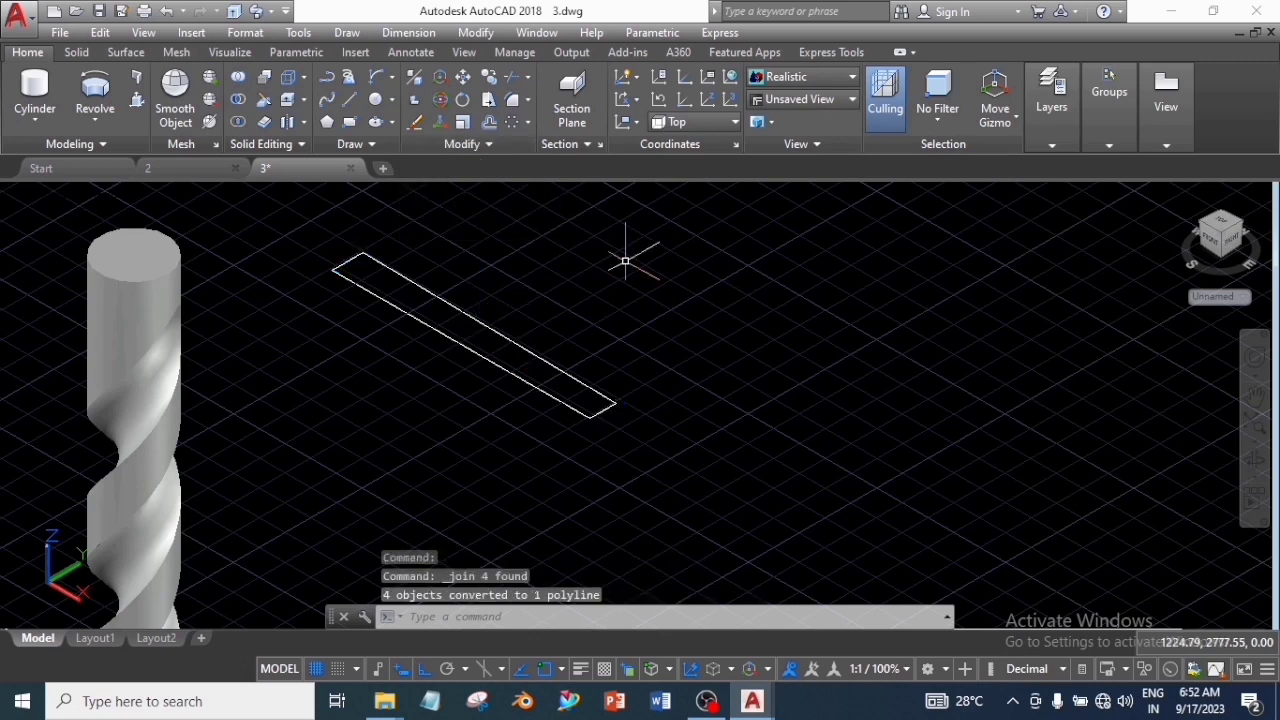
pyautogui.press('Escape')
# - Revolve the tapered profile 360 degrees about its long straight edge to form a solid shank
pyautogui.click(486, 328)
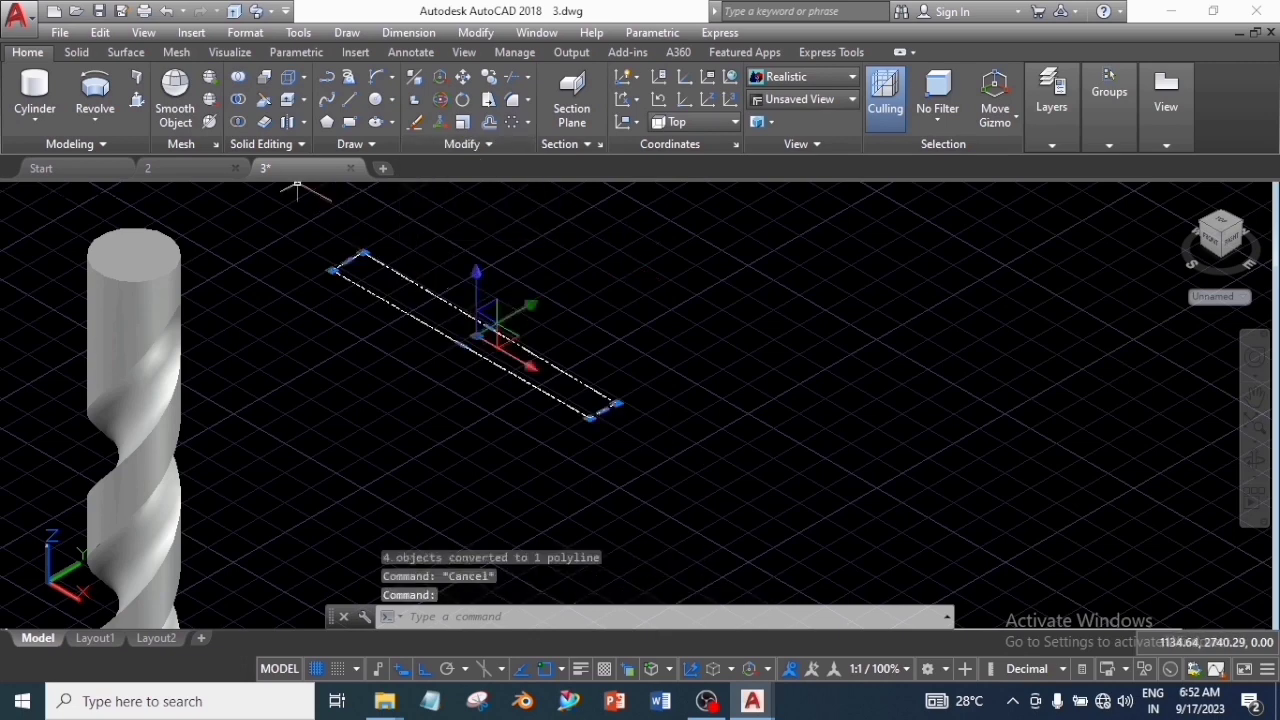
pyautogui.click(95, 95)
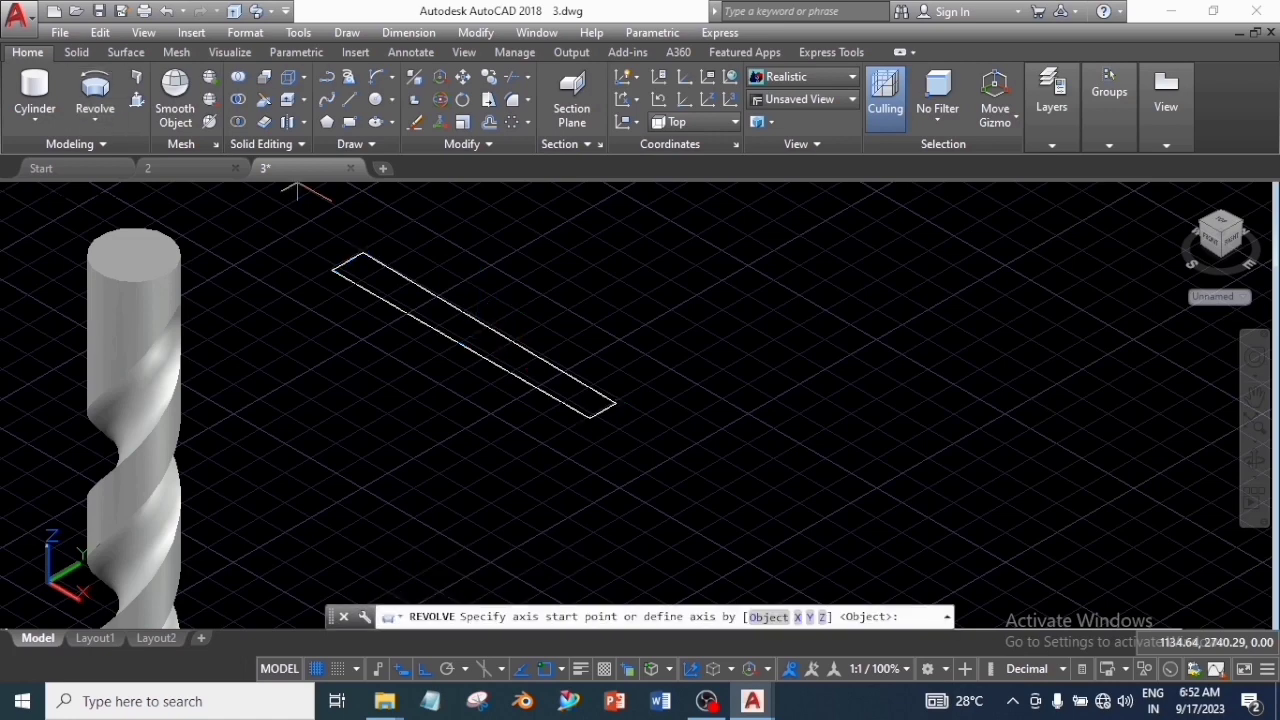
pyautogui.click(333, 270)
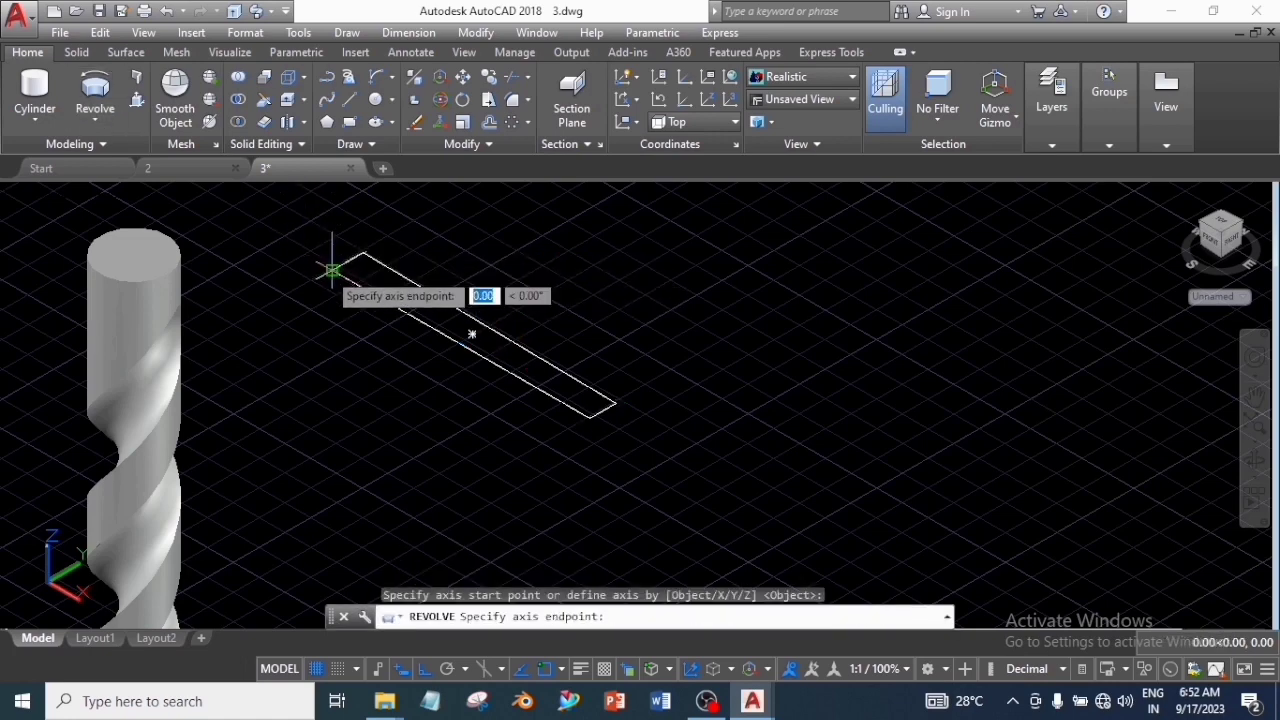
pyautogui.click(590, 418)
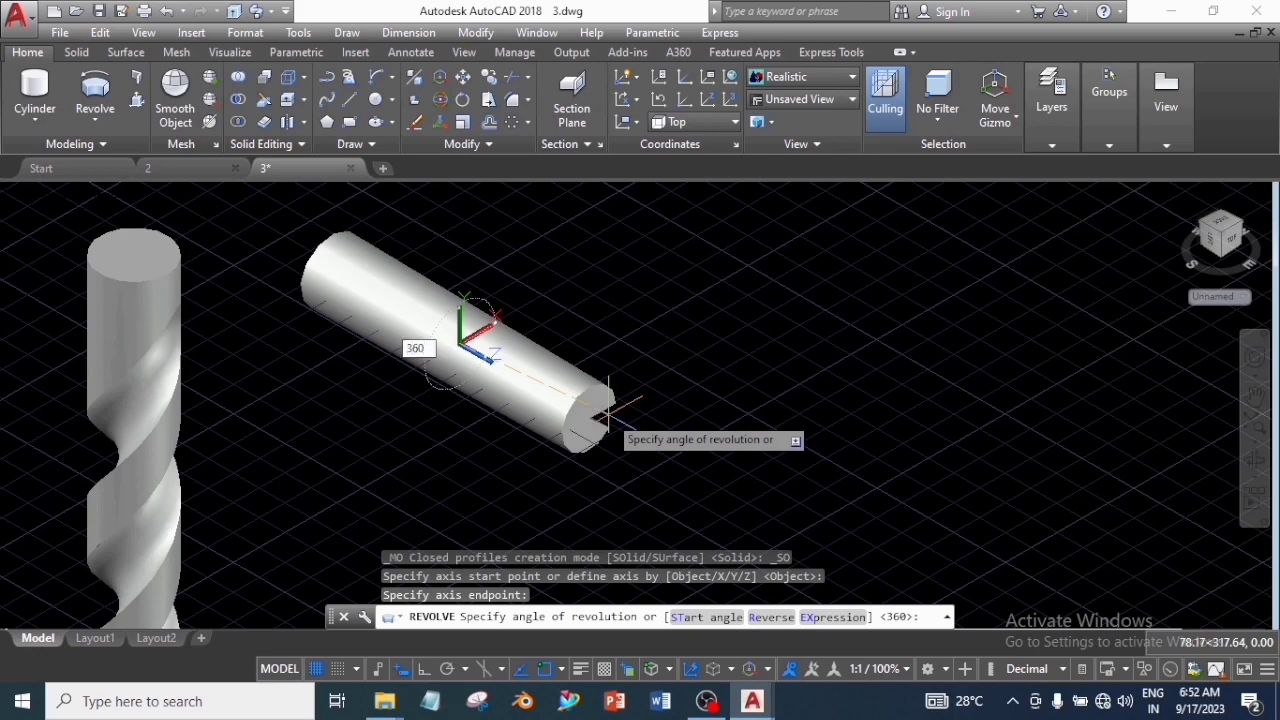
pyautogui.press('Return')
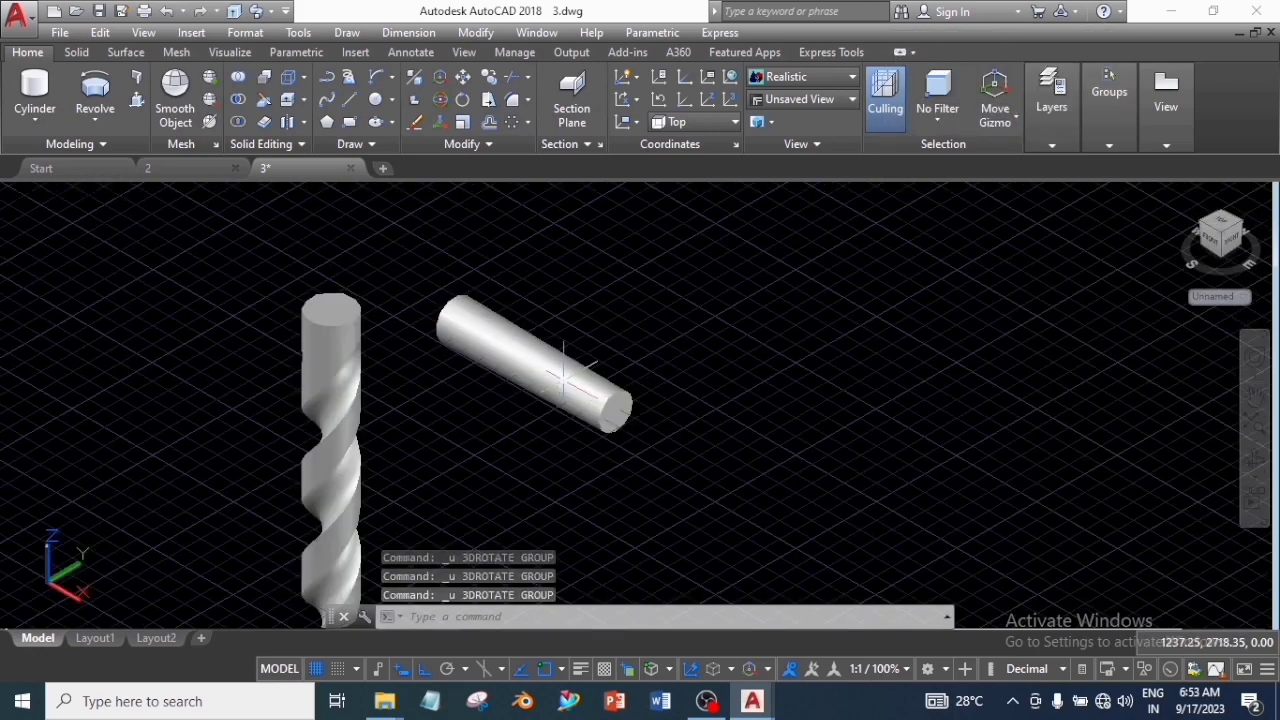
# - Rotate the tapered solid 90 degrees about the Y axis with 3D Rotate so that it stands upright
pyautogui.click(564, 368)
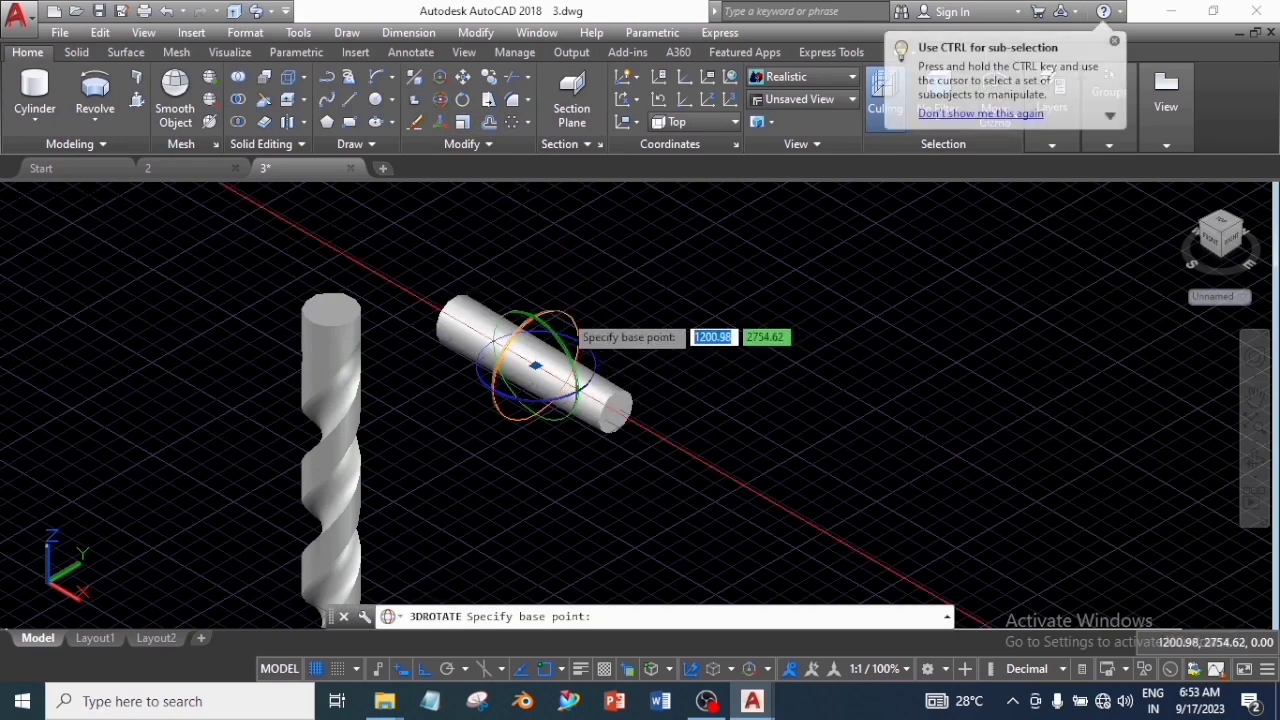
pyautogui.click(535, 366)
pyautogui.click(566, 322)
pyautogui.write('1')
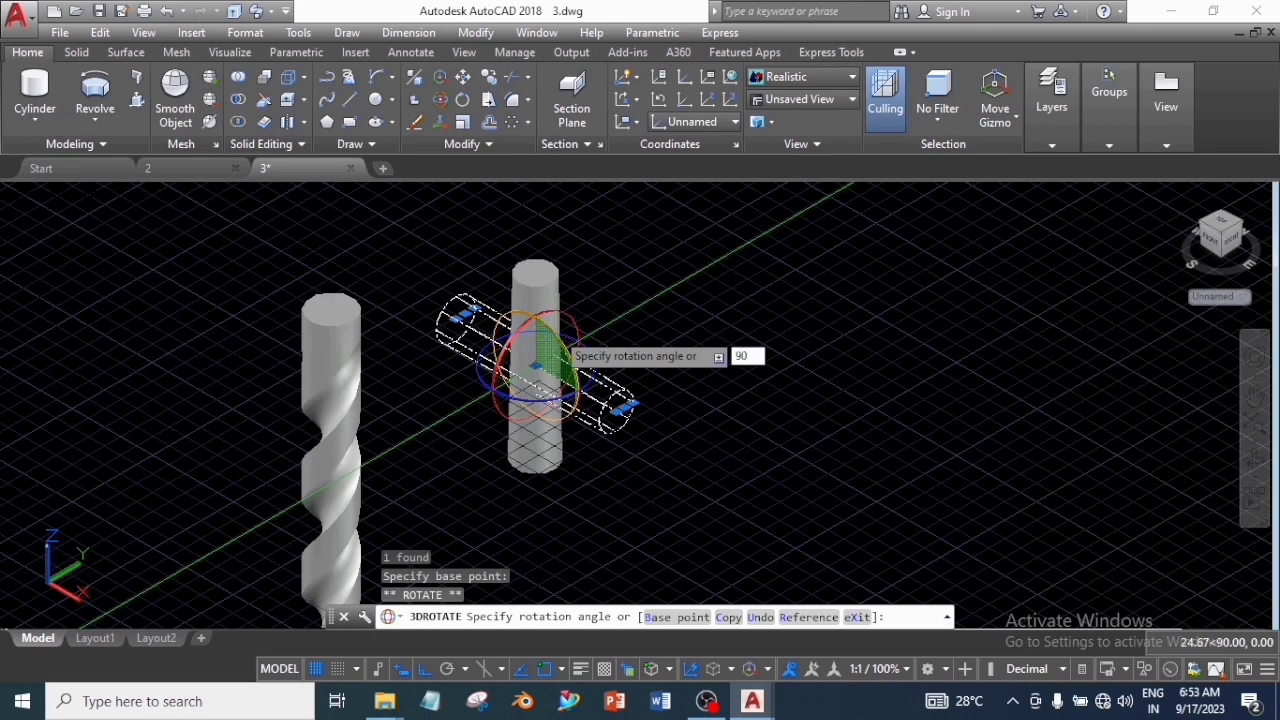
pyautogui.press('Return')
pyautogui.press('Escape')
# - Draw a circle with a radius of 1.0 at the centre of the tapered shank's upper end face
pyautogui.scroll(3, 722, 320)
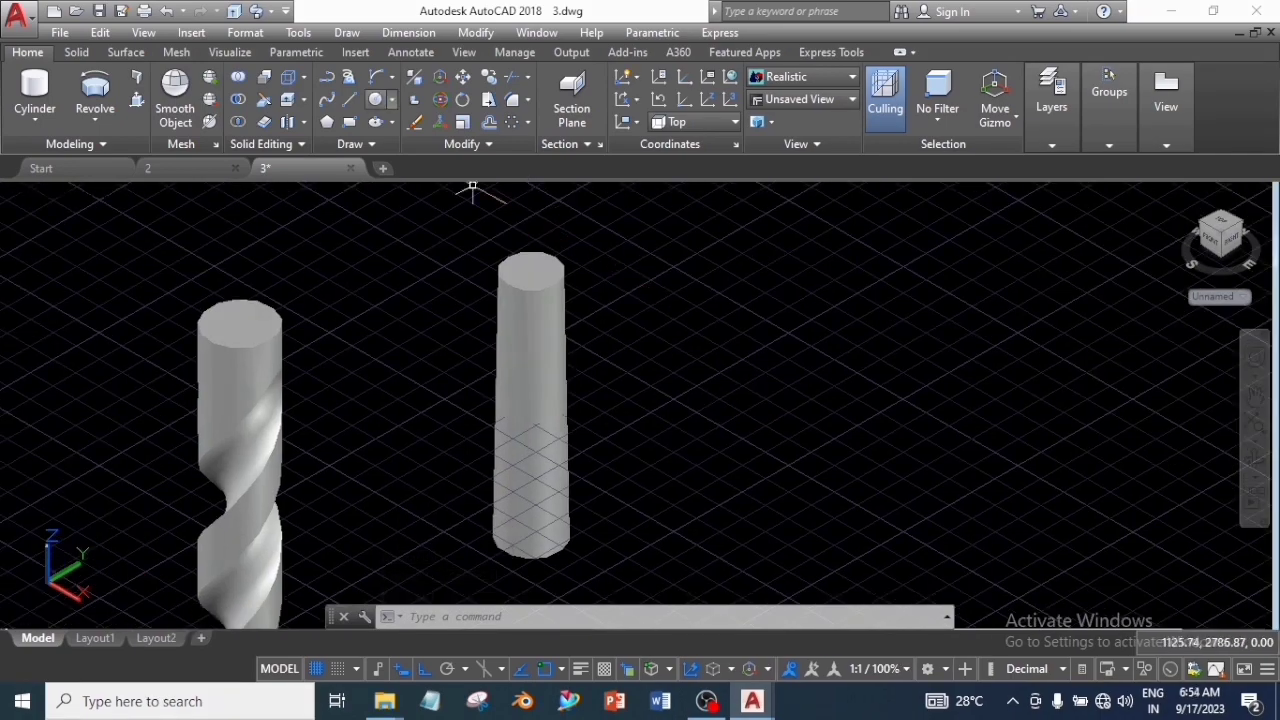
pyautogui.click(376, 99)
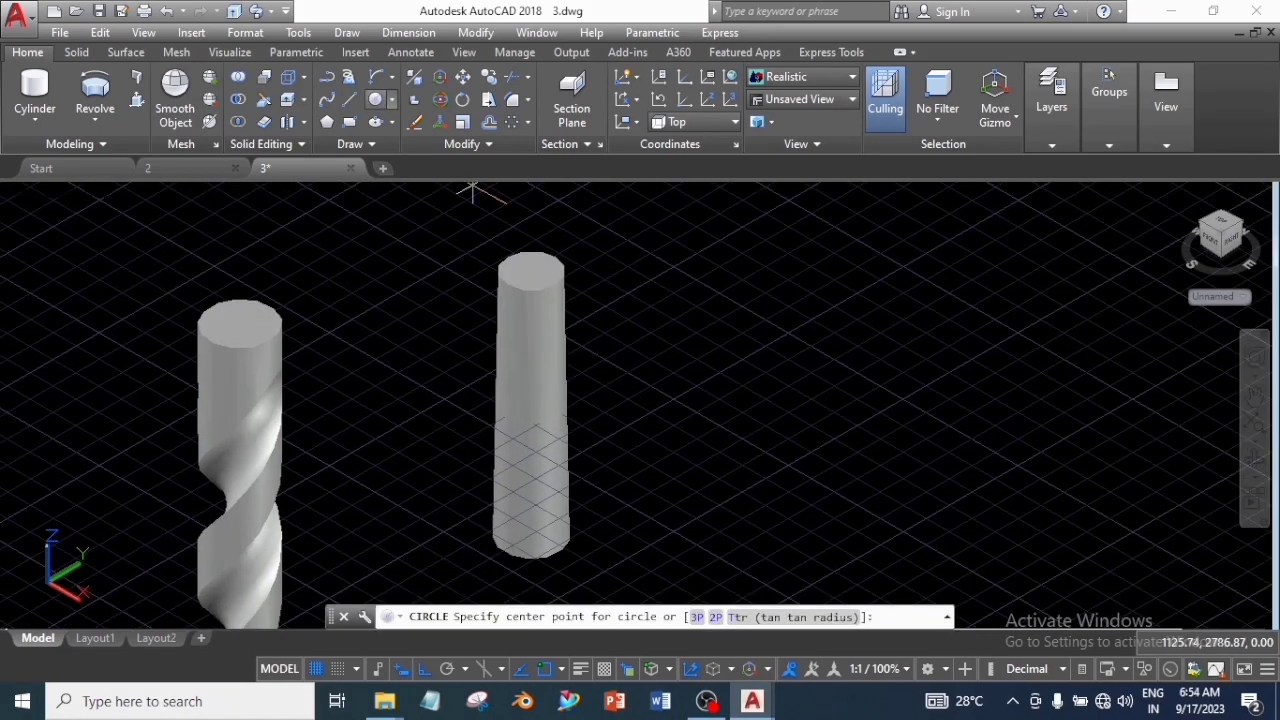
pyautogui.scroll(4, 628, 284)
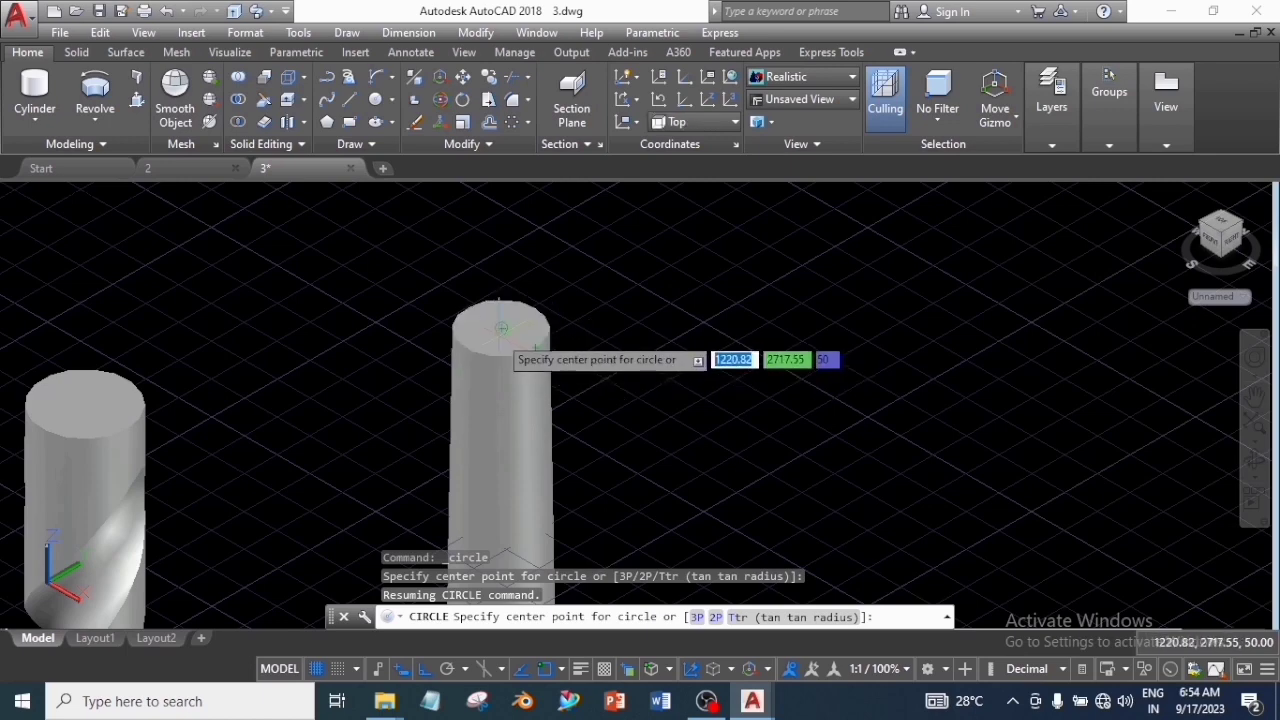
pyautogui.click(501, 328)
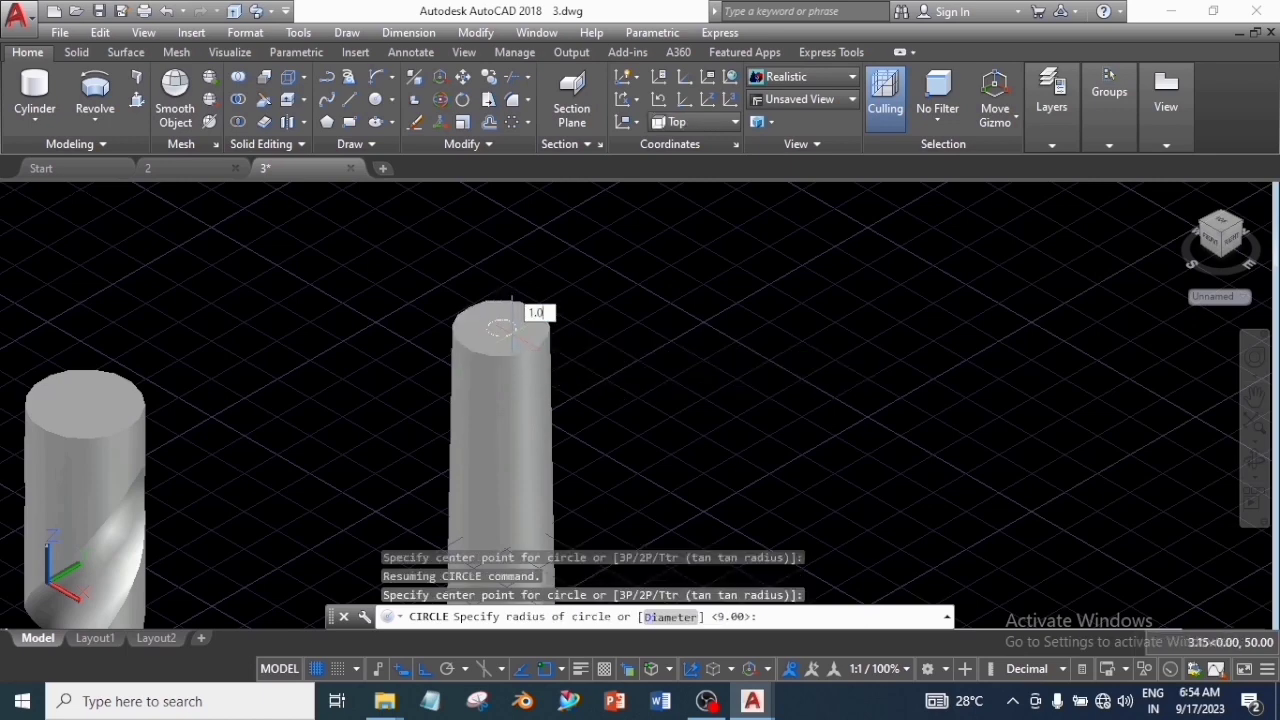
pyautogui.press('Return')
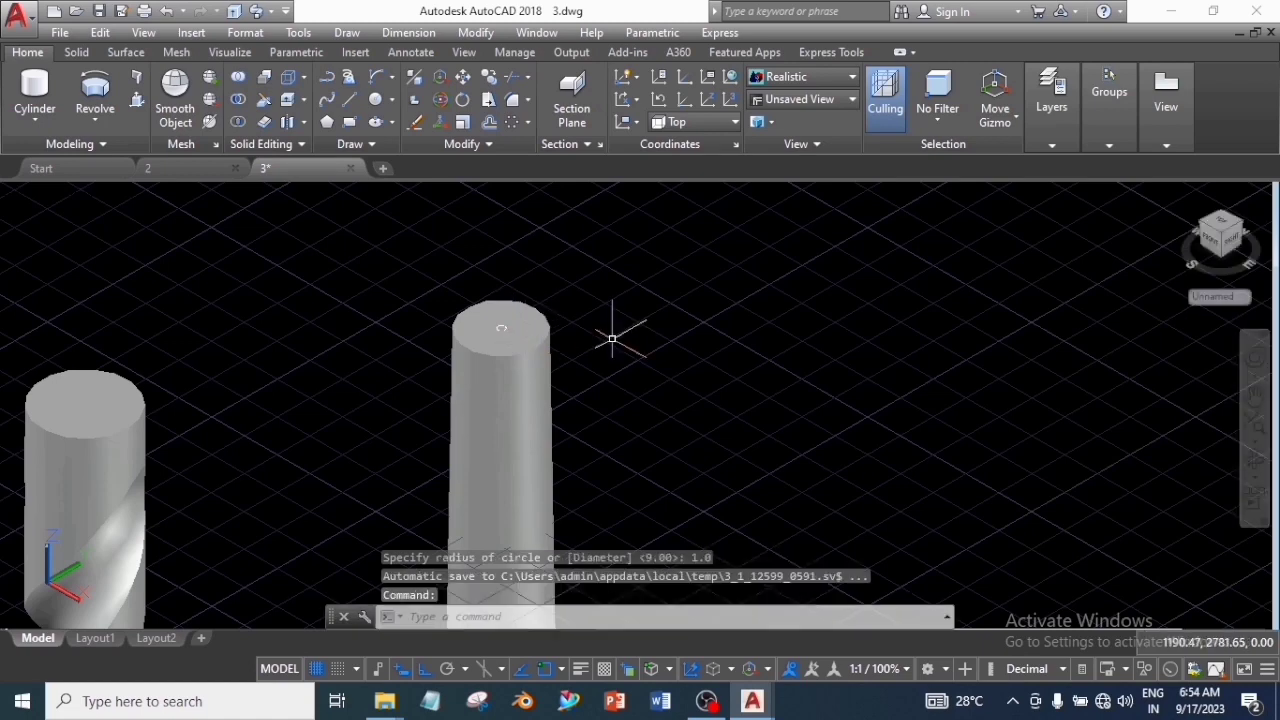
# - Presspull the small circle 5.0 units down into the shank to cut a centre hole
pyautogui.scroll(3, 614, 337)
pyautogui.moveTo(406, 229); pyautogui.dragTo(521, 237, button='middle')
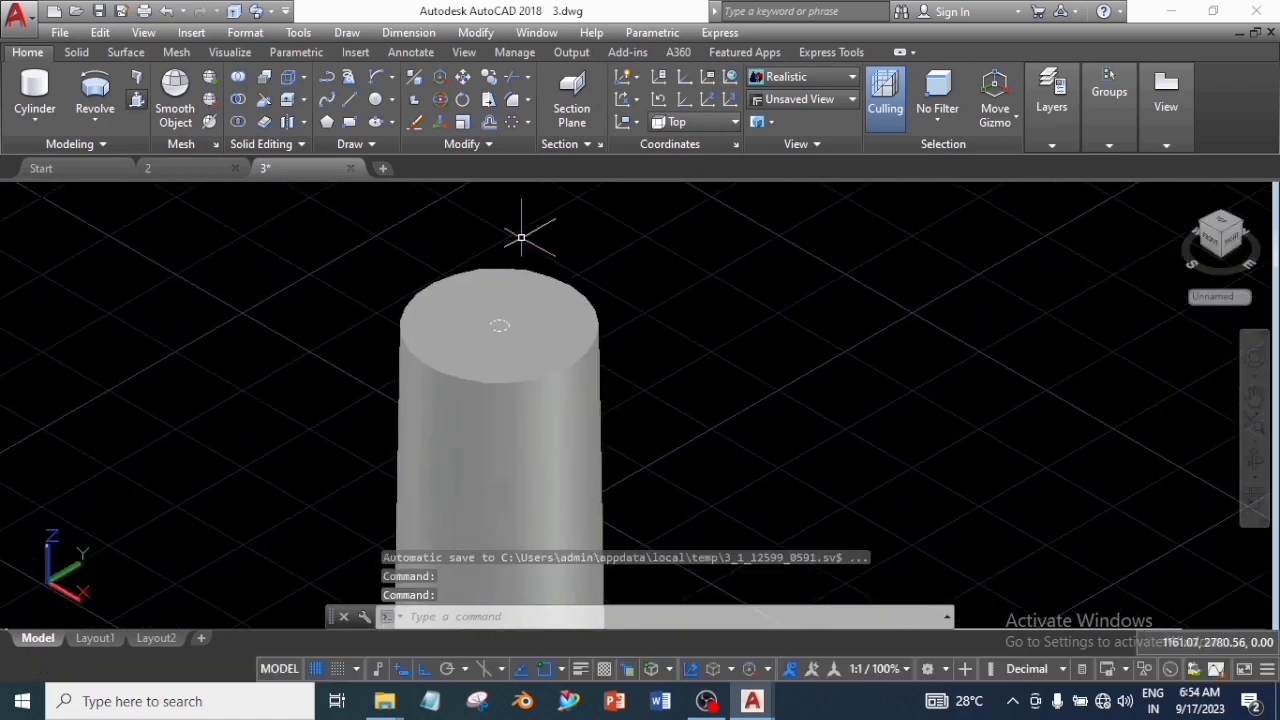
pyautogui.click(137, 99)
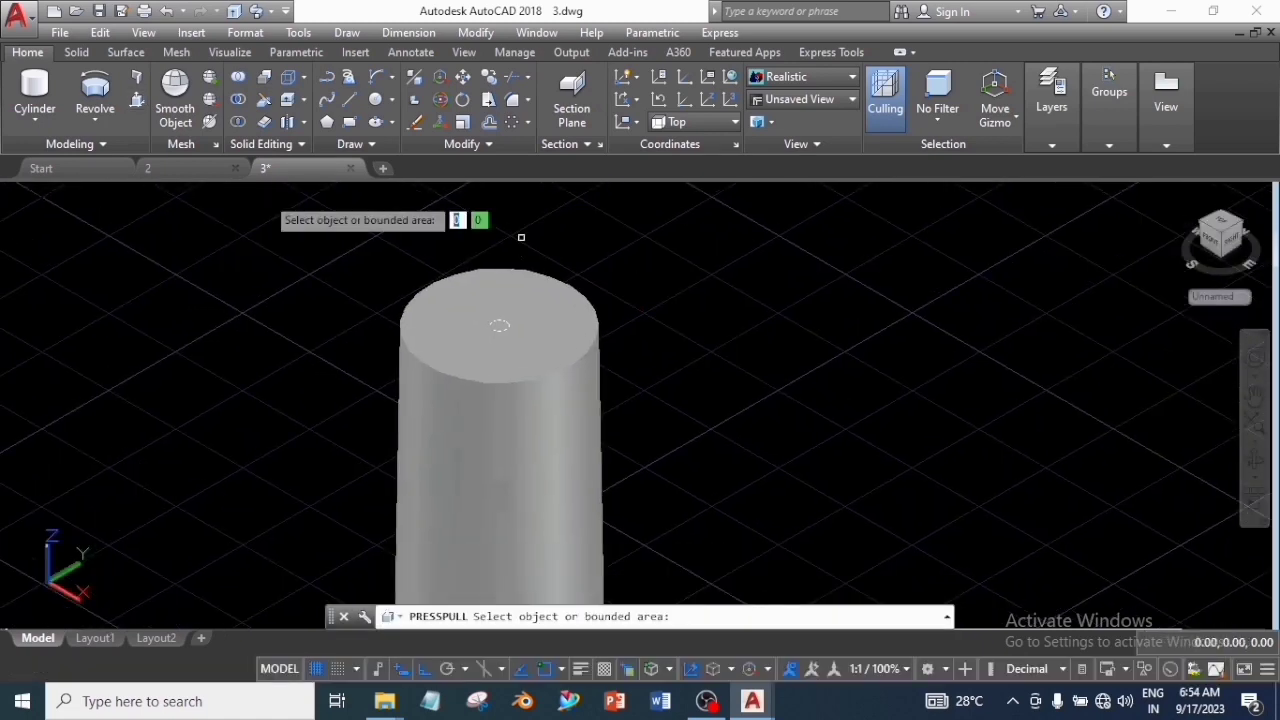
pyautogui.click(498, 325)
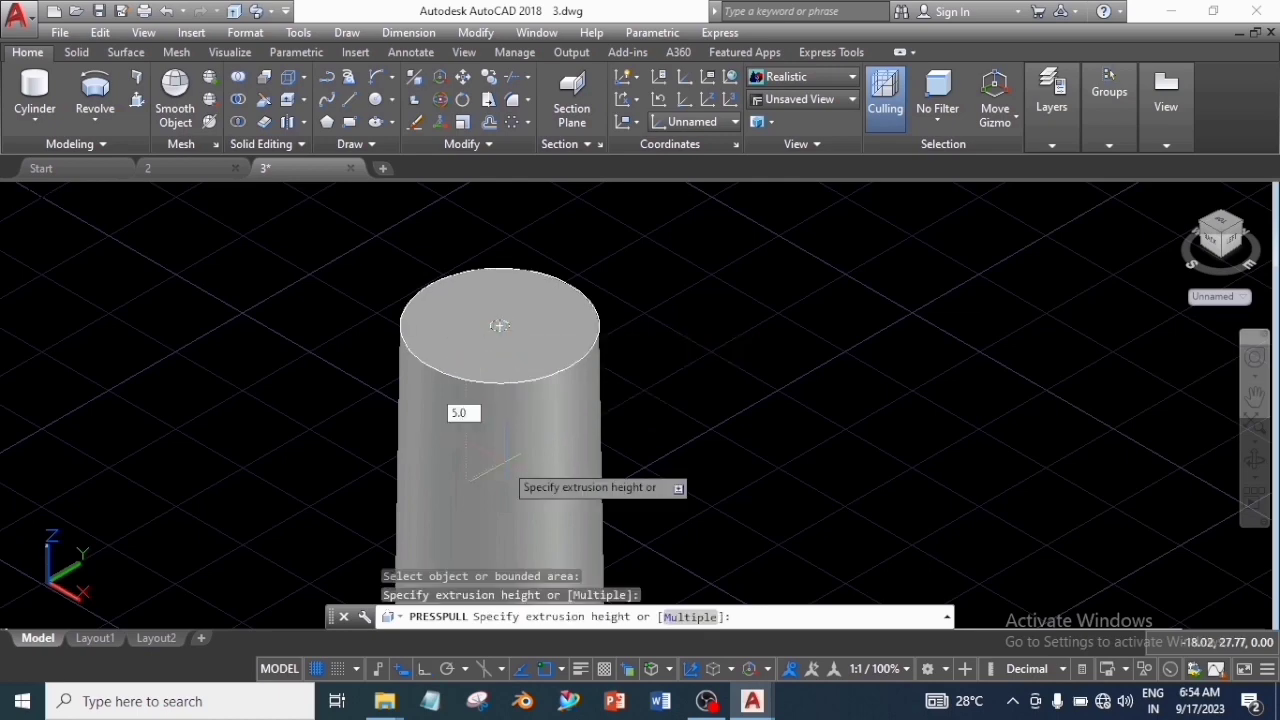
pyautogui.write('5.0')
pyautogui.press('Return')
pyautogui.press('Escape')
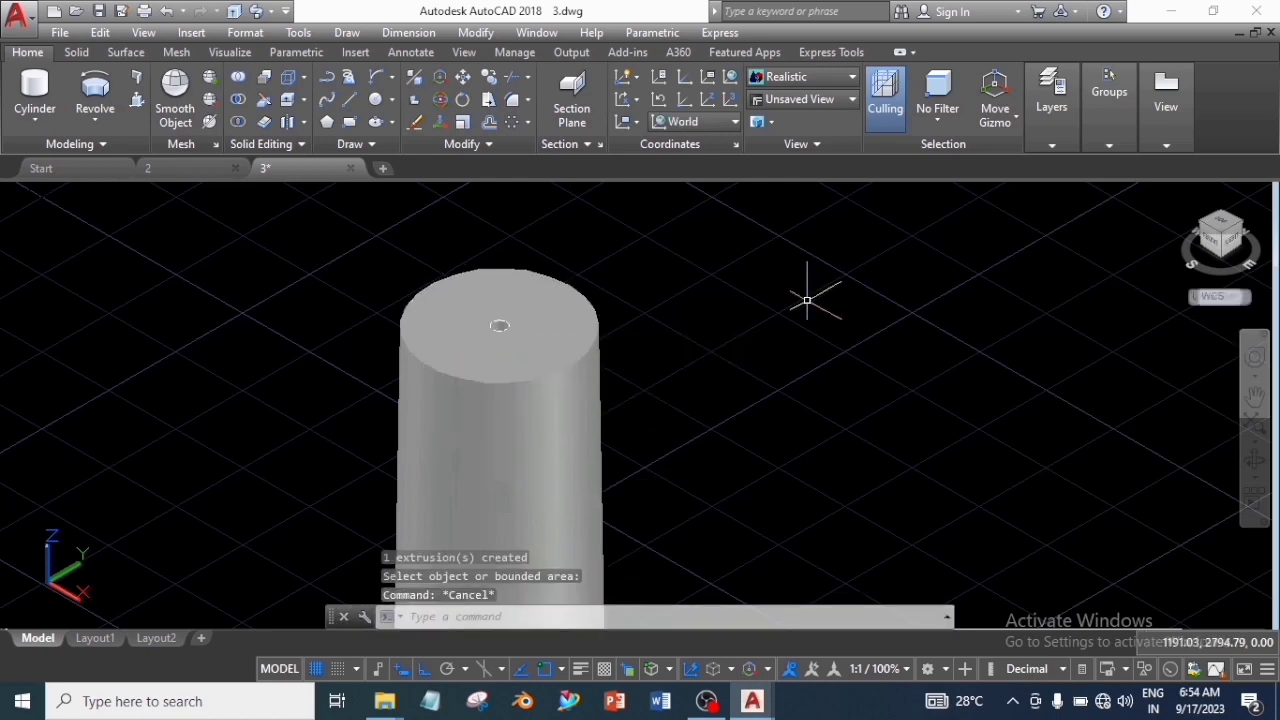
# - Erase the leftover circle around the centre hole on the shank's upper end face
pyautogui.scroll(2, 566, 305)
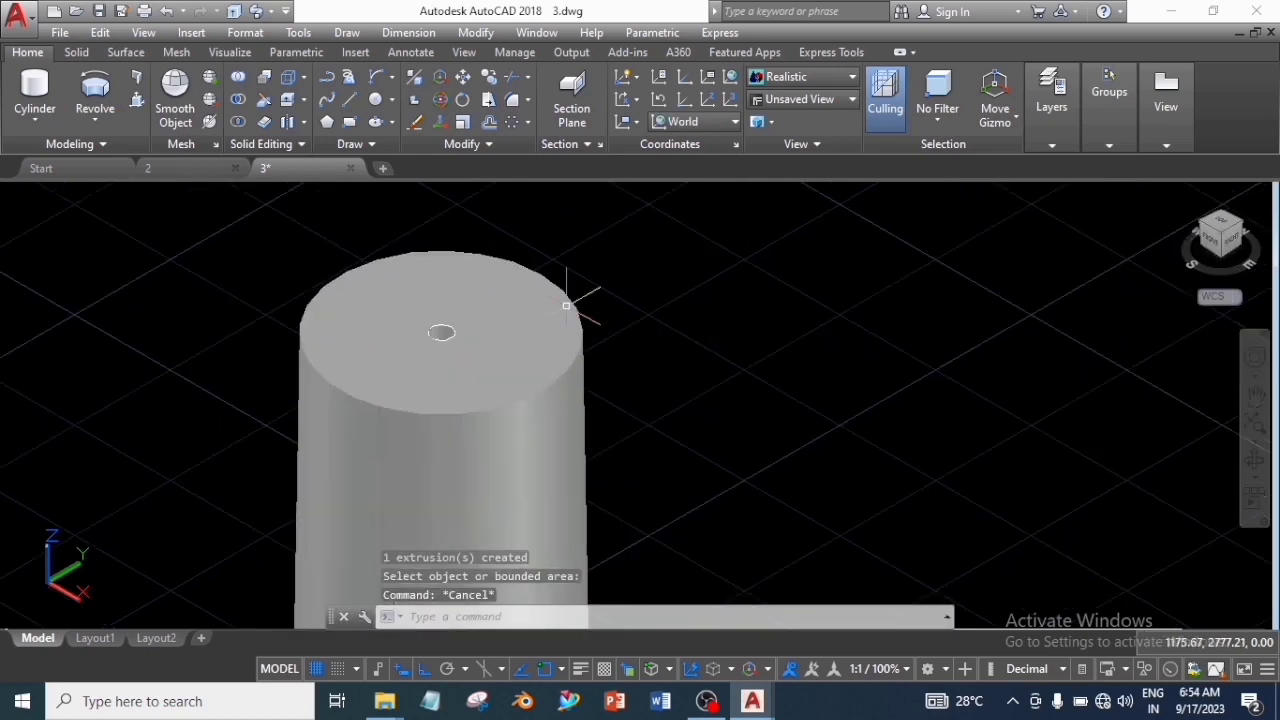
pyautogui.click(447, 333)
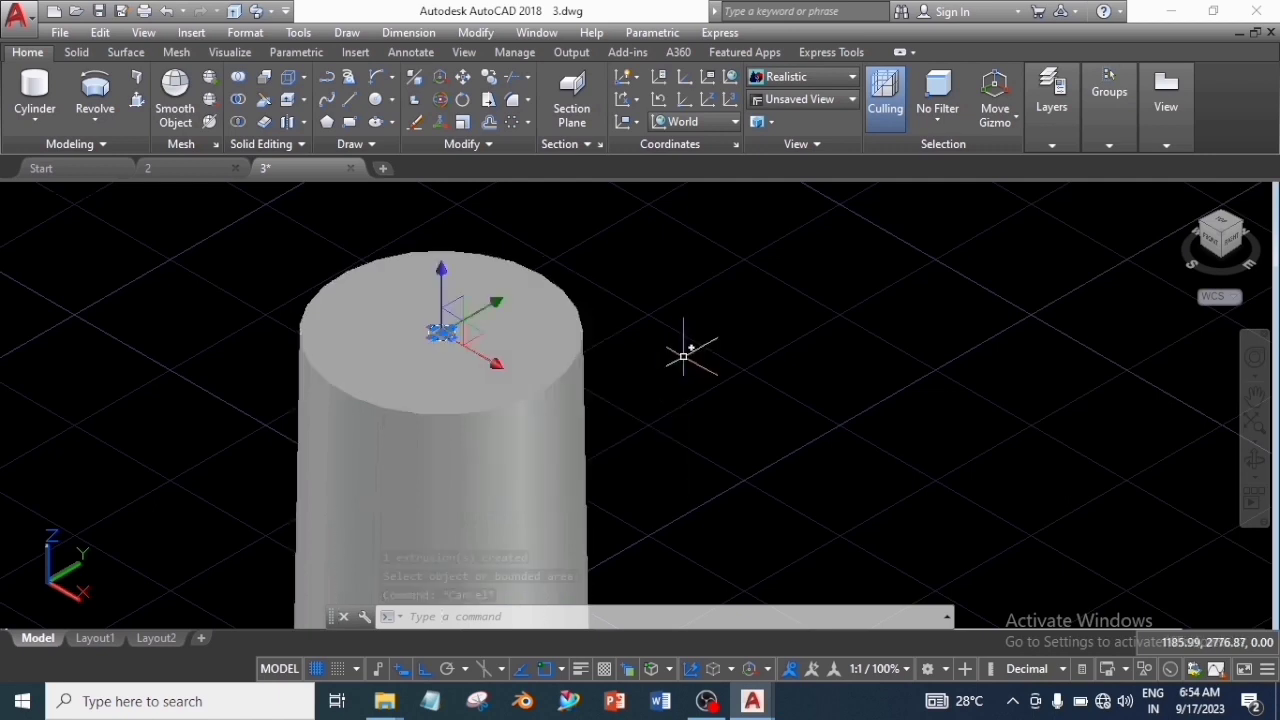
pyautogui.press('Delete')
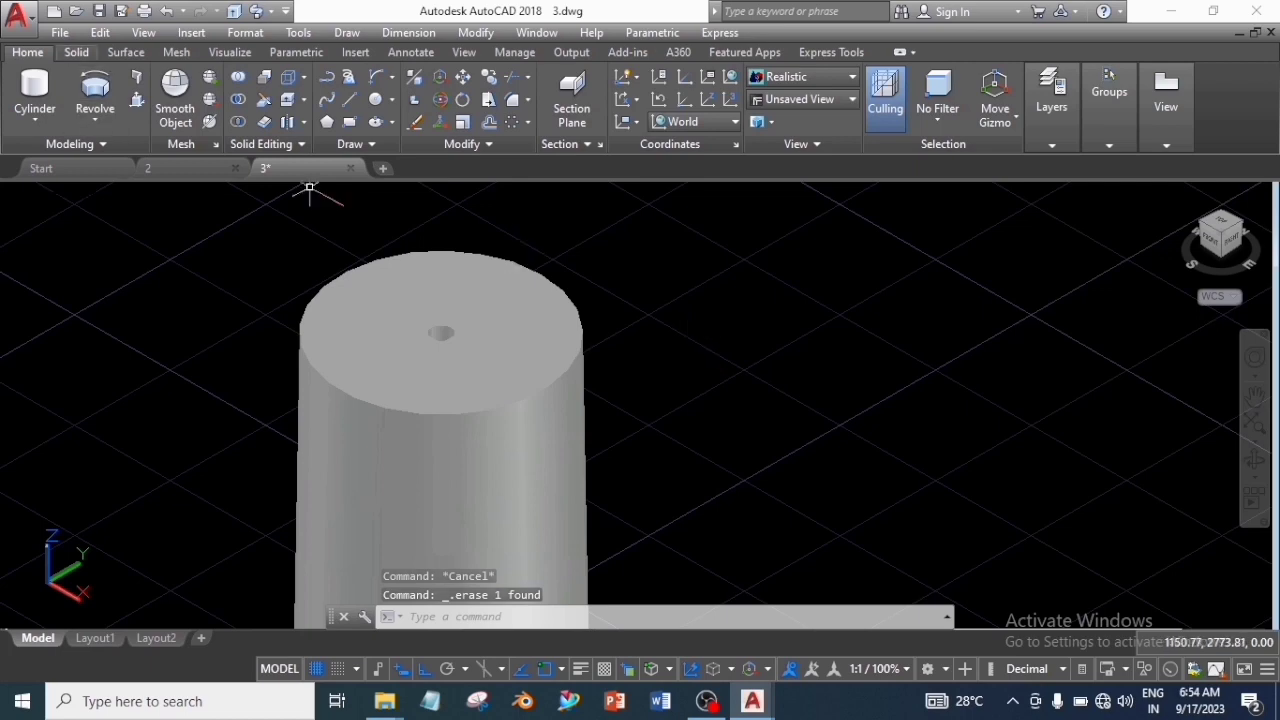
# - Chamfer the centre hole's rim and the shank's outer upper edge with both distances set to .5
pyautogui.click(76, 52)
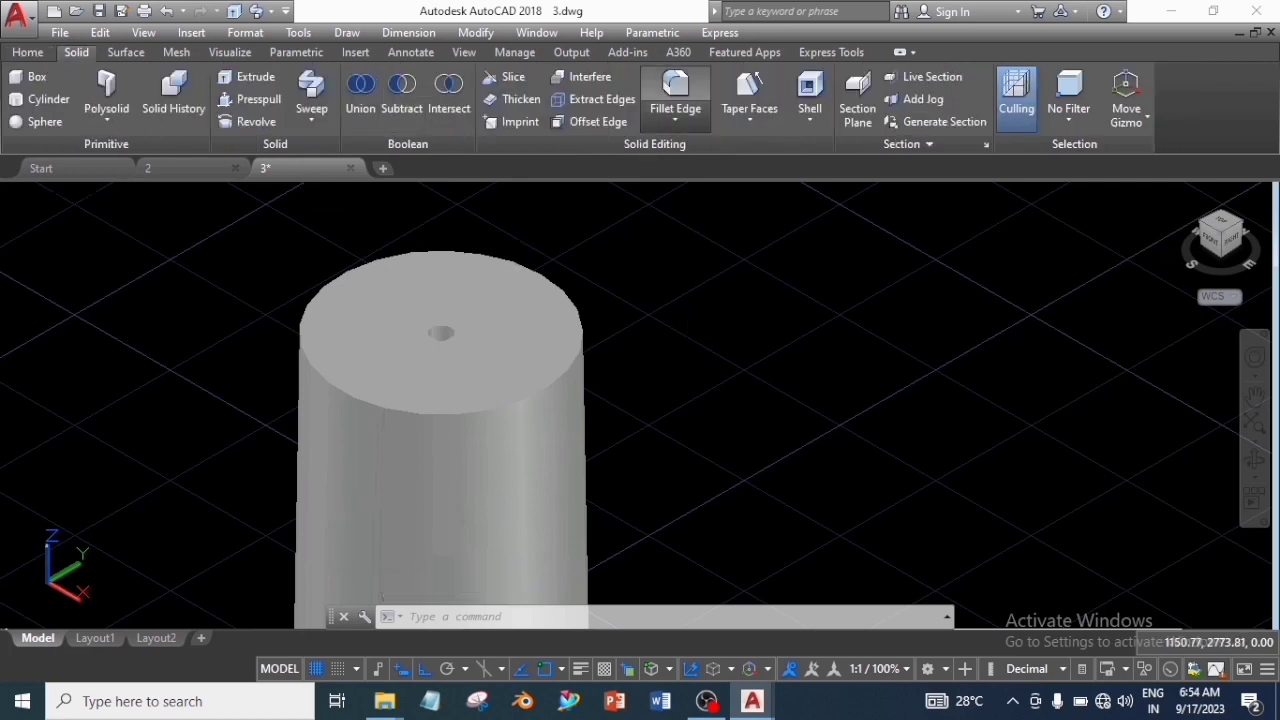
pyautogui.click(675, 119)
pyautogui.click(705, 190)
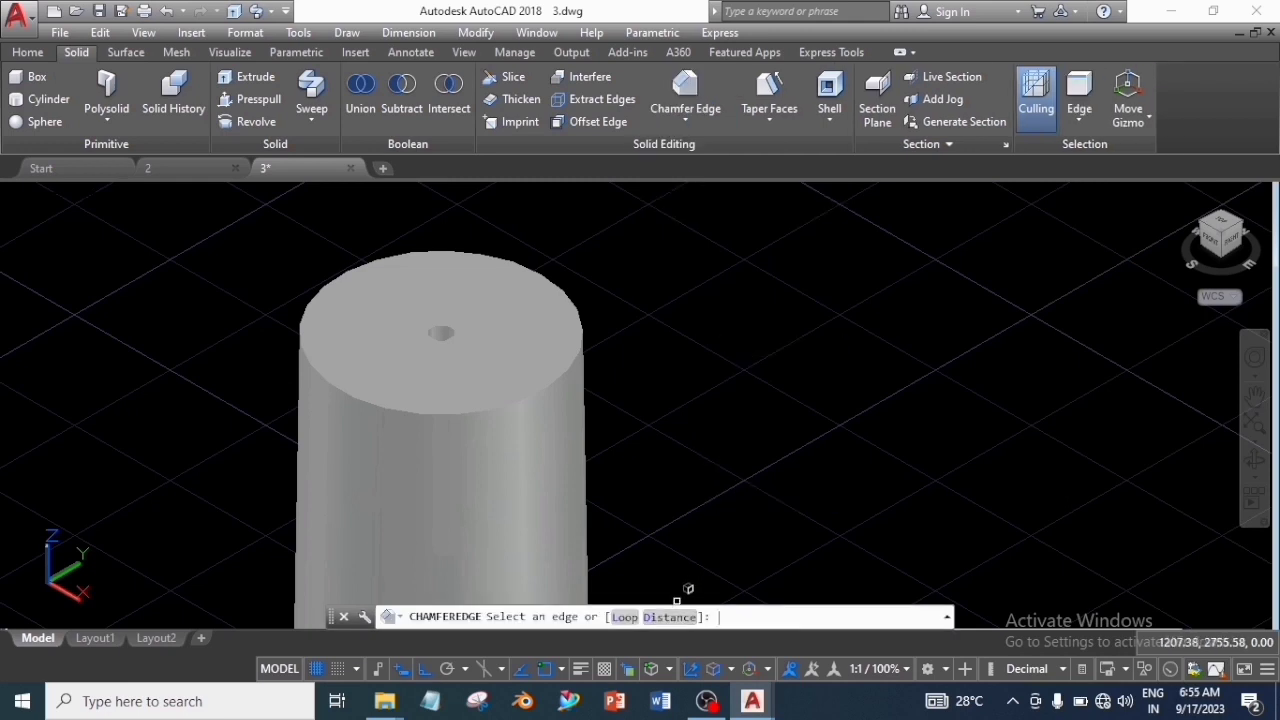
pyautogui.click(670, 616)
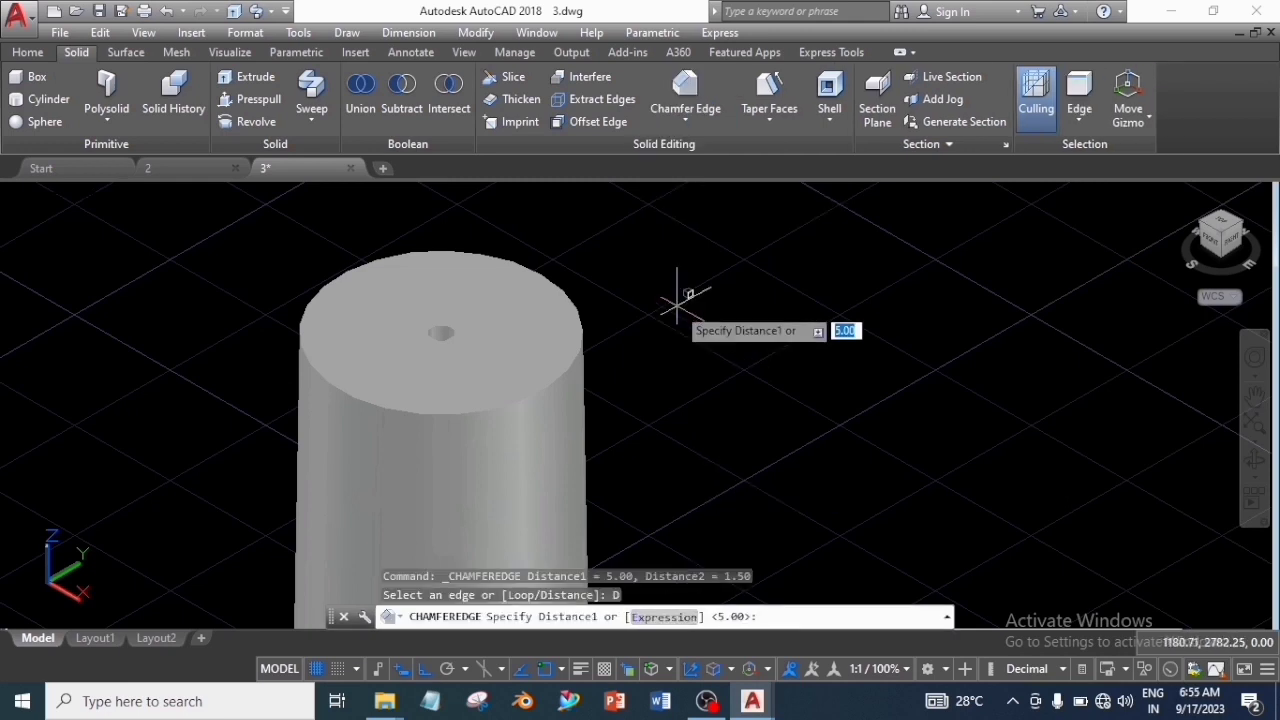
pyautogui.press('Return')
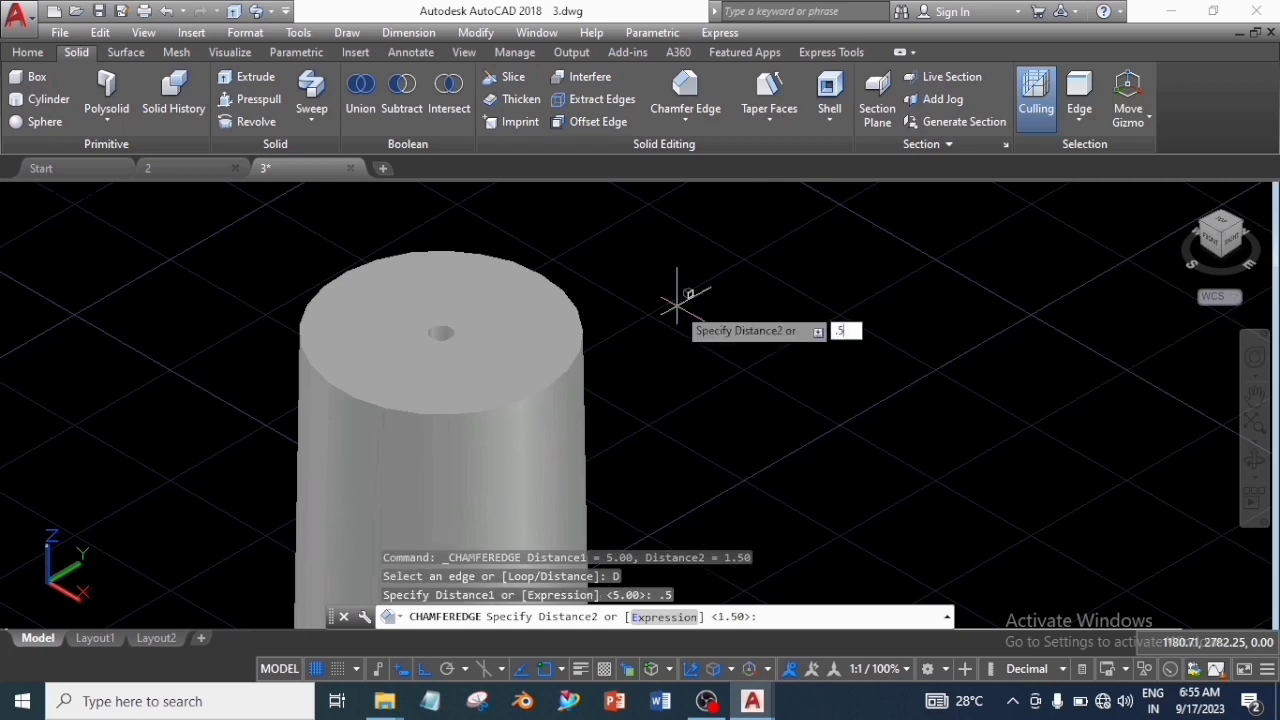
pyautogui.write('.5')
pyautogui.press('Return')
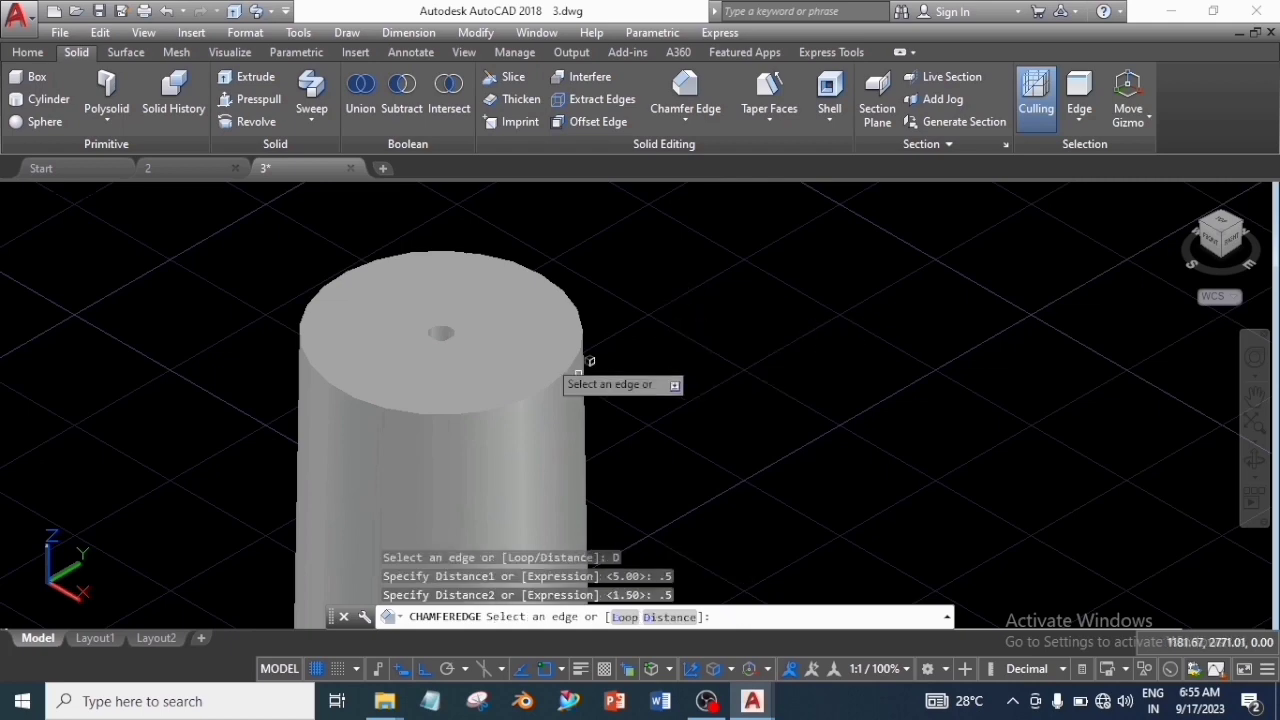
pyautogui.click(436, 325)
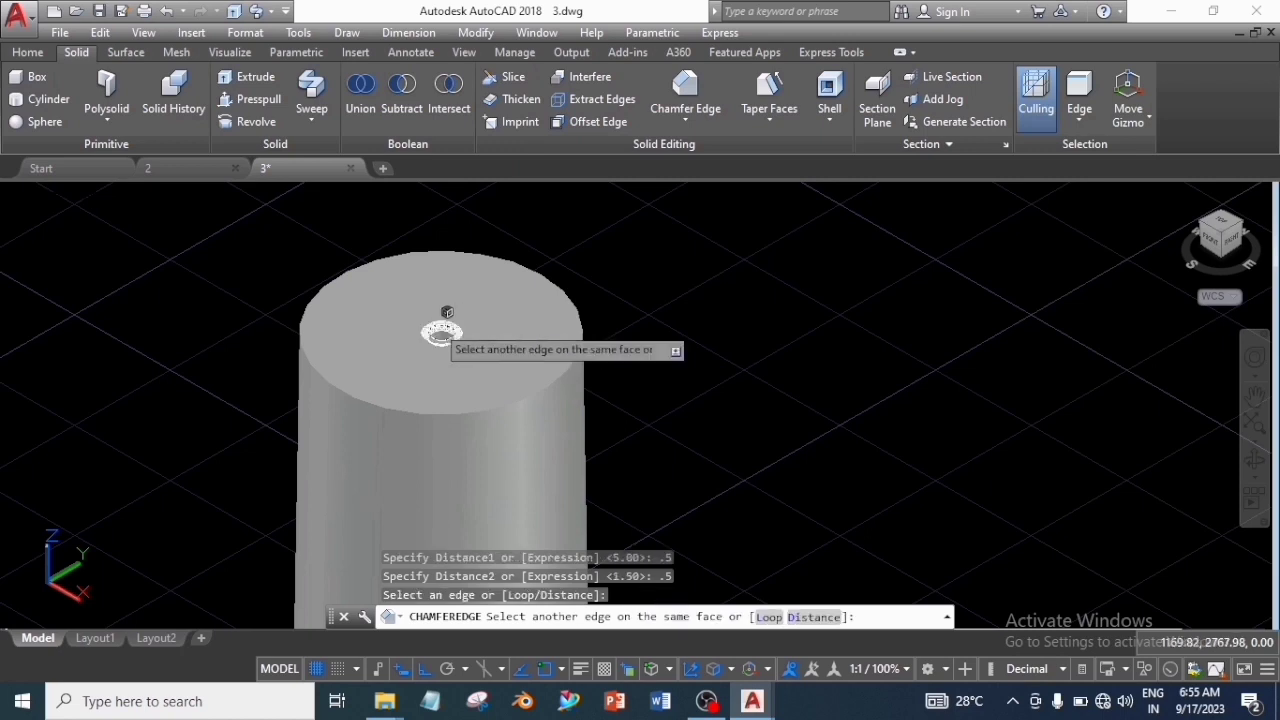
pyautogui.click(500, 405)
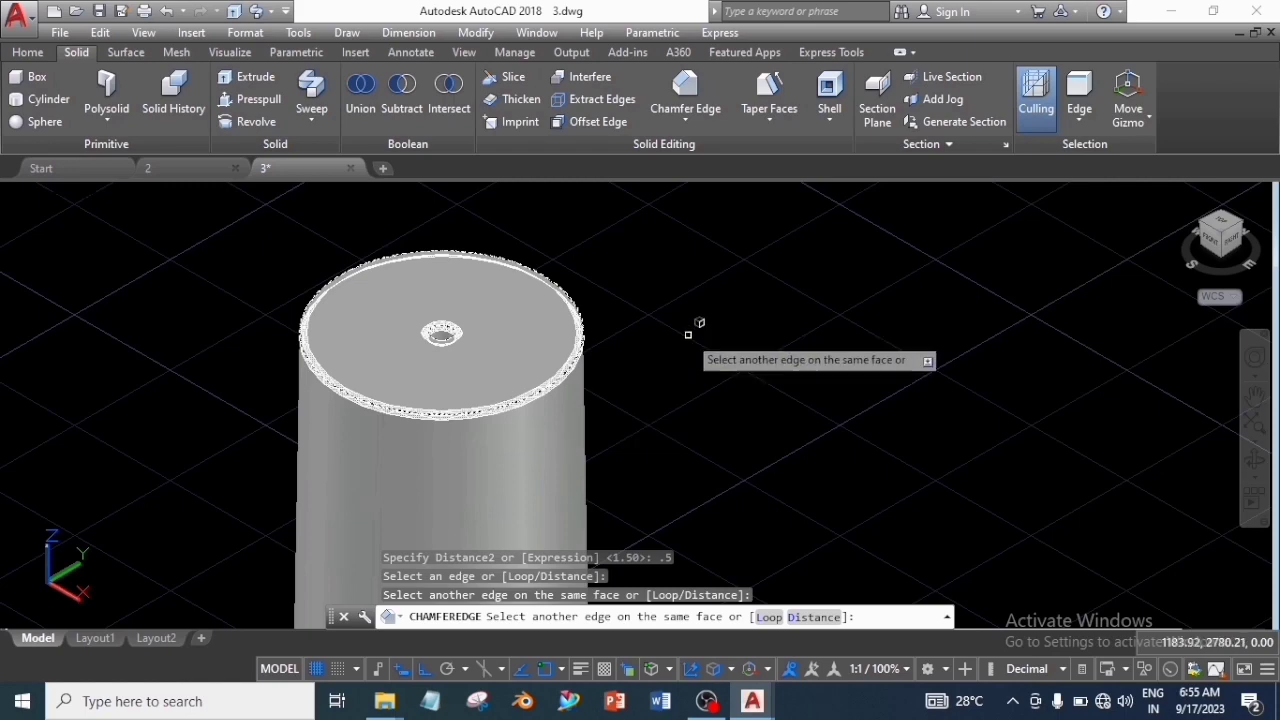
pyautogui.press('Return')
pyautogui.press('Return')
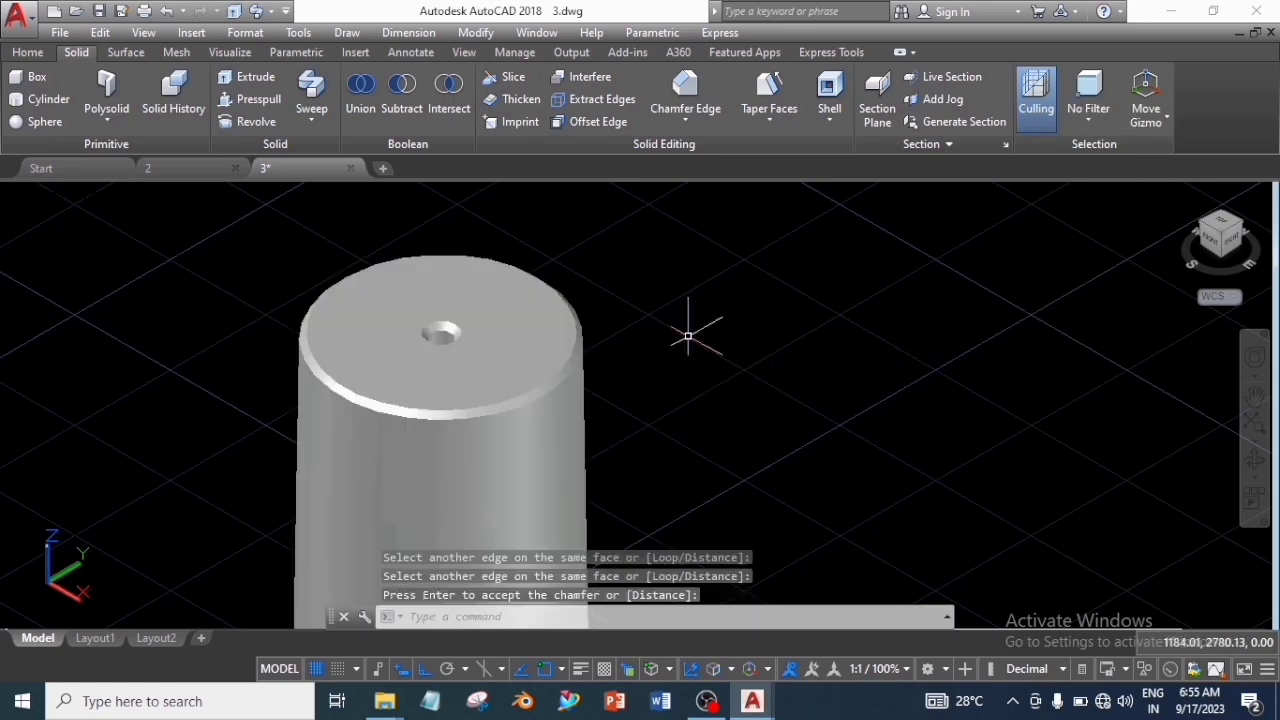
# - Draw a line across the shank's upper end face through the centre hole, between opposite points of the face's edge
pyautogui.scroll(-2, 677, 331)
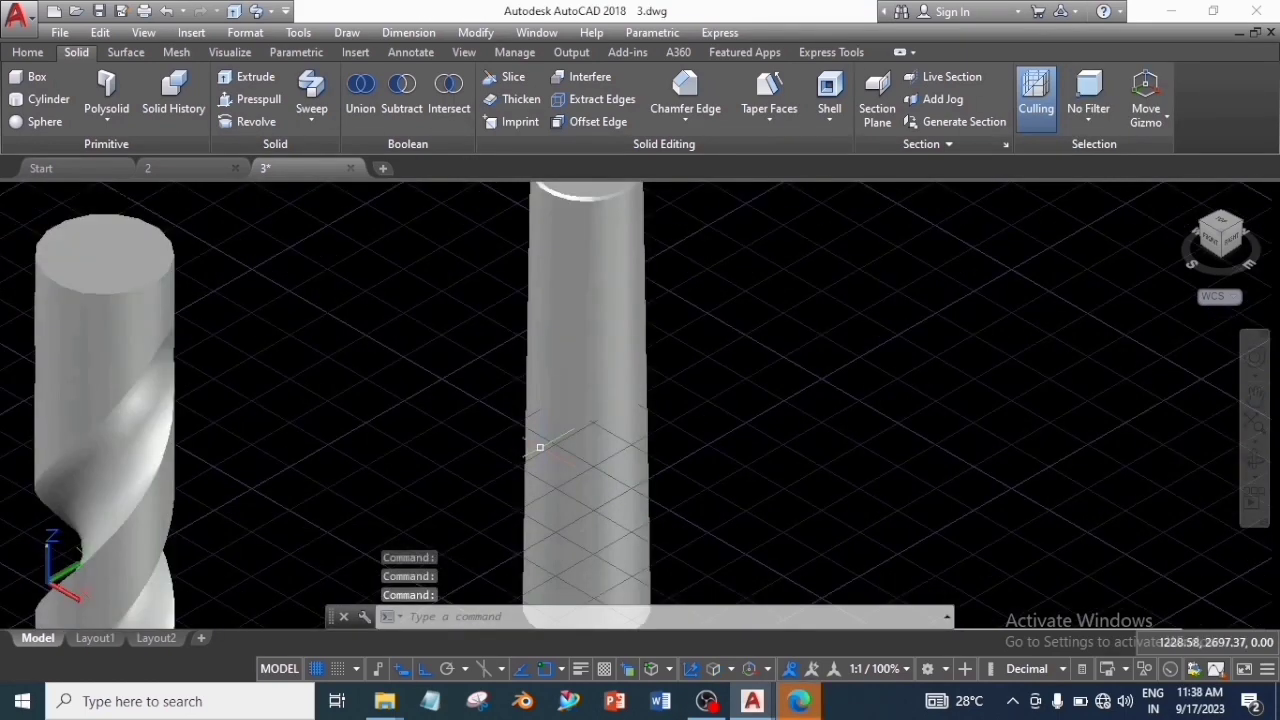
pyautogui.moveTo(544, 446); pyautogui.dragTo(509, 577, button='middle')
pyautogui.scroll(3, 553, 451)
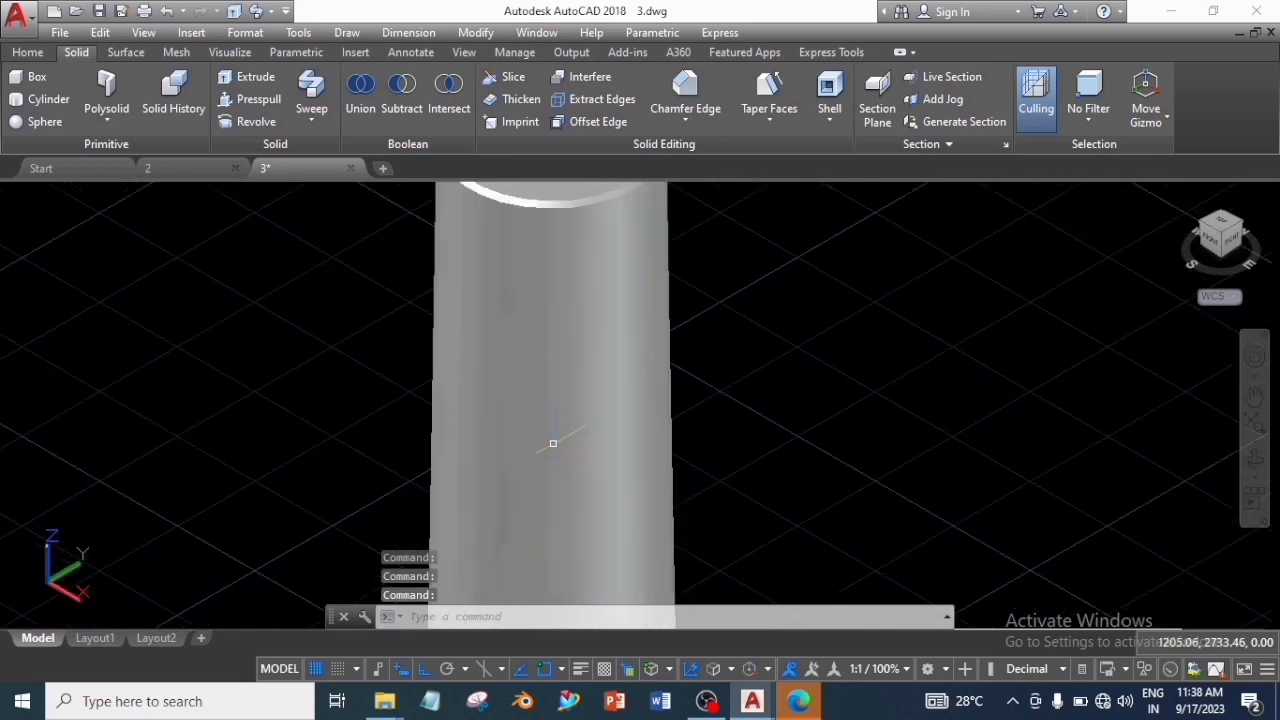
pyautogui.moveTo(551, 446); pyautogui.dragTo(503, 630, button='middle')
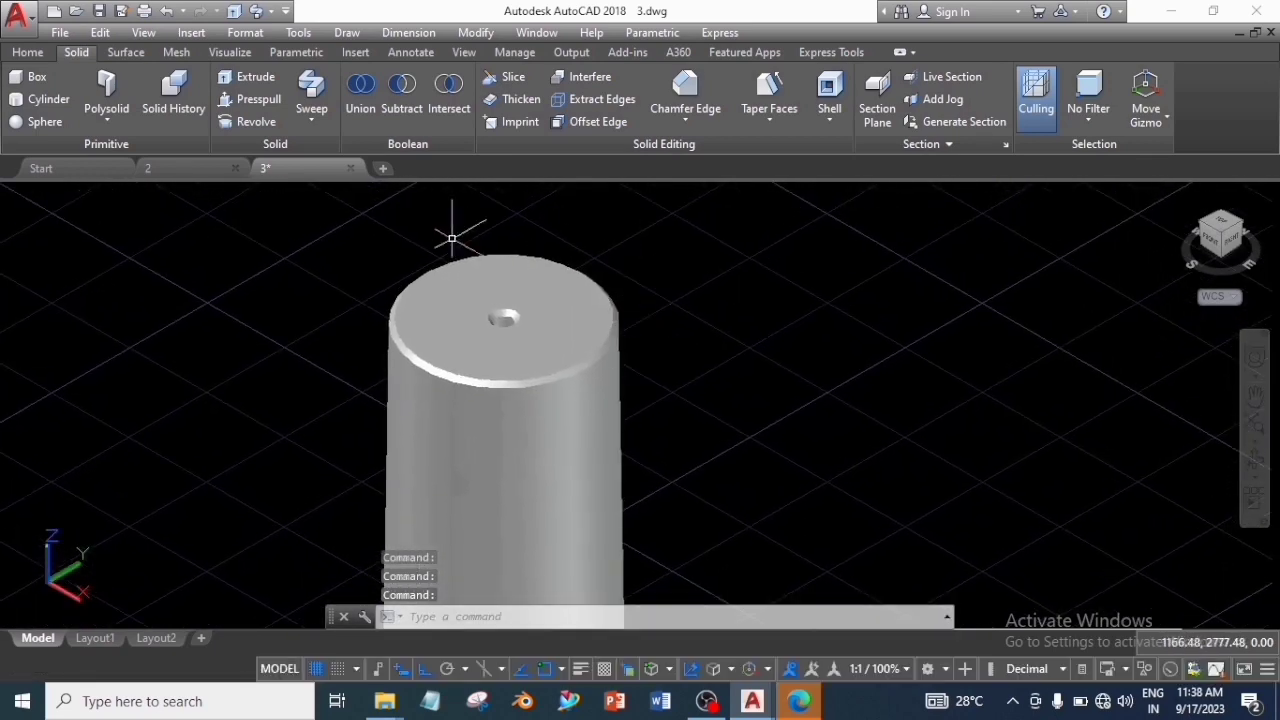
pyautogui.click(27, 52)
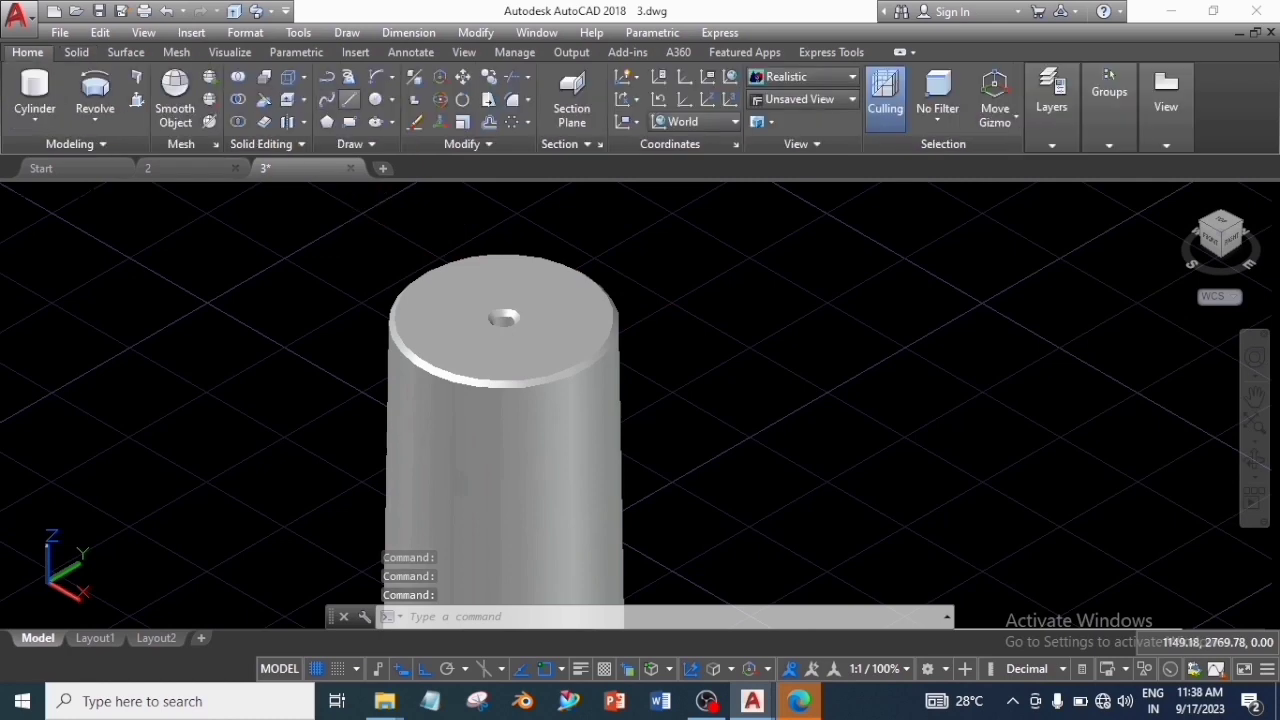
pyautogui.click(349, 99)
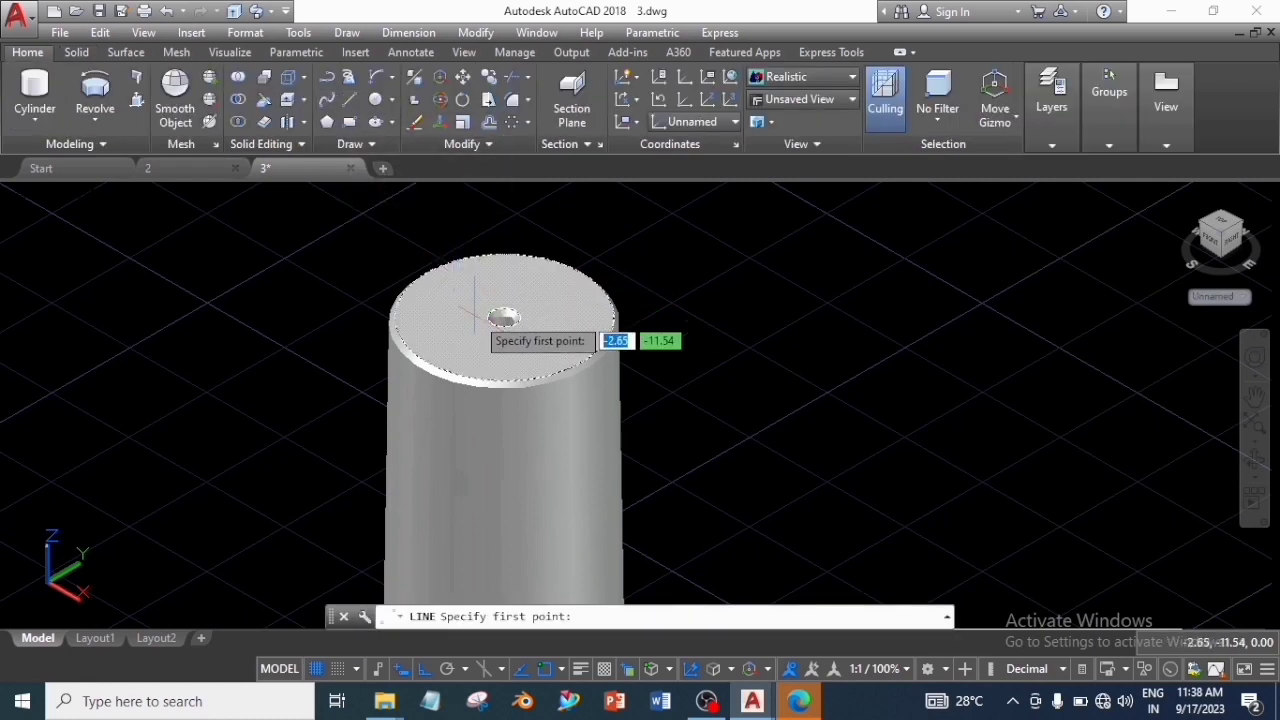
pyautogui.click(427, 363)
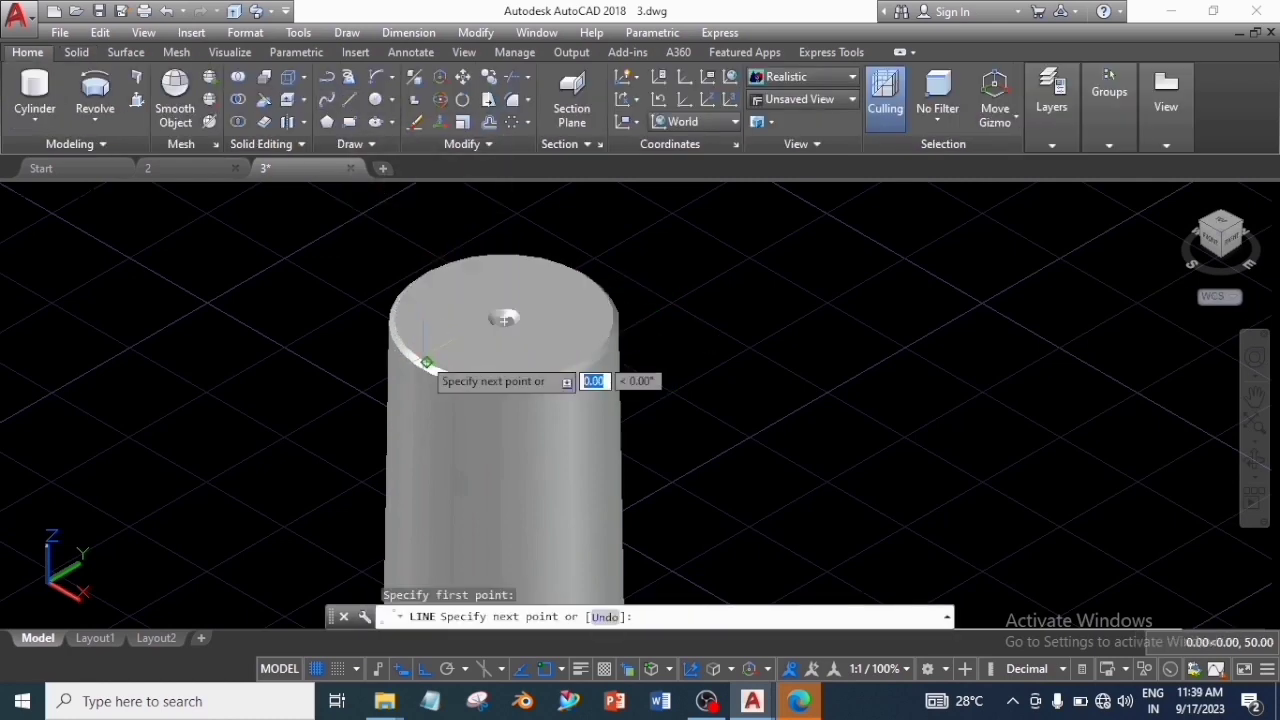
pyautogui.click(582, 272)
pyautogui.rightClick(586, 268)
pyautogui.click(620, 277)
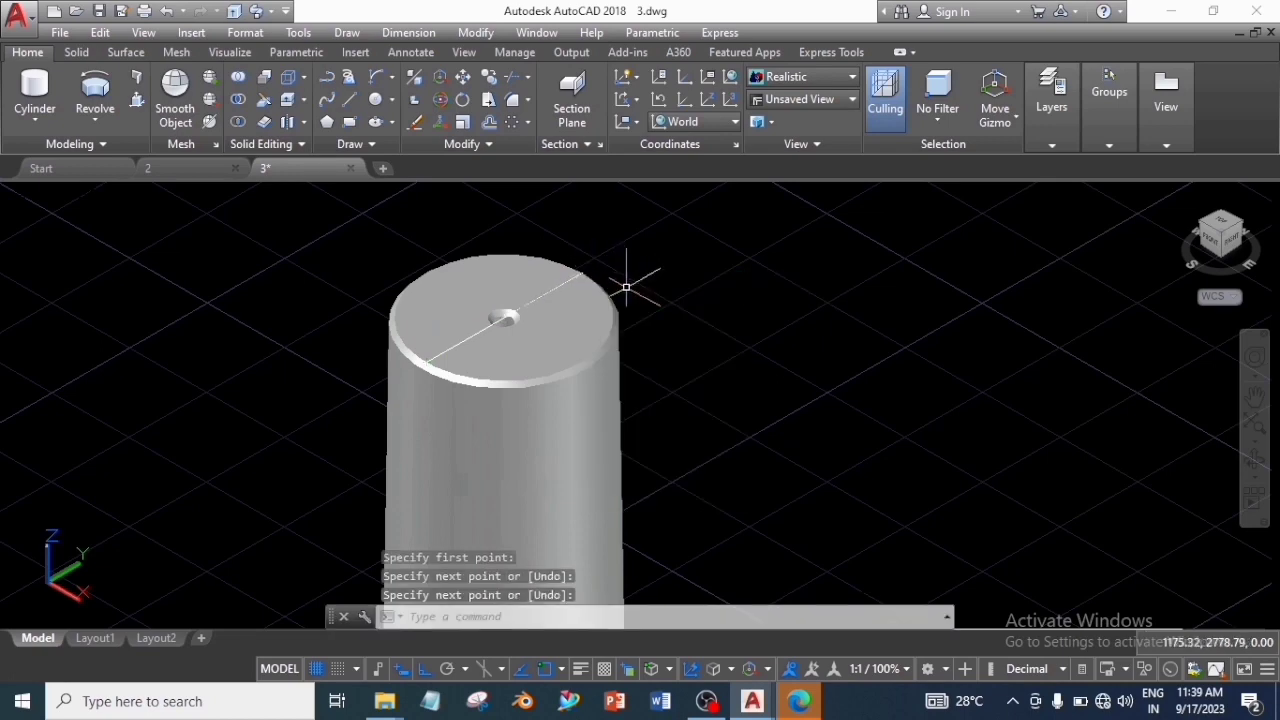
# - Offset the centre line on the shank's upper end face by 3 to both sides
pyautogui.click(557, 287)
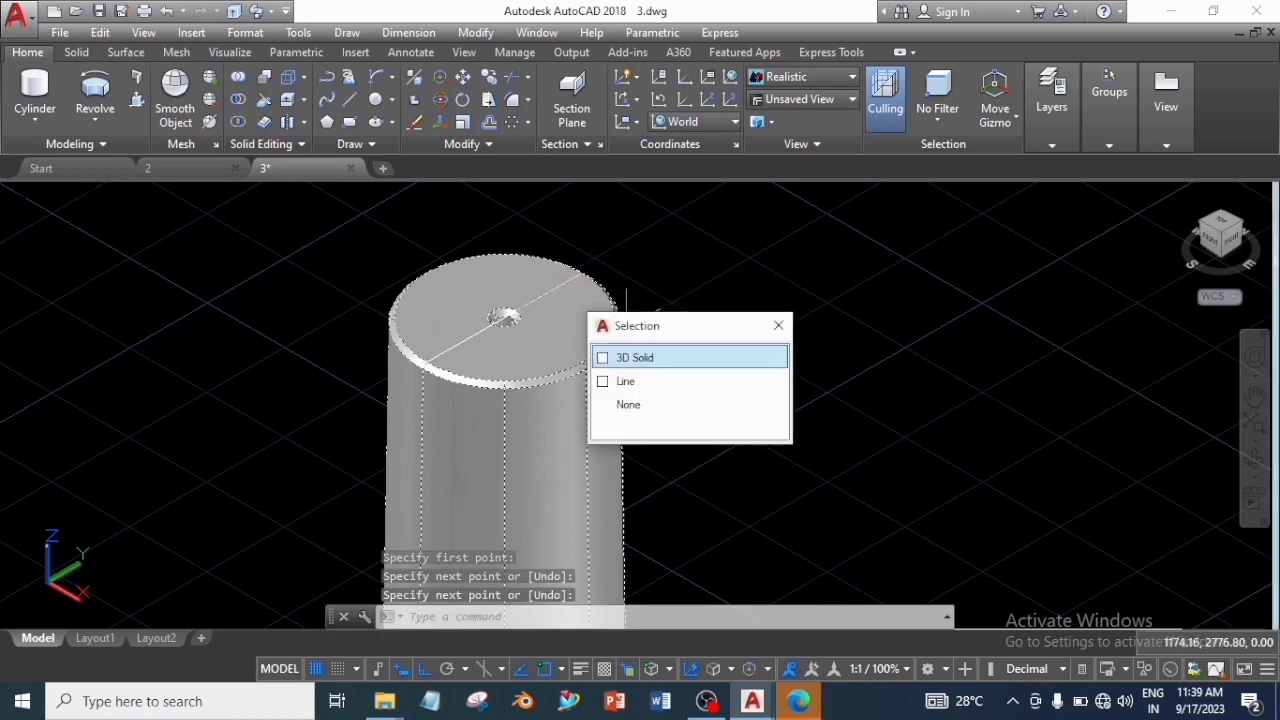
pyautogui.click(628, 377)
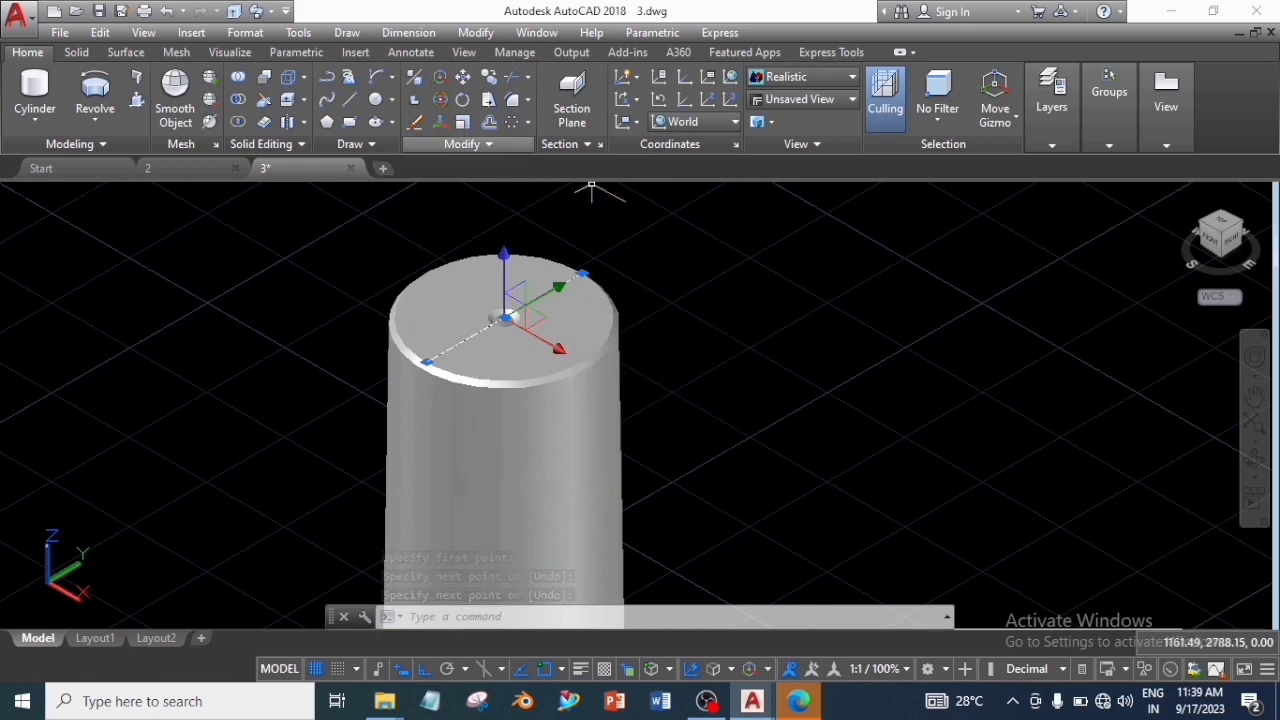
pyautogui.write('o')
pyautogui.press('Return')
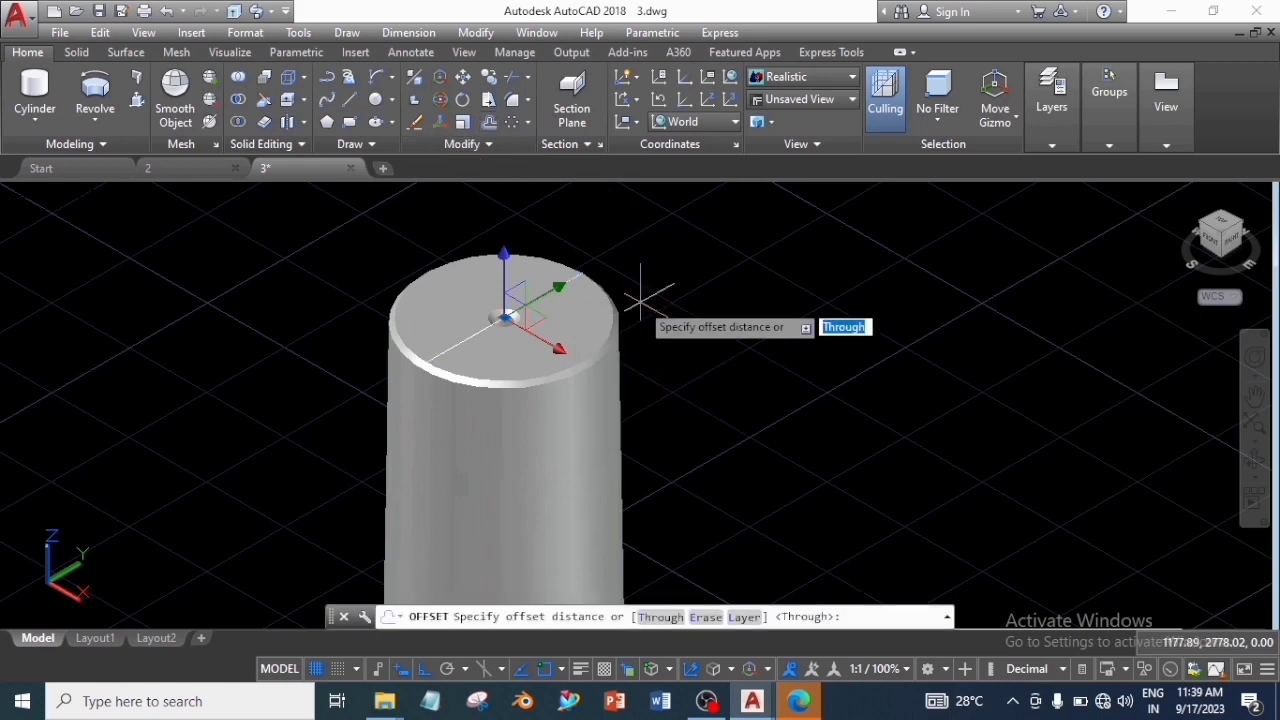
pyautogui.write('3')
pyautogui.press('Return')
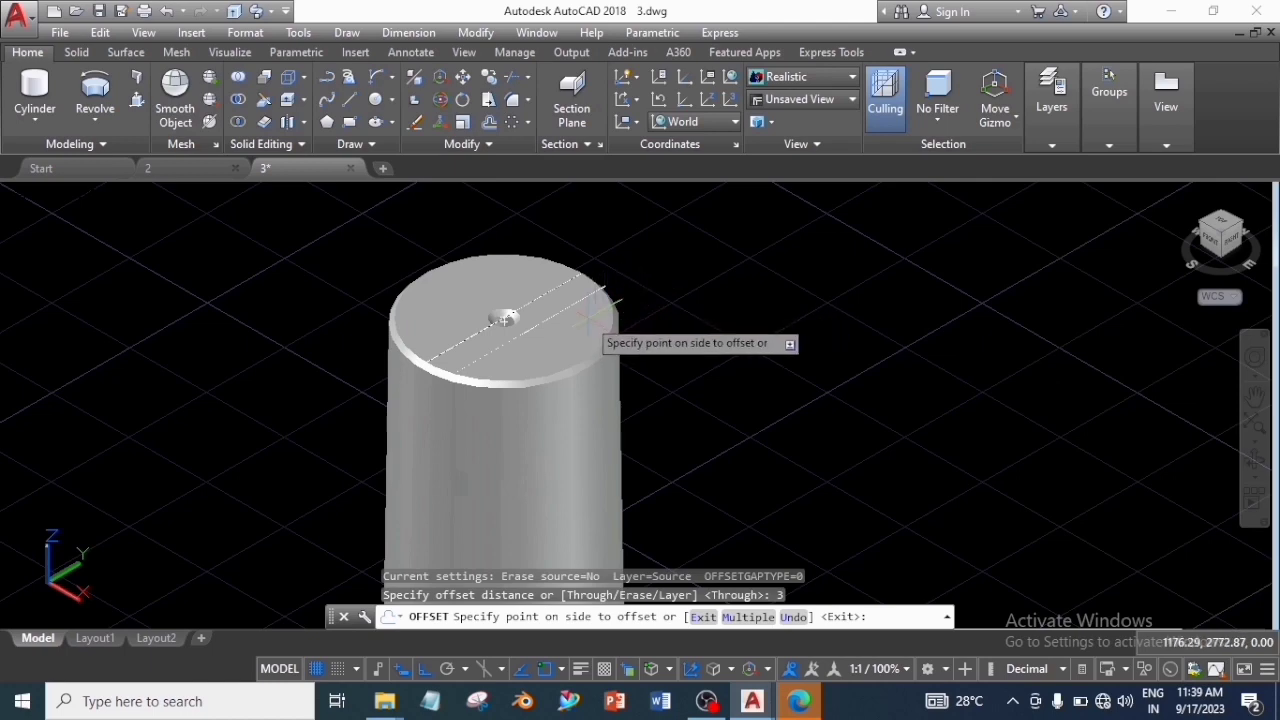
pyautogui.click(588, 318)
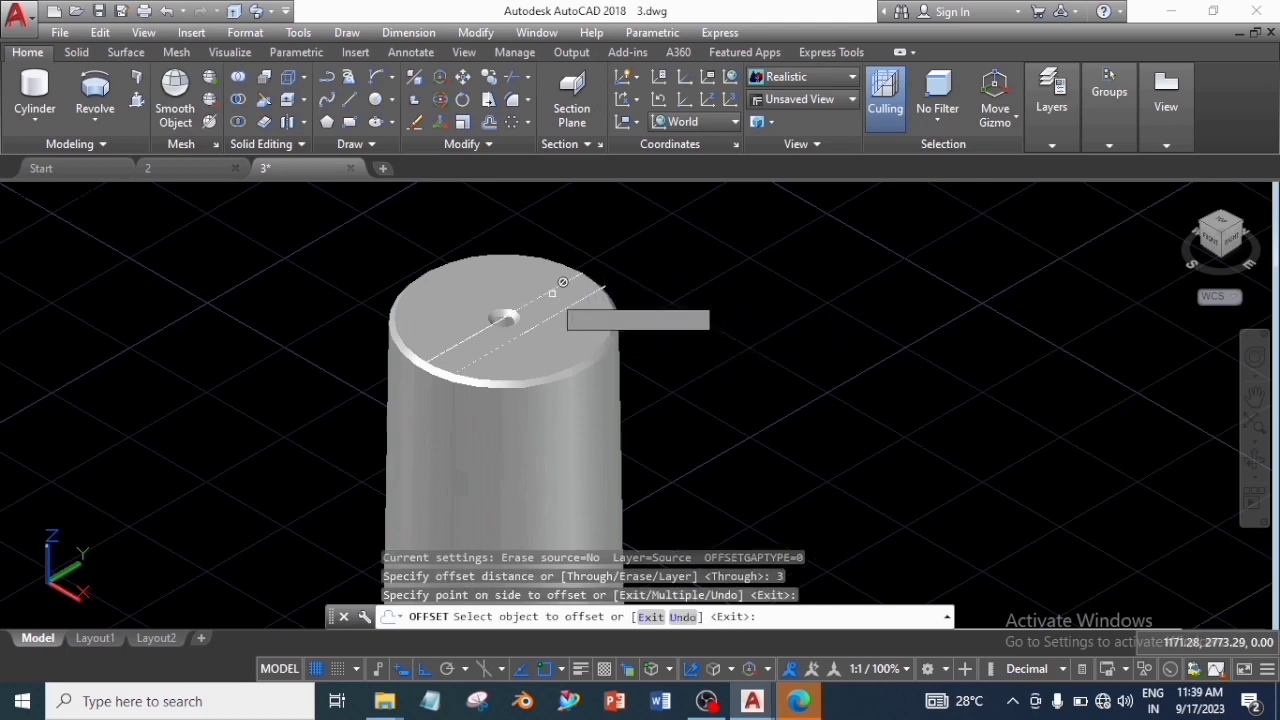
pyautogui.click(562, 285)
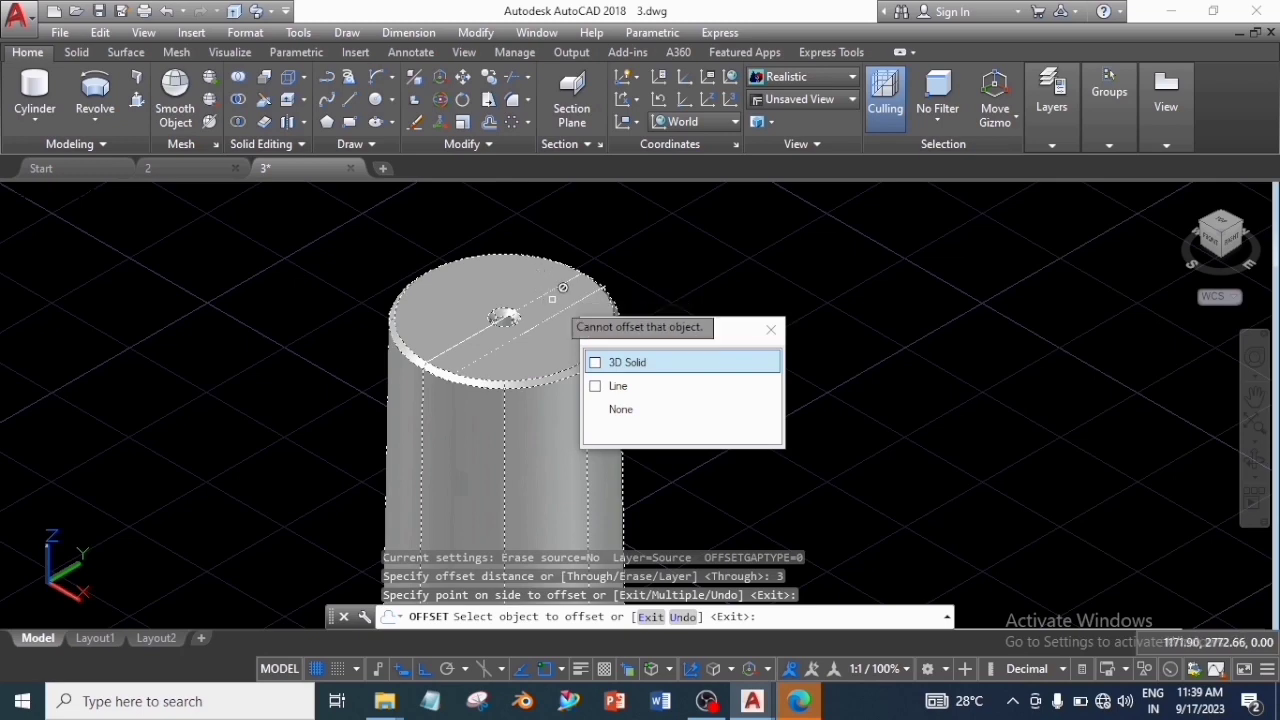
pyautogui.click(640, 386)
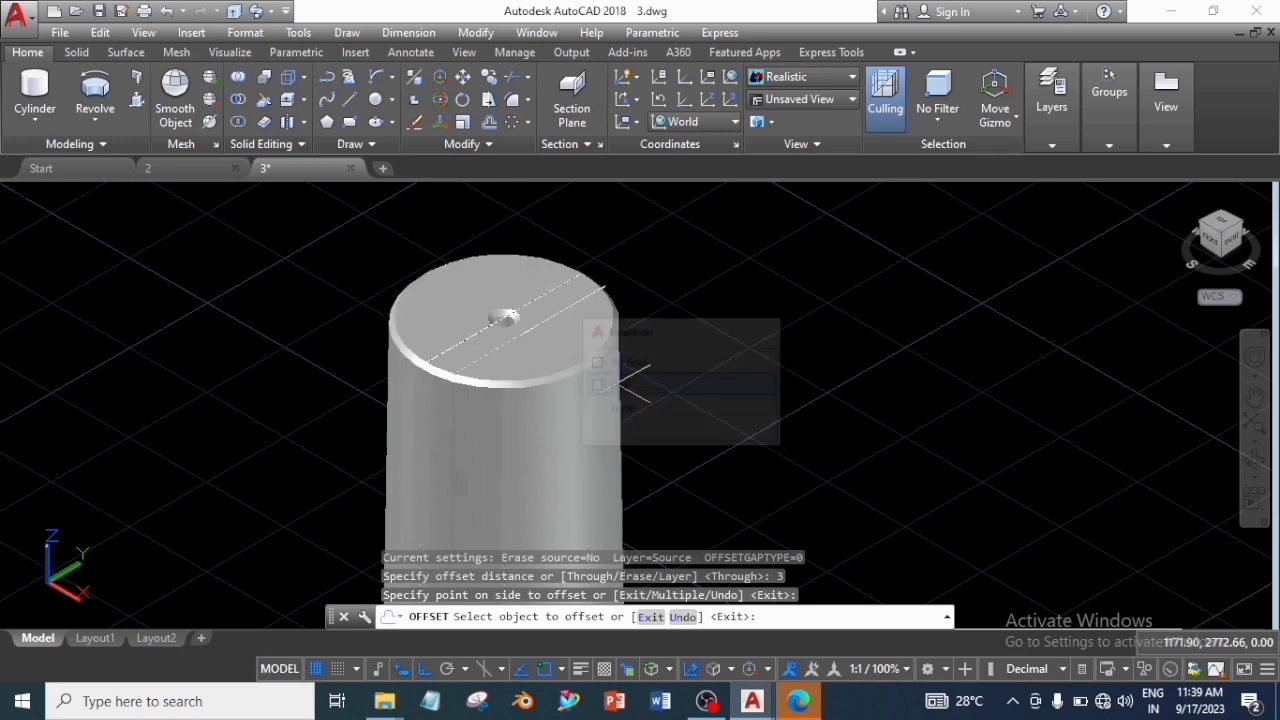
pyautogui.click(492, 279)
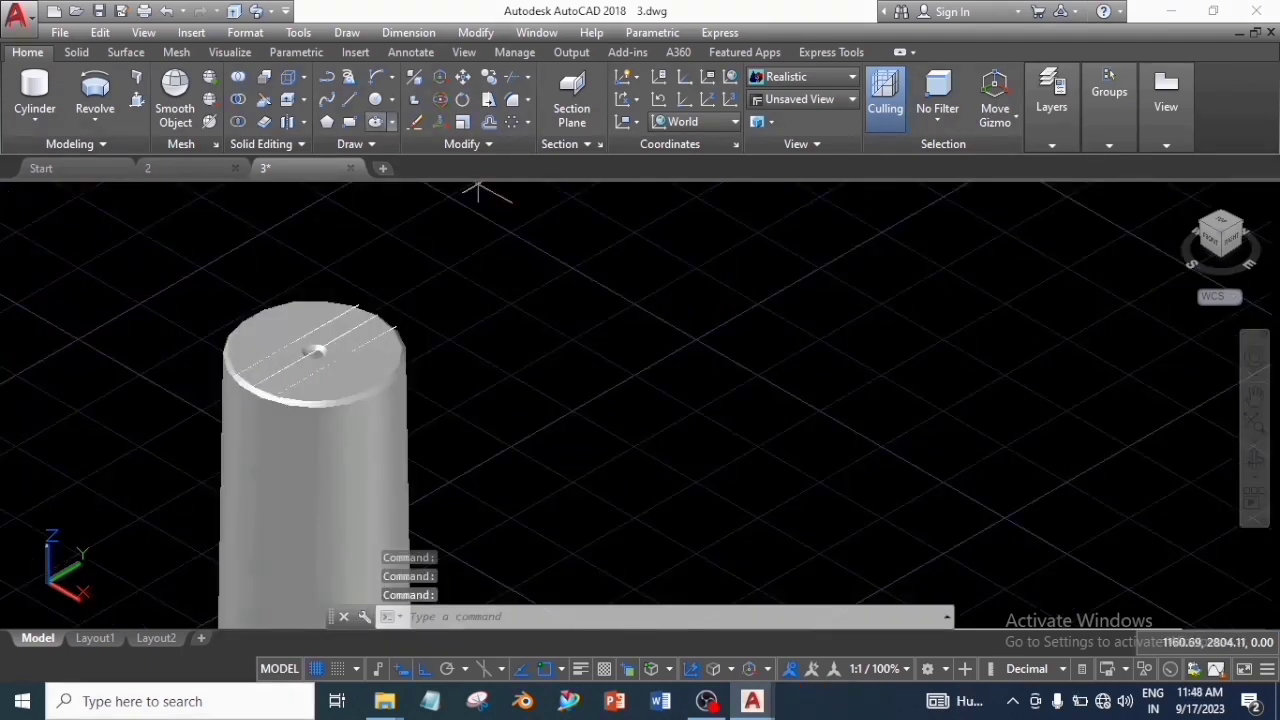
# - Draw a straight line 15 long beside the shank, parallel to the guide lines on its upper end face
pyautogui.write('l')
pyautogui.press('Return')
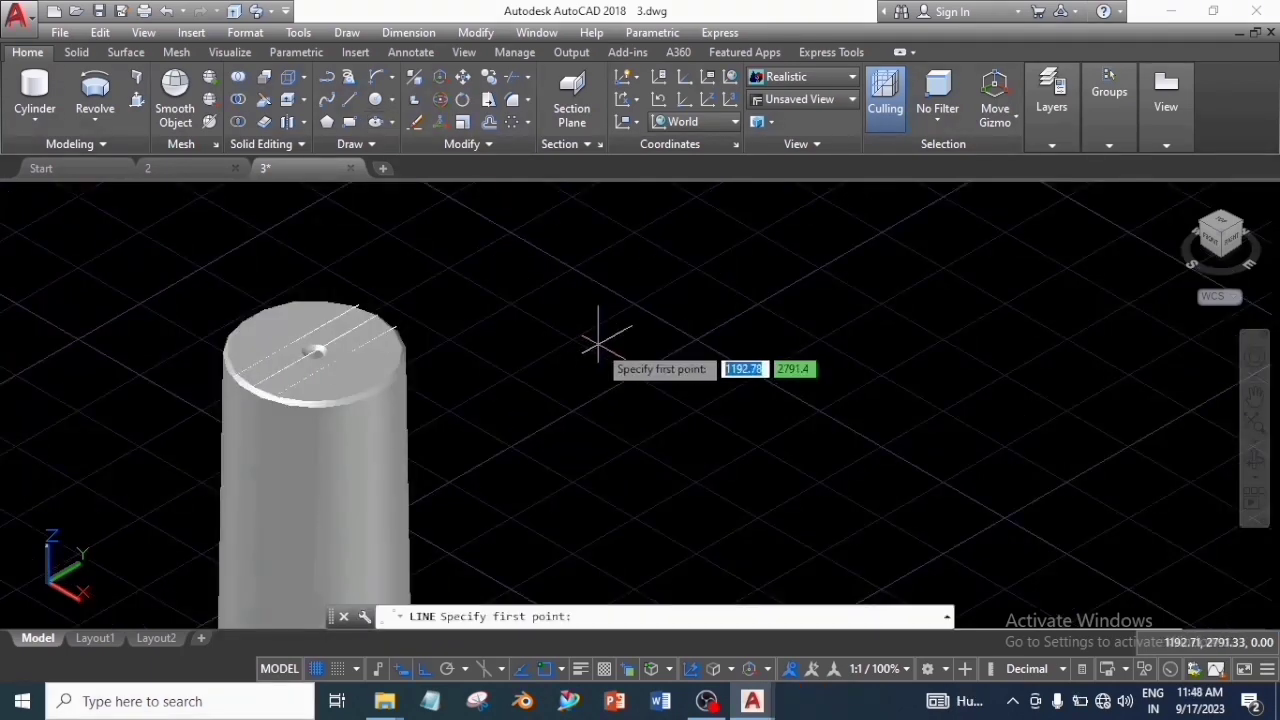
pyautogui.click(600, 345)
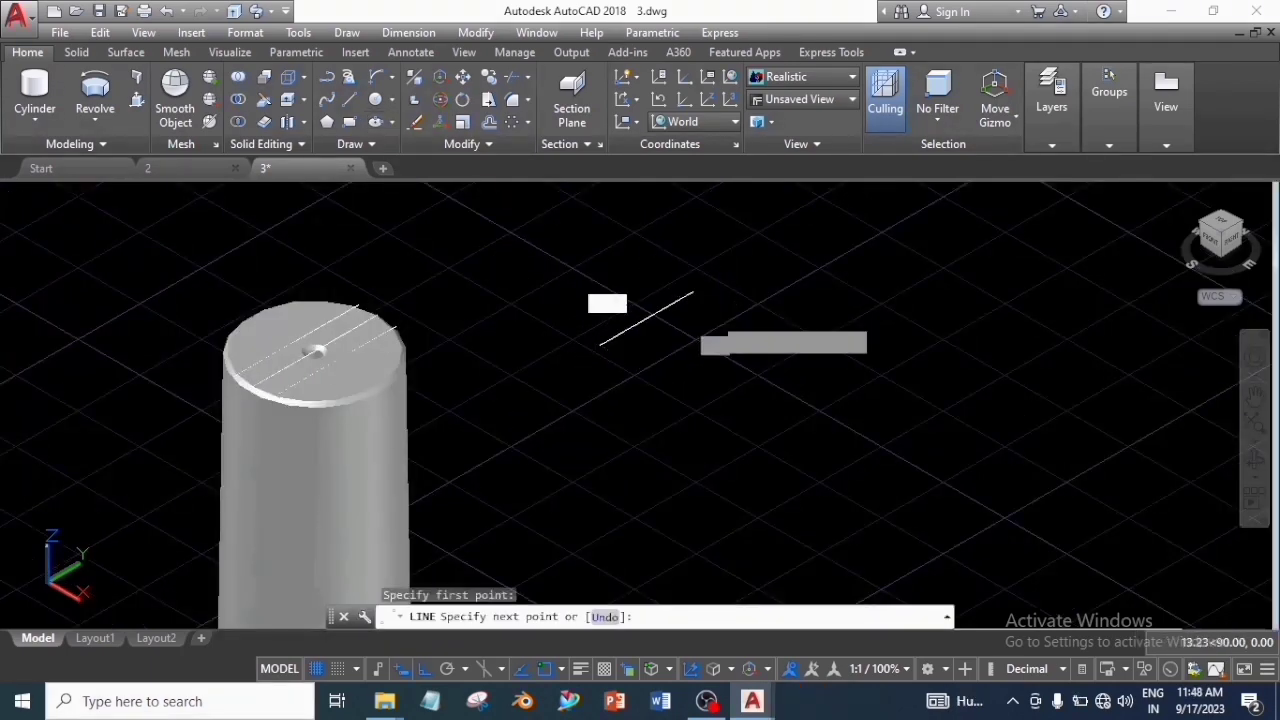
pyautogui.press('Return')
pyautogui.write('15')
pyautogui.press('Return')
pyautogui.rightClick(678, 345)
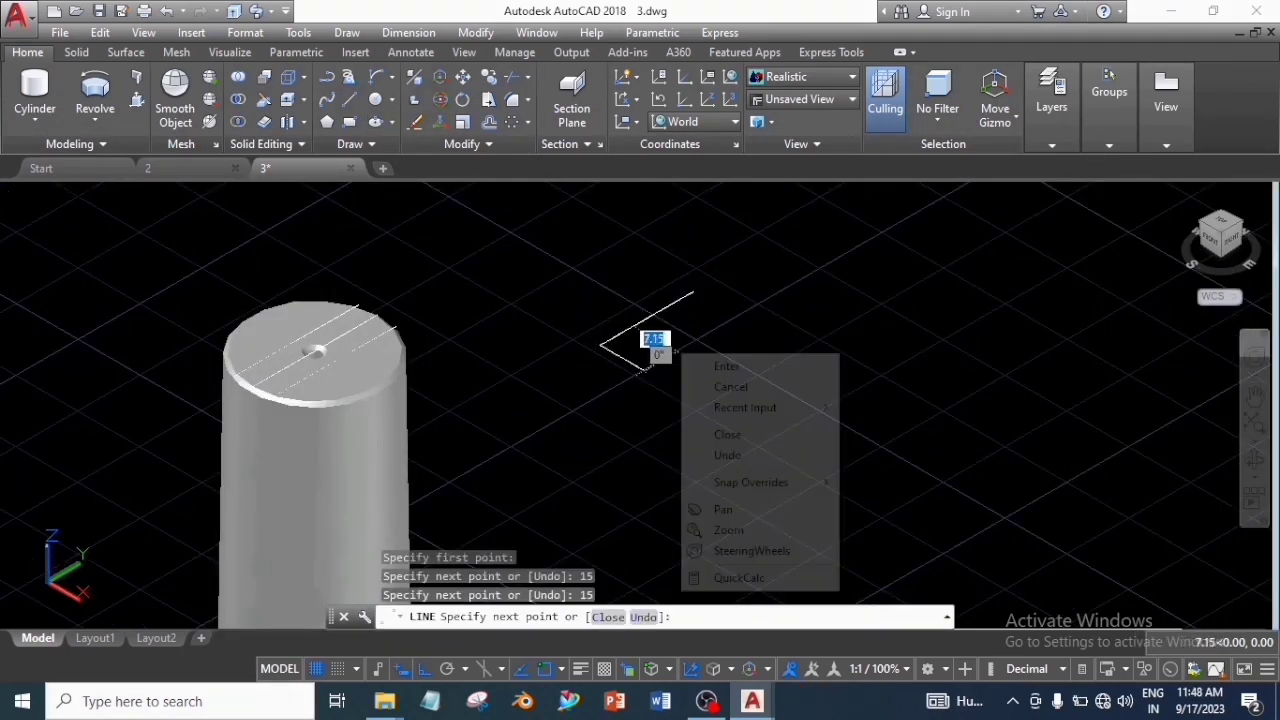
pyautogui.click(714, 363)
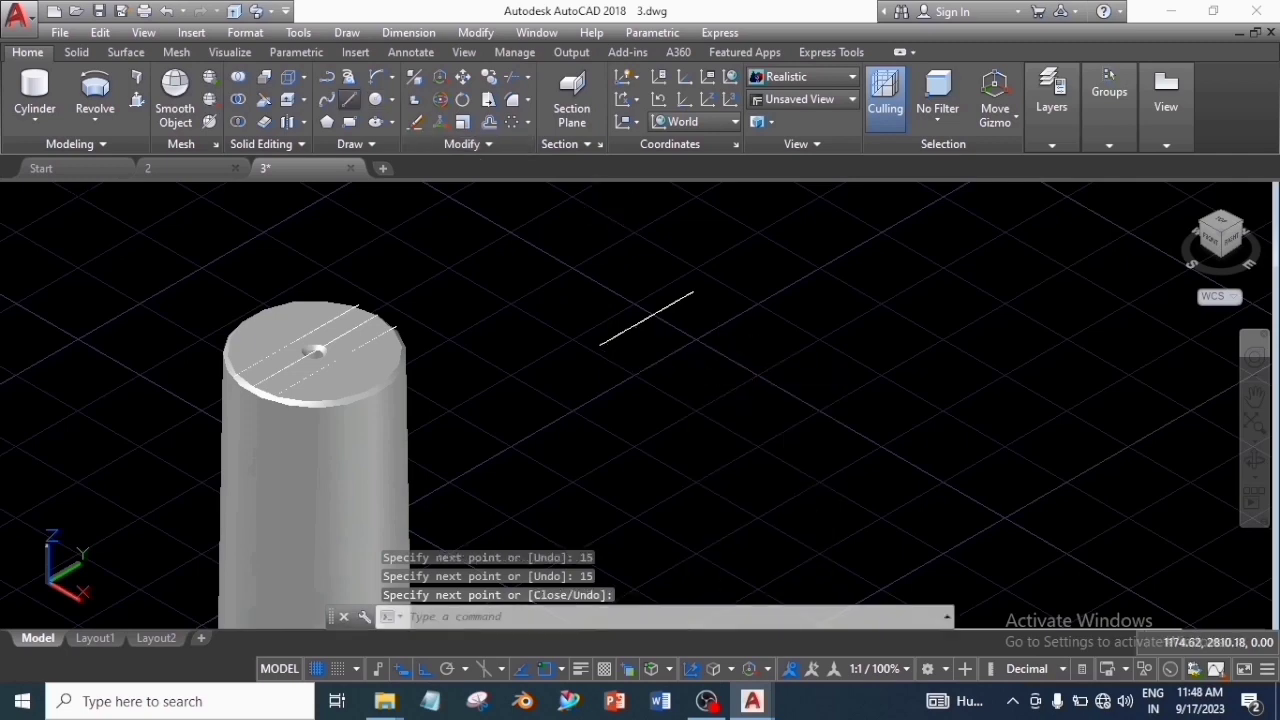
# - Draw a perpendicular line 10 long from the far end of the 15-long line
pyautogui.click(349, 99)
pyautogui.click(693, 292)
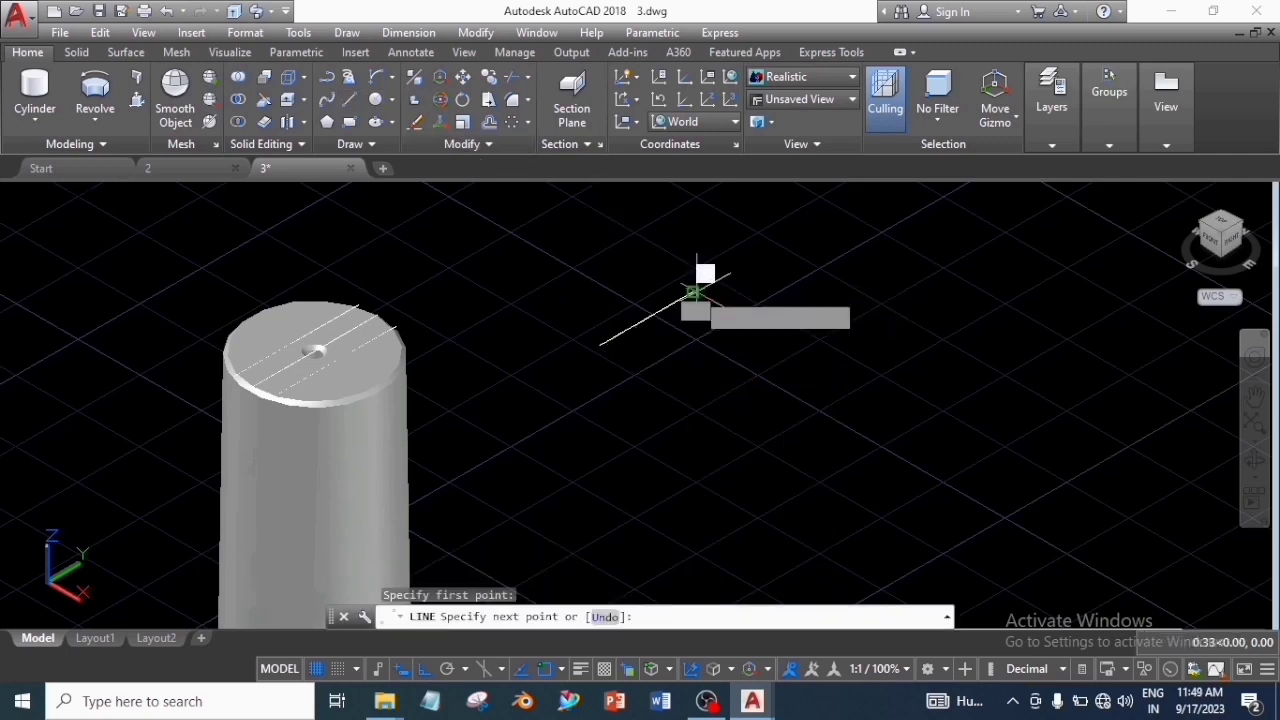
pyautogui.write('10')
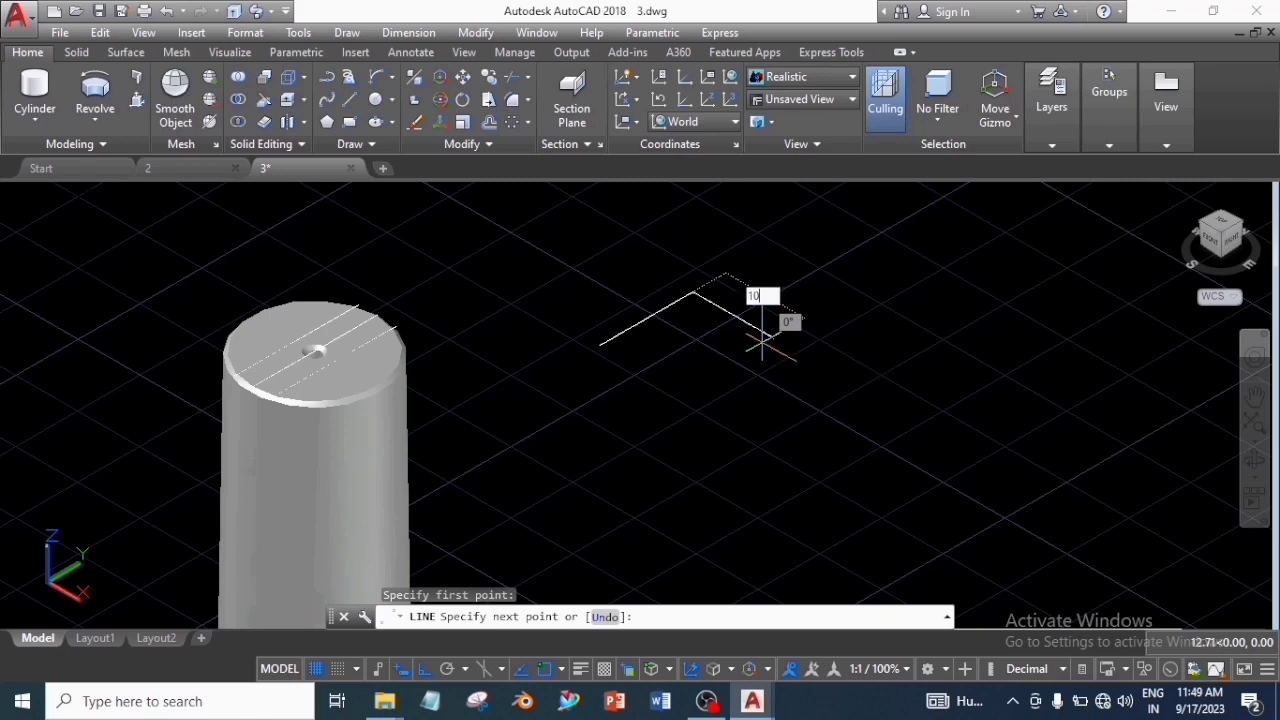
pyautogui.press('Return')
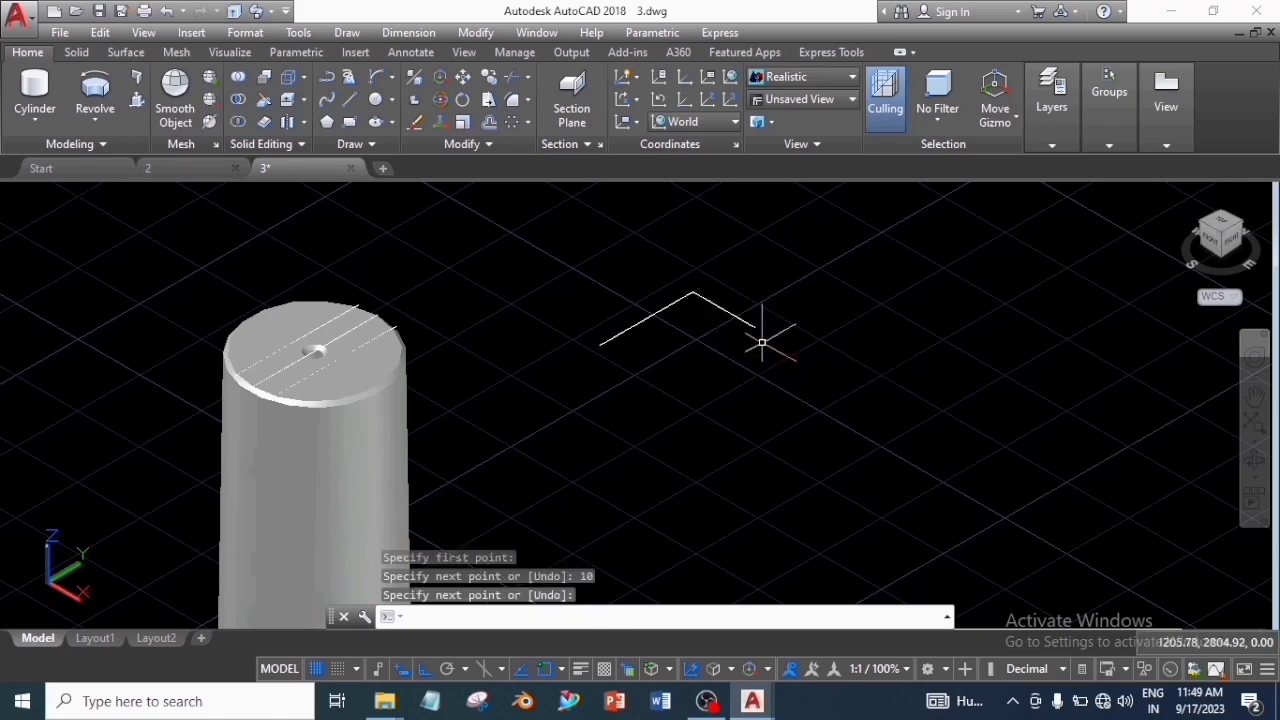
pyautogui.press('Return')
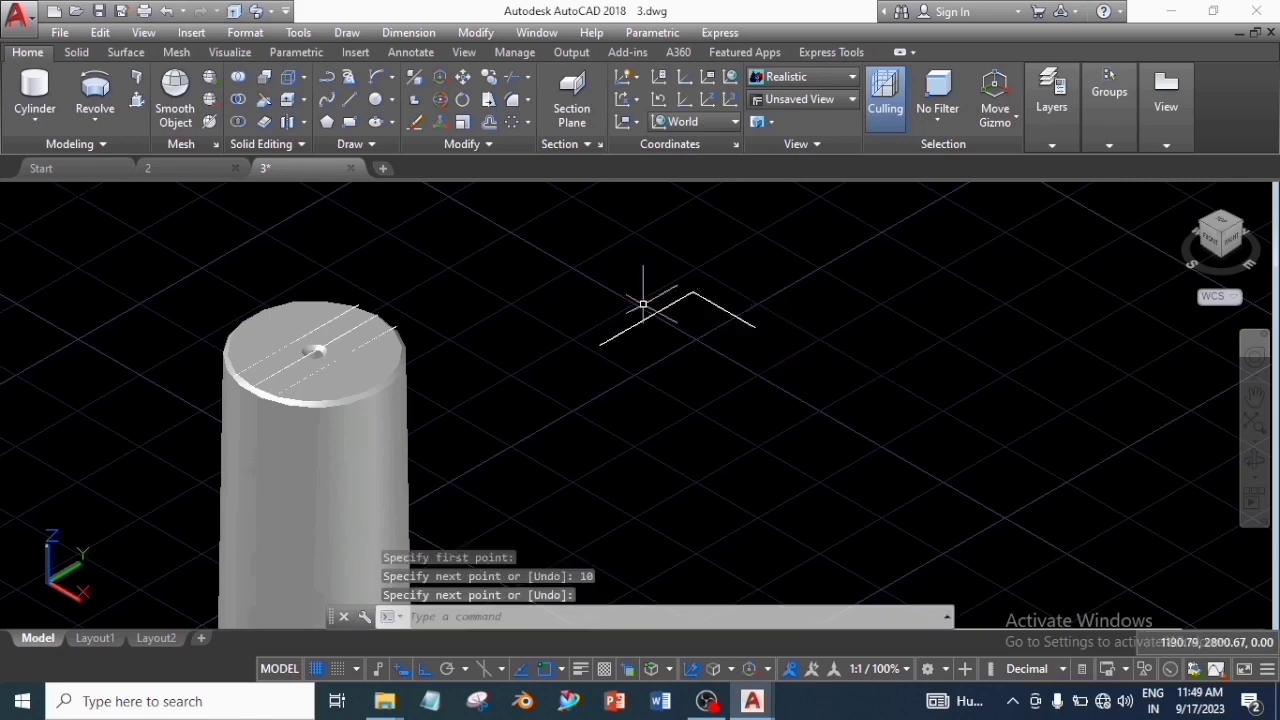
# - Draw a line 25 long from the free end of the 10-long line, parallel to the 15-long line
pyautogui.press('space')
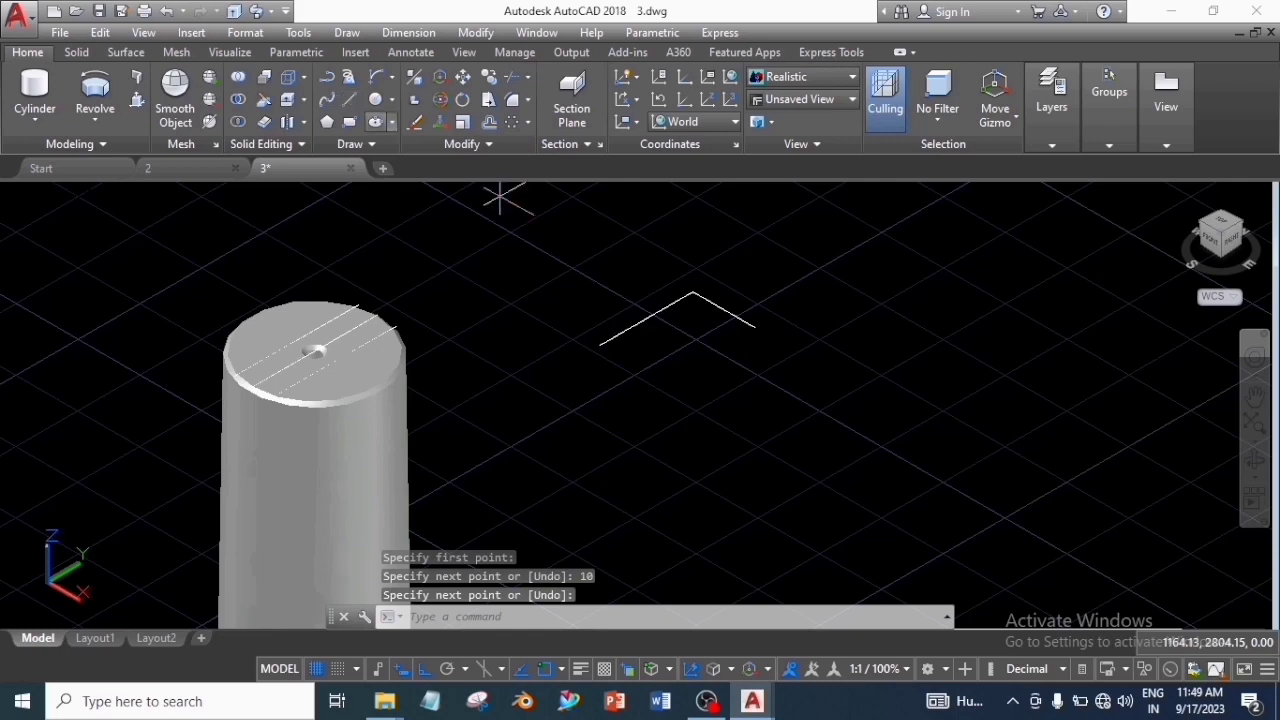
pyautogui.press('space')
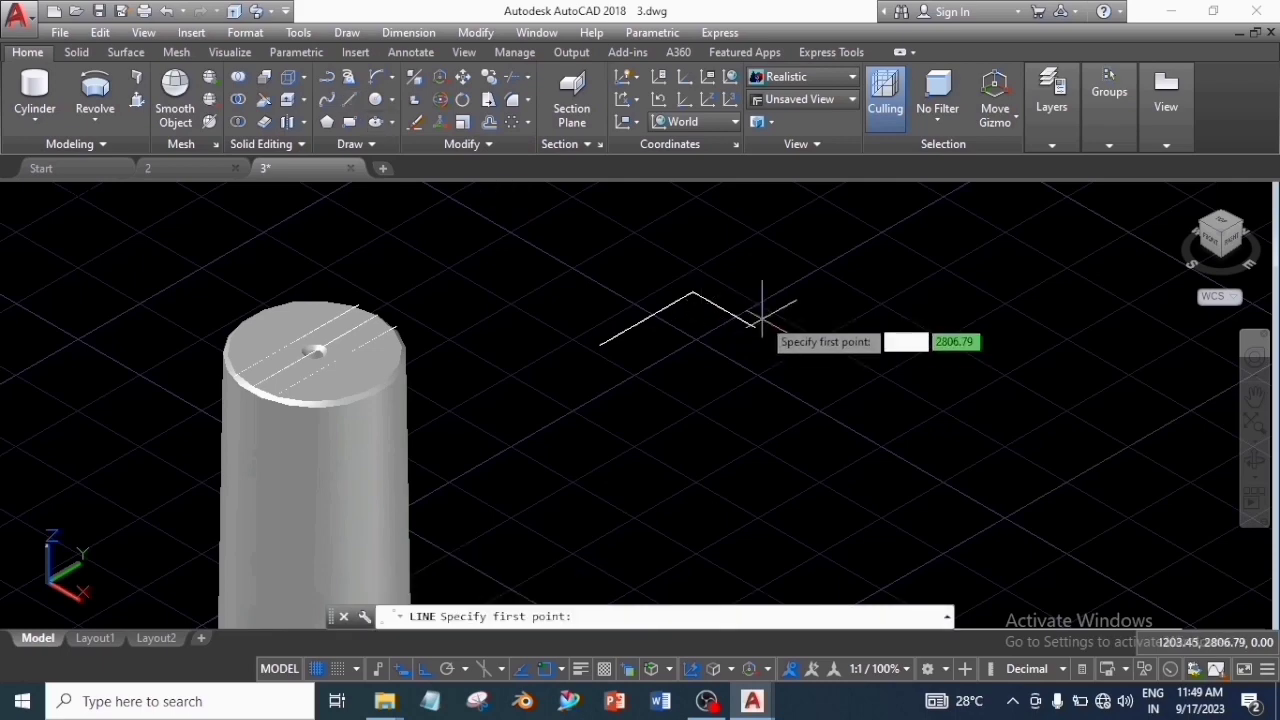
pyautogui.click(755, 324)
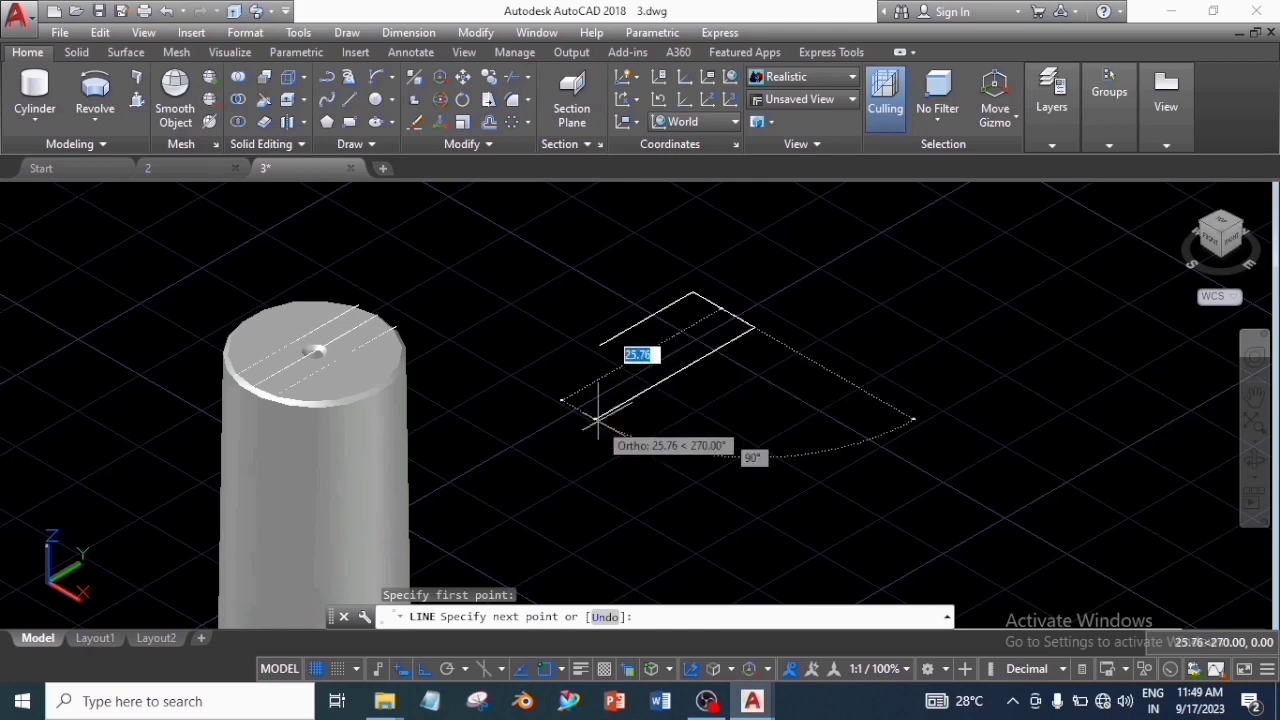
pyautogui.write('25')
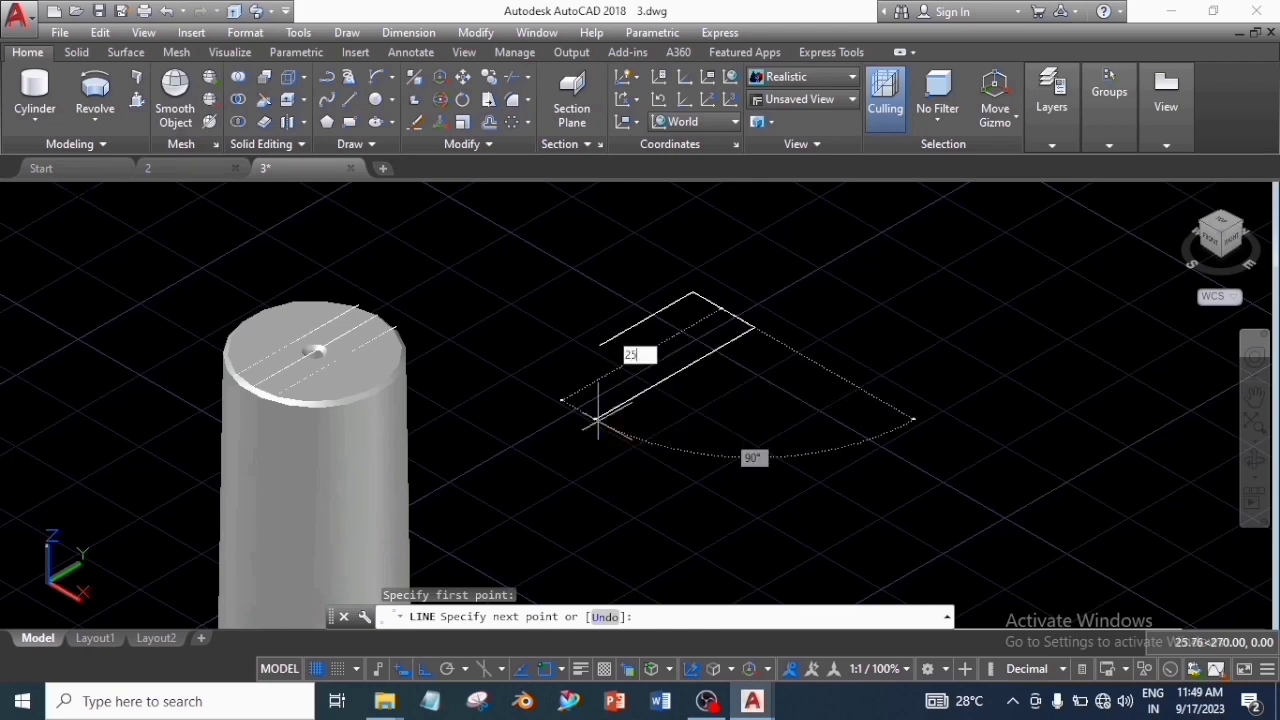
pyautogui.press('Return')
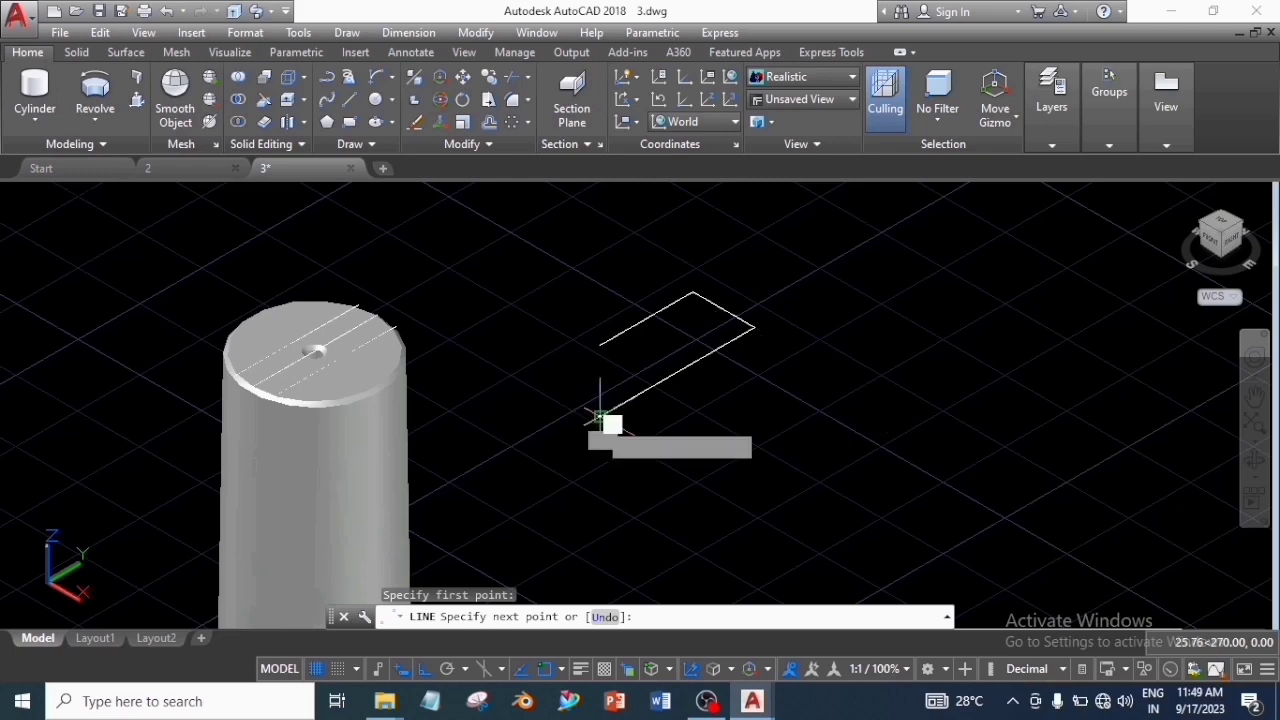
pyautogui.press('Return')
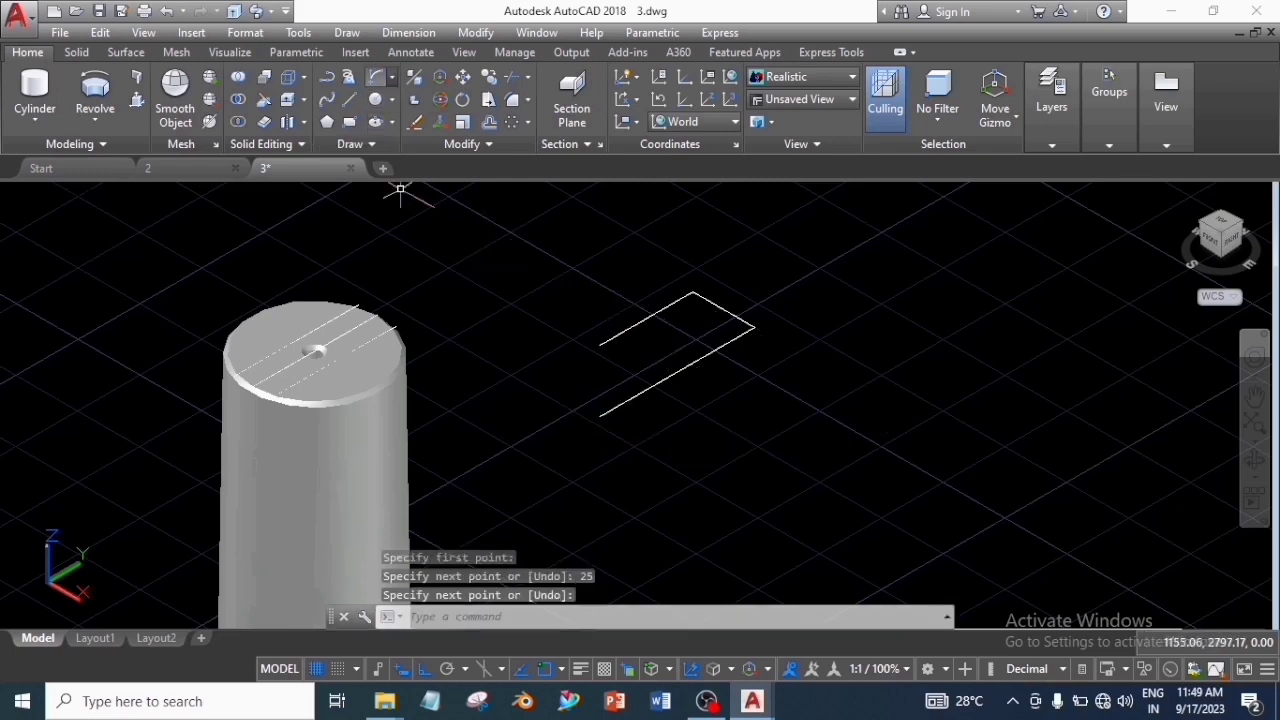
# - Close the profile's open end with a Start, End, Direction arc that leaves the shorter parallel line tangentially
pyautogui.click(392, 77)
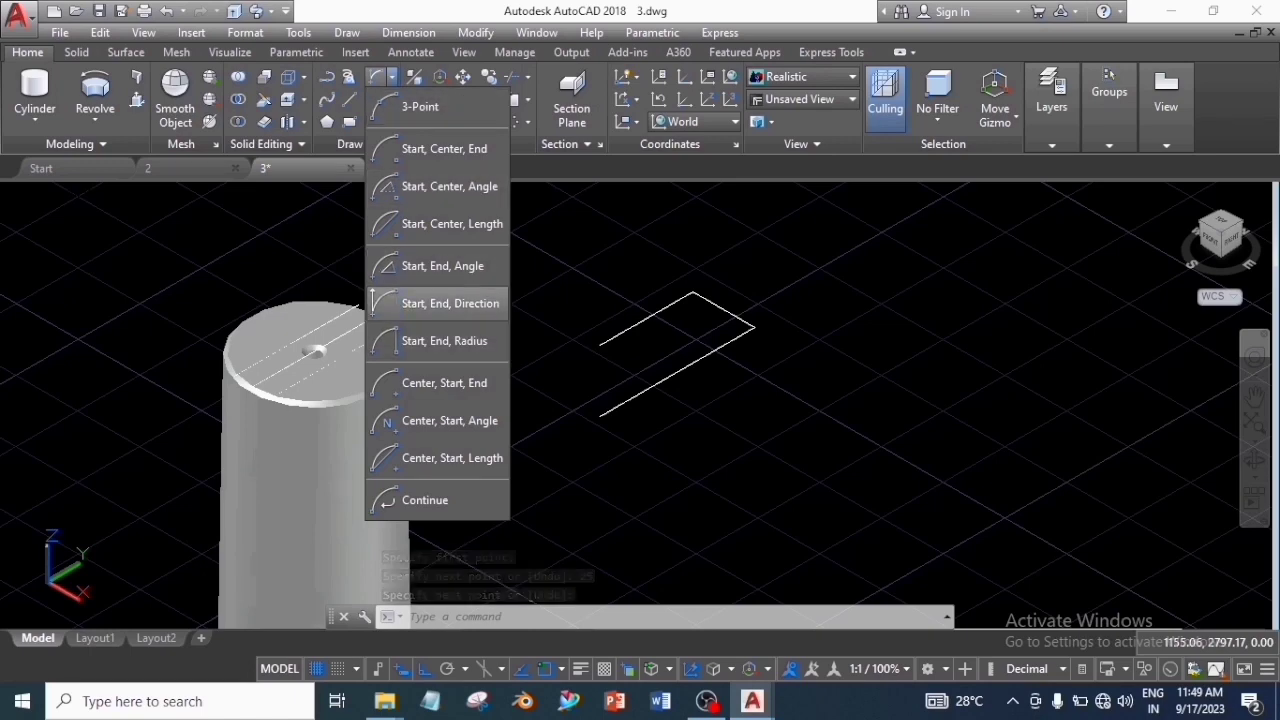
pyautogui.click(450, 303)
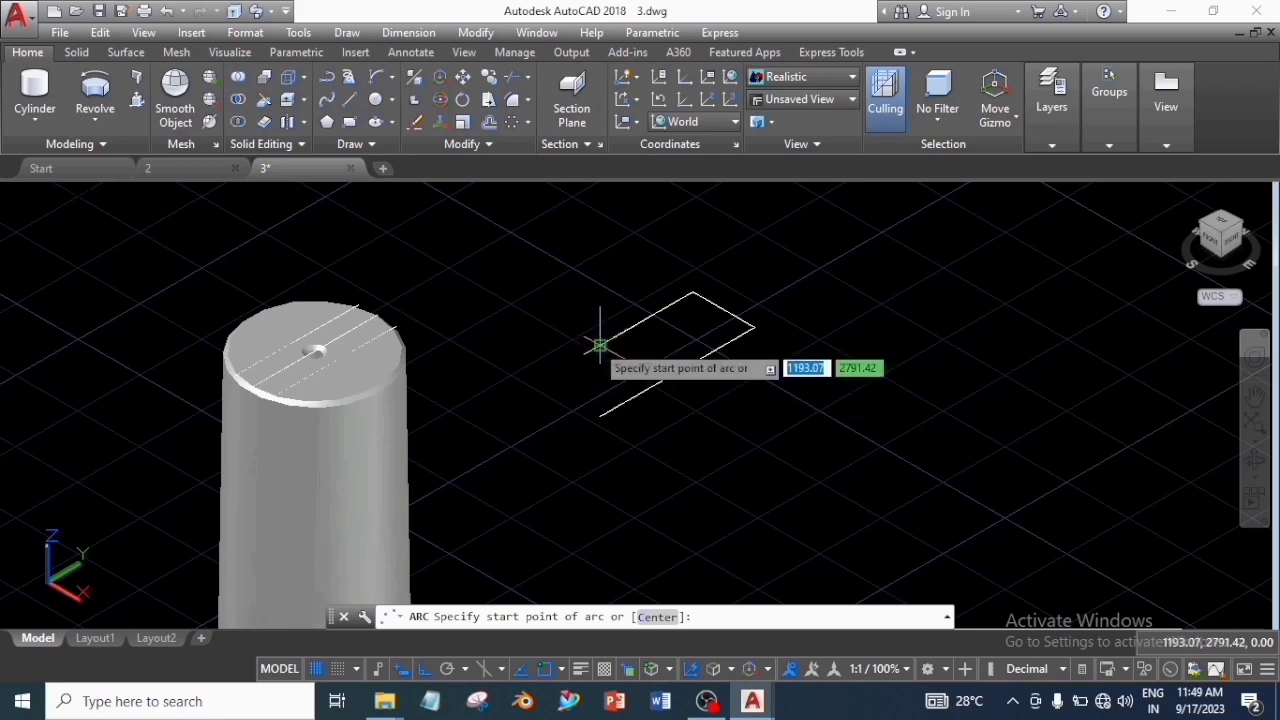
pyautogui.click(598, 343)
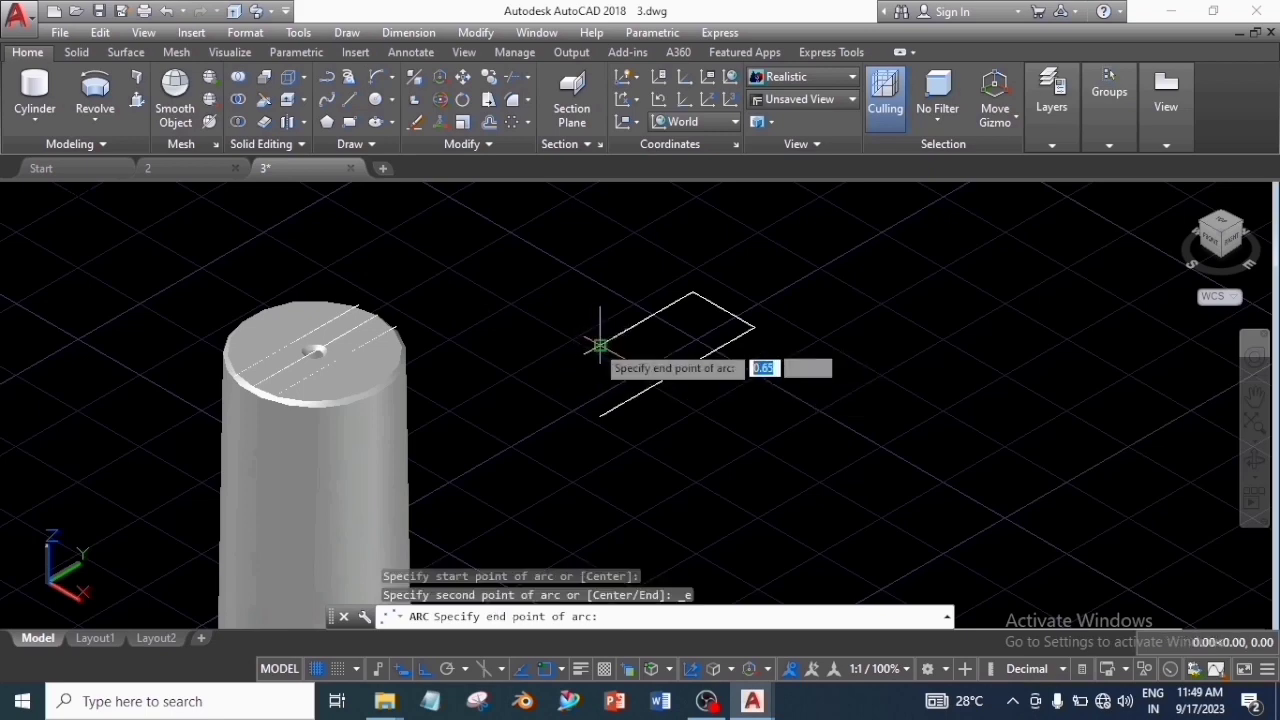
pyautogui.click(600, 416)
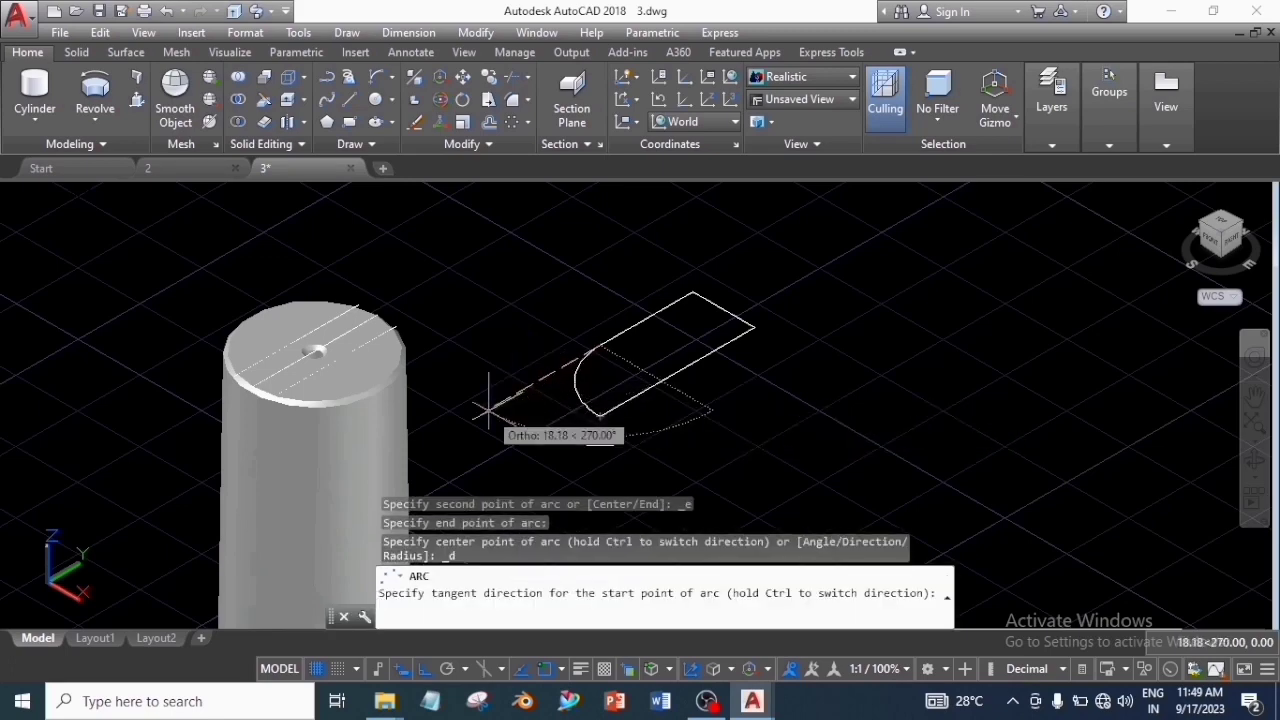
pyautogui.click(535, 420)
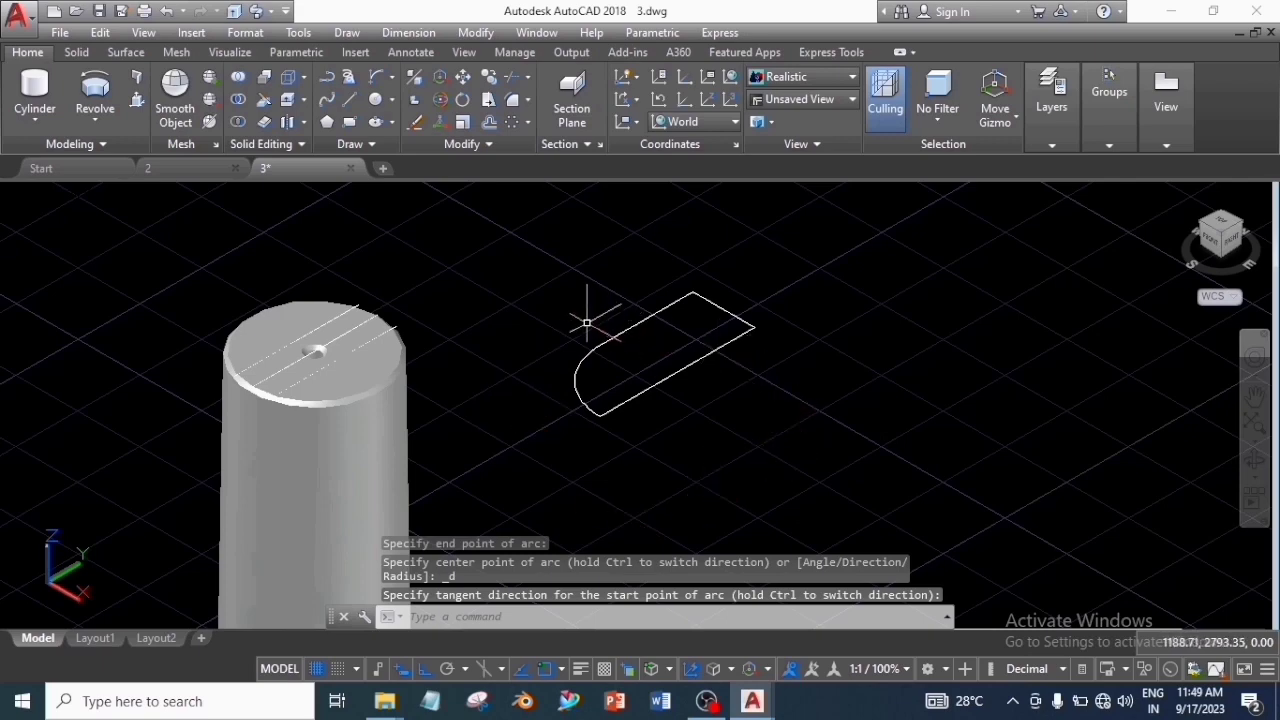
# - Join the three lines and the arc beside the shank into one polyline
pyautogui.scroll(-3, 587, 323)
pyautogui.click(557, 295)
pyautogui.click(682, 384)
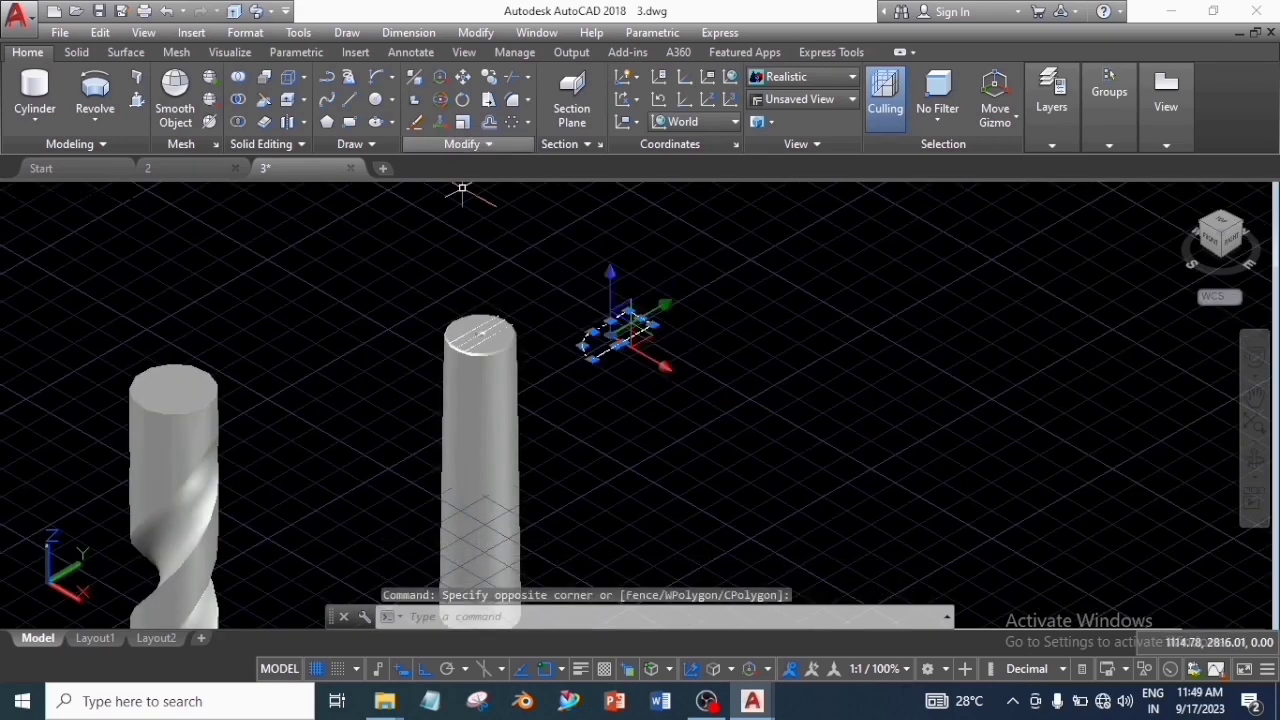
pyautogui.click(465, 144)
pyautogui.click(485, 190)
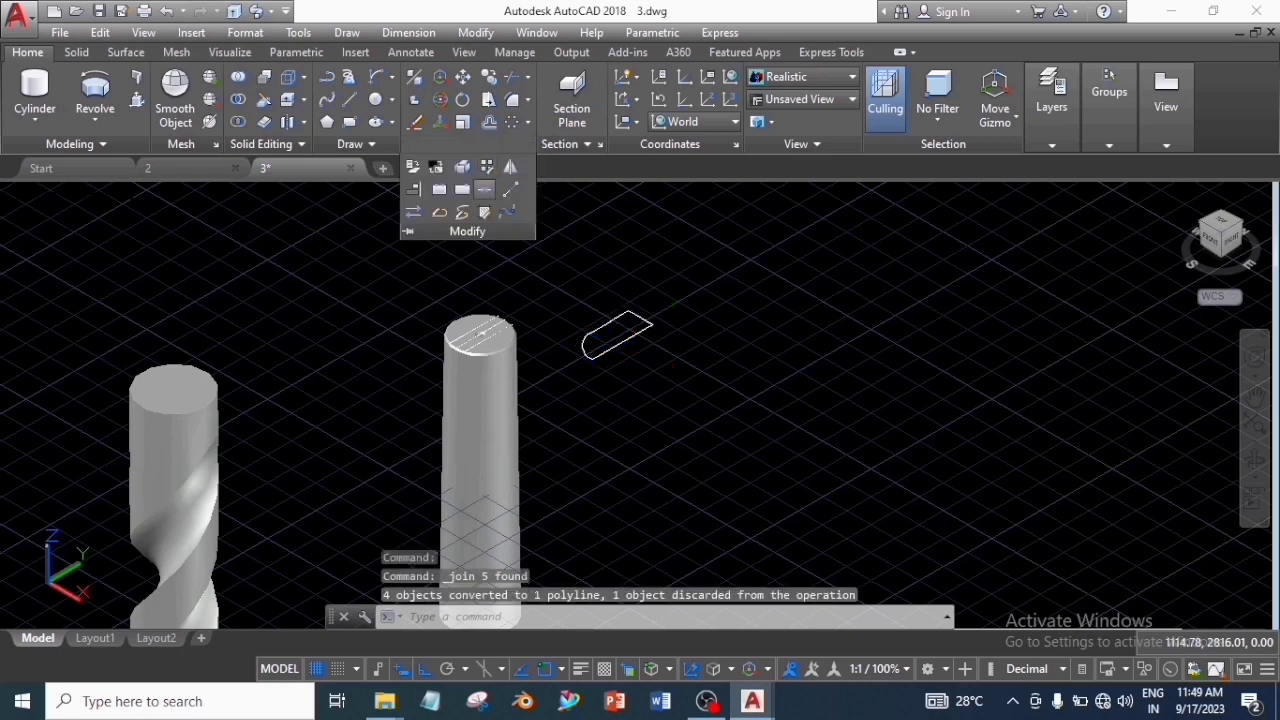
pyautogui.press('Escape')
# - Extrude the closed round-ended profile upward by 26 with Presspull
pyautogui.scroll(2, 737, 292)
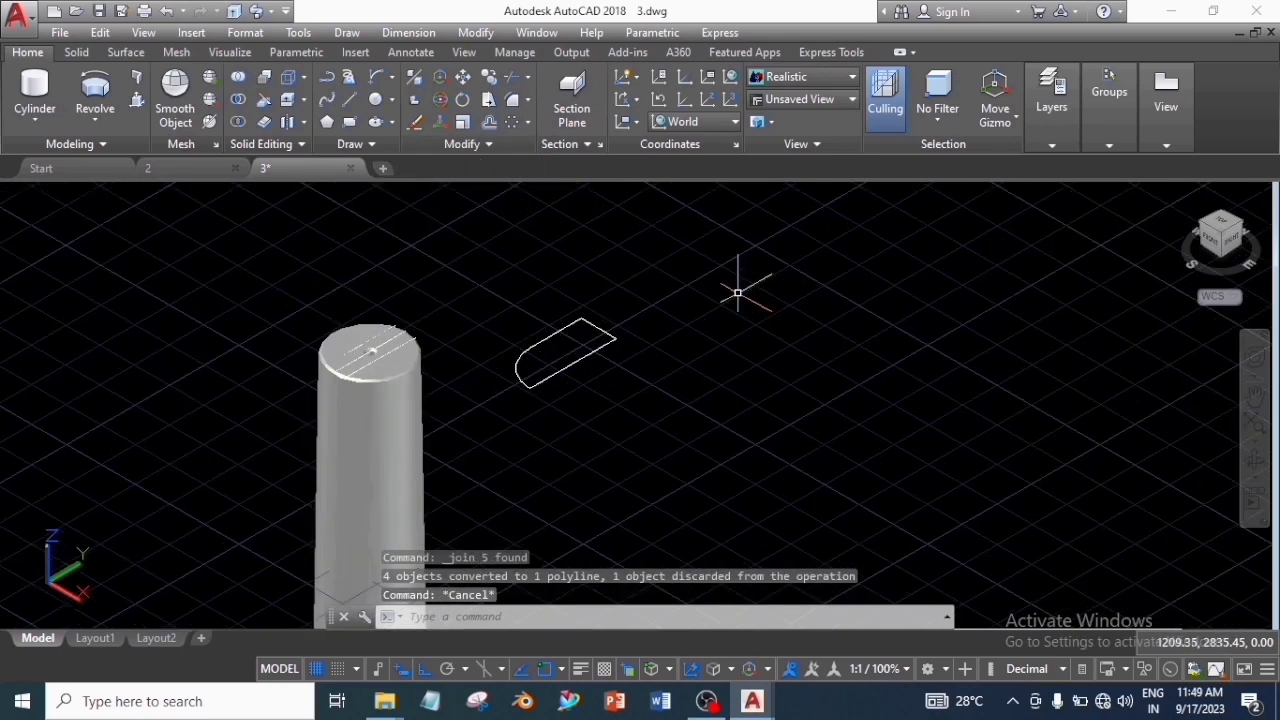
pyautogui.click(585, 335)
pyautogui.hotkey('ctrl', 'shift', 'e')
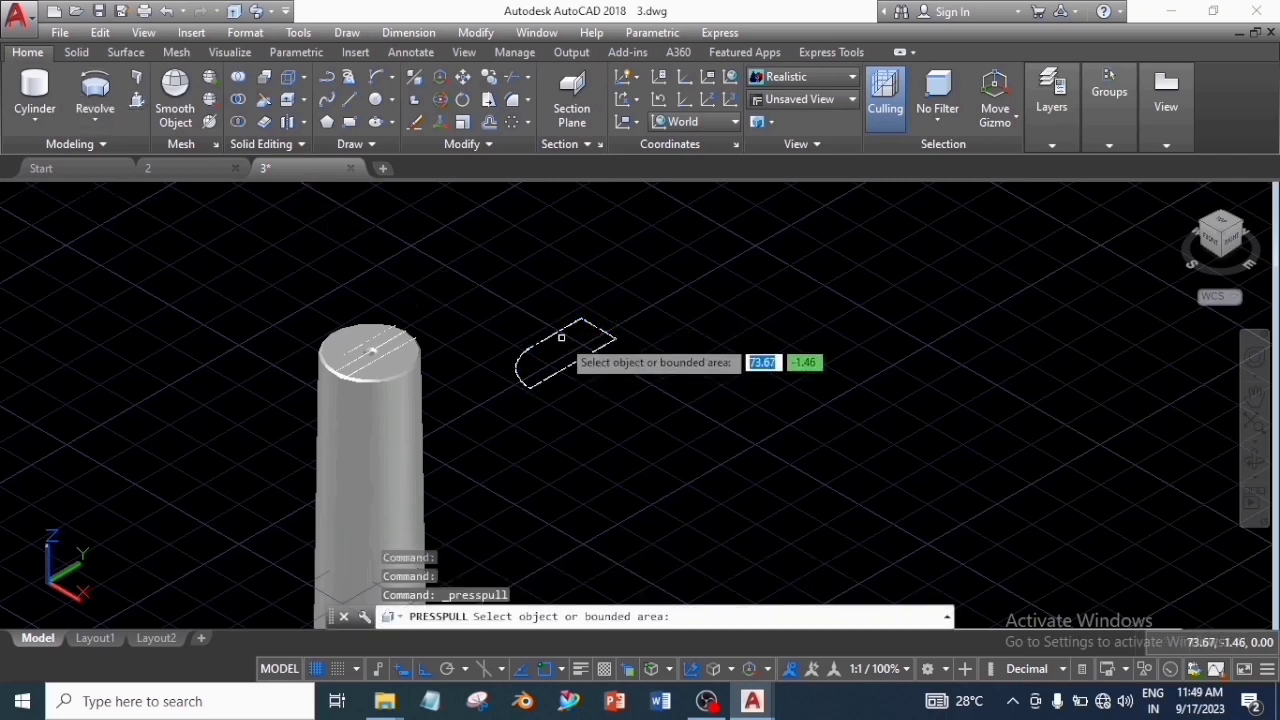
pyautogui.click(559, 352)
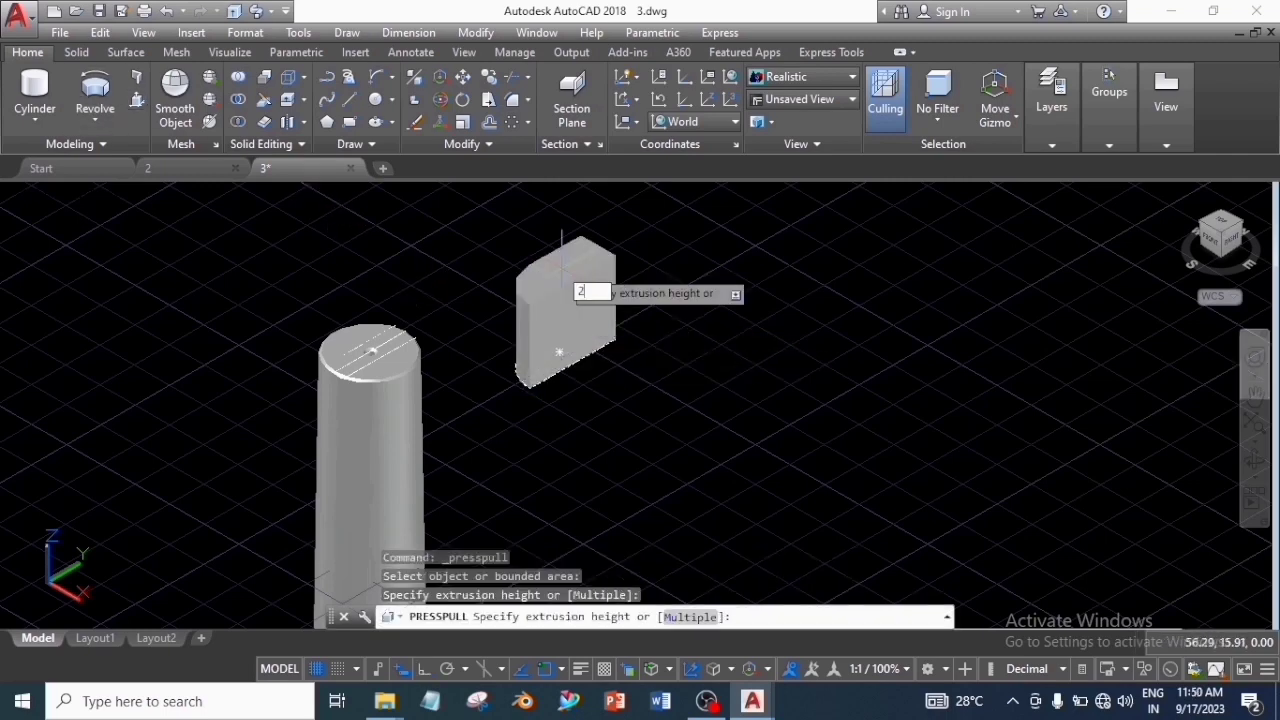
pyautogui.write('26')
pyautogui.press('Return')
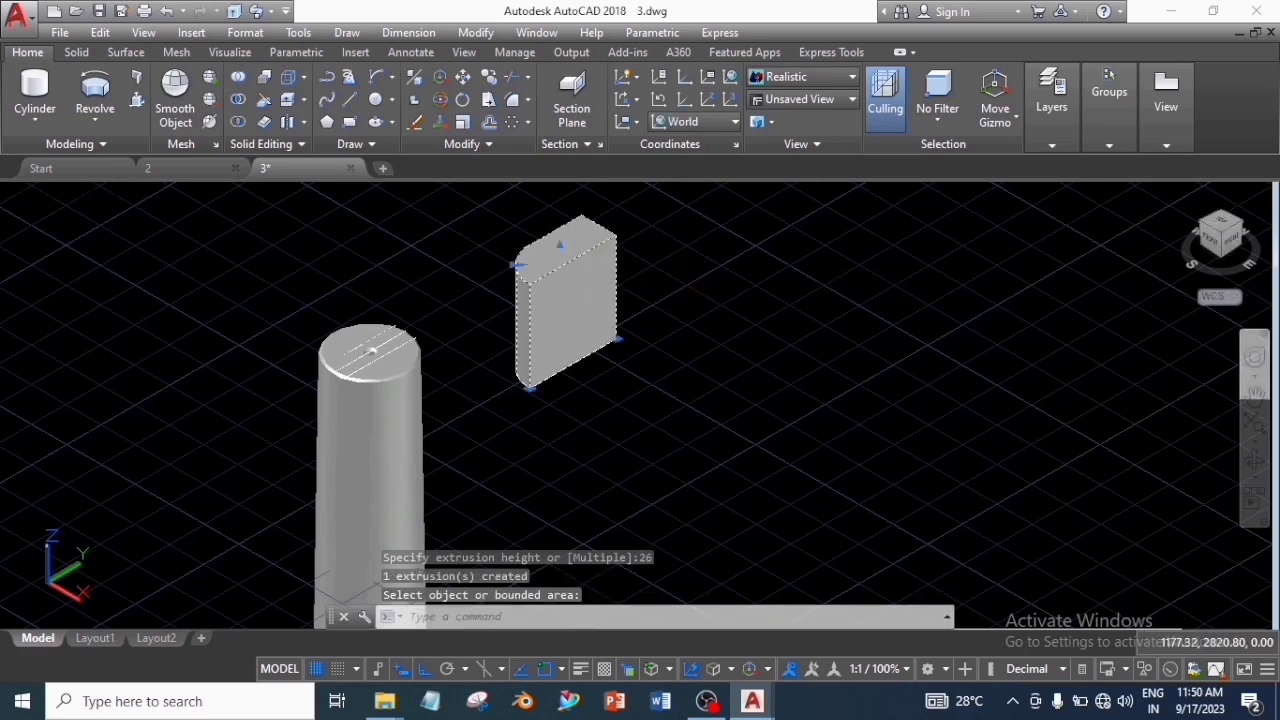
pyautogui.press('Return')
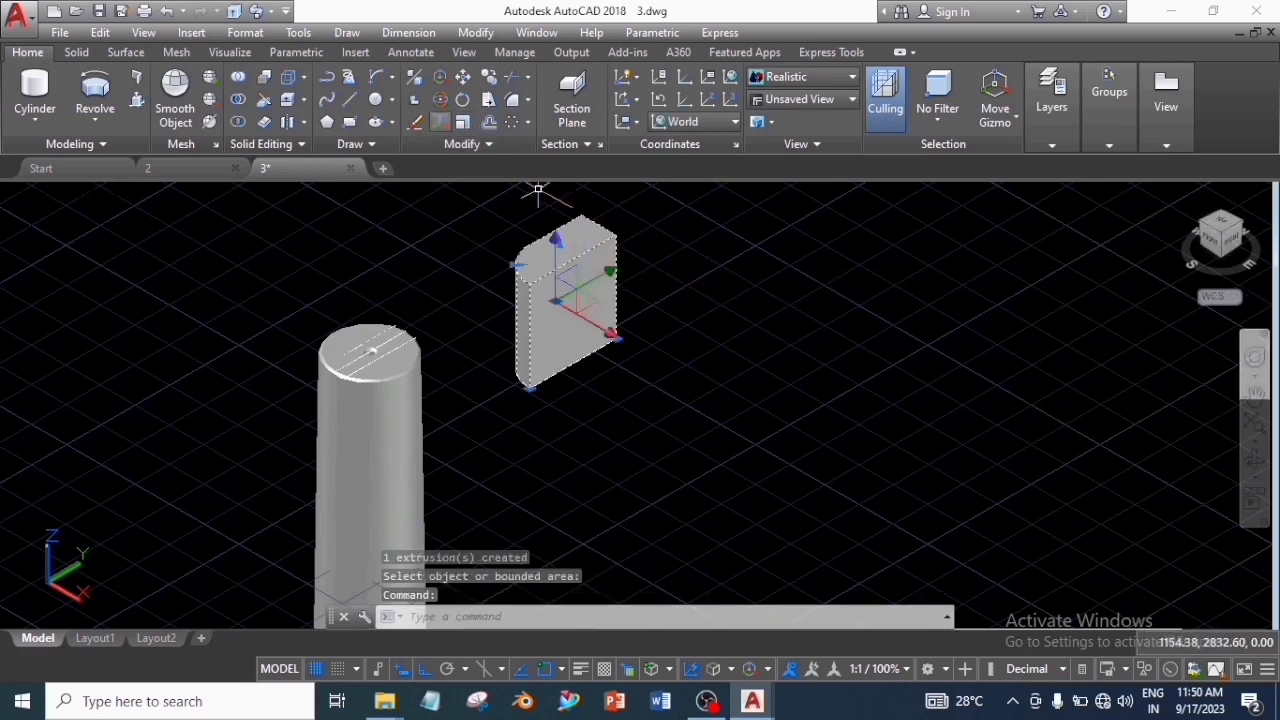
# - Rotate the extruded block 90 degrees about the X axis with 3D Rotate
pyautogui.click(440, 99)
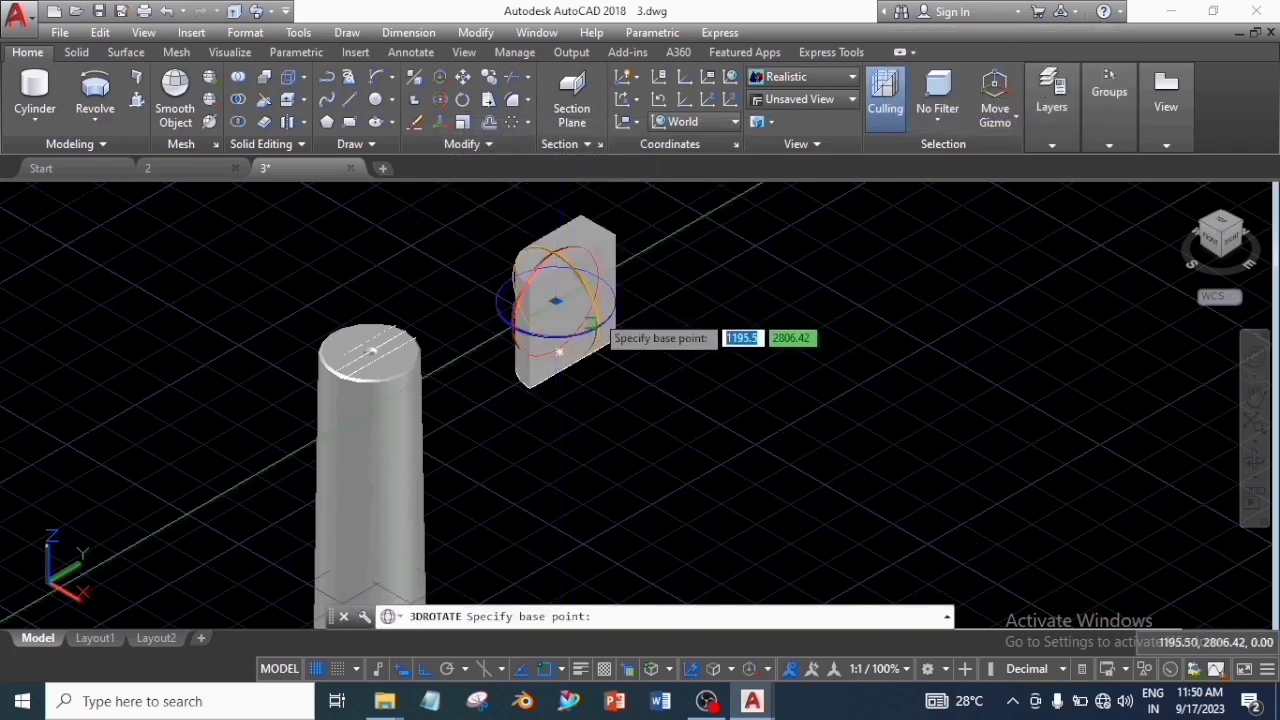
pyautogui.click(556, 300)
pyautogui.write('90')
pyautogui.press('Return')
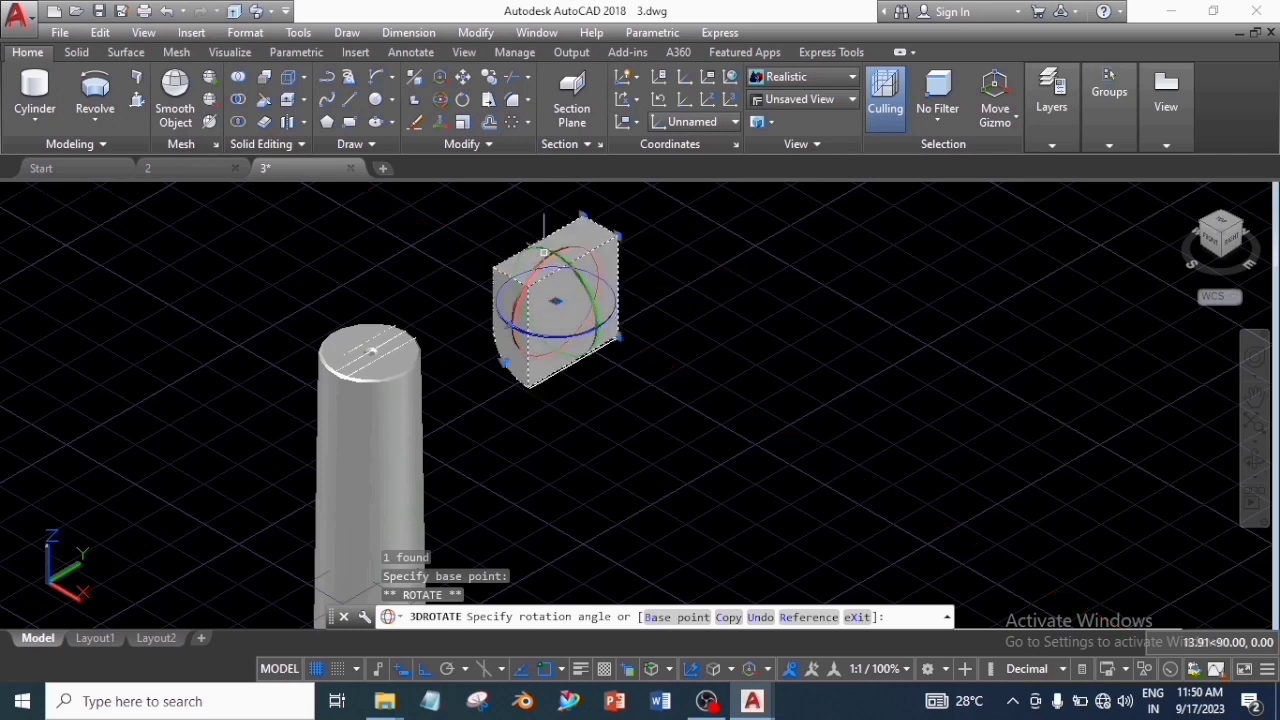
pyautogui.press('Escape')
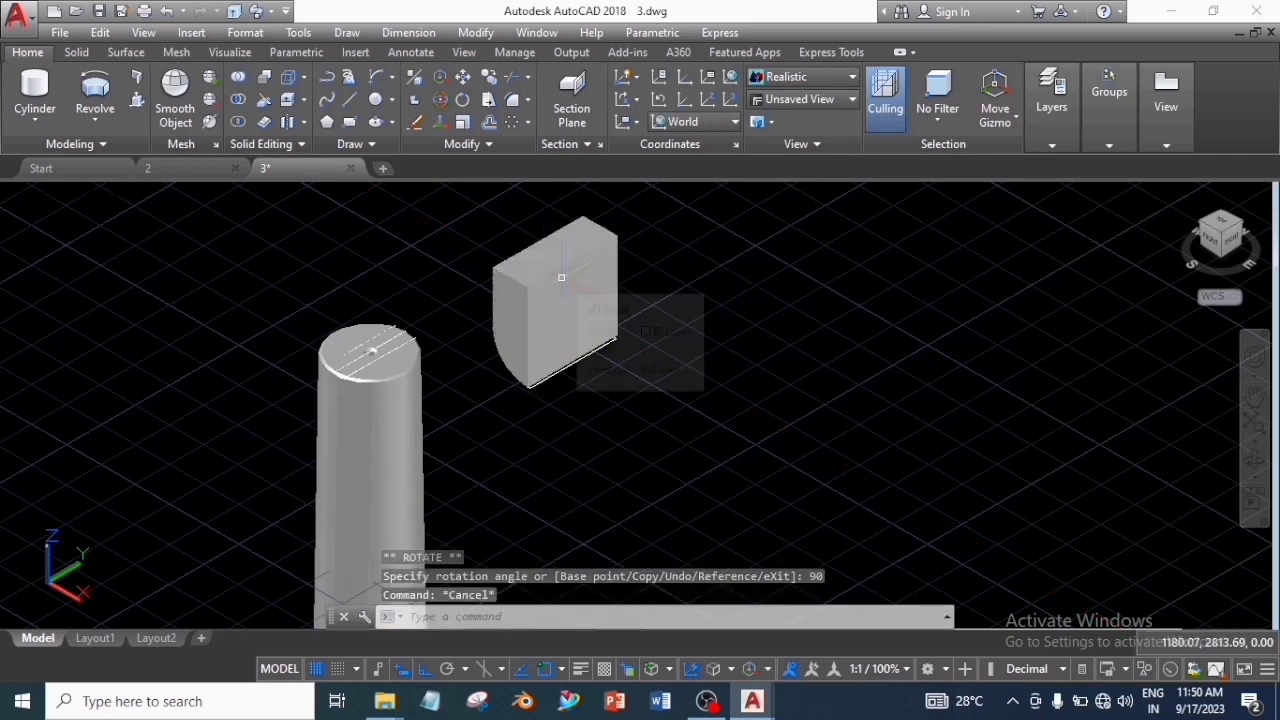
# - Move the block from its upper inner edge's midpoint to the midpoint of the nearer offset line on the shank's end face
pyautogui.click(562, 278)
pyautogui.click(463, 77)
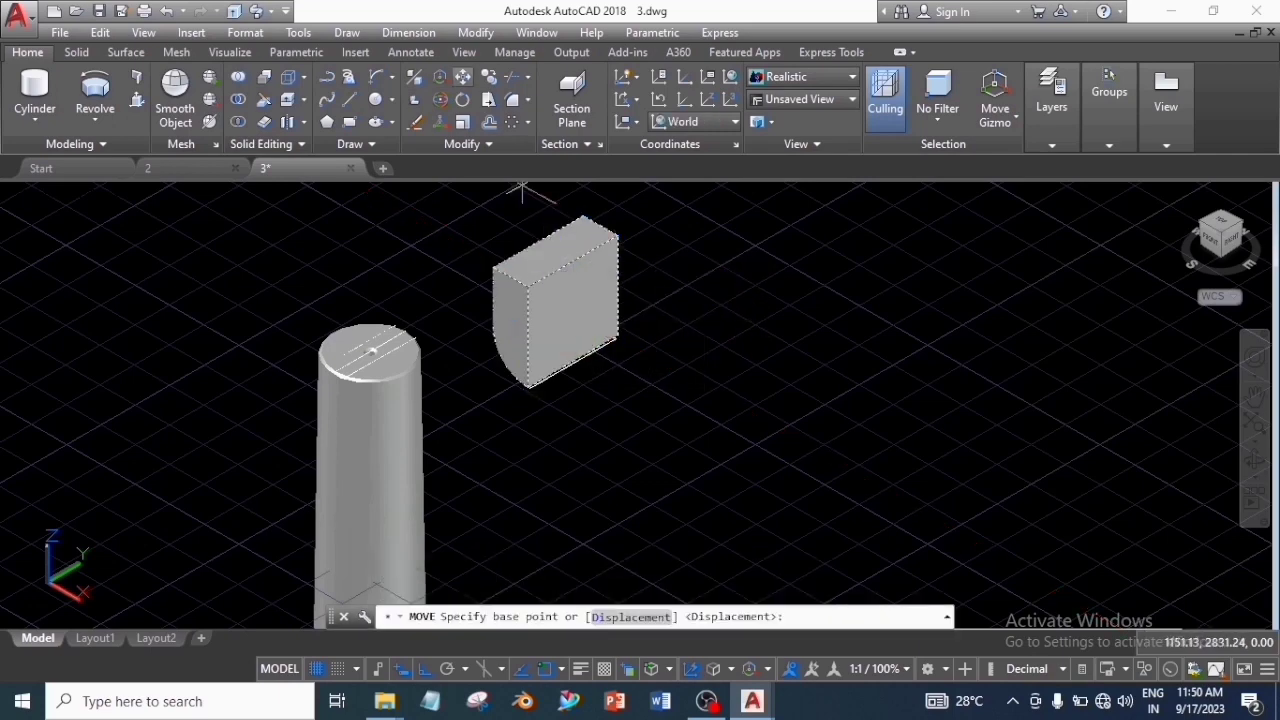
pyautogui.scroll(2, 565, 262)
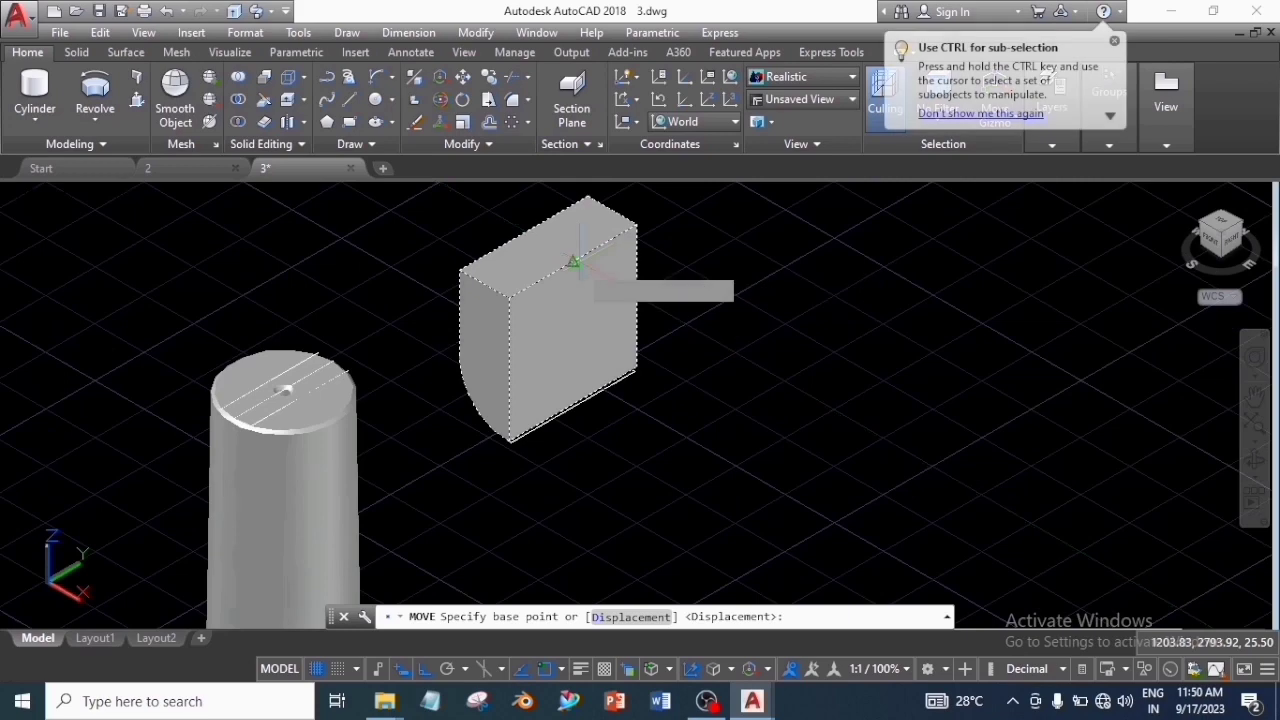
pyautogui.click(522, 232)
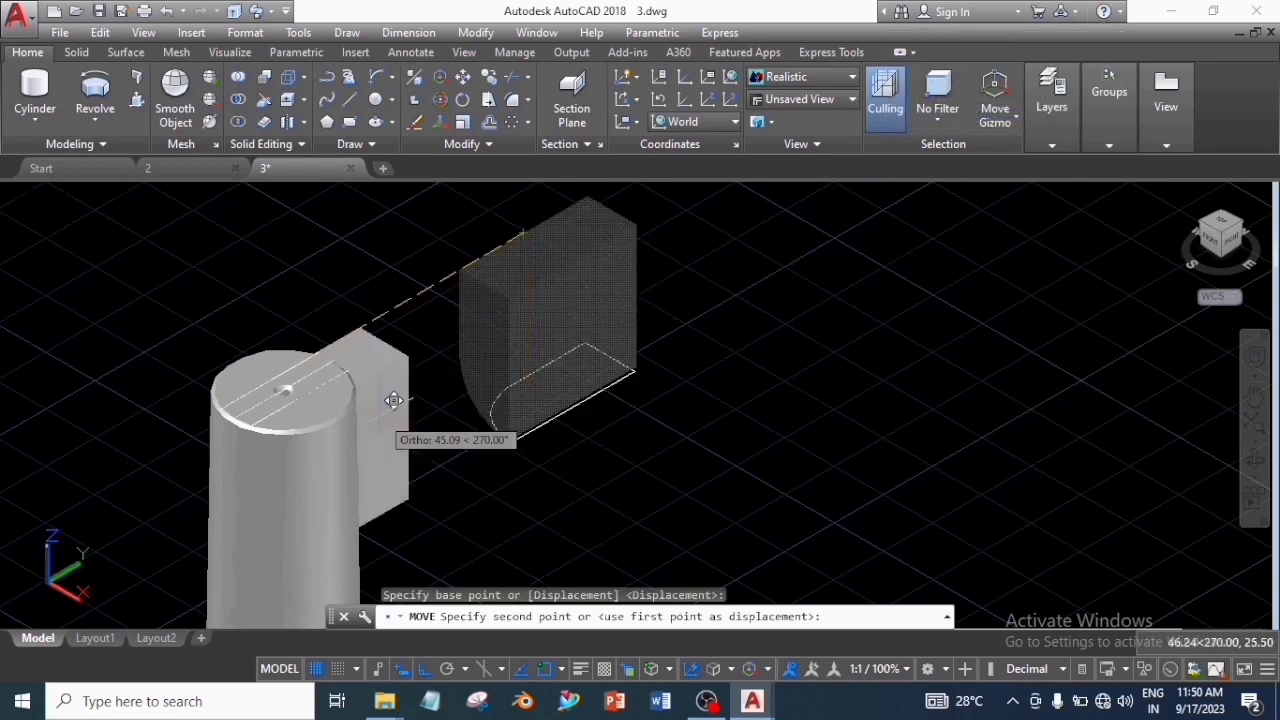
pyautogui.scroll(2, 316, 388)
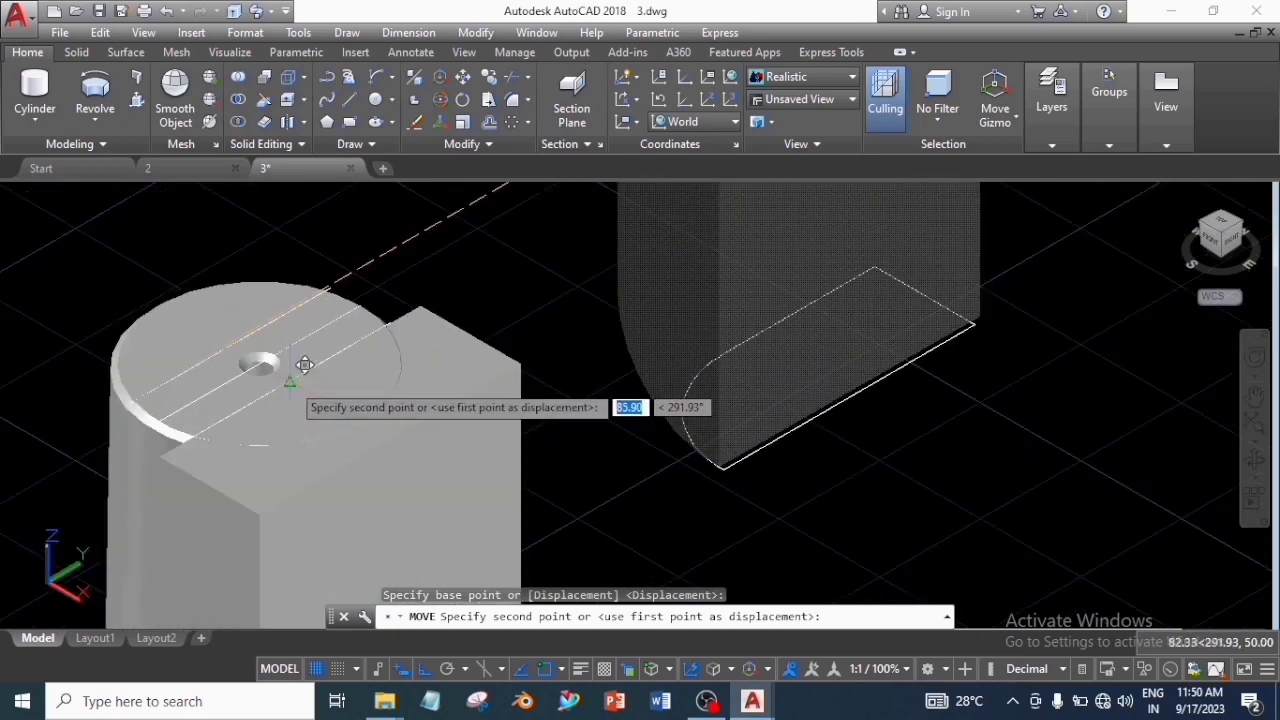
pyautogui.click(304, 364)
pyautogui.scroll(-3, 503, 366)
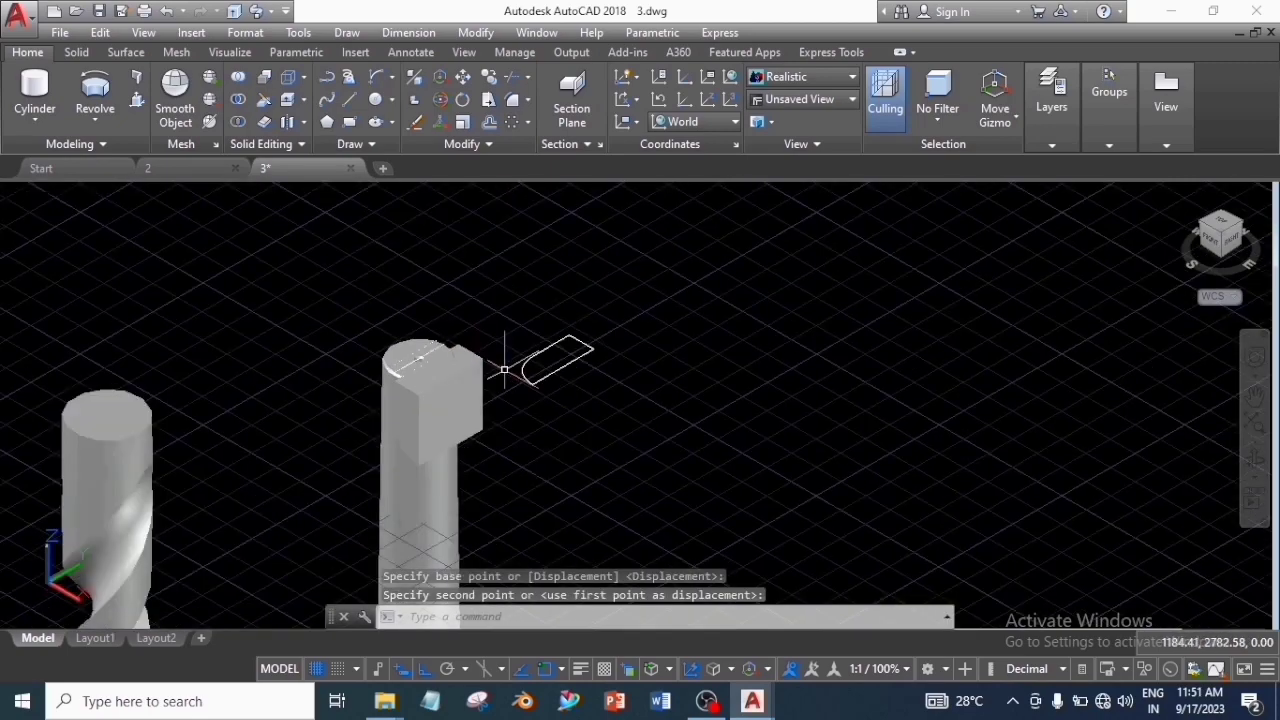
pyautogui.scroll(3, 508, 366)
pyautogui.press('Escape')
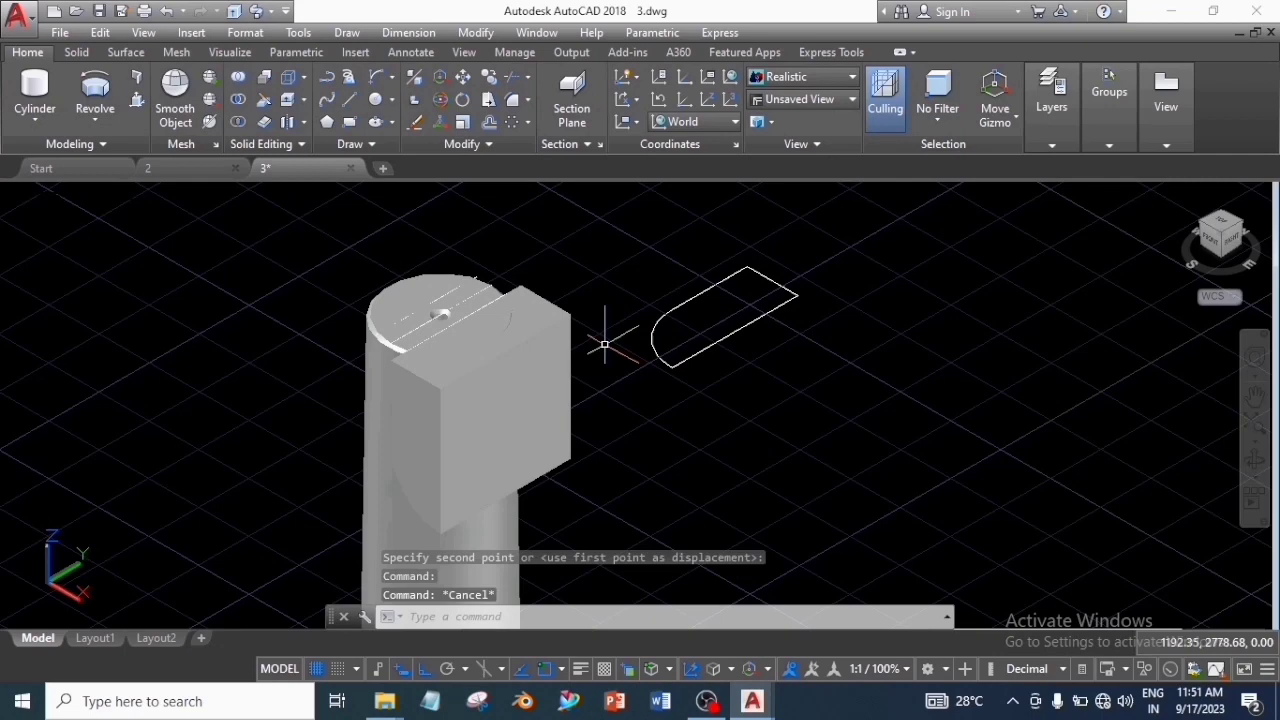
# - Mirror the block across the YZ plane through the centre of the shank's end face with 3D Mirror, keeping the source block
pyautogui.click(517, 340)
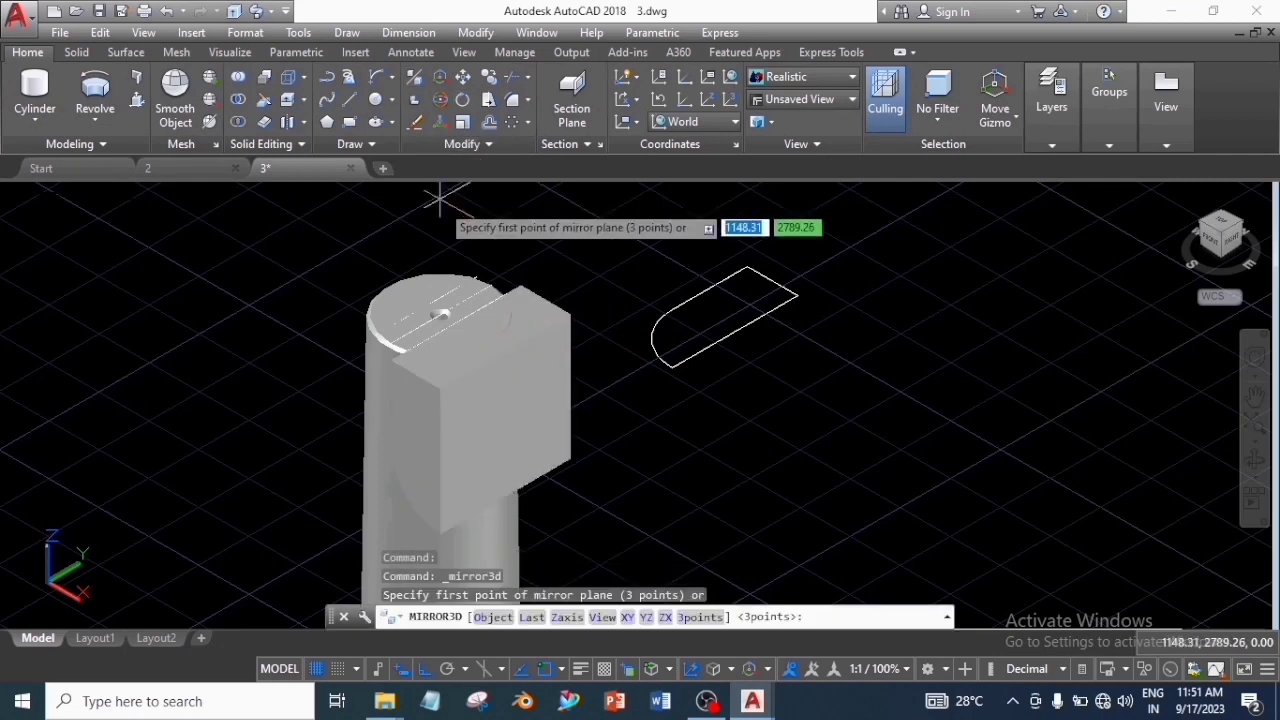
pyautogui.click(414, 77)
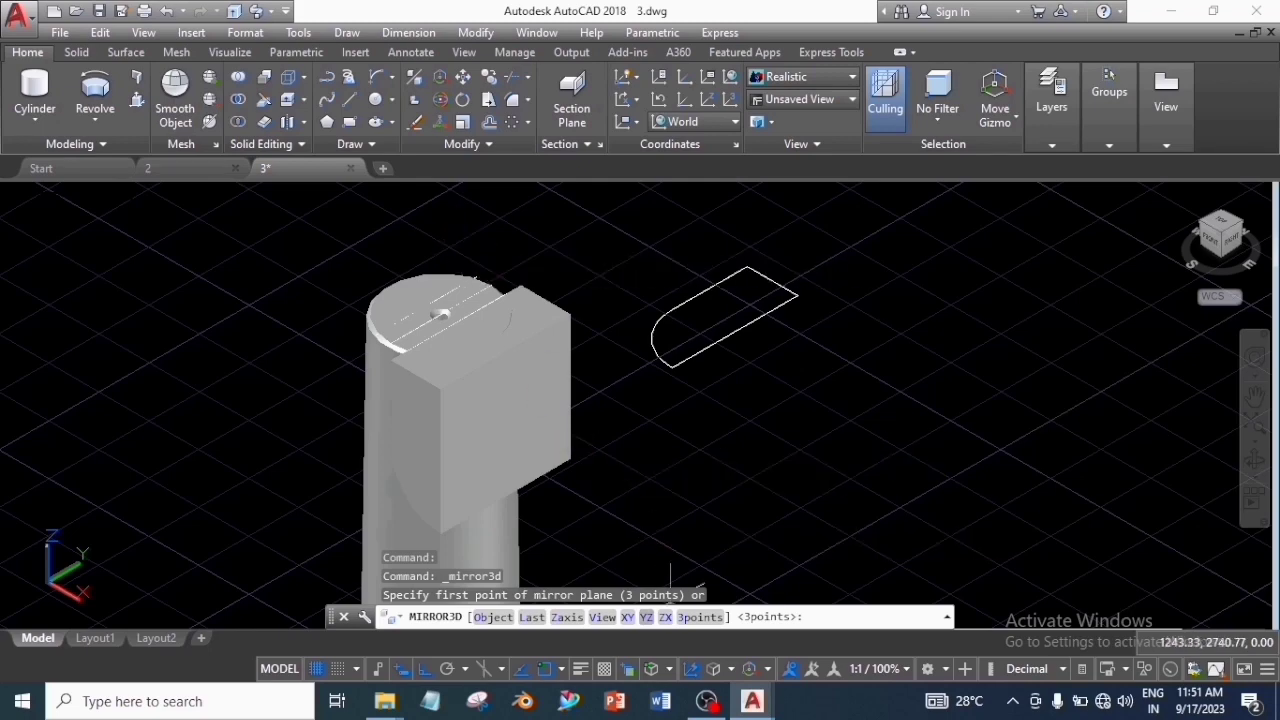
pyautogui.click(646, 617)
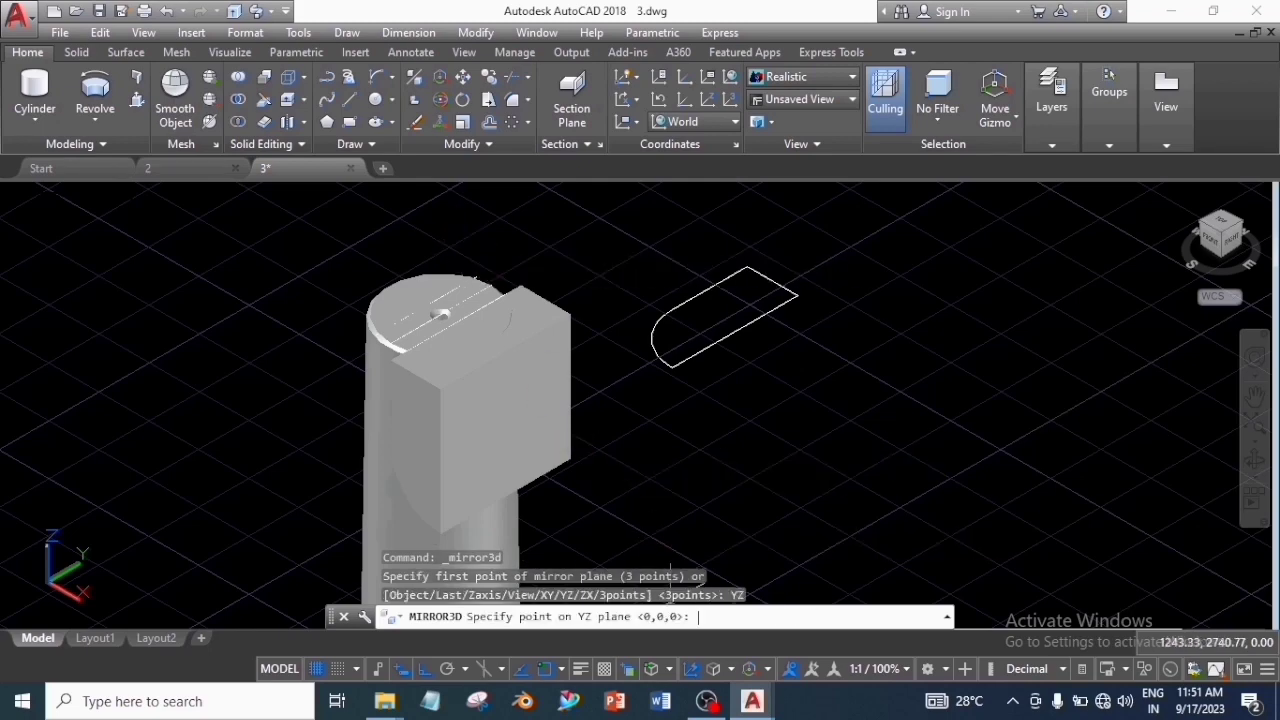
pyautogui.click(440, 316)
pyautogui.click(480, 384)
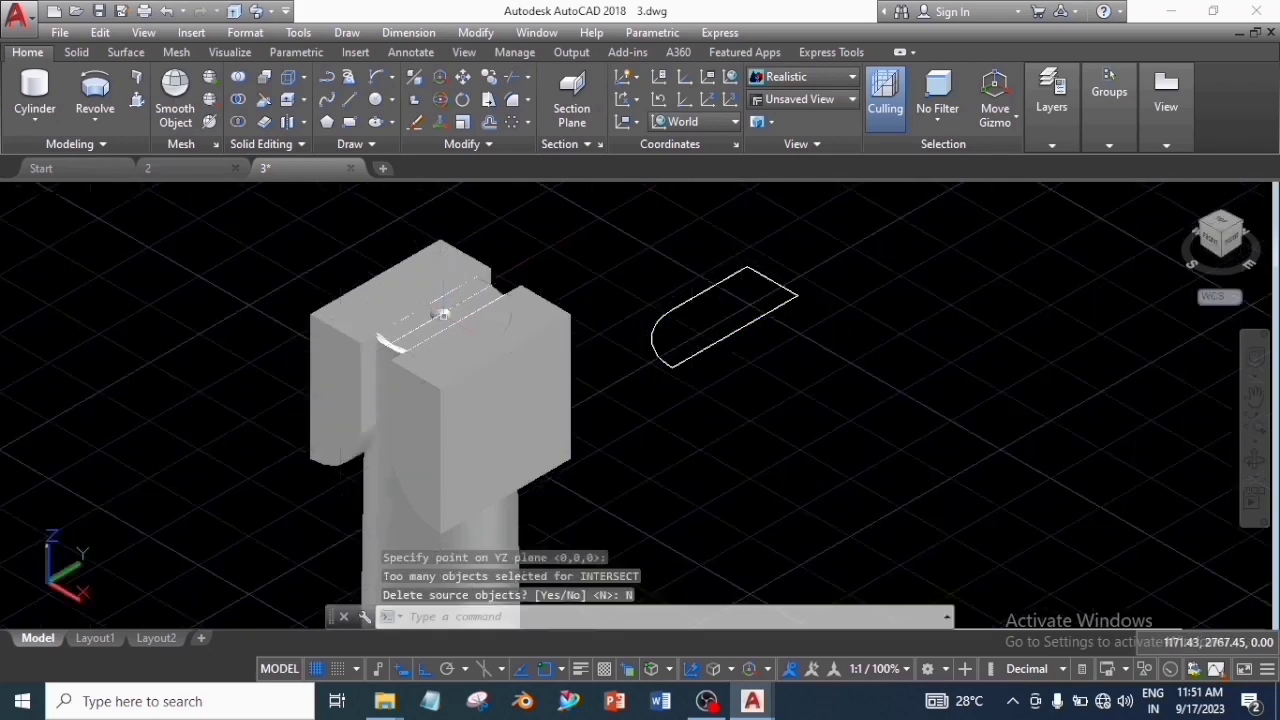
pyautogui.press('Escape')
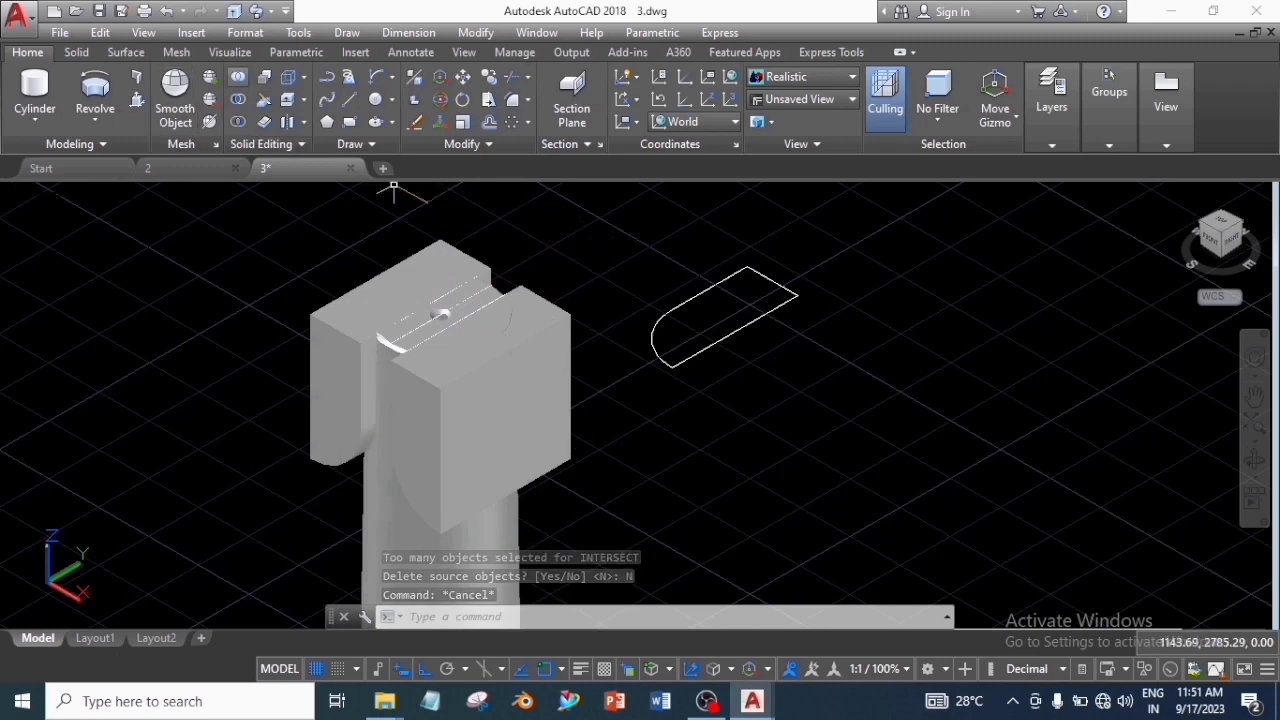
# - Subtract both round-ended blocks from the tapered shank to cut the flat tang
pyautogui.click(238, 99)
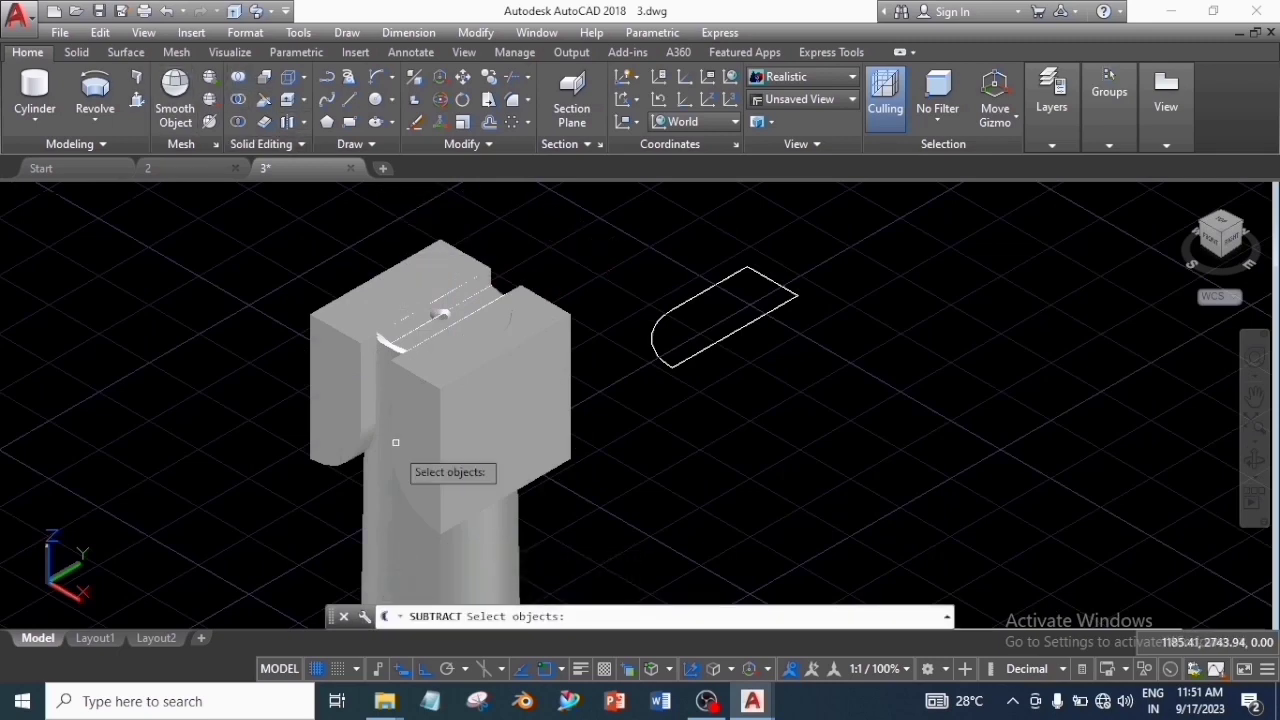
pyautogui.click(396, 552)
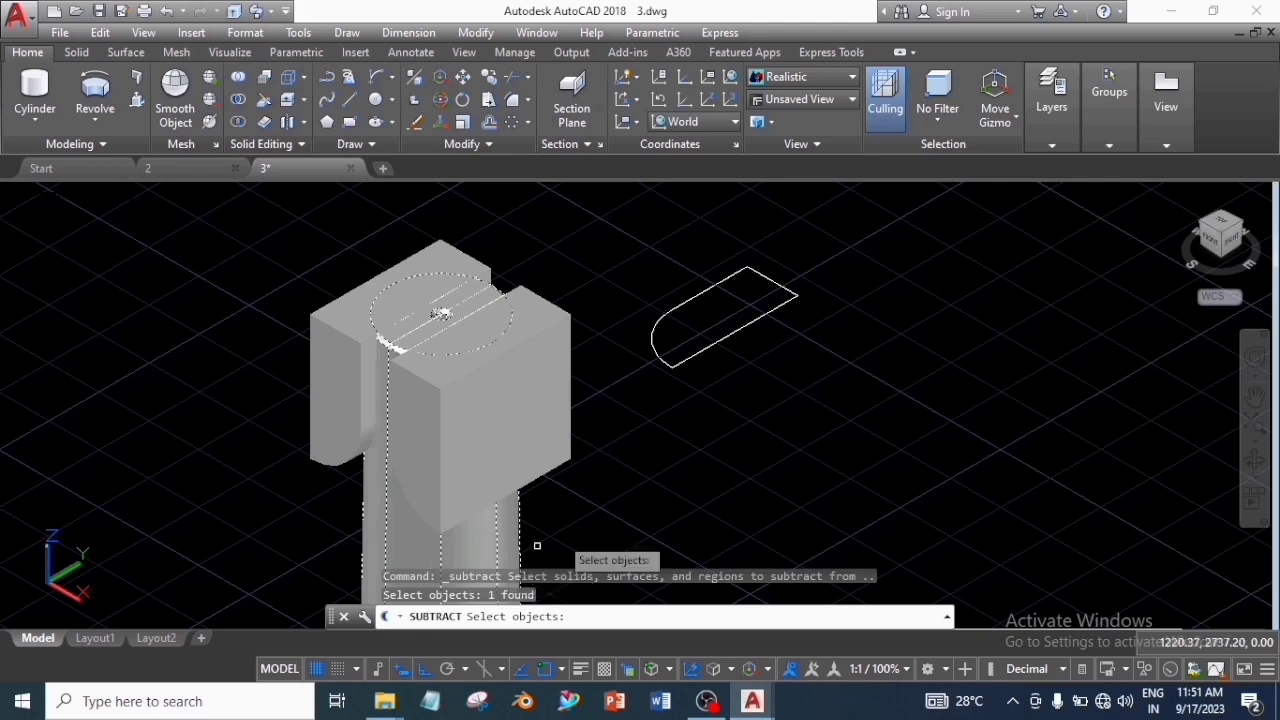
pyautogui.press('Return')
pyautogui.click(340, 442)
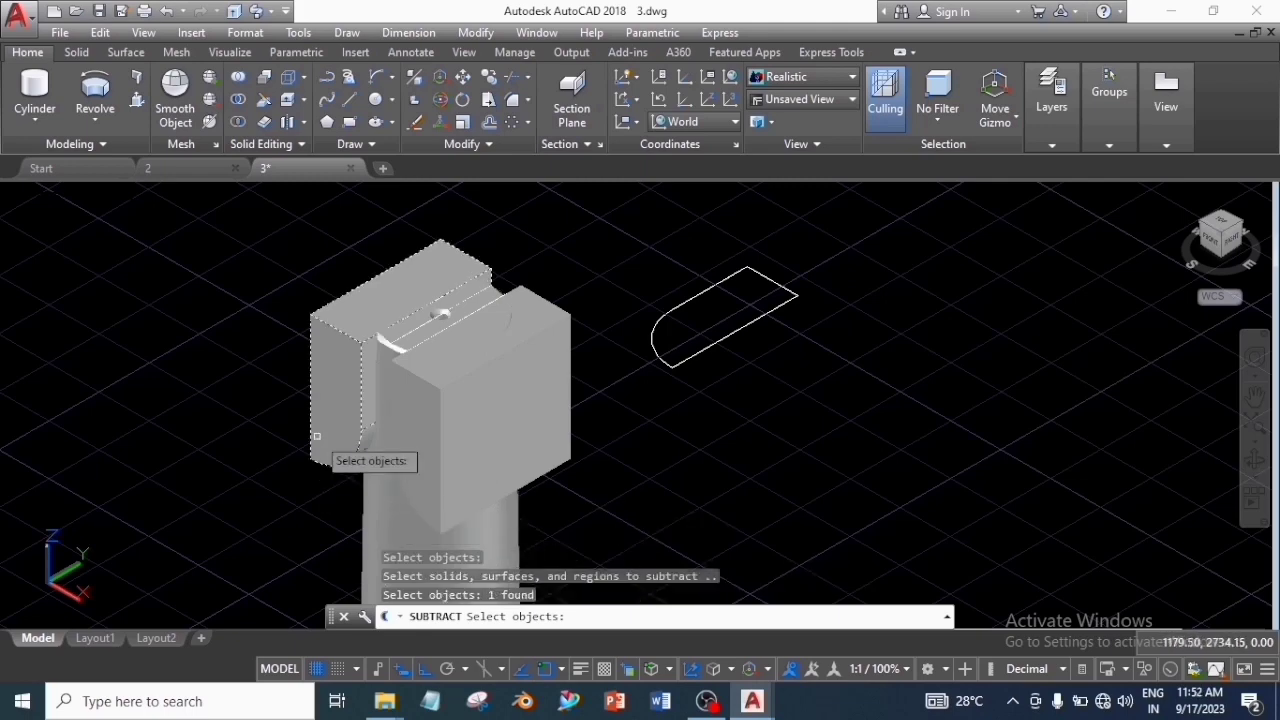
pyautogui.click(444, 477)
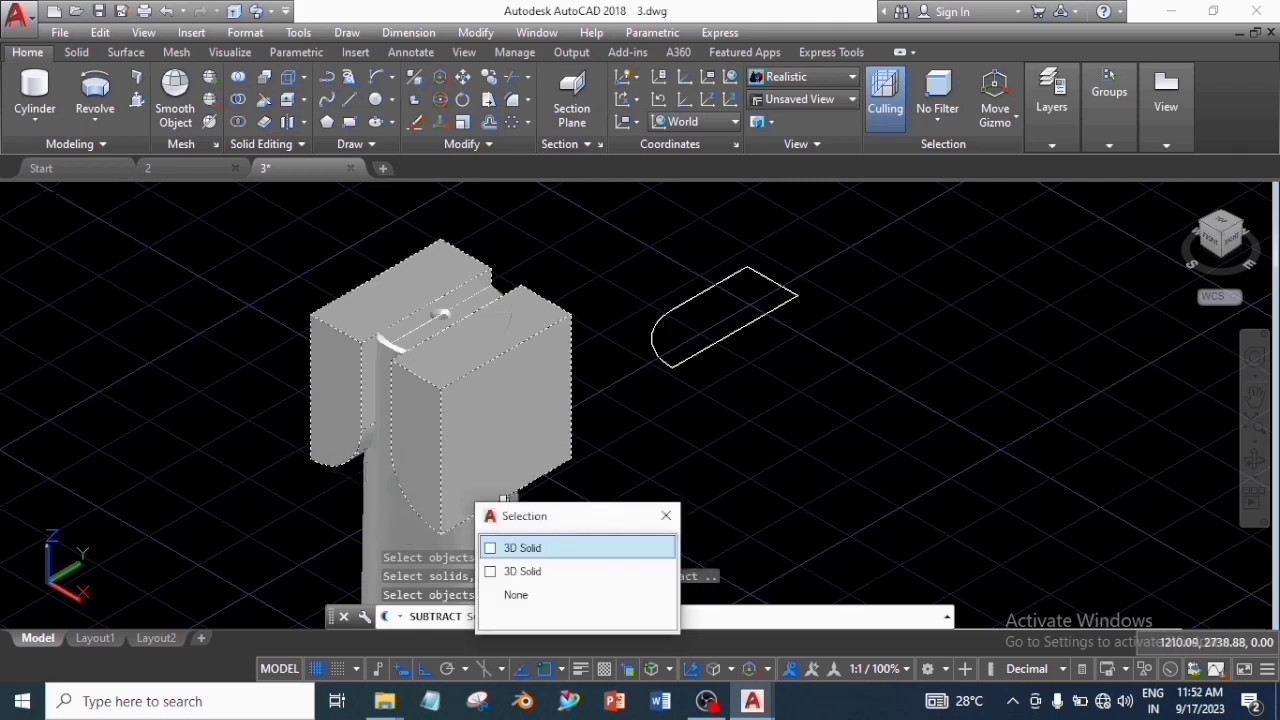
pyautogui.click(522, 548)
pyautogui.press('Return')
# - Erase the three construction lines on the shank's end face
pyautogui.scroll(3, 550, 348)
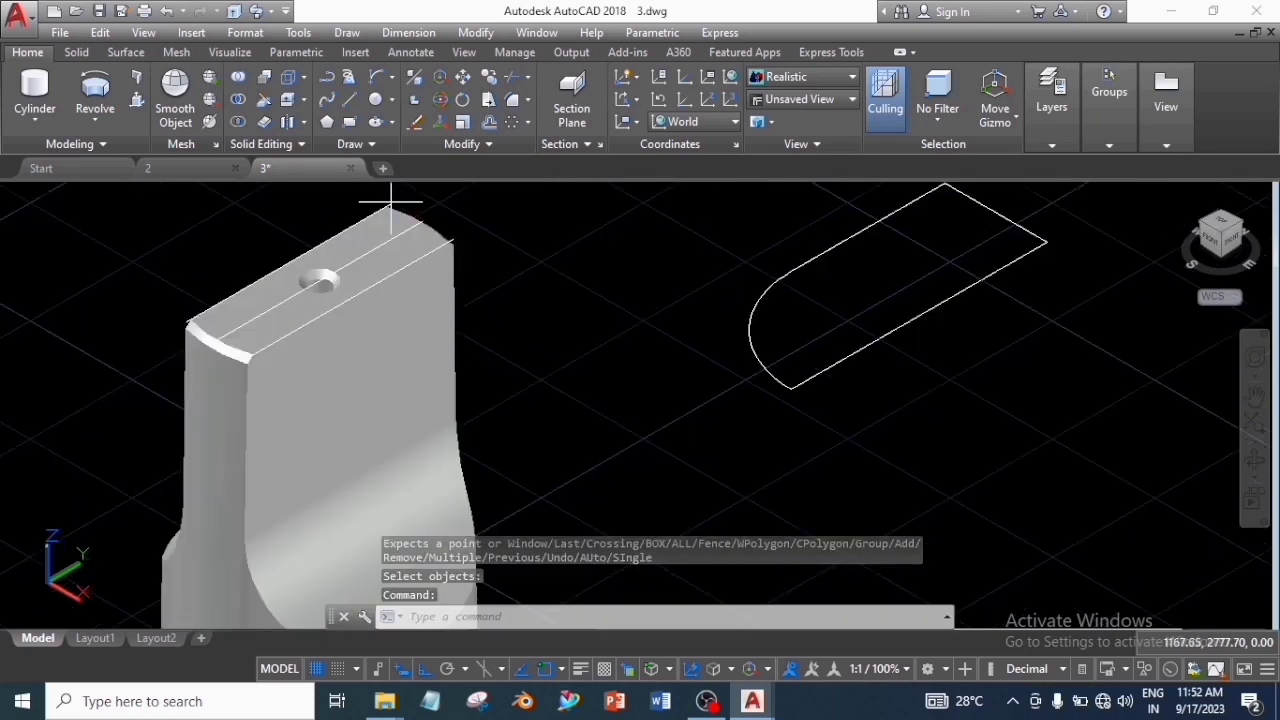
pyautogui.click(390, 204)
pyautogui.click(426, 218)
pyautogui.click(492, 316)
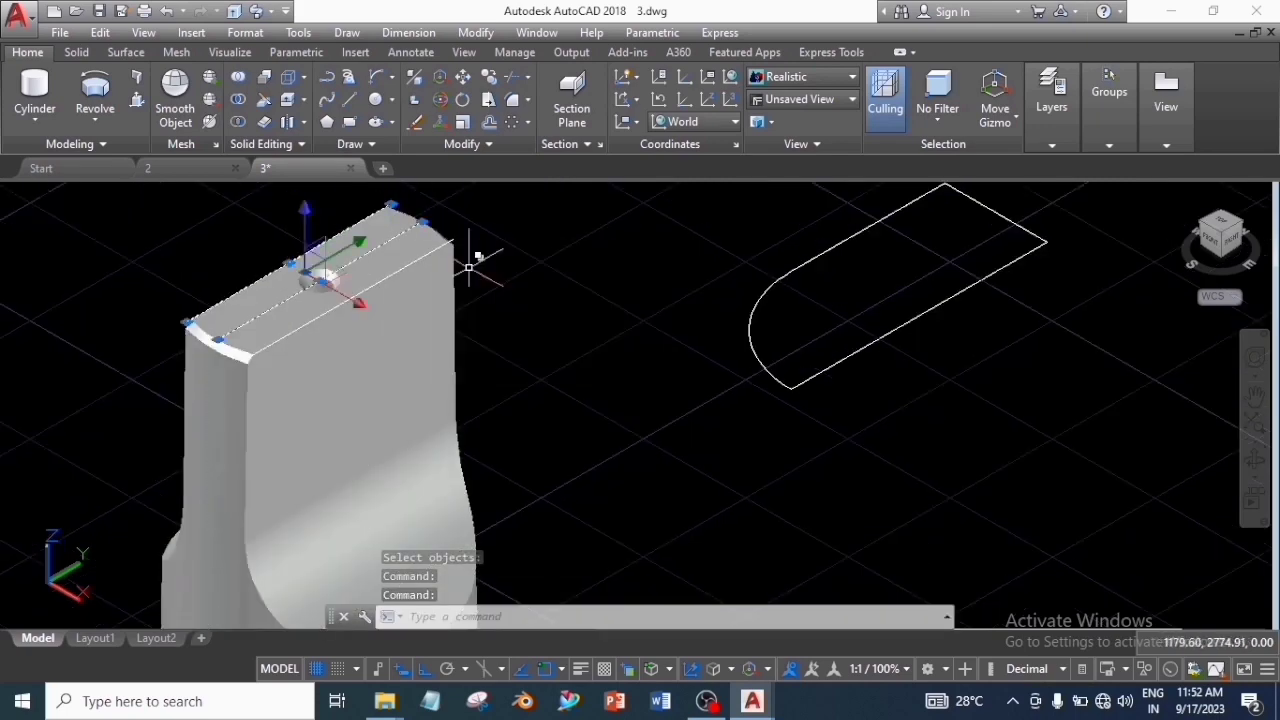
pyautogui.click(452, 244)
pyautogui.click(553, 305)
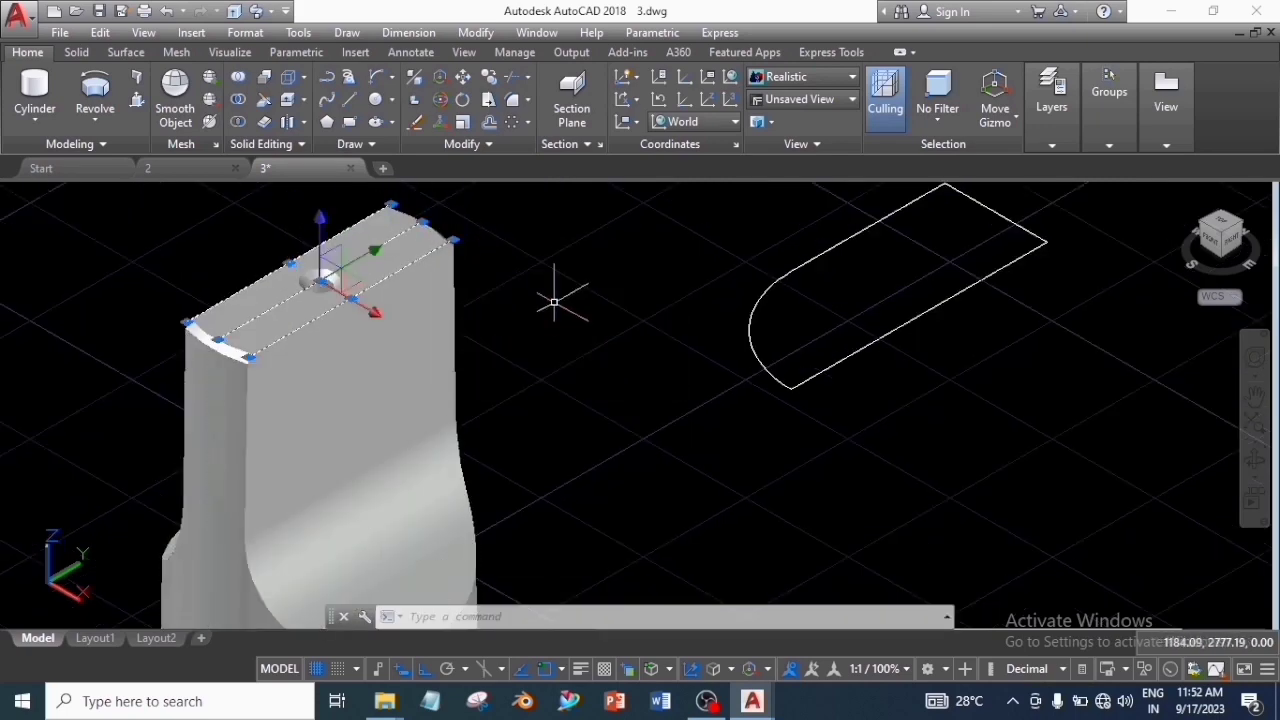
pyautogui.press('Delete')
# - Erase the leftover round-ended profile beside the shank
pyautogui.scroll(-3, 763, 320)
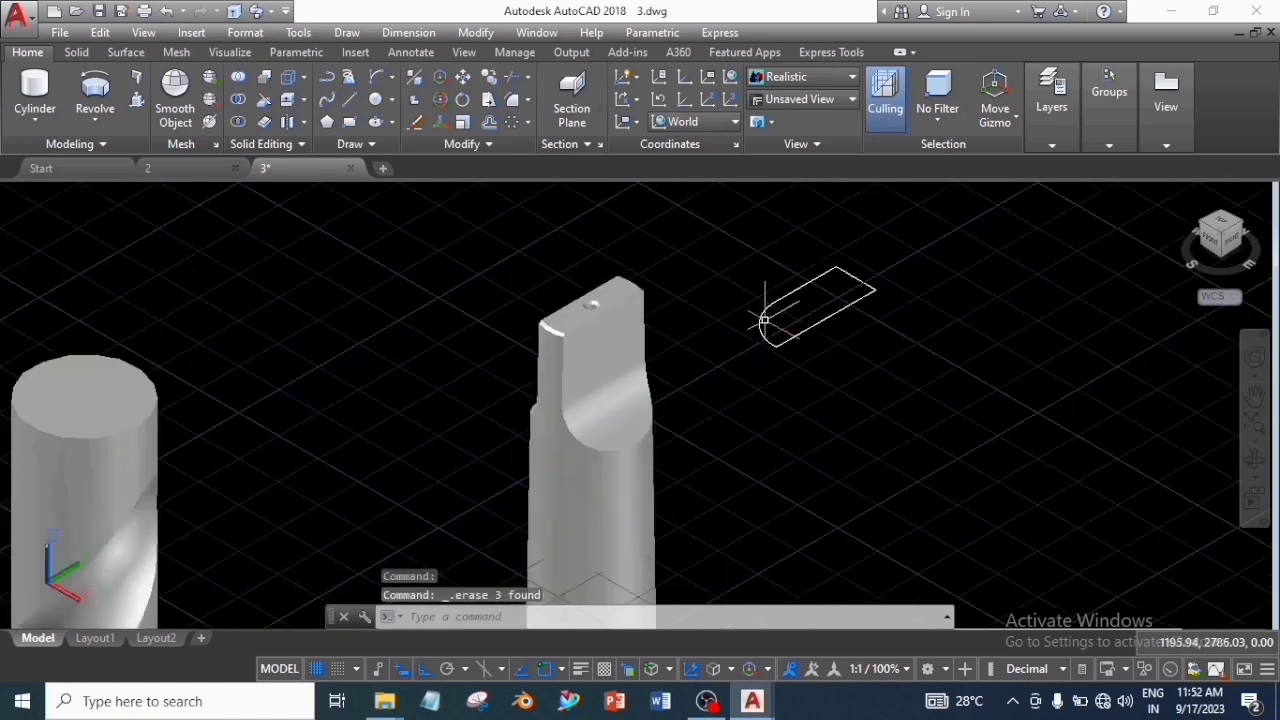
pyautogui.click(720, 246)
pyautogui.click(912, 370)
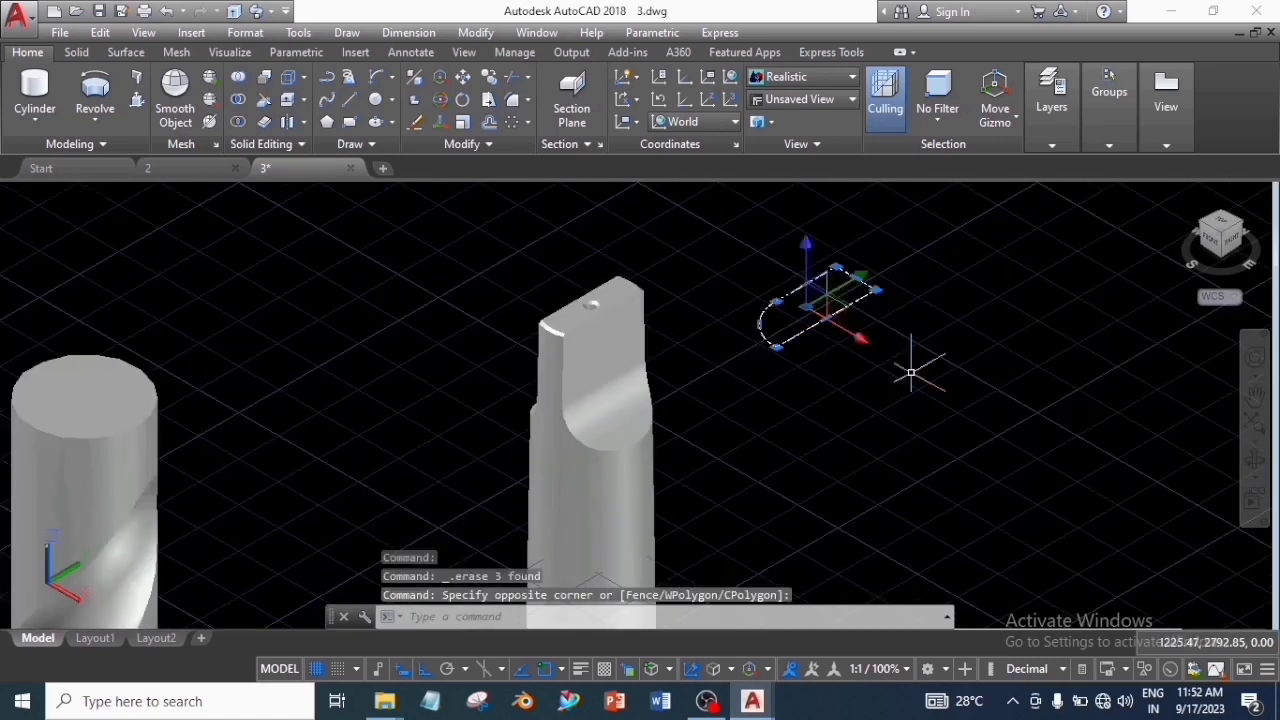
pyautogui.press('Delete')
# - Apply the Metal 1600F Hot material from the Autodesk metal library to the fluted body and shift the body slightly along the X axis
pyautogui.scroll(-3, 724, 407)
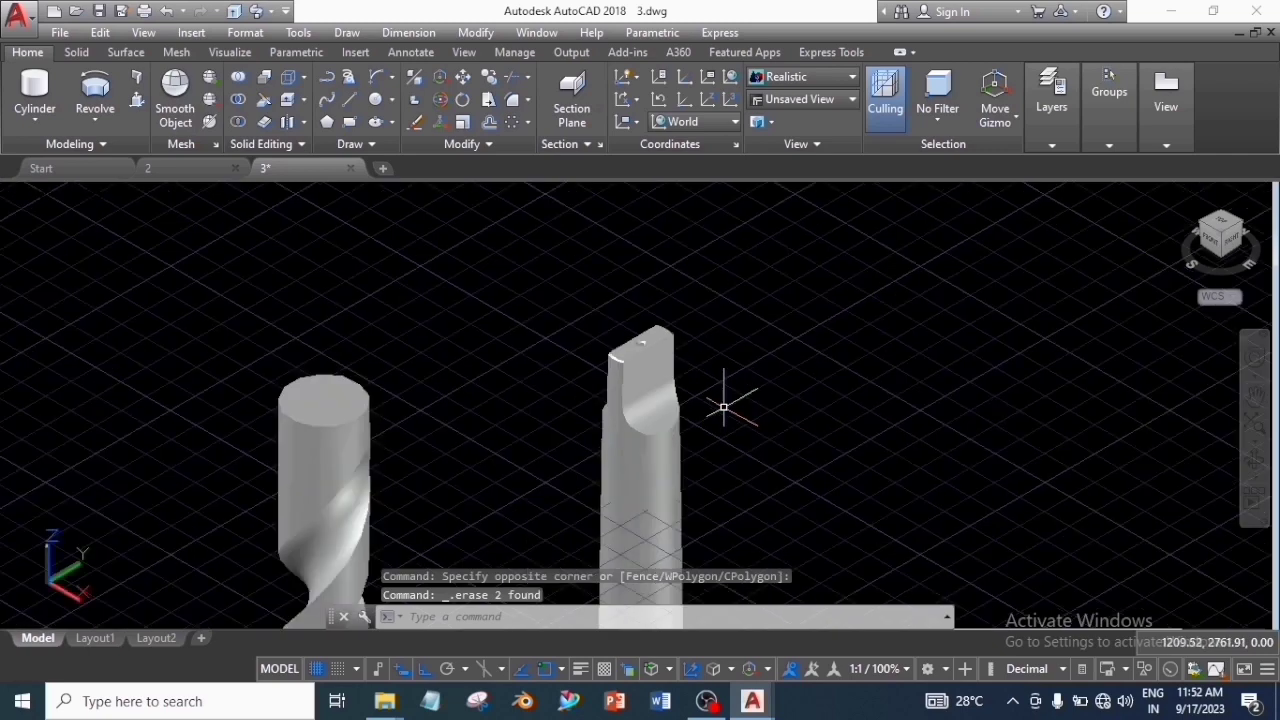
pyautogui.moveTo(728, 410); pyautogui.dragTo(666, 320, button='middle')
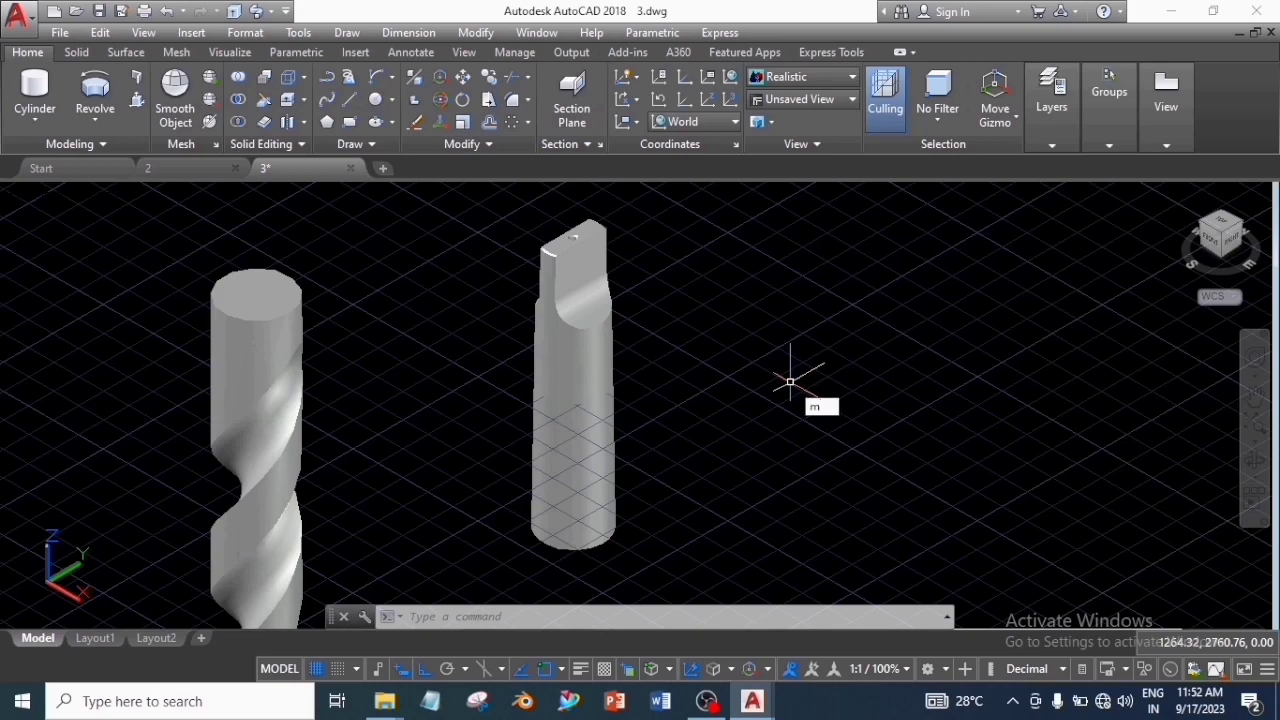
pyautogui.write('at')
pyautogui.press('Return')
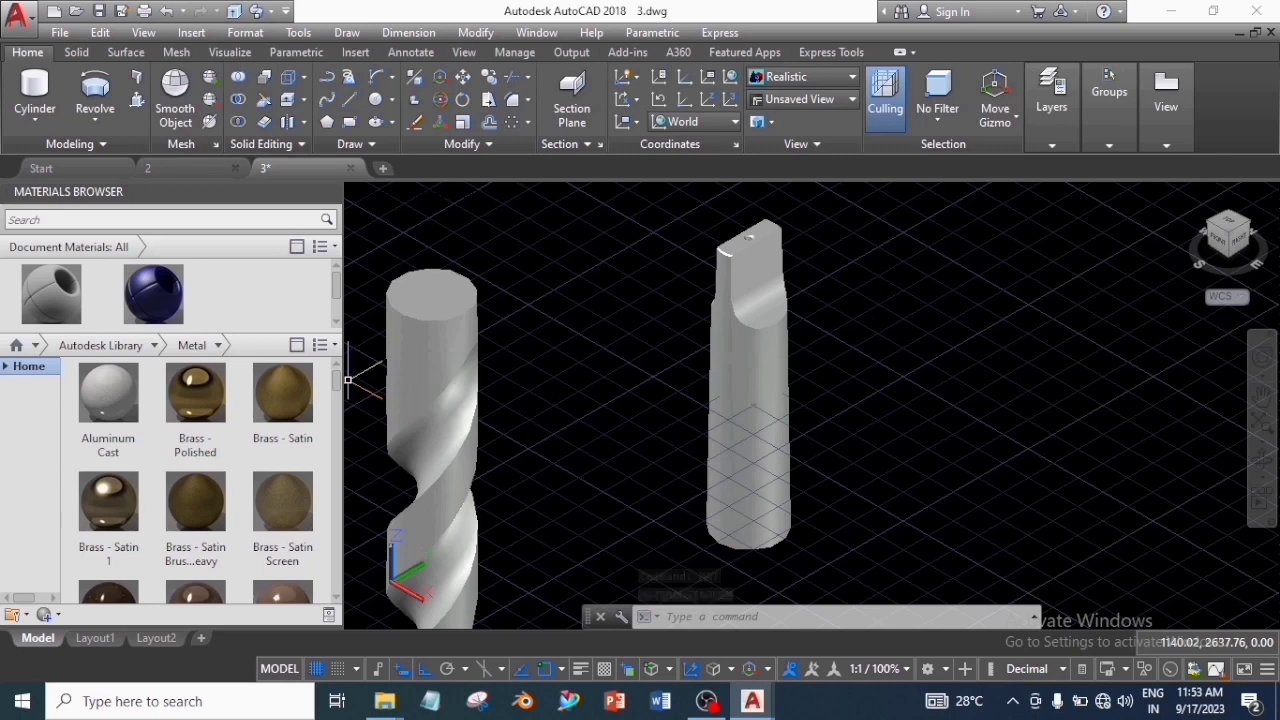
pyautogui.scroll(-5, 200, 480)
pyautogui.scroll(-5, 196, 480)
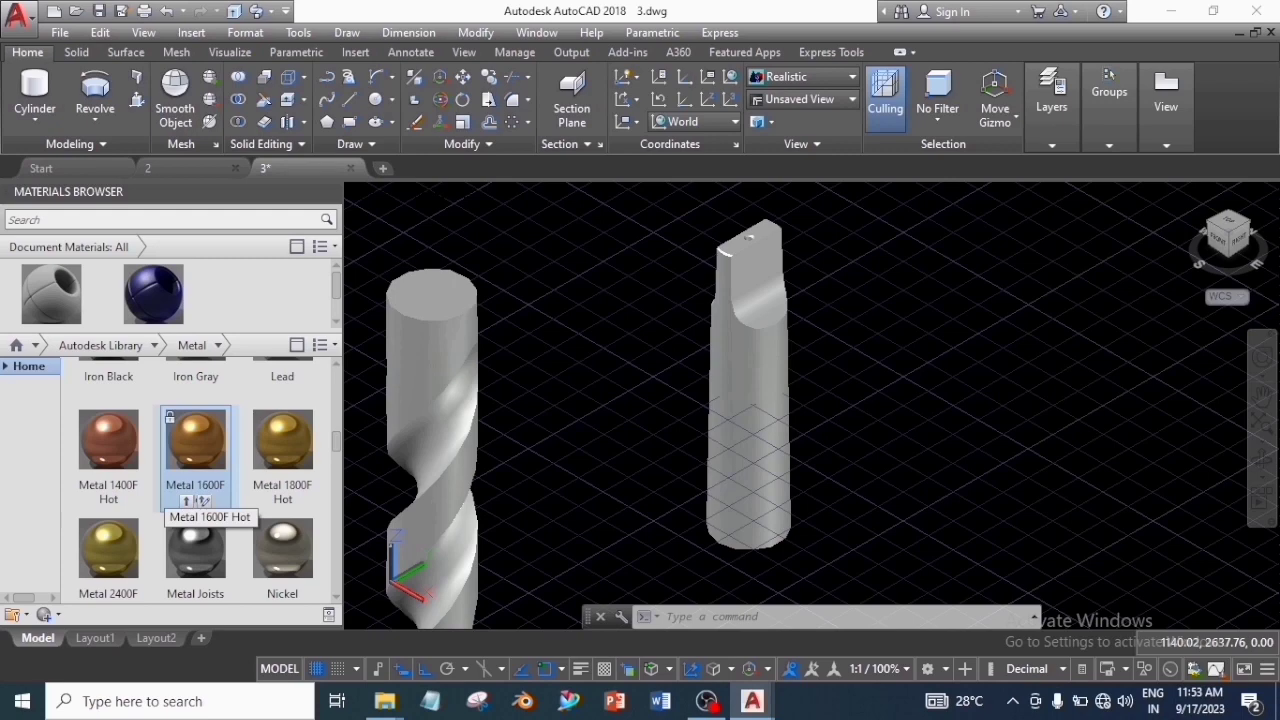
pyautogui.moveTo(190, 458); pyautogui.dragTo(430, 410)
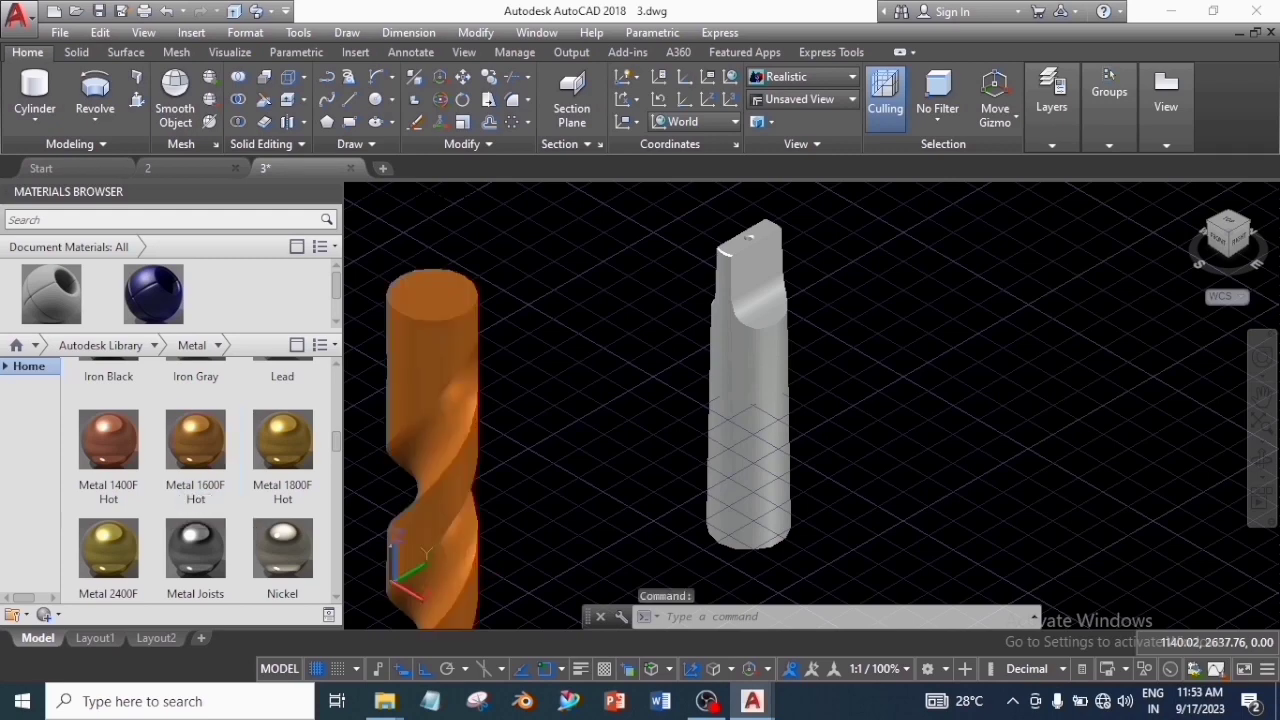
pyautogui.click(486, 357)
pyautogui.moveTo(486, 357); pyautogui.dragTo(583, 379)
# - Apply the Machined 02 metal material to the shank and close the materials browser
pyautogui.scroll(-10, 200, 480)
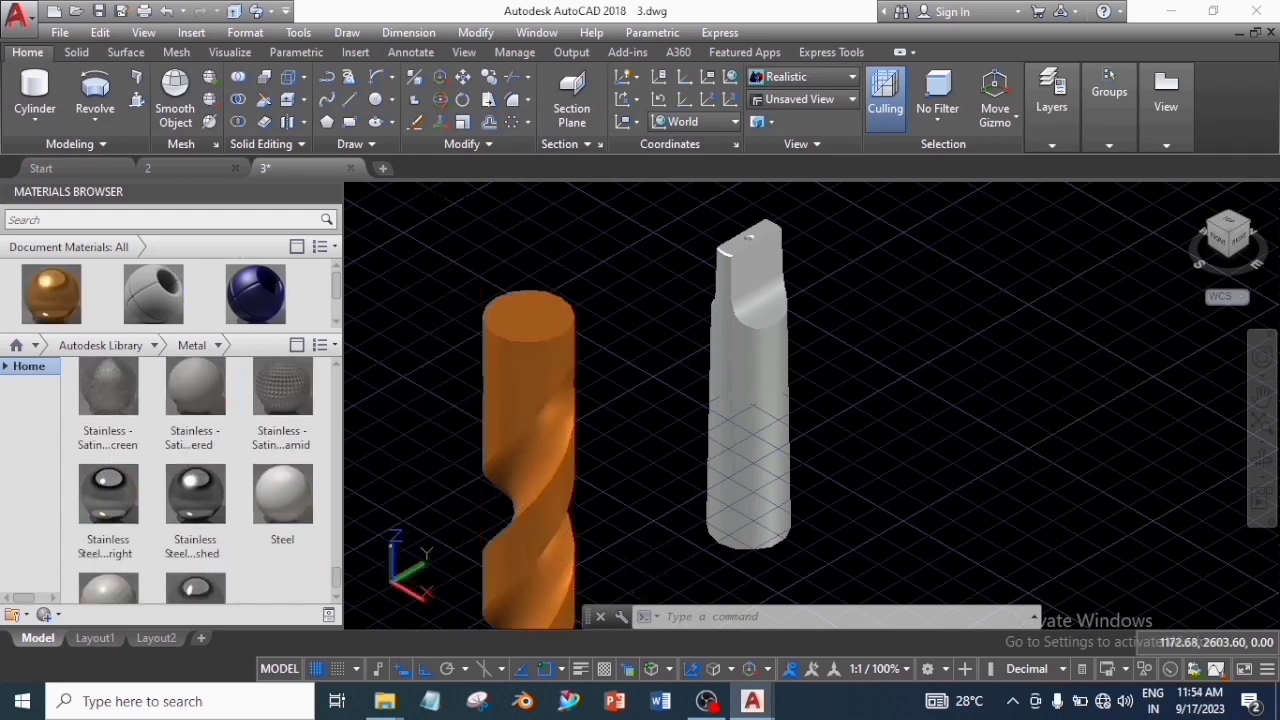
pyautogui.scroll(-10, 200, 480)
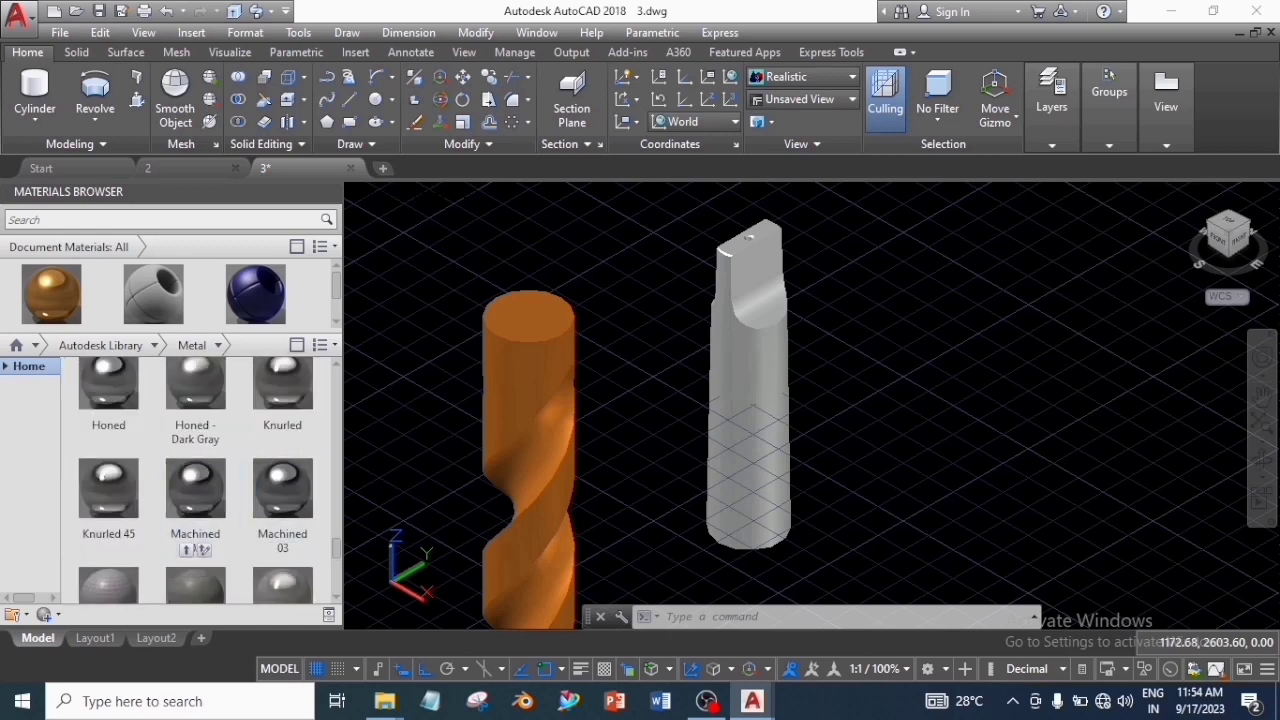
pyautogui.moveTo(195, 488); pyautogui.dragTo(750, 400)
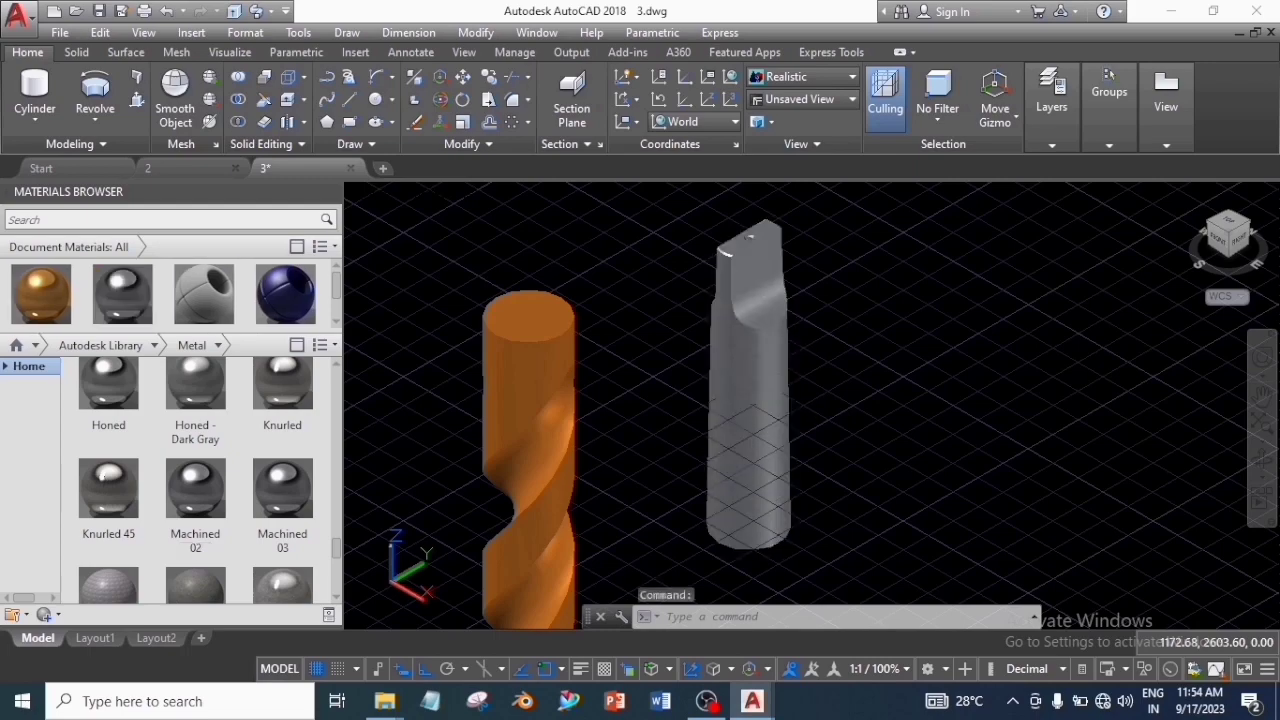
pyautogui.click(333, 191)
# - Move the shank from the centre of its base to the centre of the fluted body's upper face
pyautogui.scroll(-5, 448, 462)
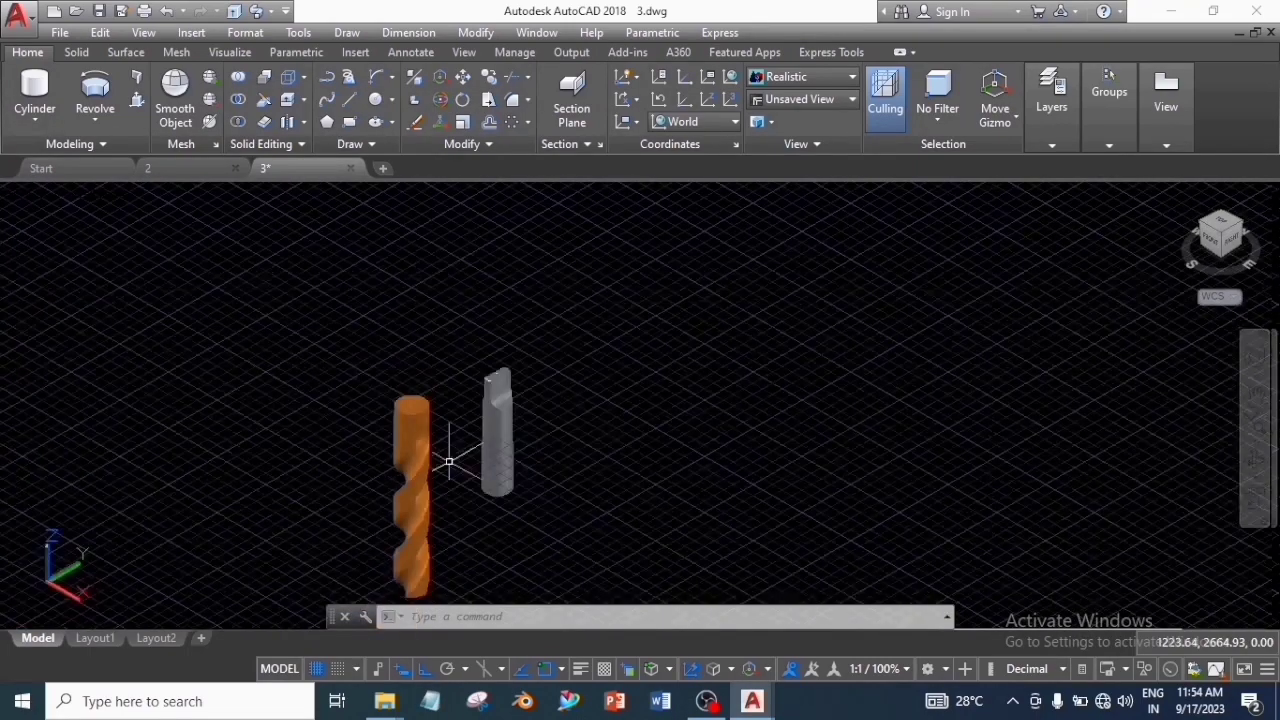
pyautogui.scroll(3, 465, 408)
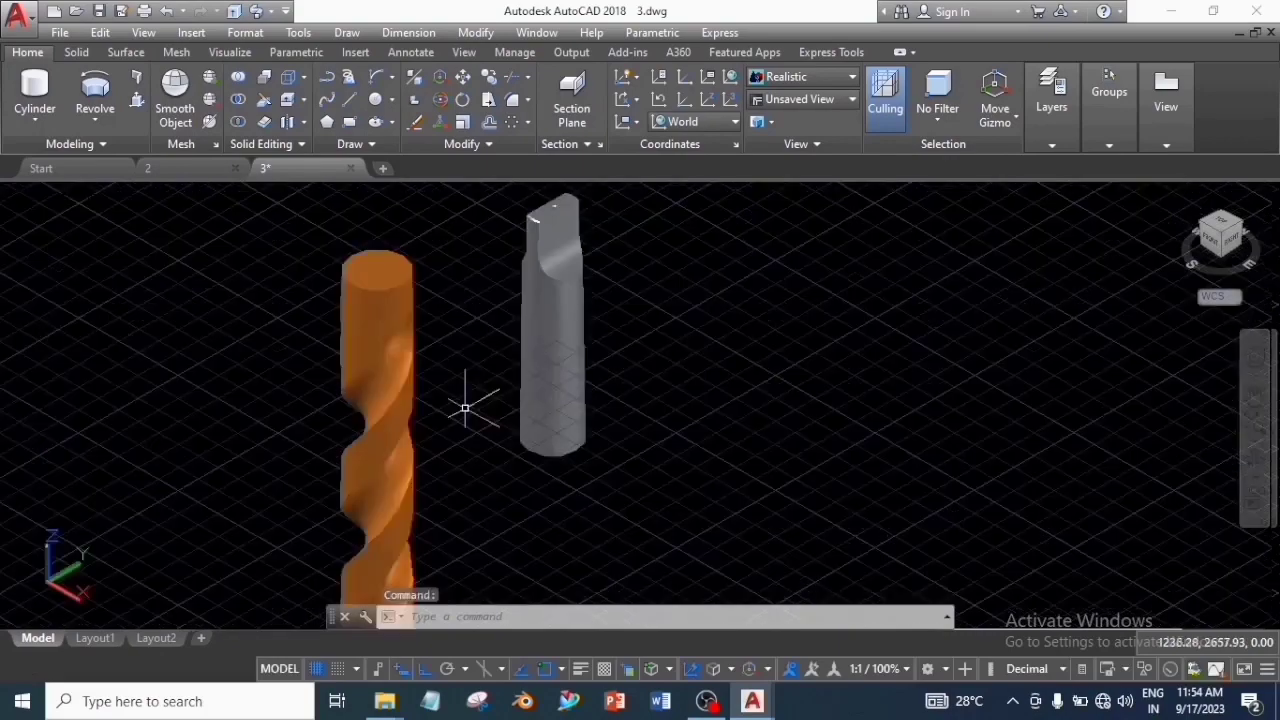
pyautogui.moveTo(465, 408); pyautogui.dragTo(467, 493, button='middle')
pyautogui.click(568, 415)
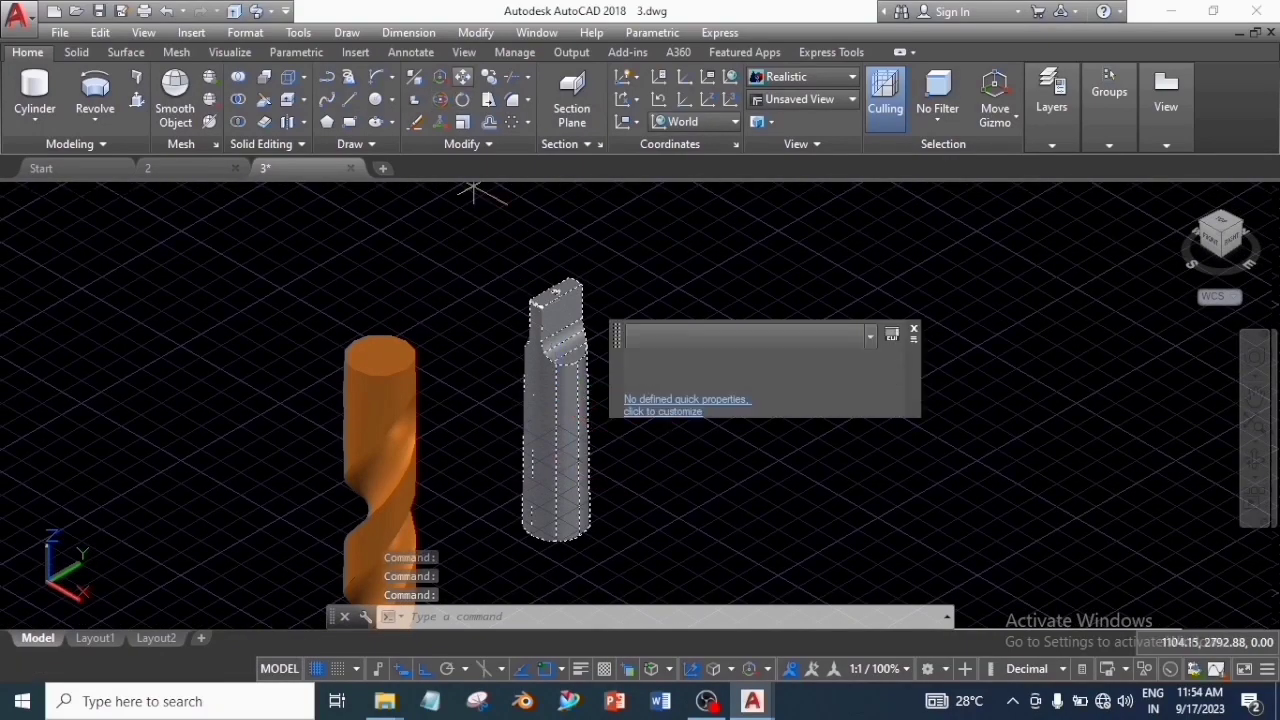
pyautogui.click(462, 77)
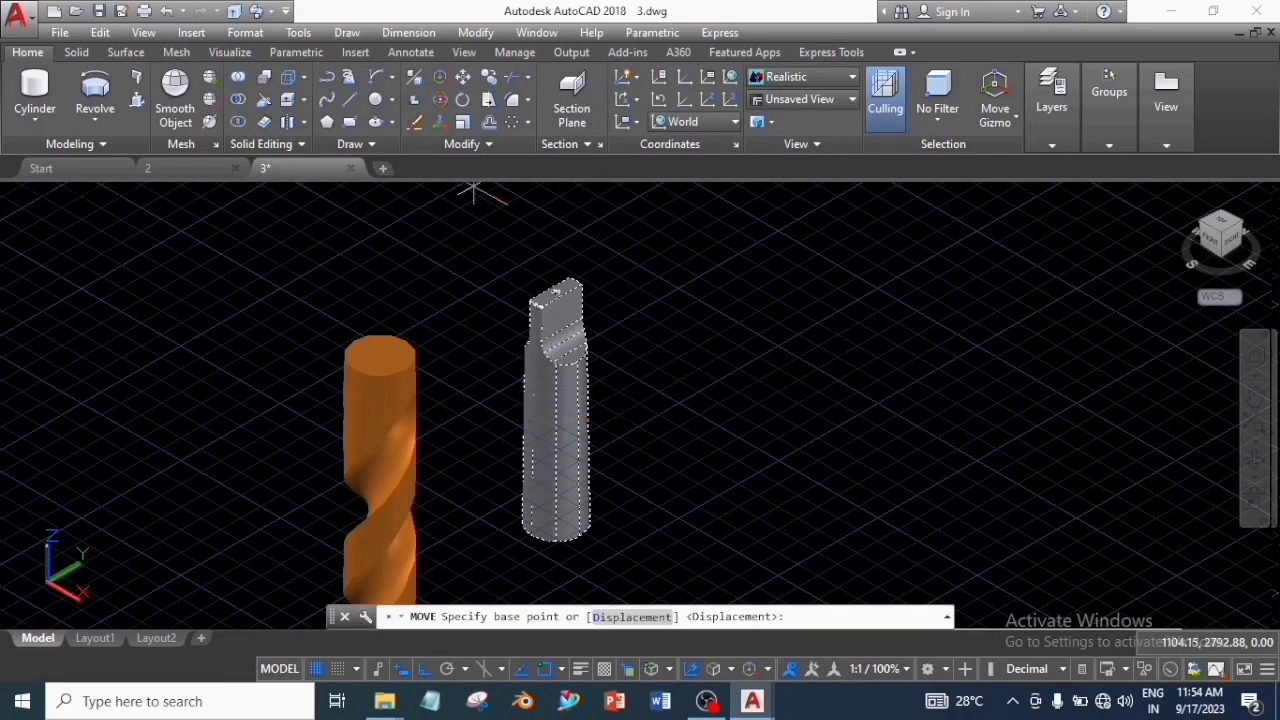
pyautogui.click(555, 523)
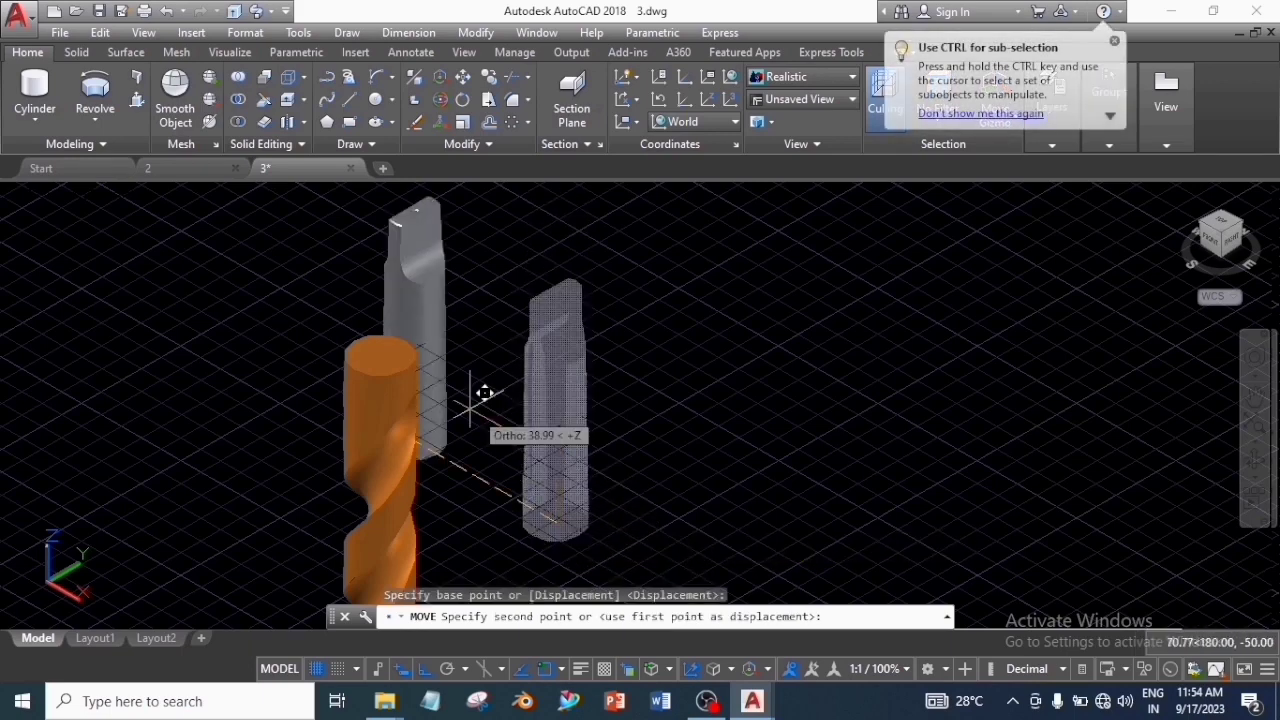
pyautogui.click(380, 355)
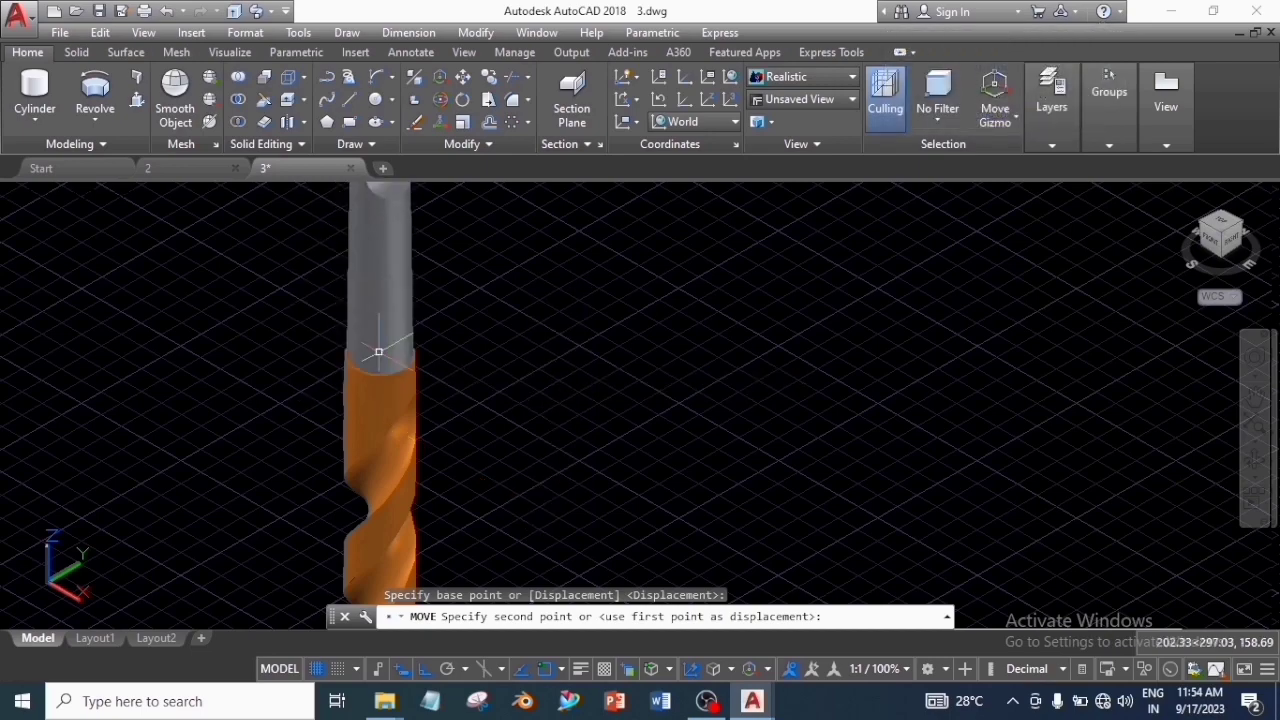
# - Union the shank and the fluted body into one solid
pyautogui.scroll(-4, 650, 350)
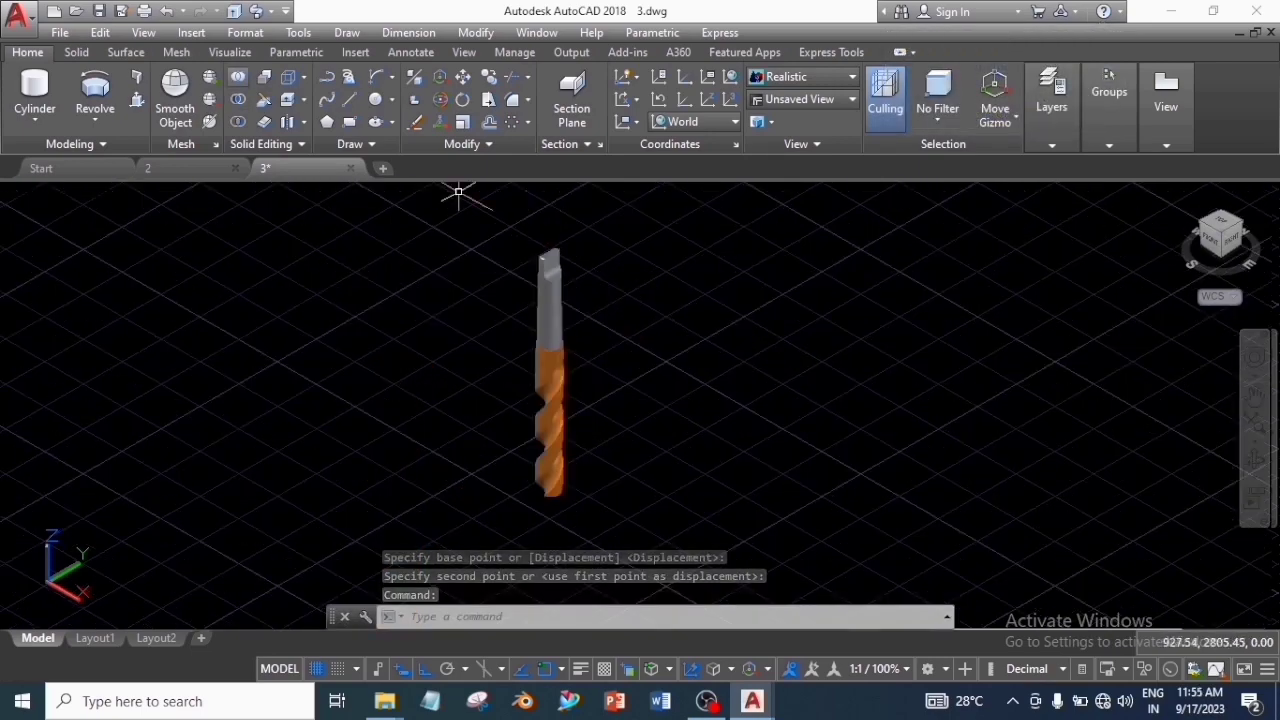
pyautogui.click(238, 77)
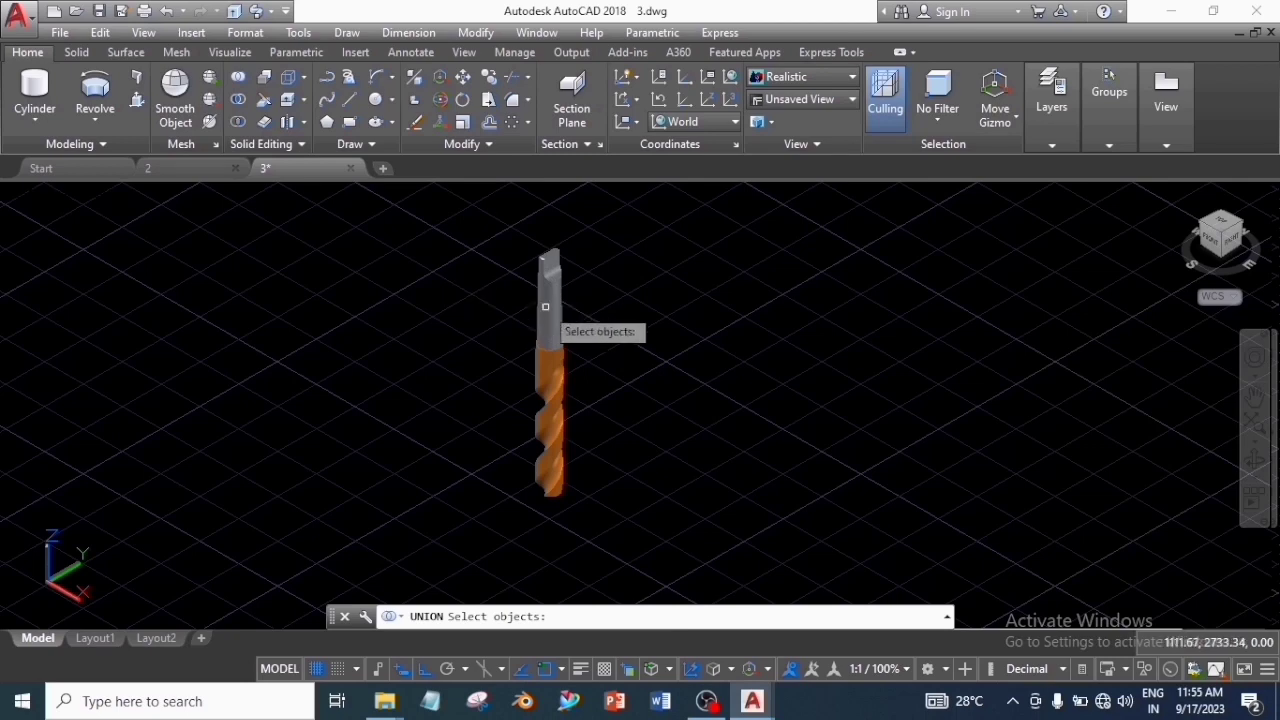
pyautogui.click(545, 306)
pyautogui.click(546, 373)
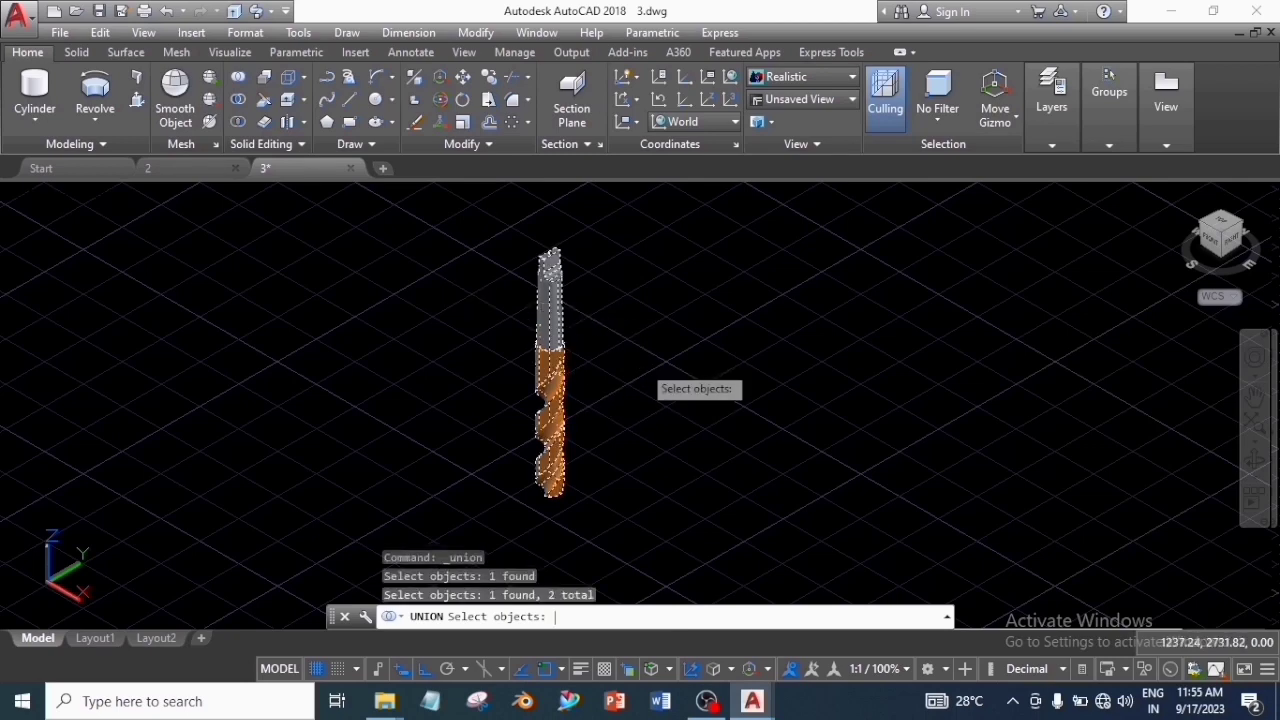
pyautogui.press('Return')
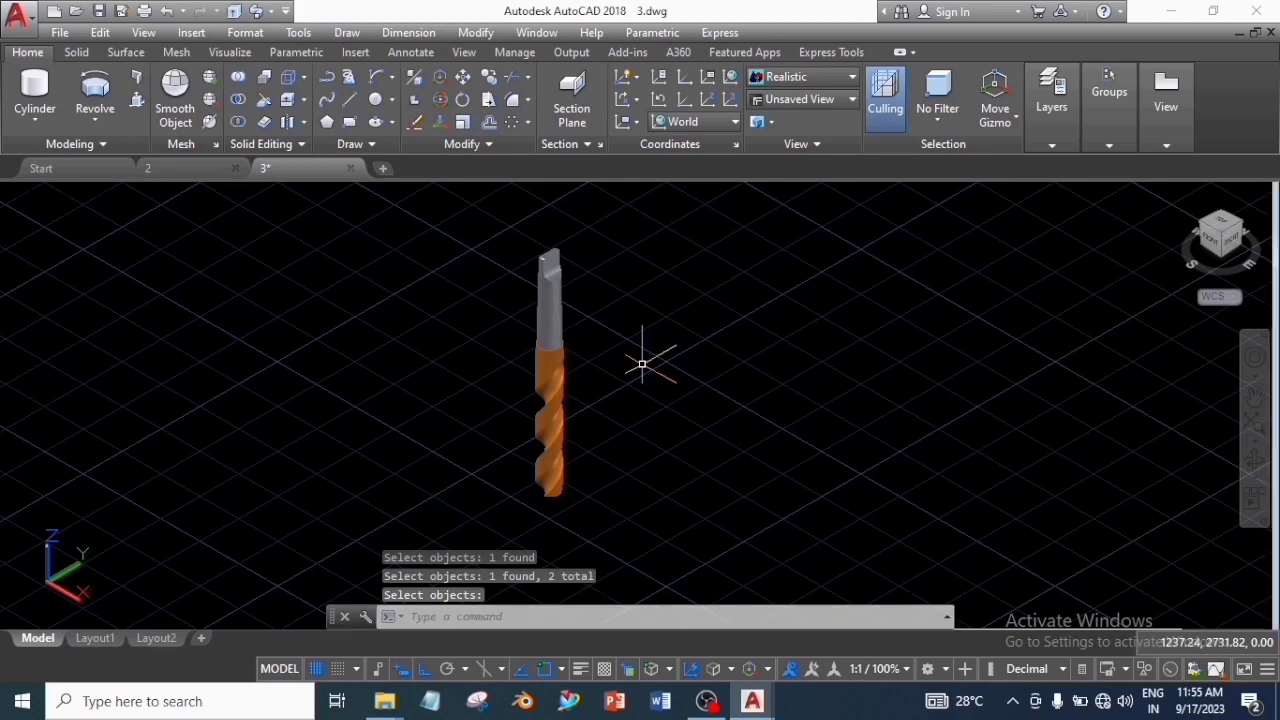
# - Rotate the joined drill bit 90 degrees about the Y axis with 3D Rotate
pyautogui.click(550, 331)
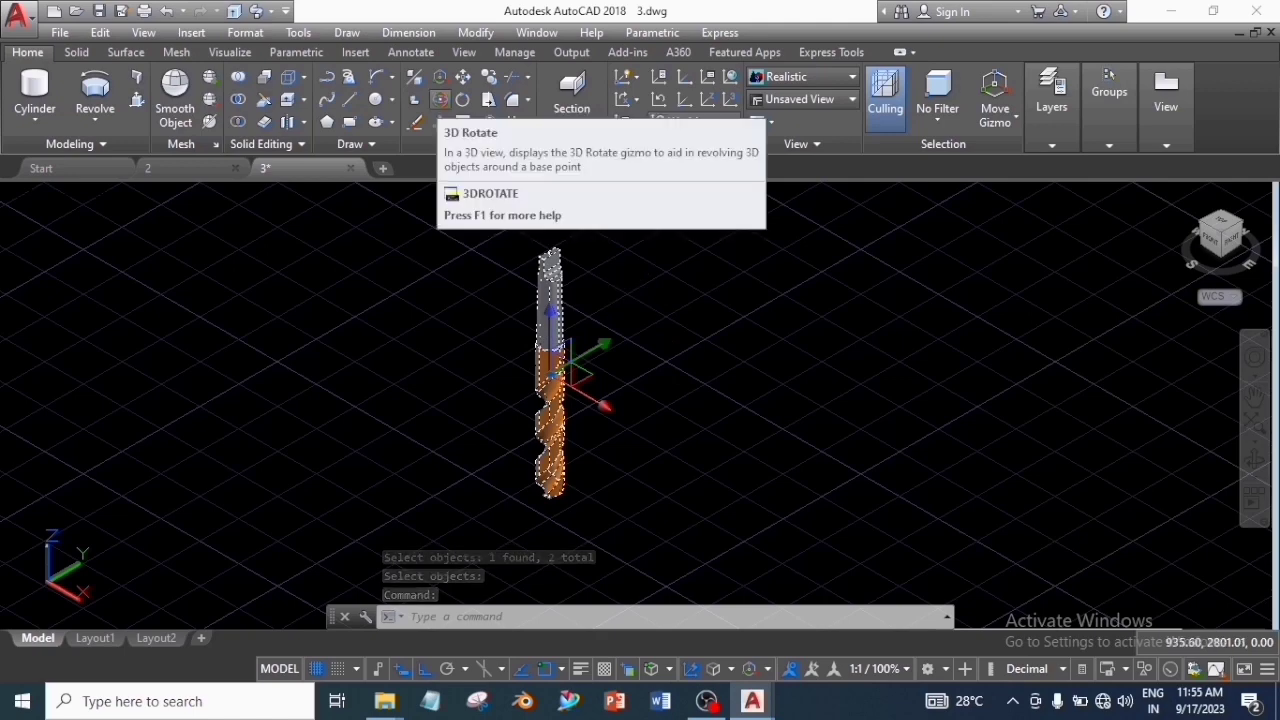
pyautogui.click(440, 99)
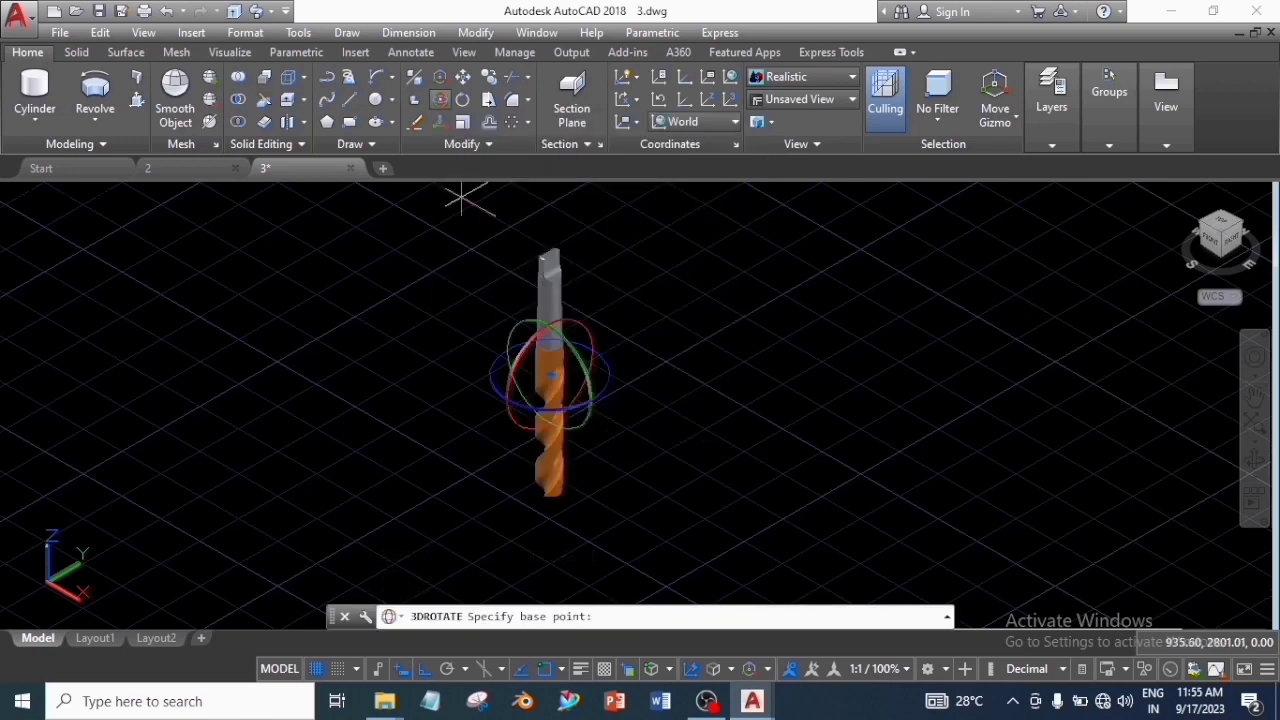
pyautogui.click(552, 340)
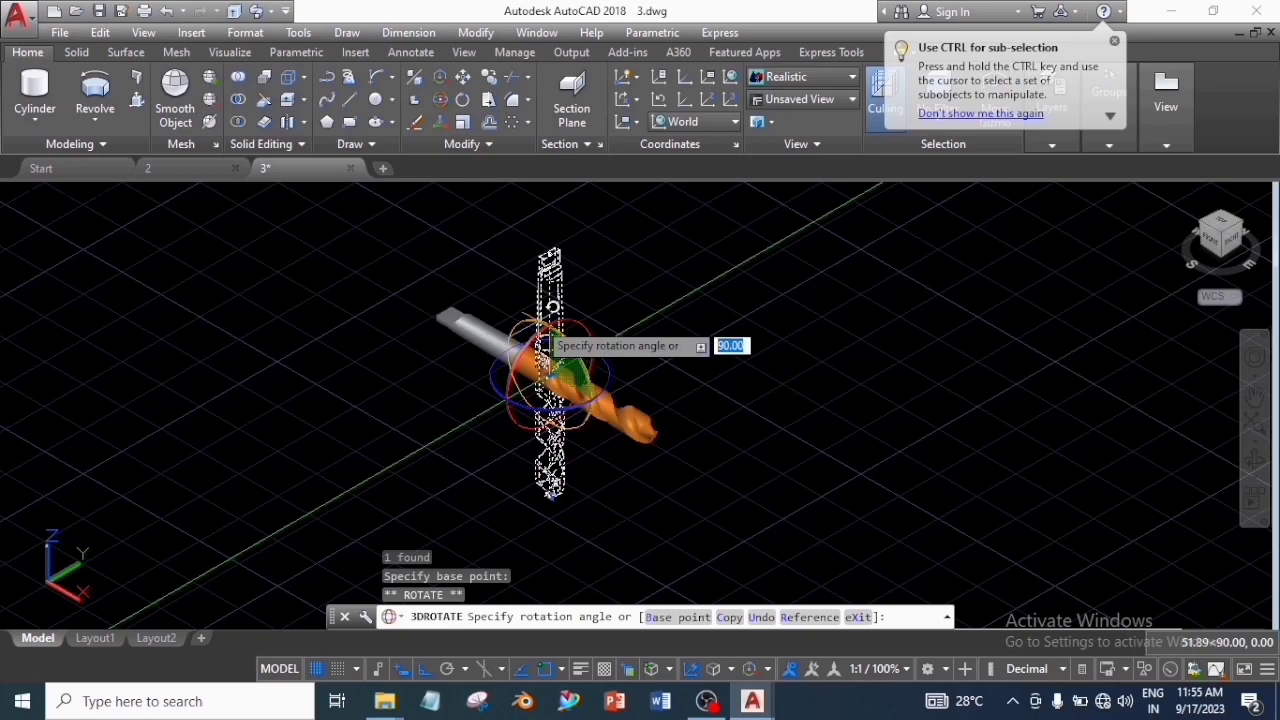
pyautogui.press('Return')
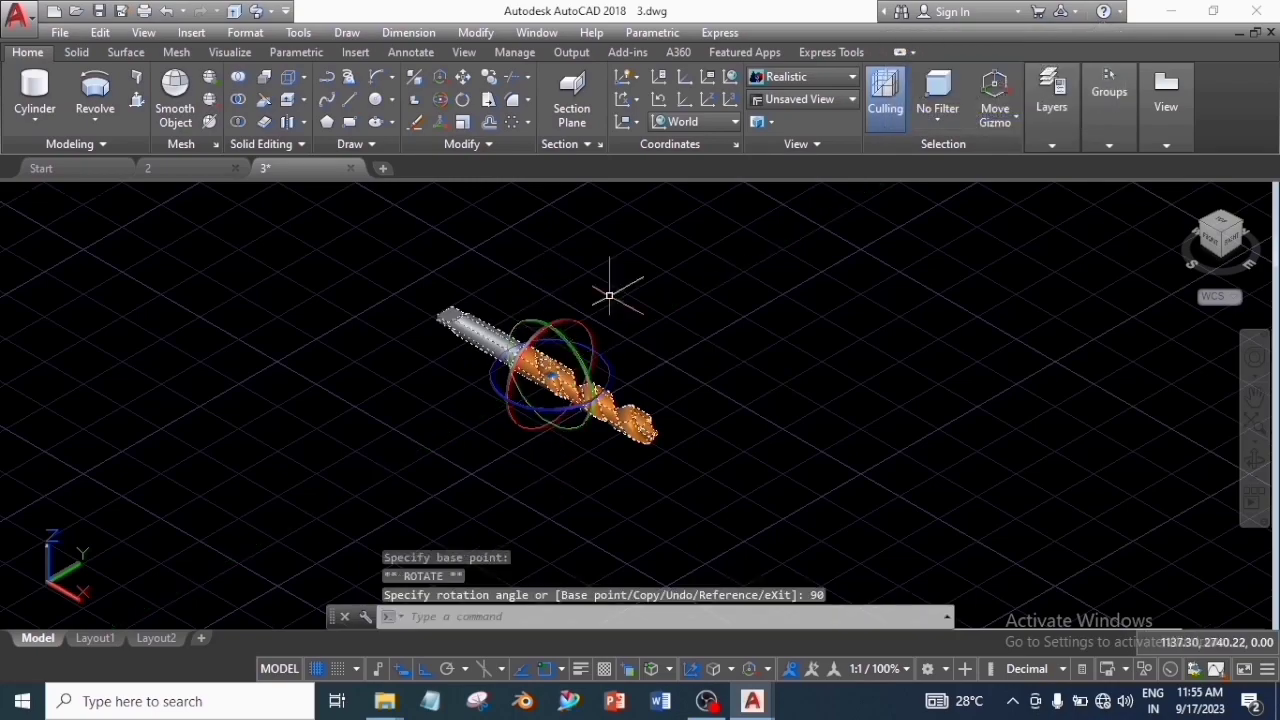
pyautogui.press('Escape')
pyautogui.scroll(4, 519, 377)
pyautogui.keyDown('shift'); pyautogui.moveTo(519, 377); pyautogui.dragTo(620, 330, button='middle'); pyautogui.keyUp('shift')
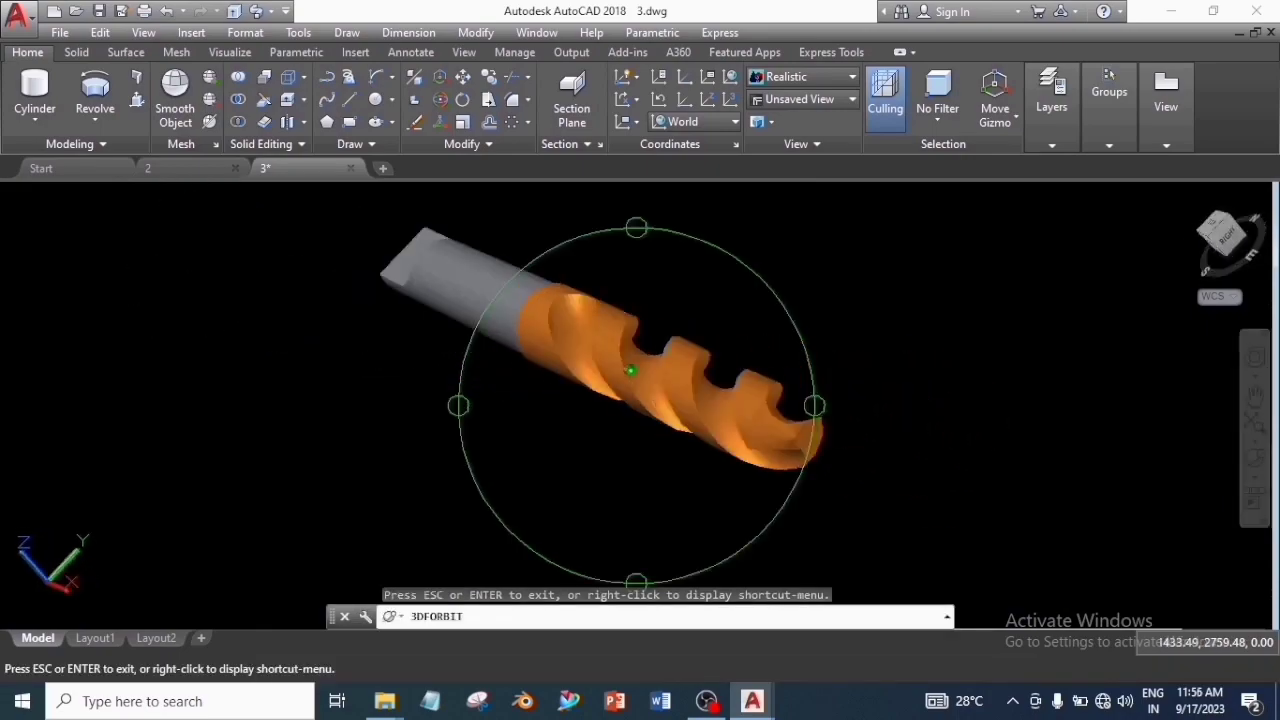